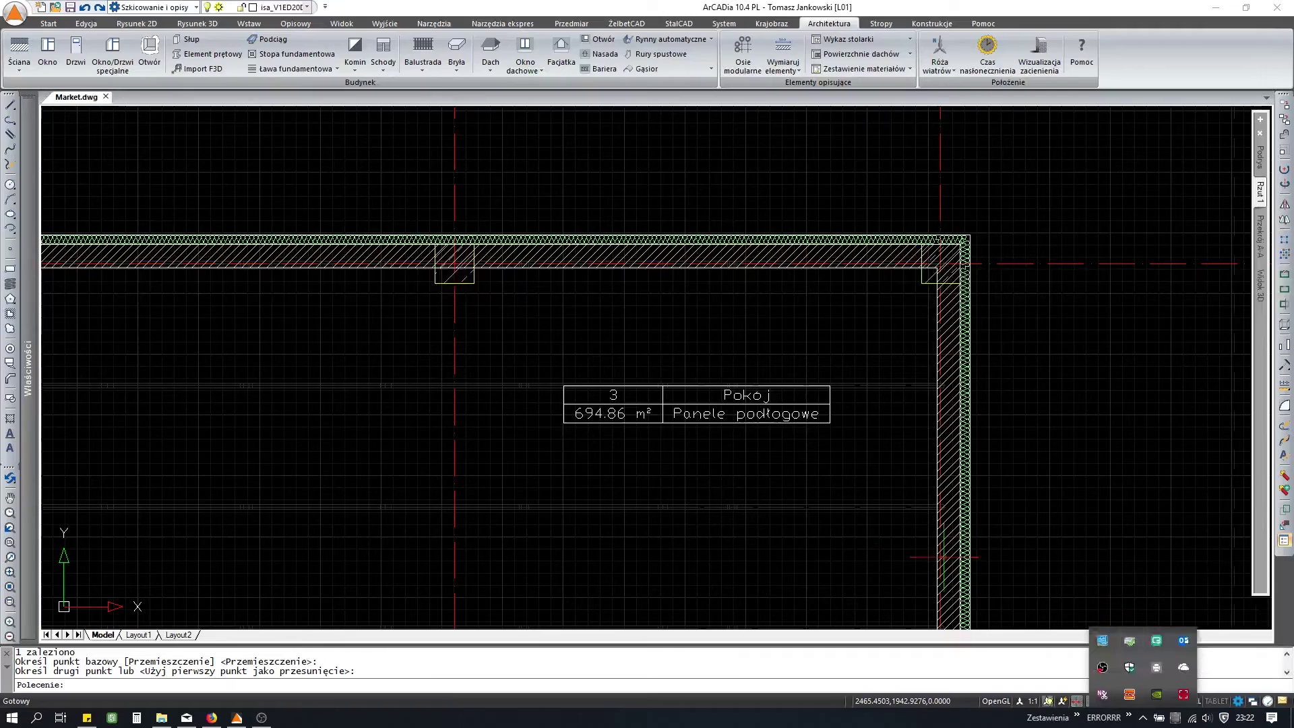
Step: Pan and zoom the plan to the right-hand outer wall where it passes the grid-axis column
drag(791, 568, 946, 485)
middle_drag(946, 485, 824, 292)
scroll(824, 292, down, 2)
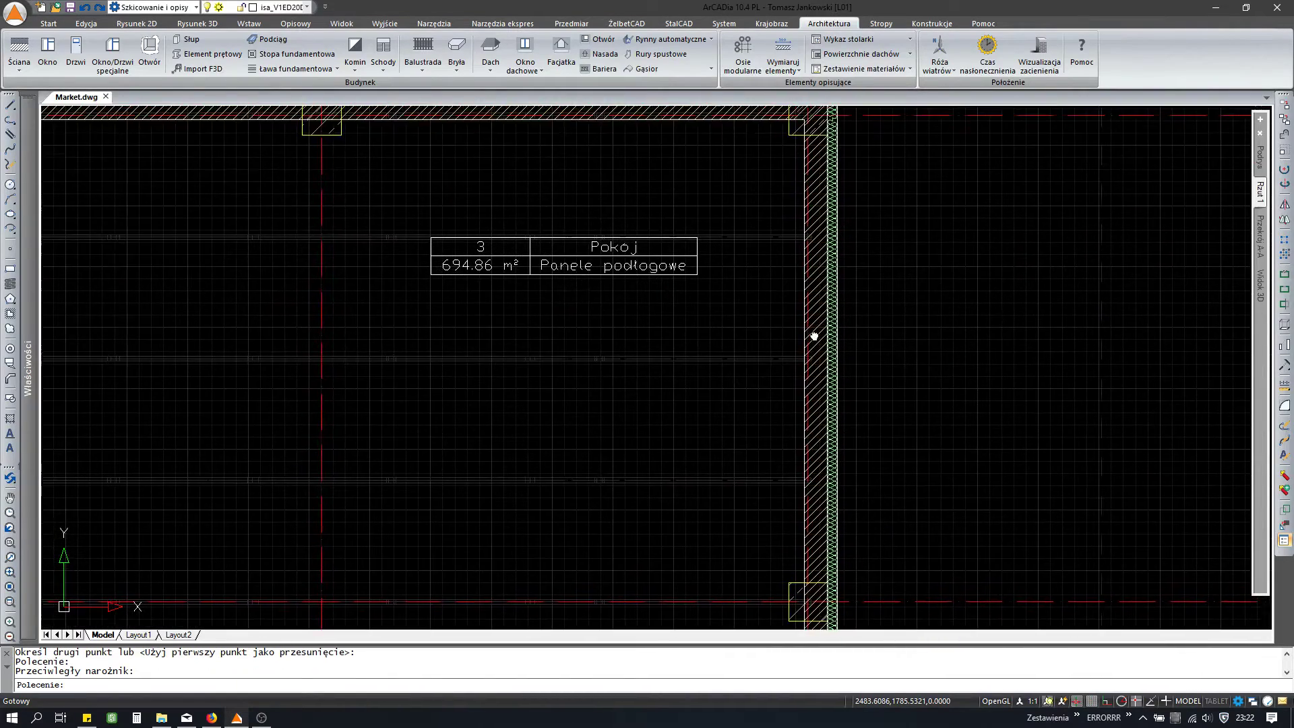
scroll(812, 335, down, 3)
scroll(827, 471, up, 4)
scroll(780, 515, up, 3)
scroll(783, 429, down, 3)
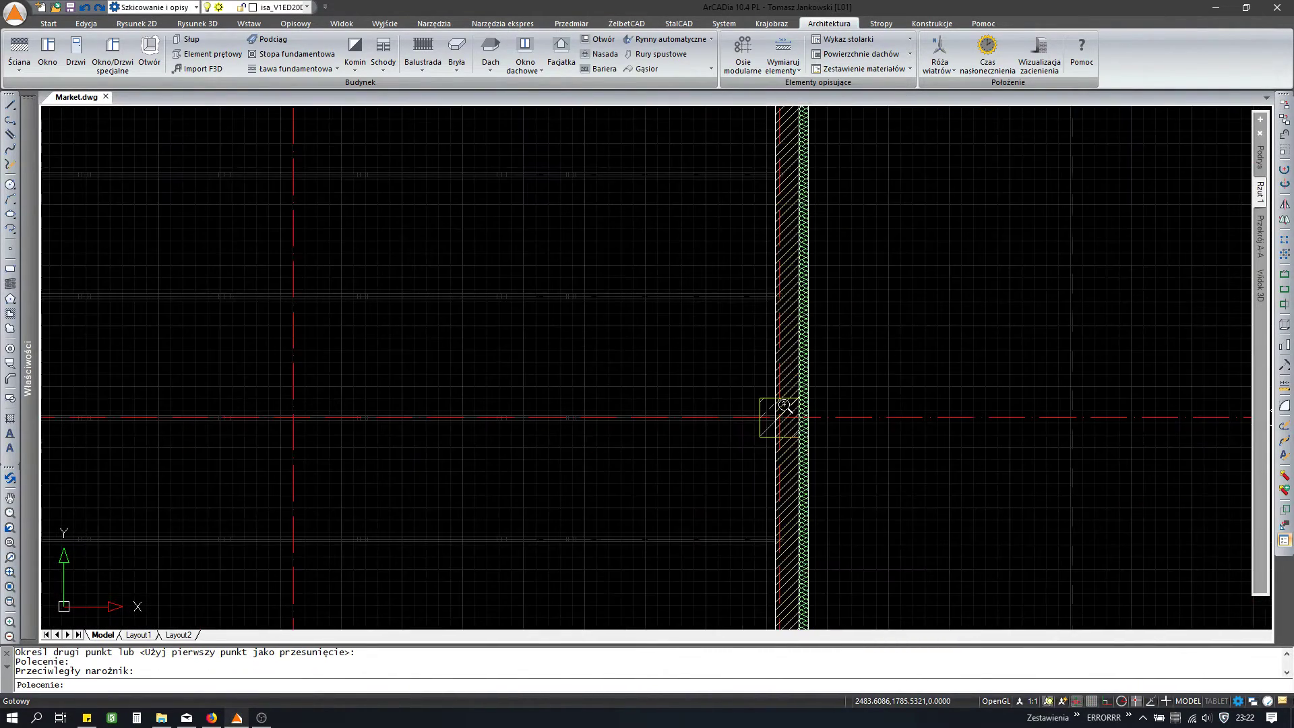
scroll(793, 415, up, 3)
Step: Divide the outer wall at the column's upper and lower edges
click(772, 378)
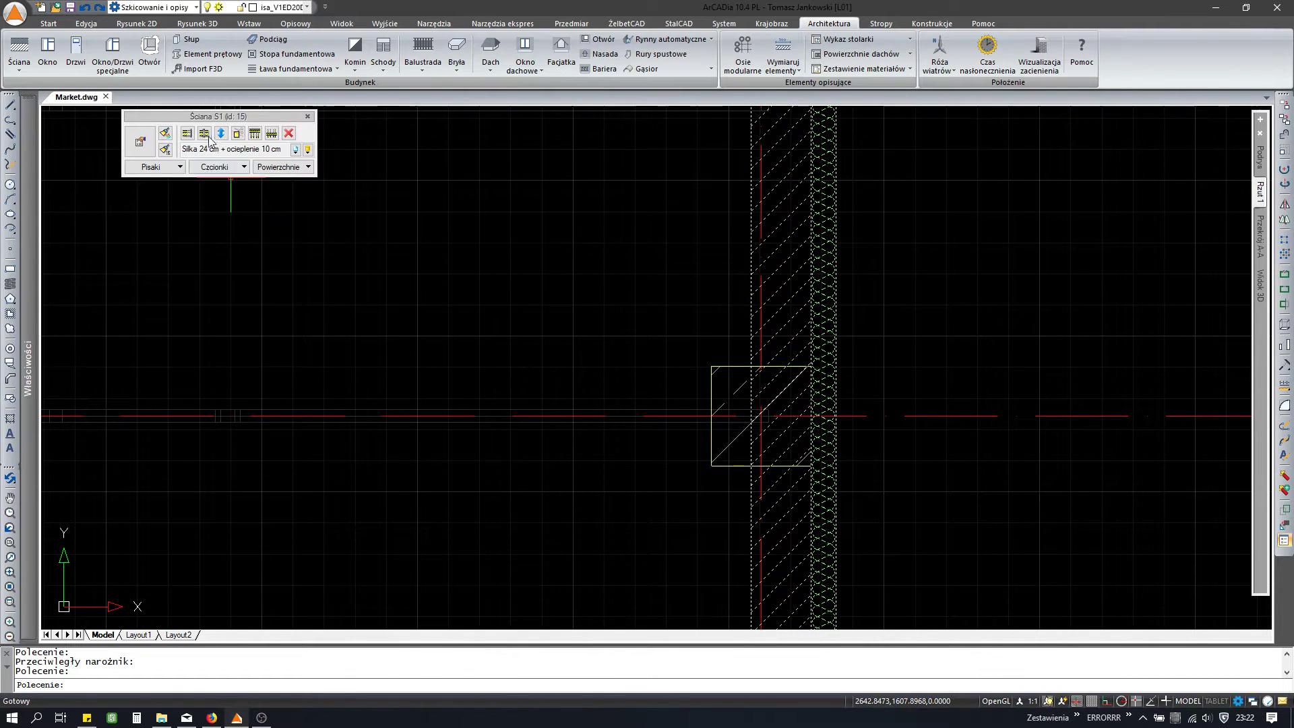
click(209, 136)
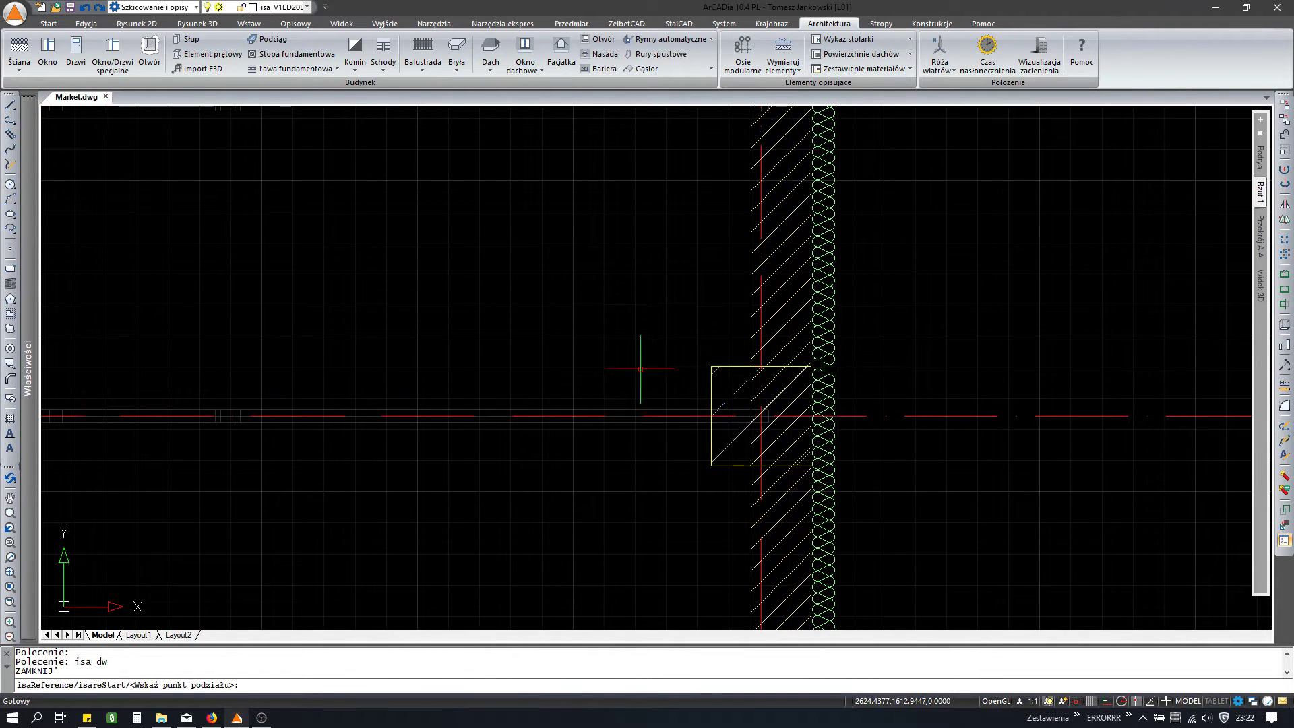
click(799, 391)
click(767, 387)
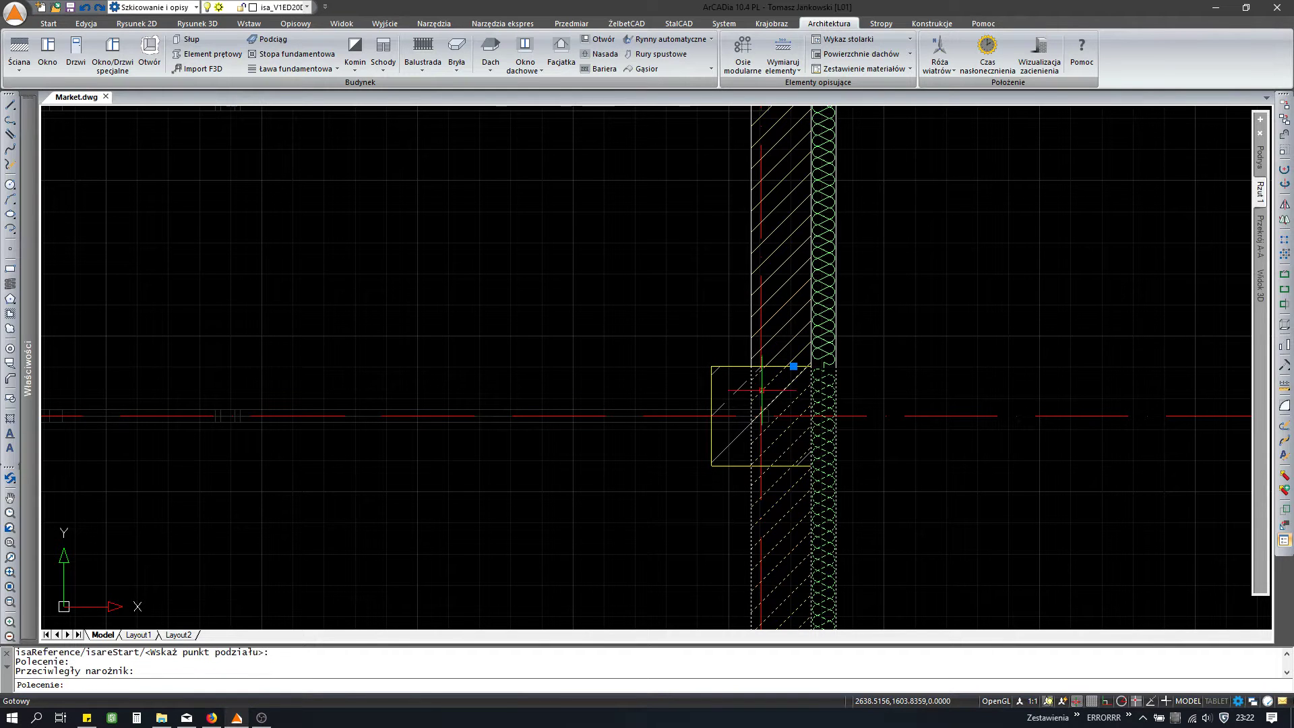
click(207, 134)
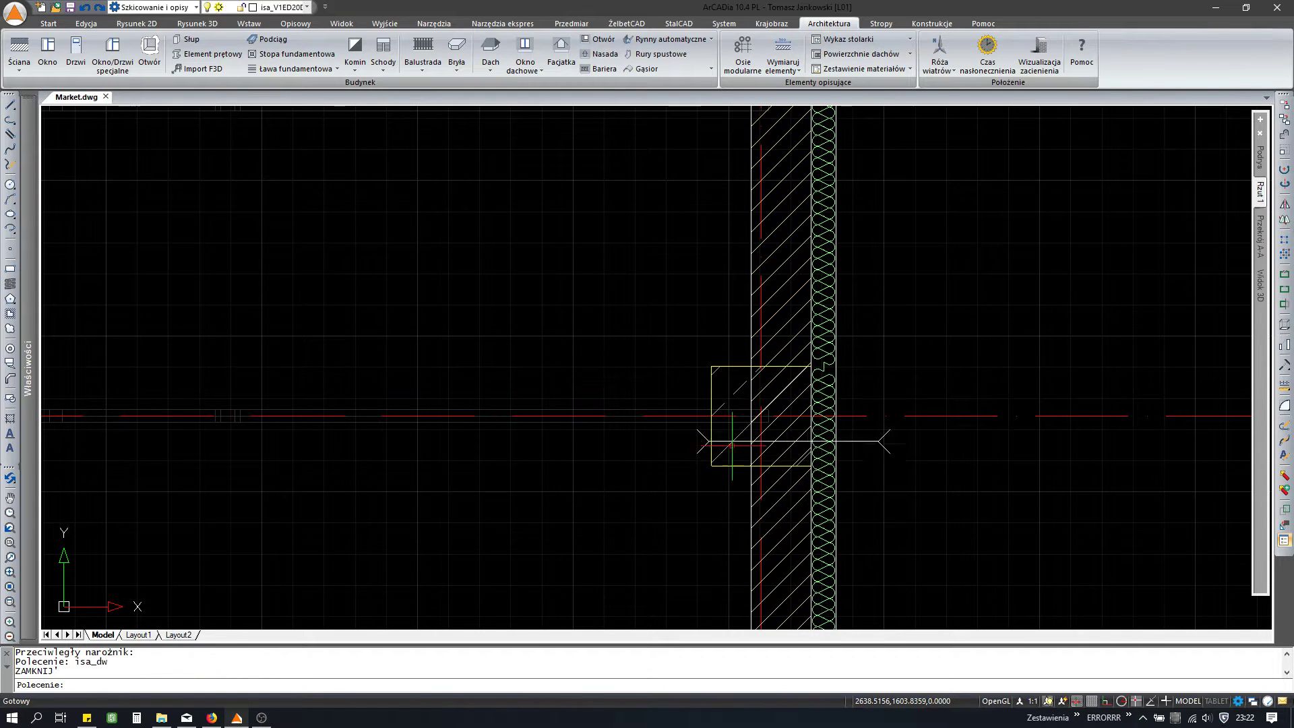
click(735, 465)
Step: Open the full element properties of the short wall piece at the column
scroll(757, 395, up, 2)
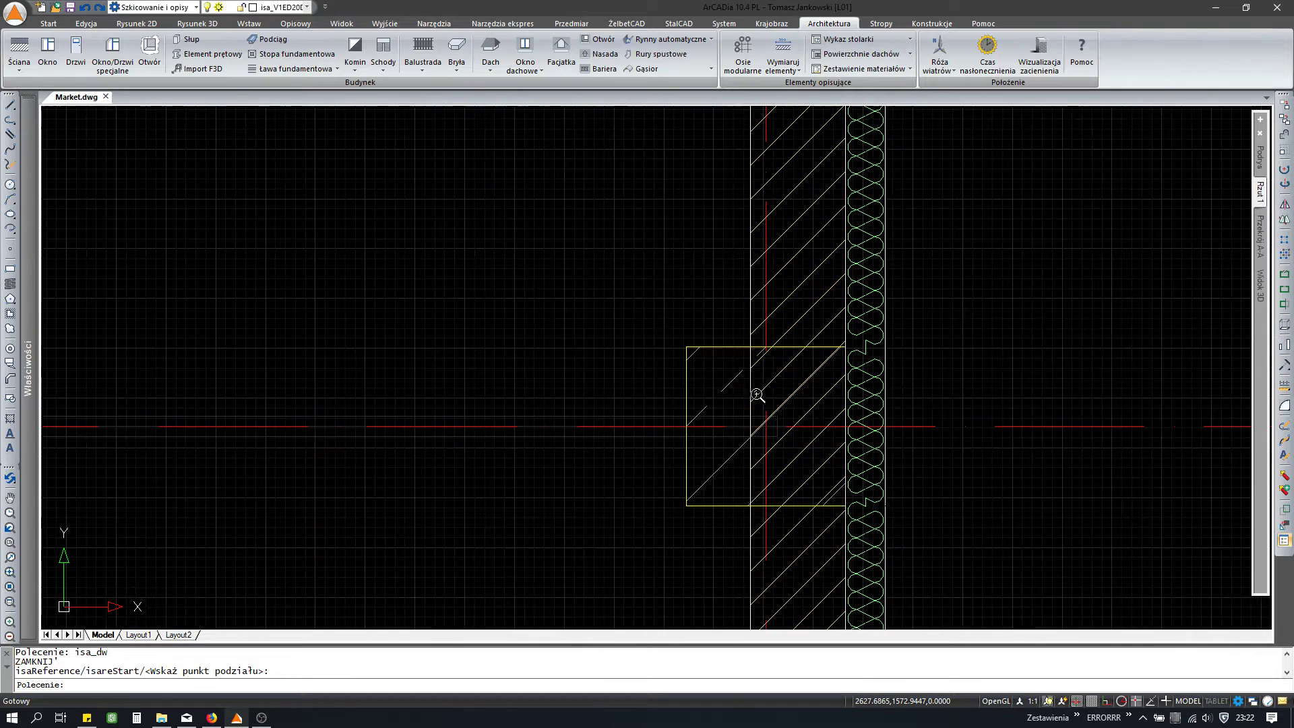
click(774, 378)
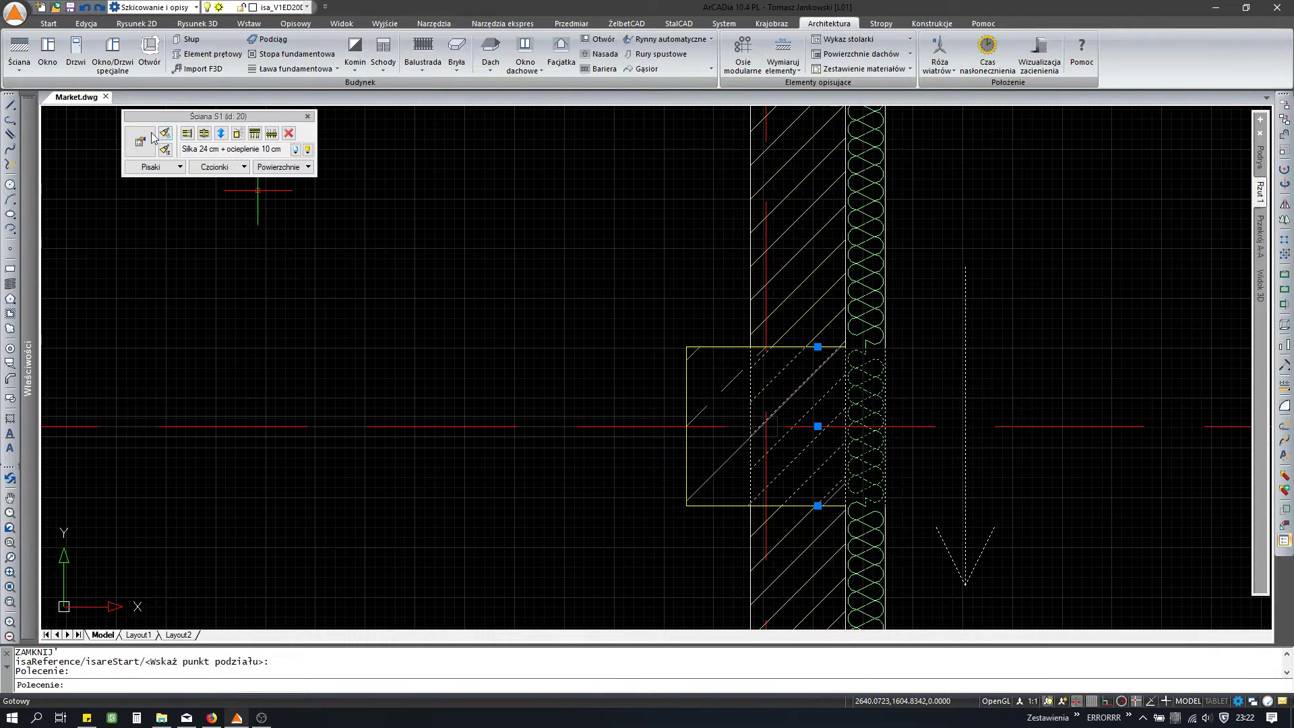
click(143, 140)
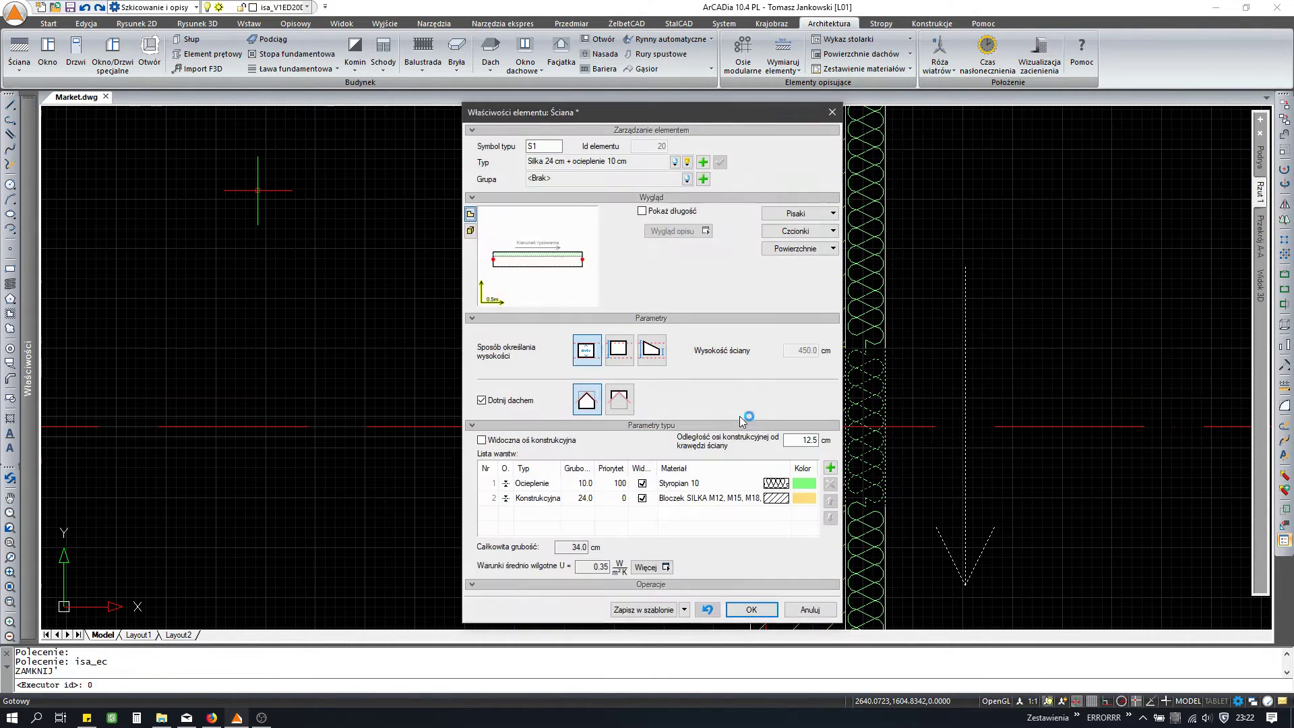
Step: Set the piece's Konstrukcyjna (Silka) layer to 40.0 cm with a hatch pattern
double_click(571, 498)
text(40)
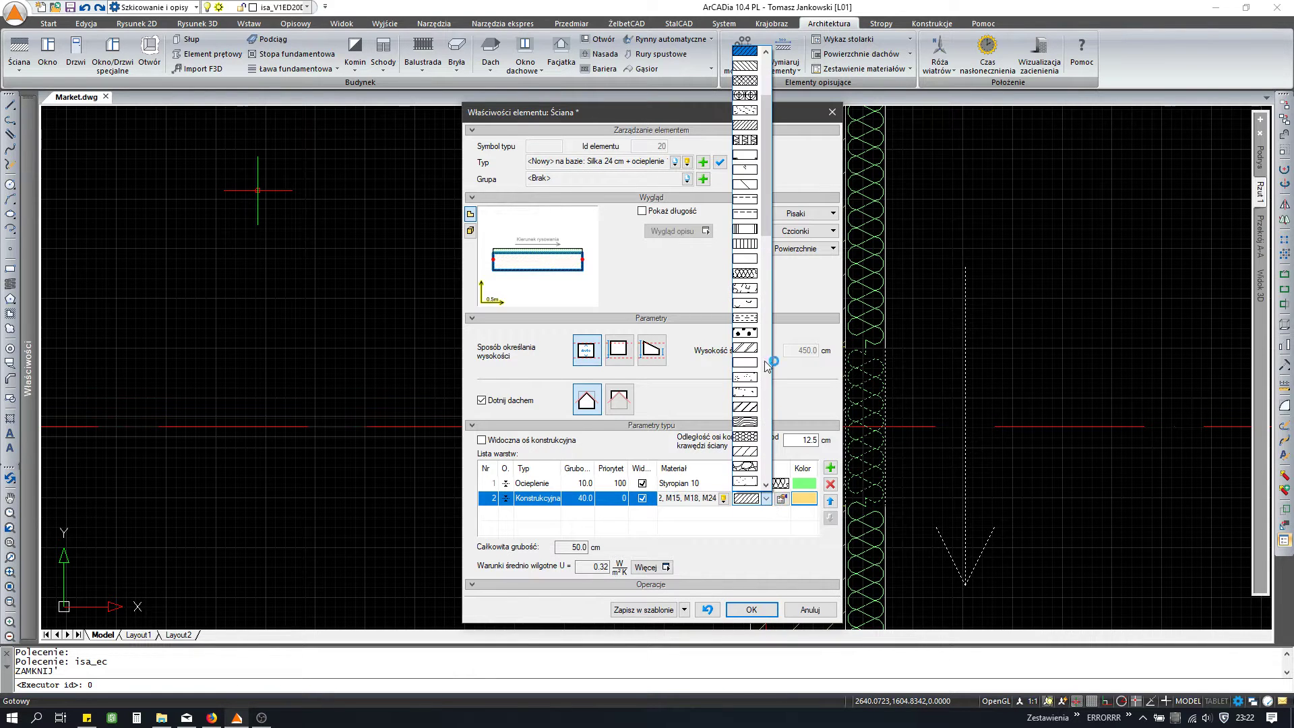
click(760, 80)
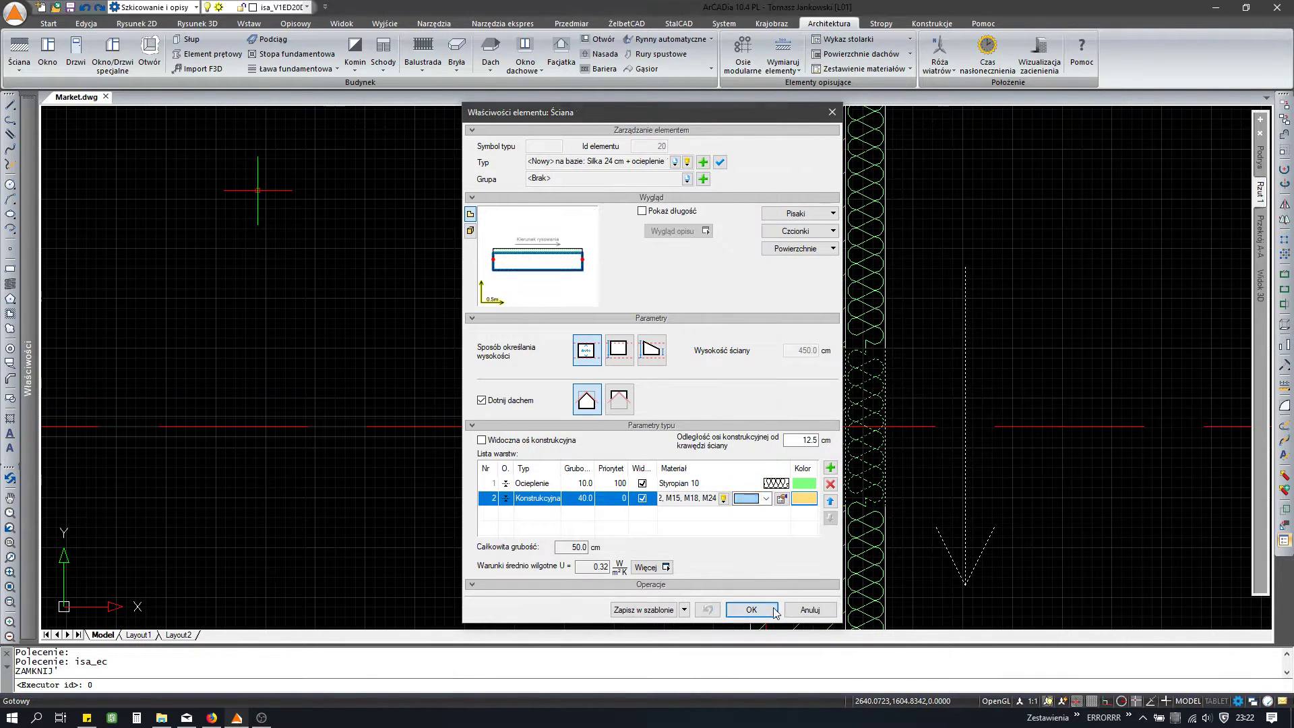
click(751, 609)
Step: Move the thickened piece so its insulation corner lines up with the wall's insulation
key(m)
click(899, 403)
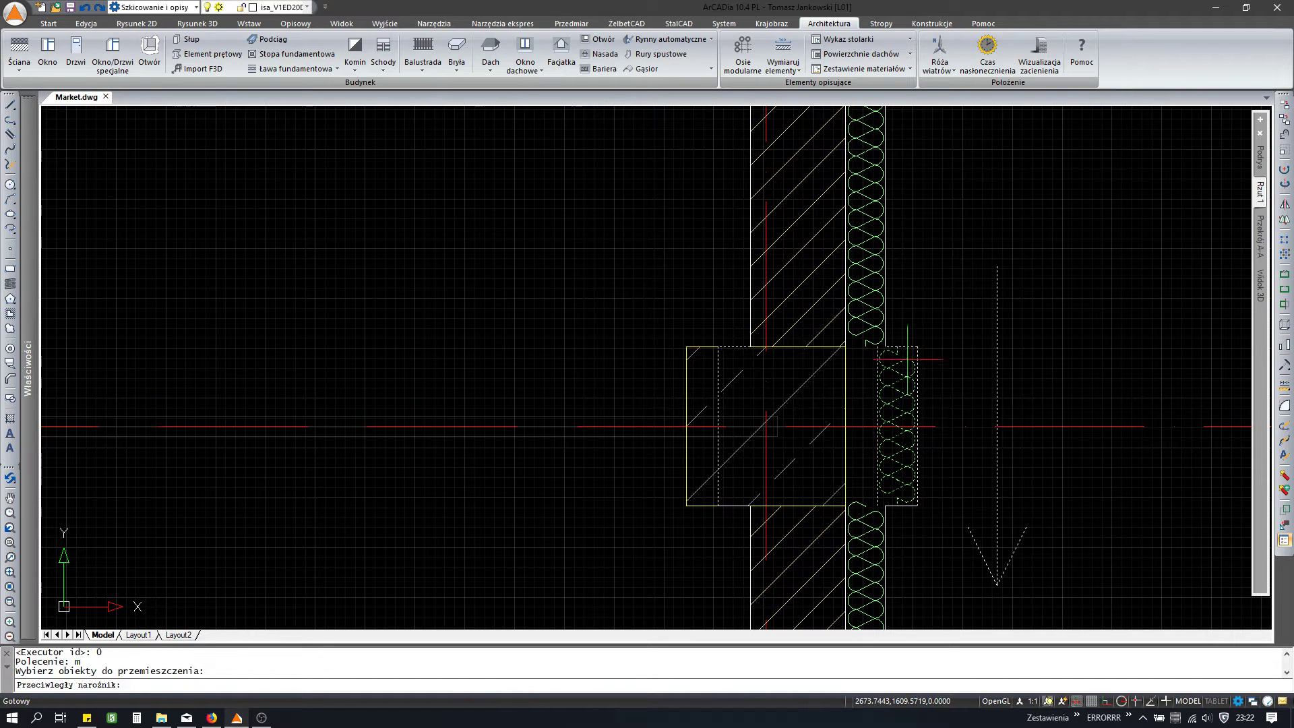
key(Return)
click(915, 347)
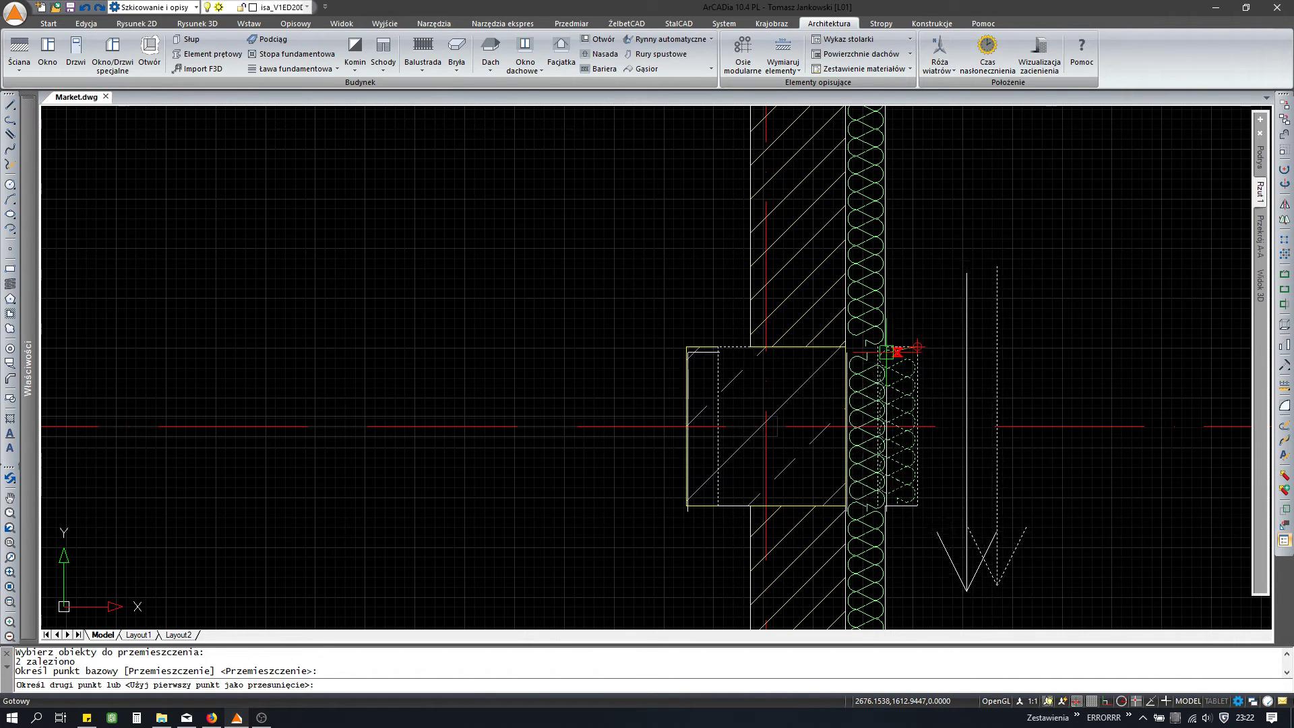
scroll(887, 348, up, 3)
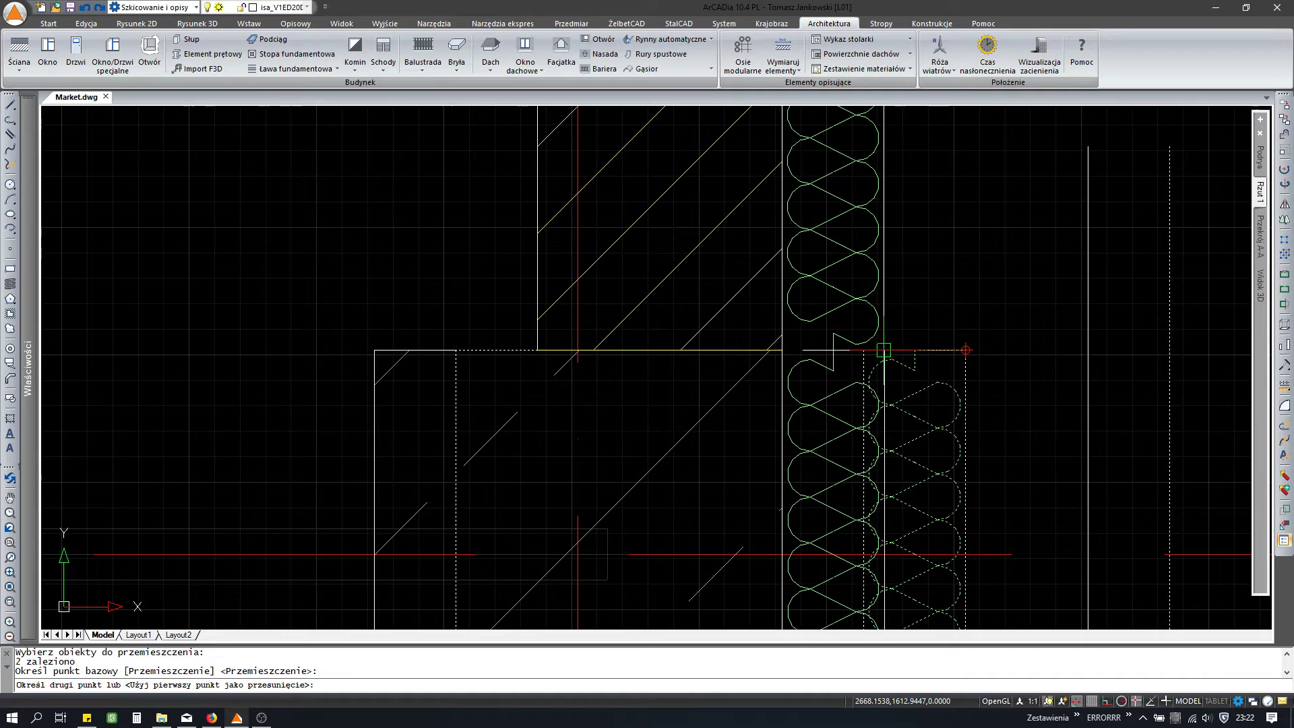
click(881, 350)
scroll(602, 385, down, 4)
scroll(601, 385, down, 2)
Step: Zoom to the building's top-right corner column, cancelling any pending commands
scroll(609, 377, down, 1)
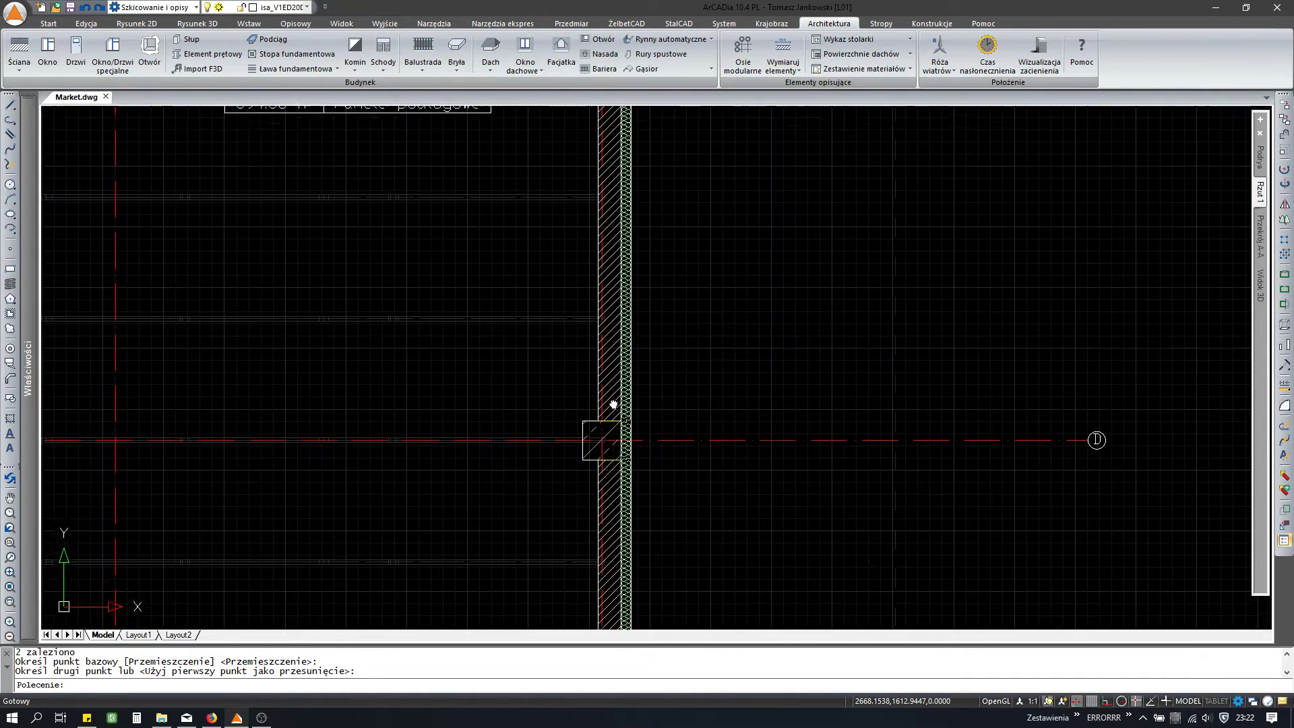
scroll(617, 418, down, 2)
scroll(626, 443, down, 1)
scroll(616, 378, up, 2)
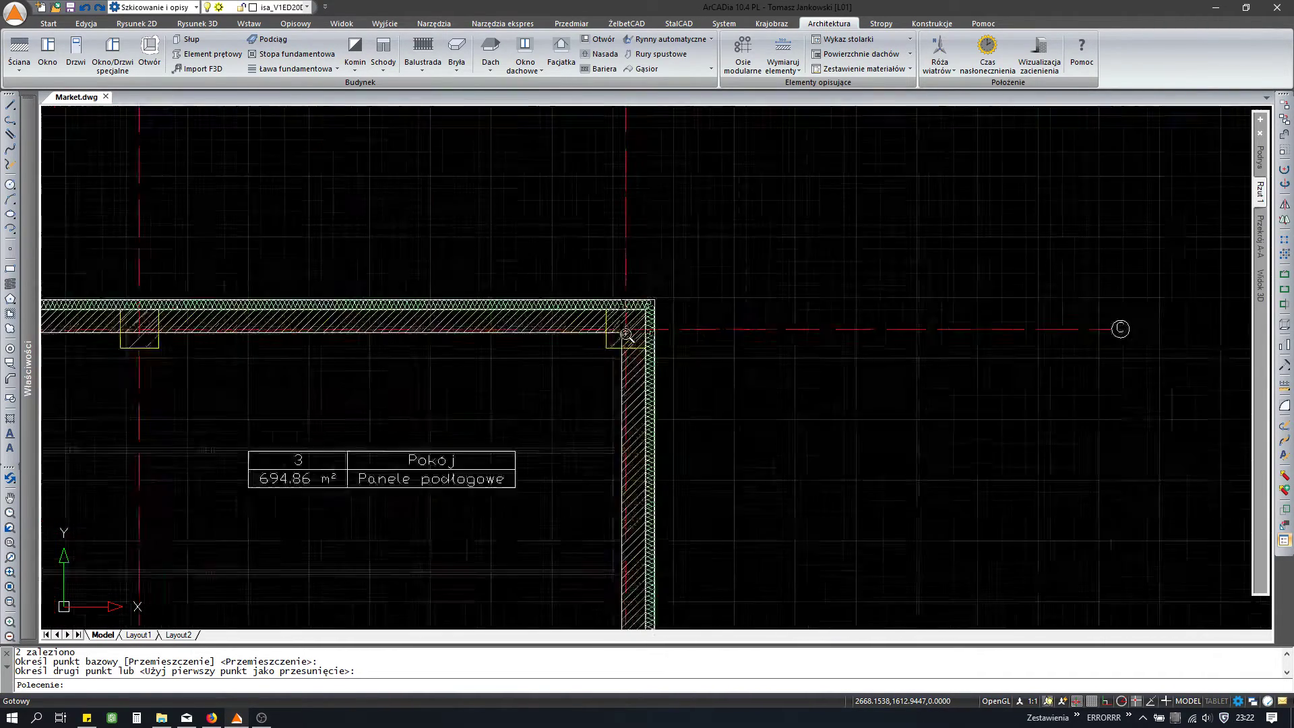
scroll(612, 343, up, 5)
scroll(592, 340, down, 2)
scroll(546, 407, down, 1)
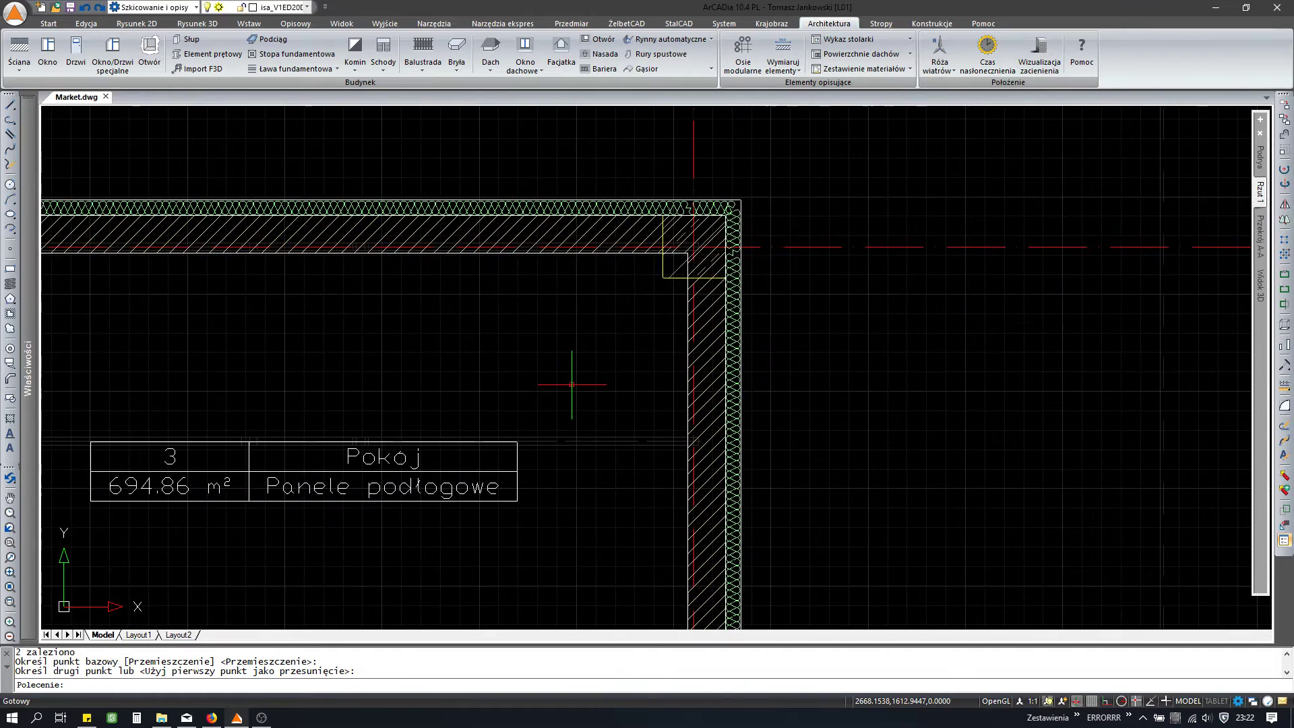
scroll(413, 446, down, 3)
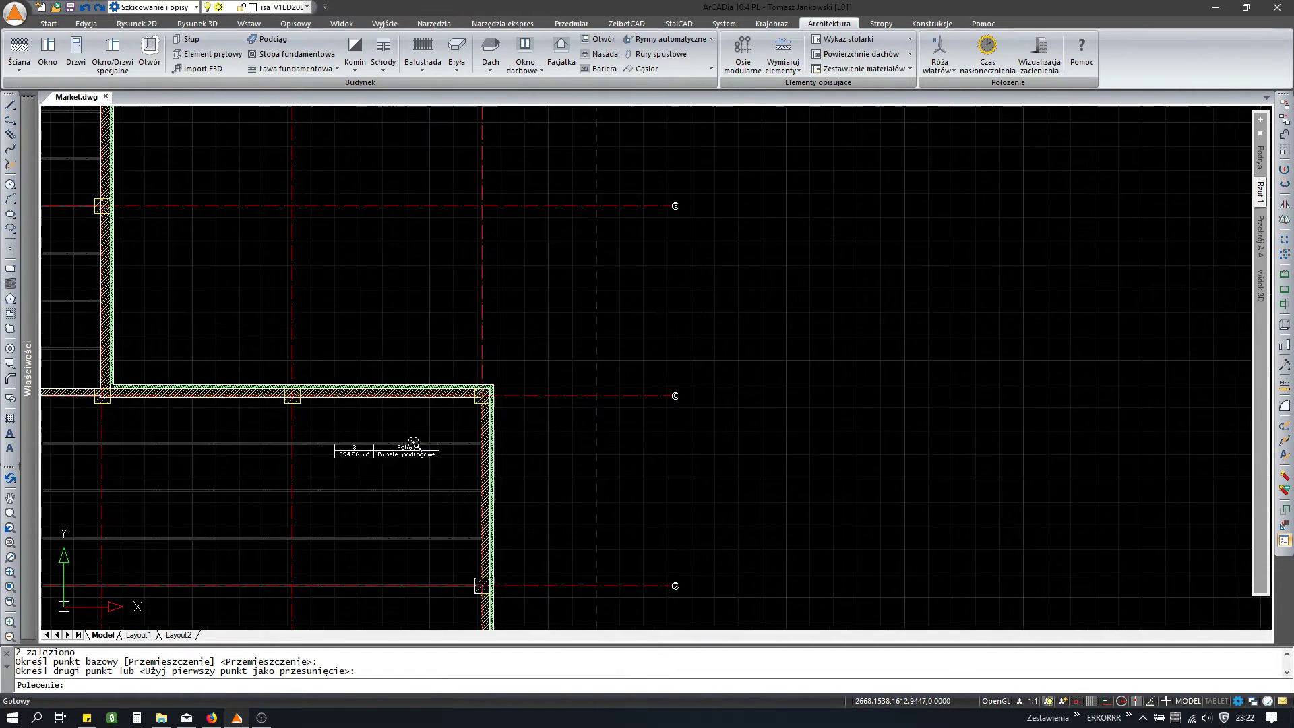
scroll(508, 375, up, 1)
scroll(582, 345, up, 3)
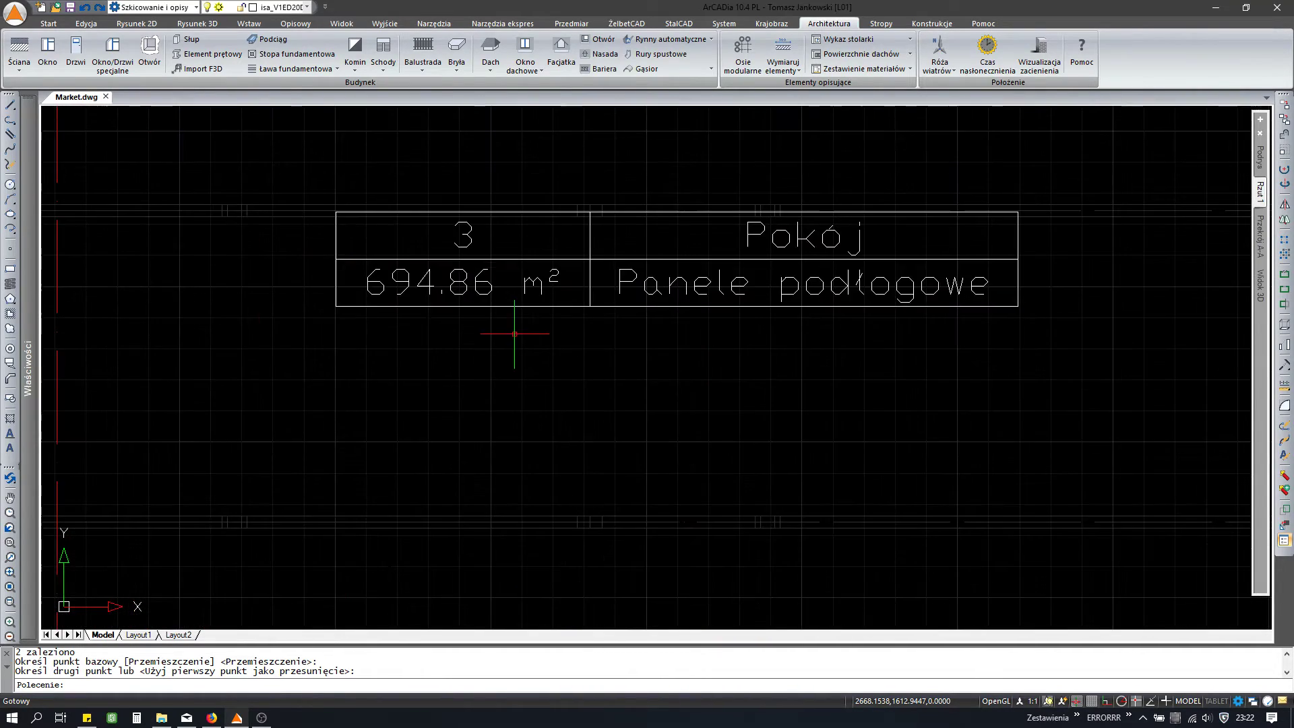
scroll(516, 333, down, 3)
scroll(573, 236, up, 1)
scroll(699, 328, up, 2)
key(Escape)
scroll(699, 328, up, 1)
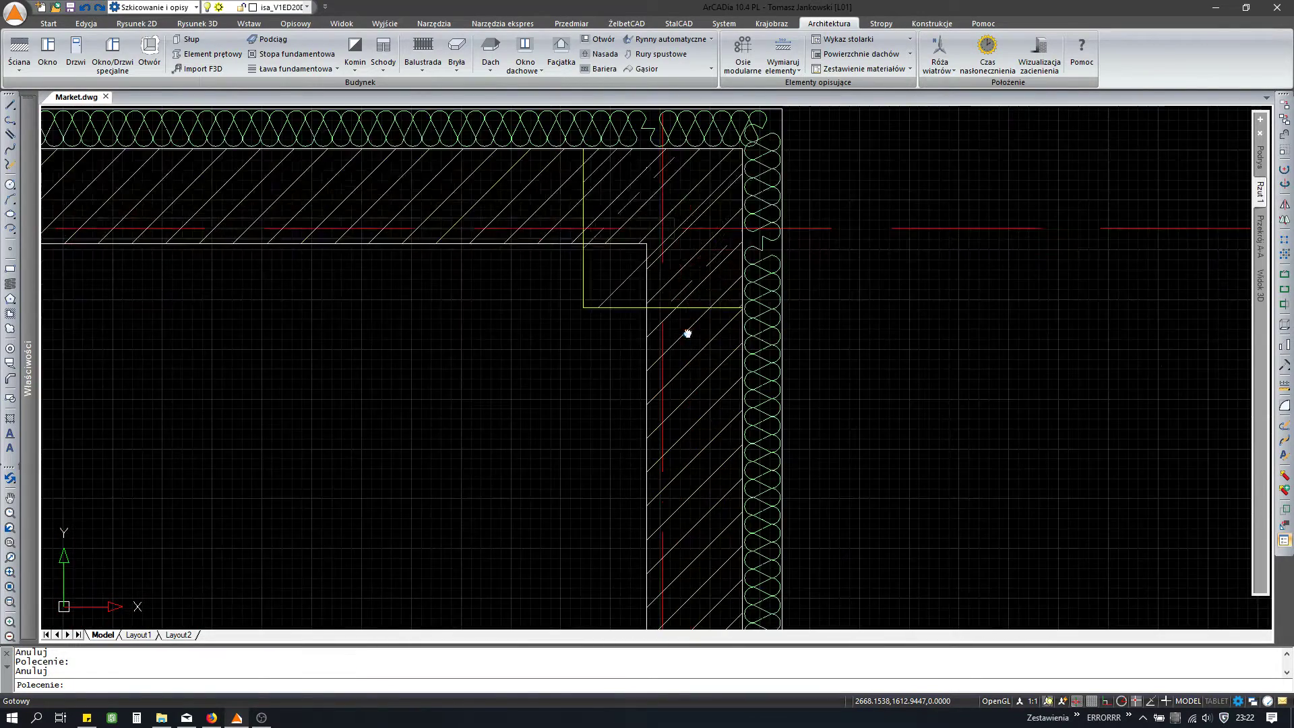
scroll(688, 332, up, 1)
key(Escape)
Step: Shorten the top wall's end back to the corner column's left edge
click(587, 335)
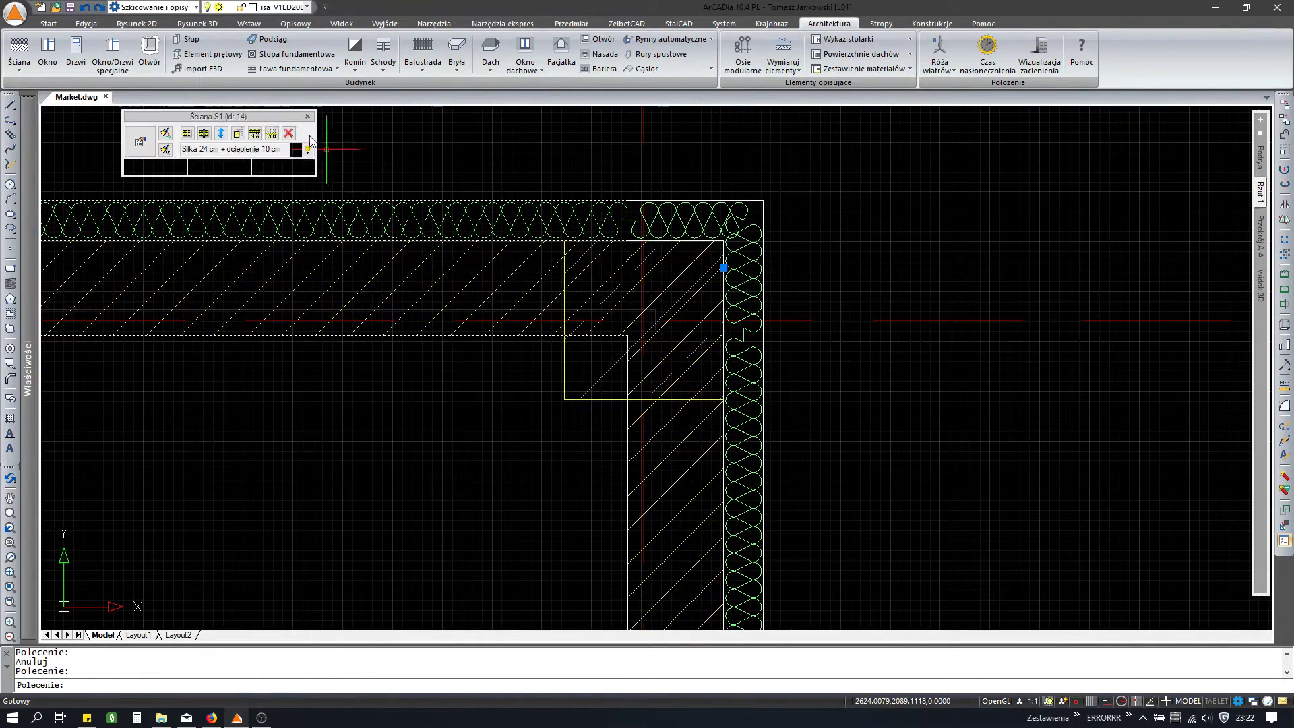
click(199, 134)
click(694, 162)
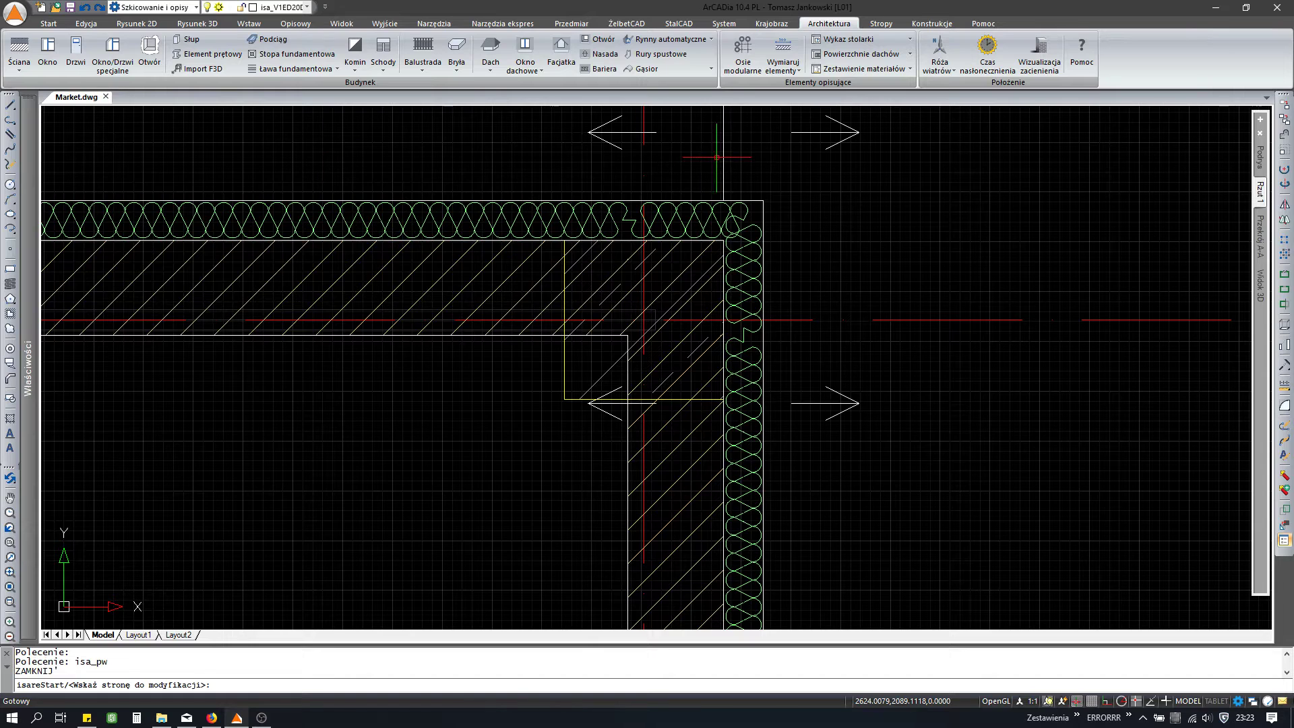
click(607, 248)
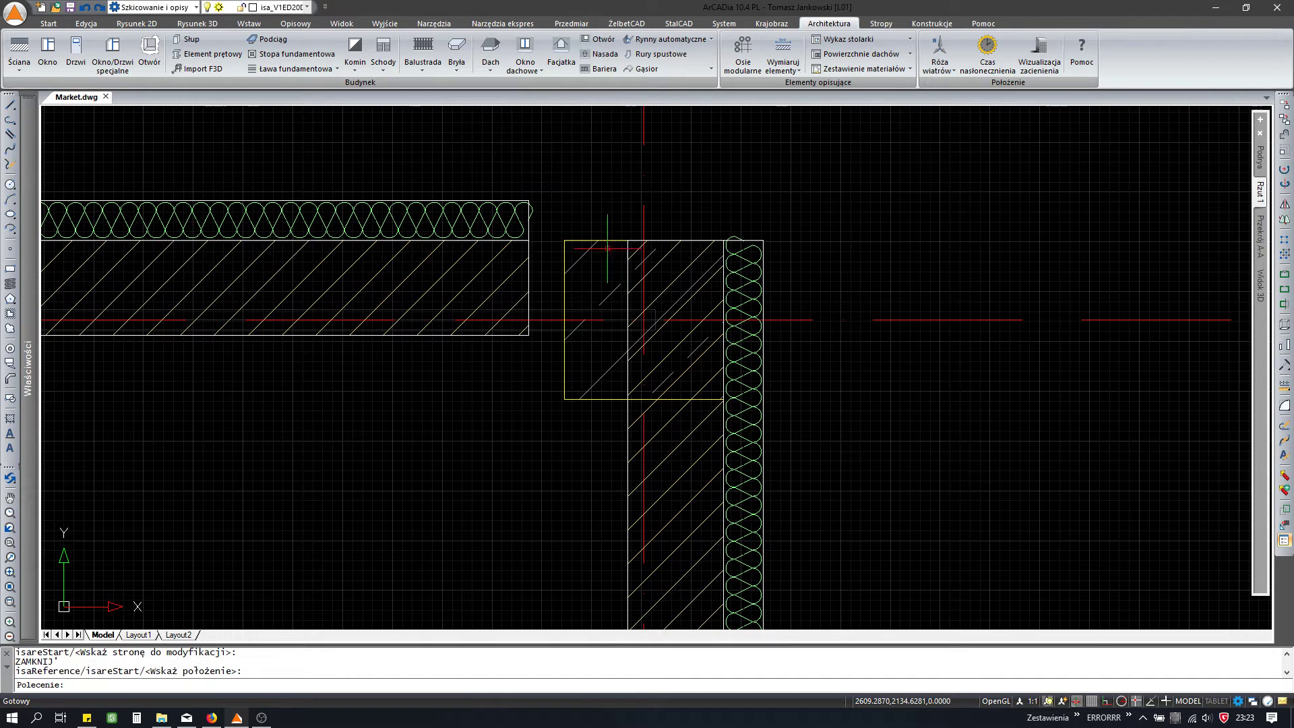
key(Escape)
Step: Divide the right-hand vertical wall at the column's lower edge
click(670, 427)
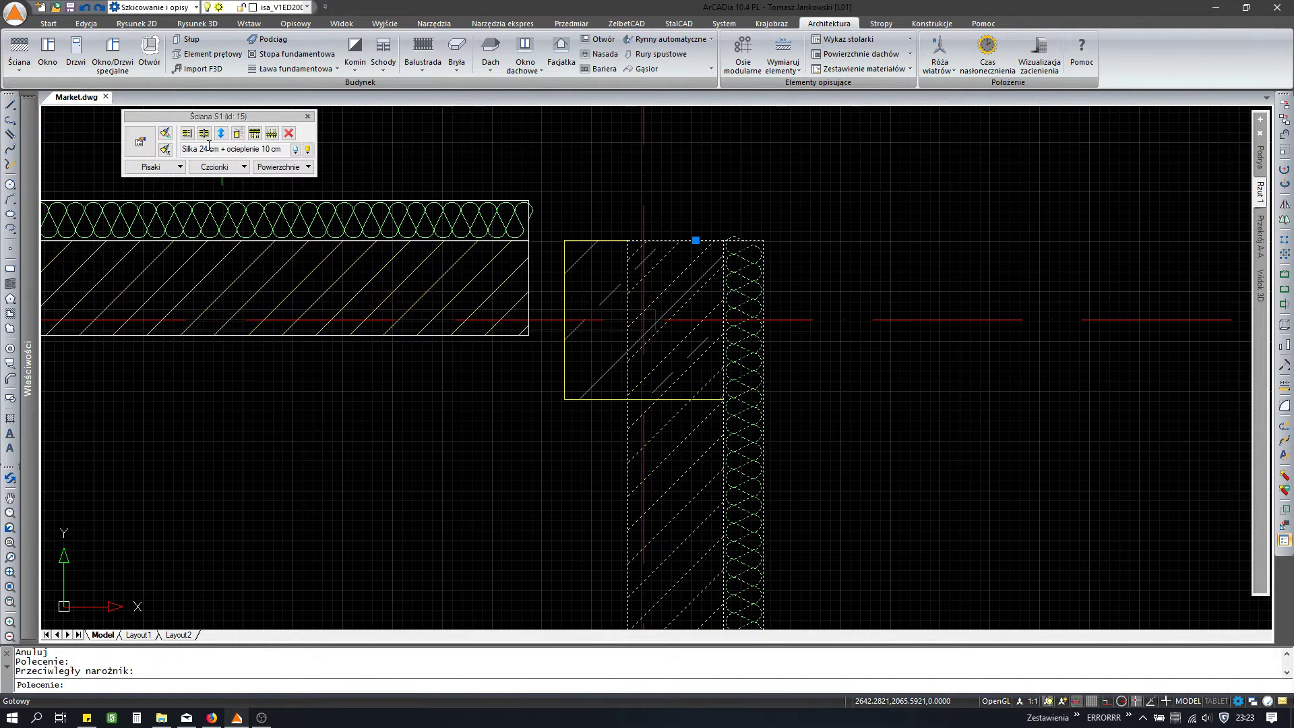
click(204, 135)
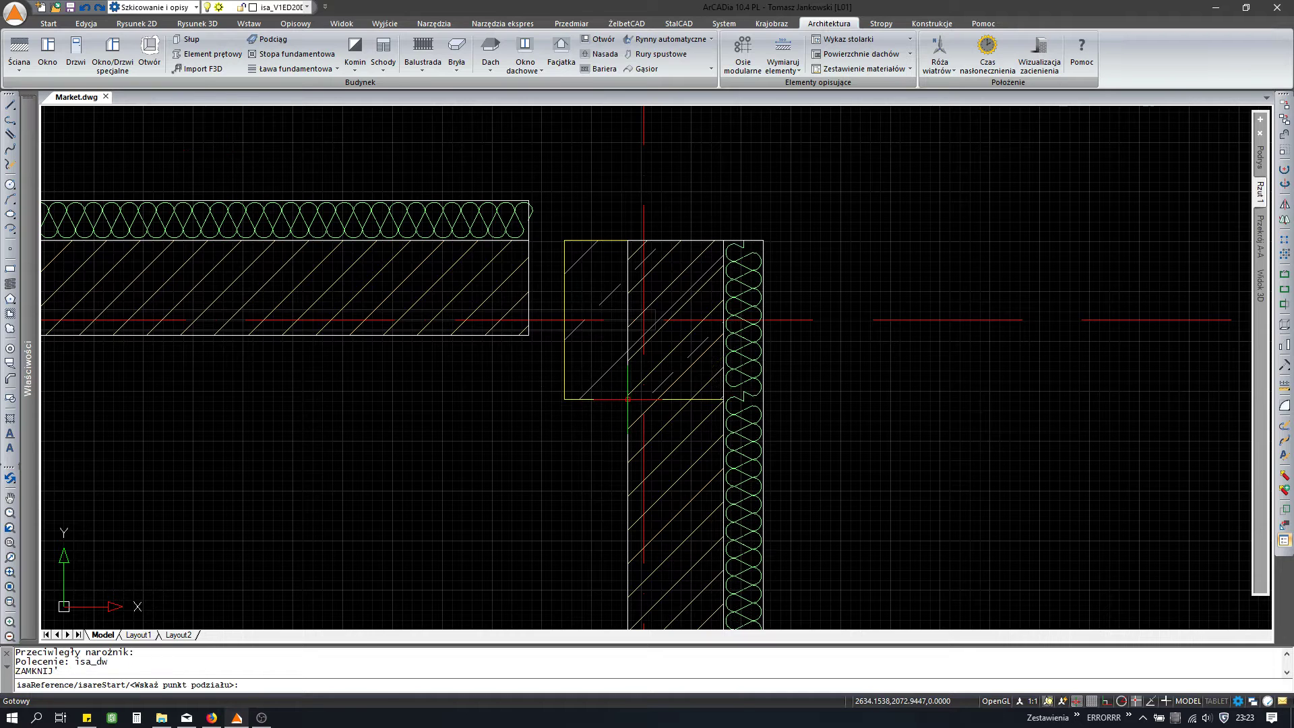
key(Escape)
click(661, 321)
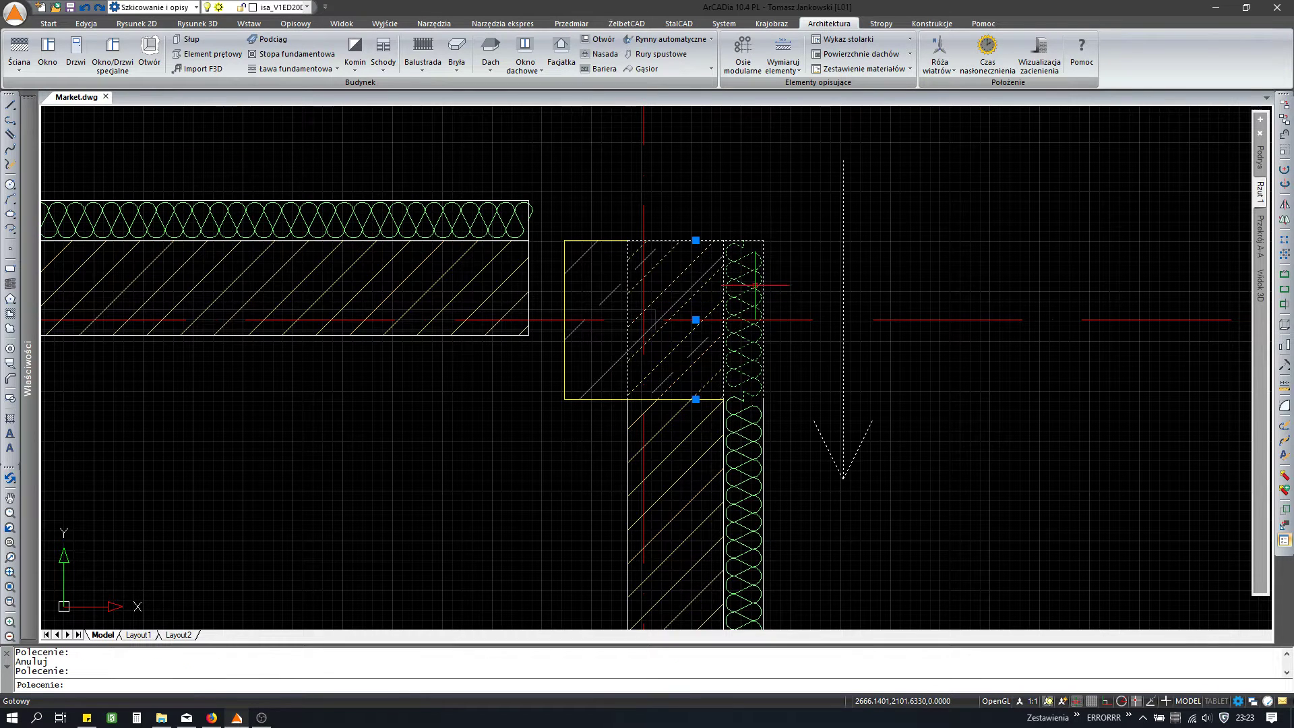
key(Escape)
Step: Move the column and its adjoining element onto the corner of the walls
scroll(645, 320, down, 2)
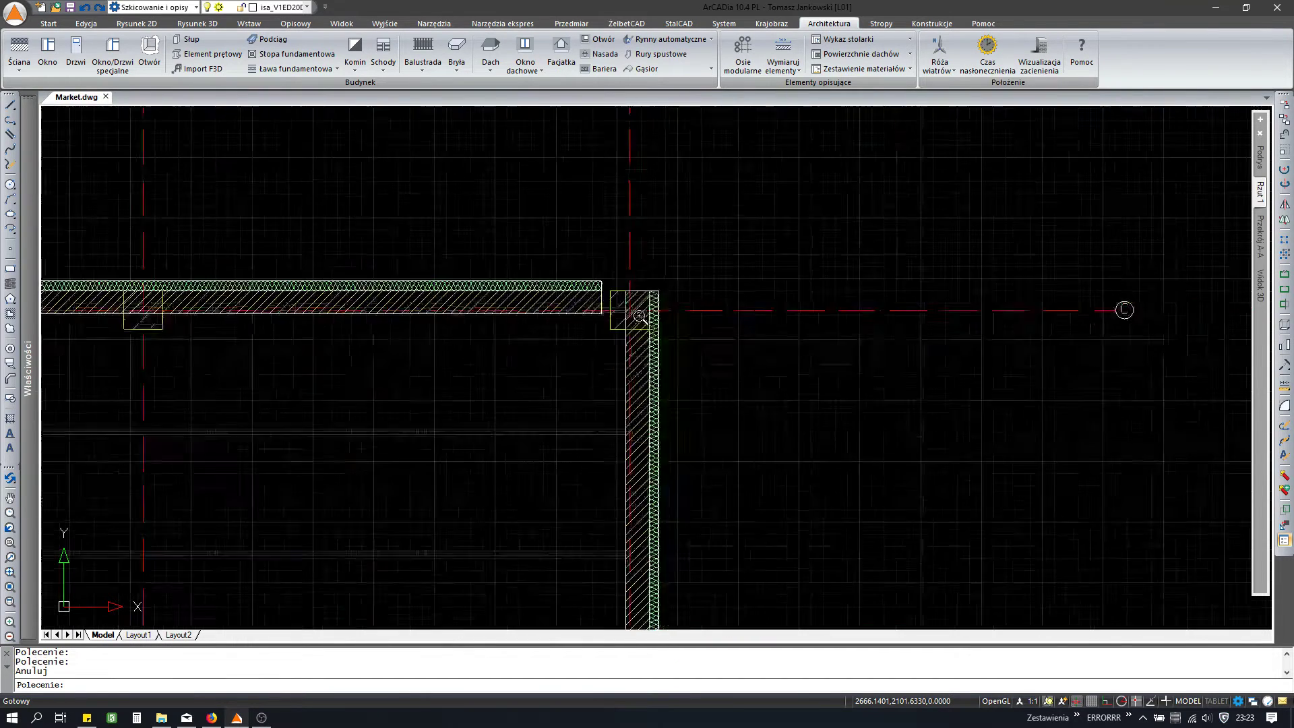
scroll(657, 165, down, 1)
middle_drag(647, 523, 634, 422)
scroll(633, 432, up, 3)
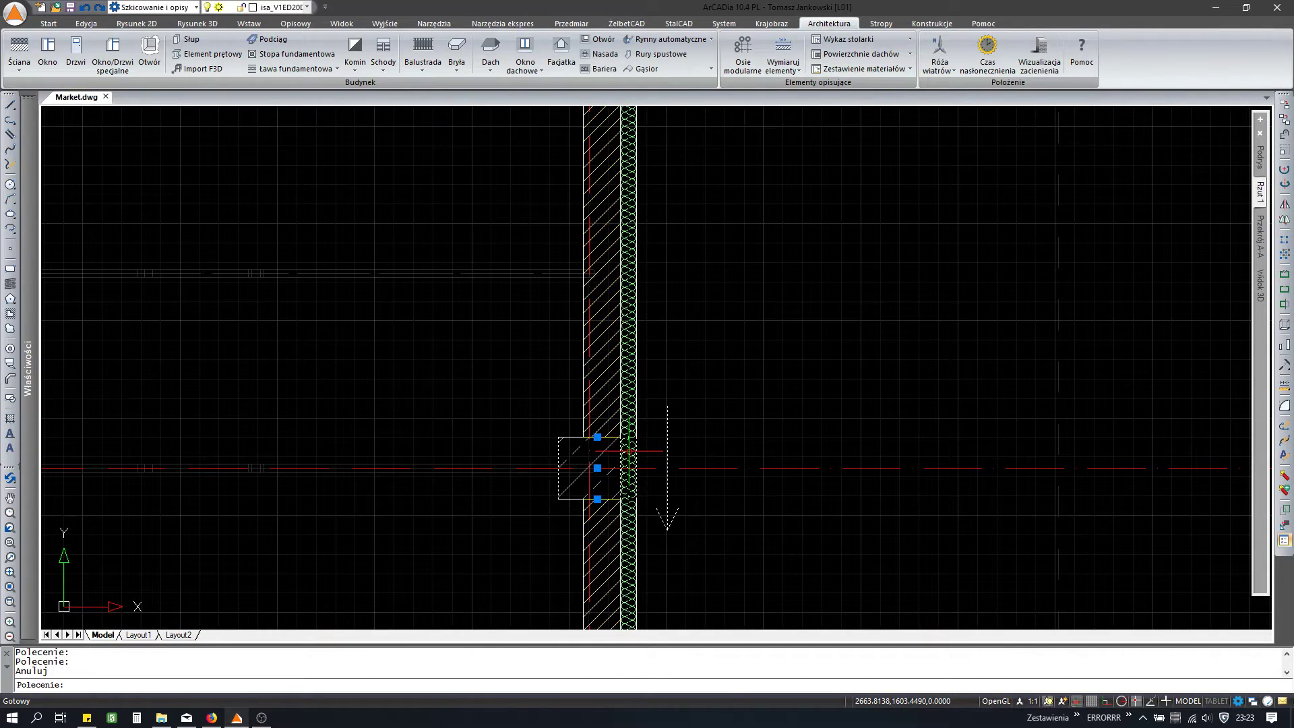
click(170, 167)
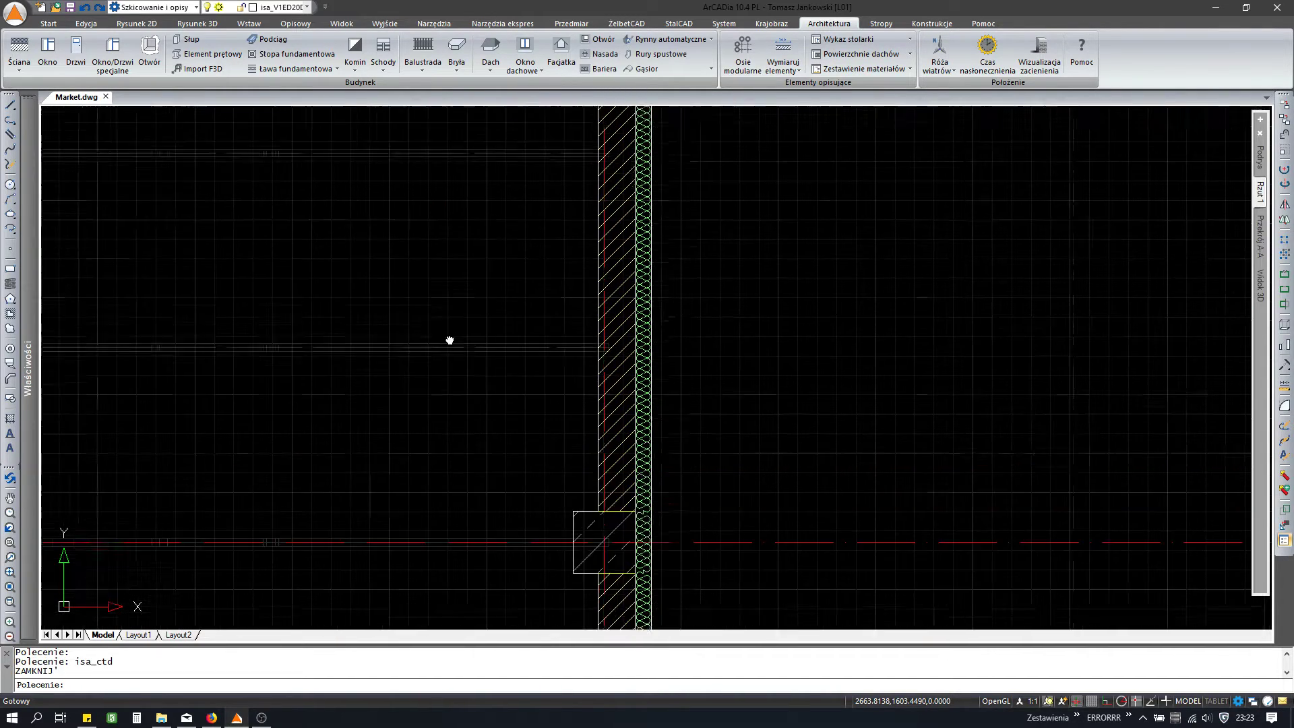
scroll(448, 338, up, 2)
middle_drag(447, 338, 647, 202)
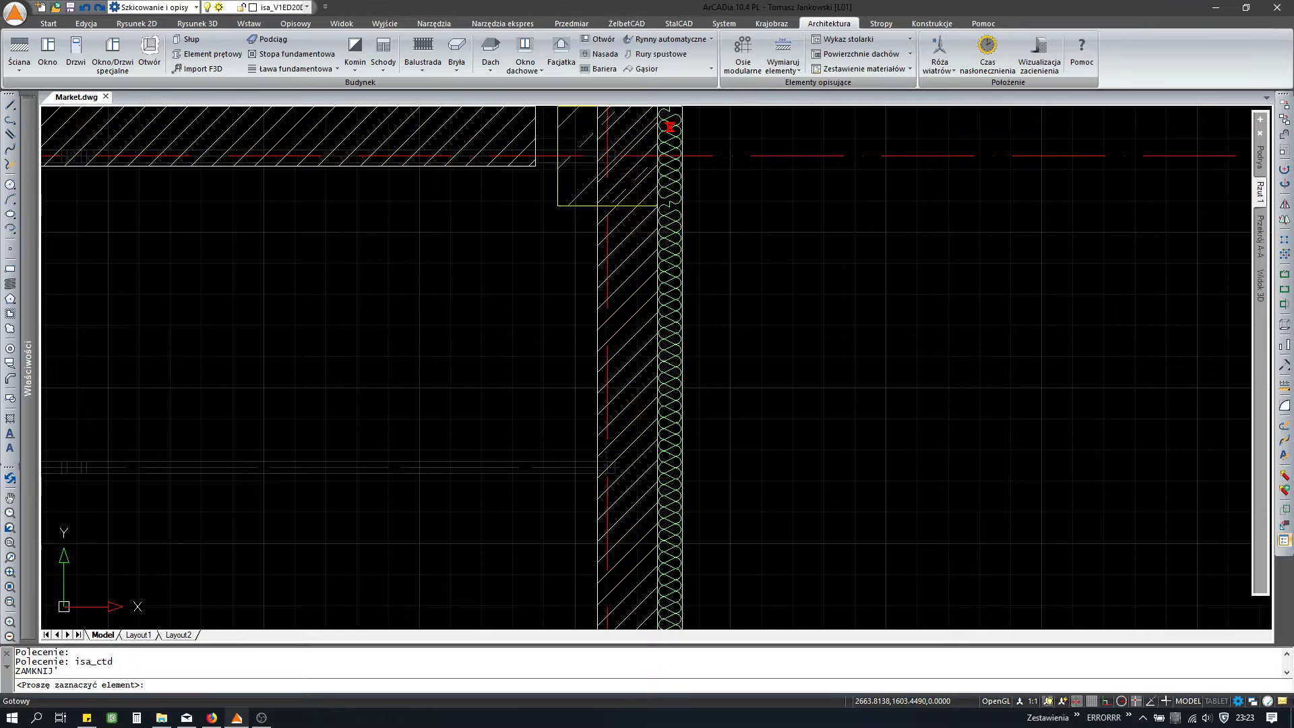
middle_drag(669, 127, 694, 307)
scroll(739, 351, up, 3)
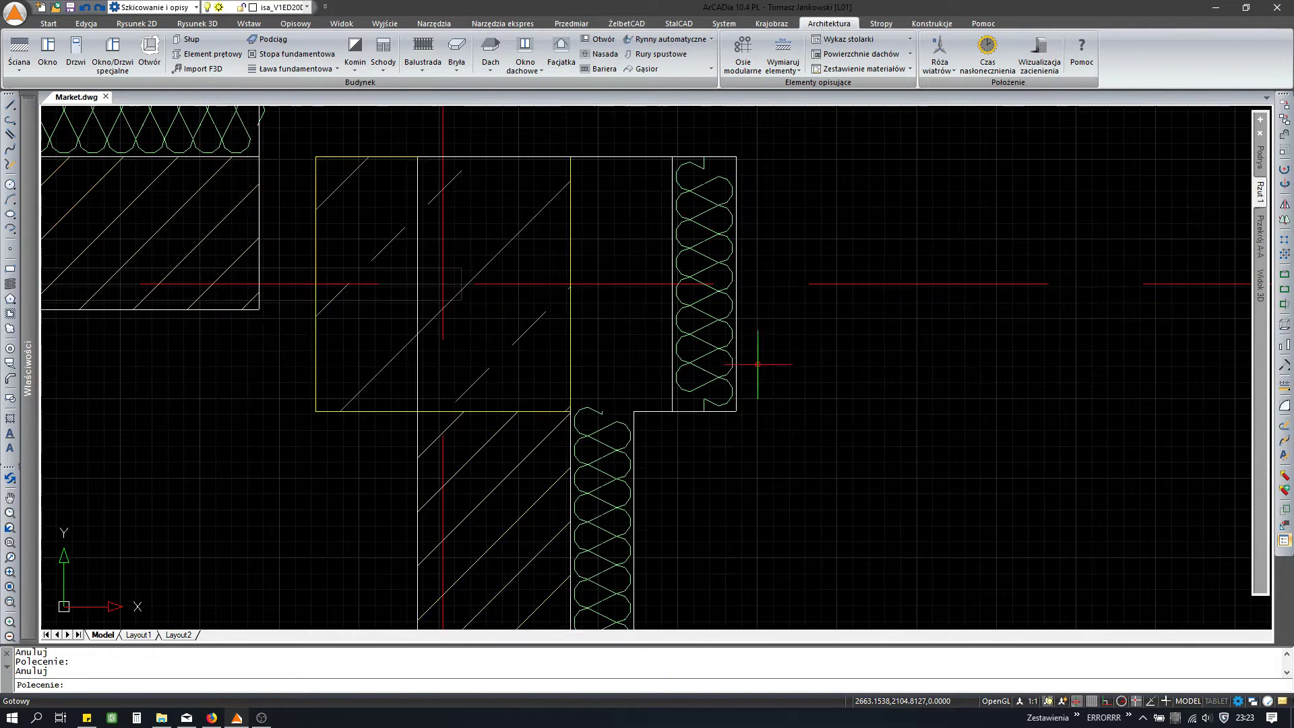
drag(767, 376, 734, 415)
text(m)
key(Return)
click(734, 413)
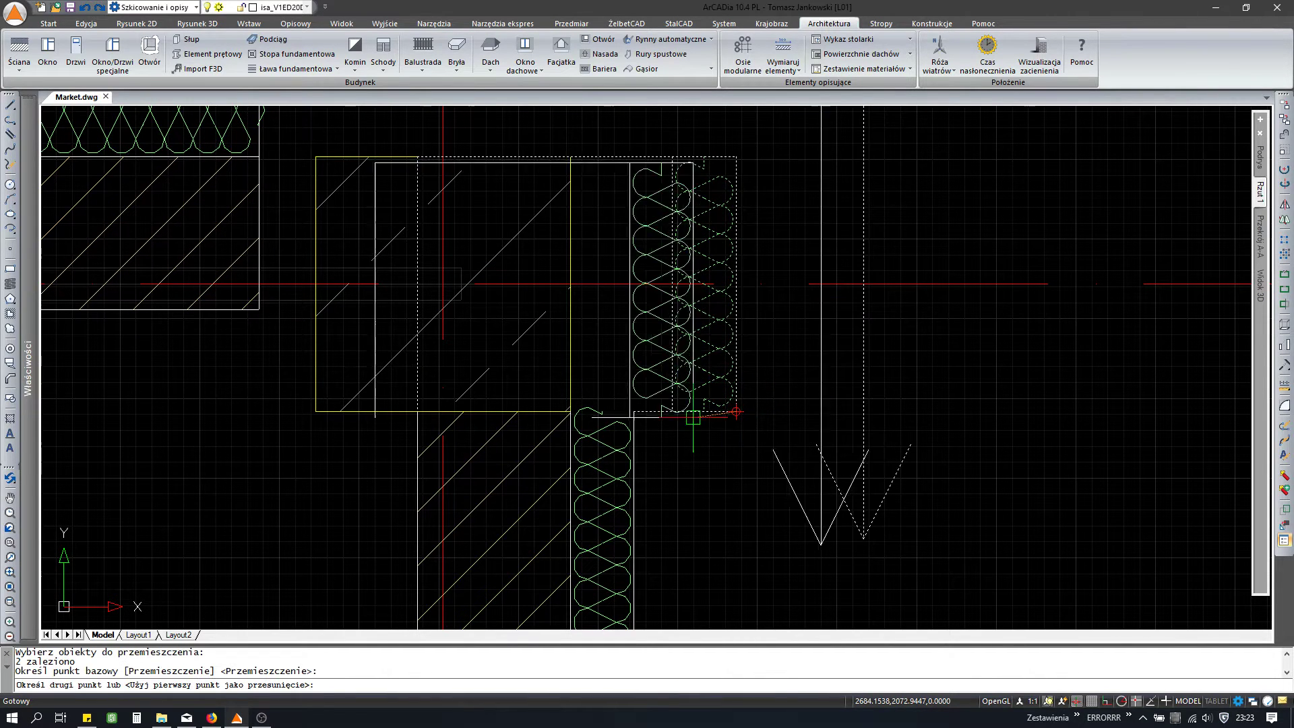
click(632, 412)
Step: Extend the top wall to the outer corner so its insulation meets the right wall's
scroll(465, 362, down, 2)
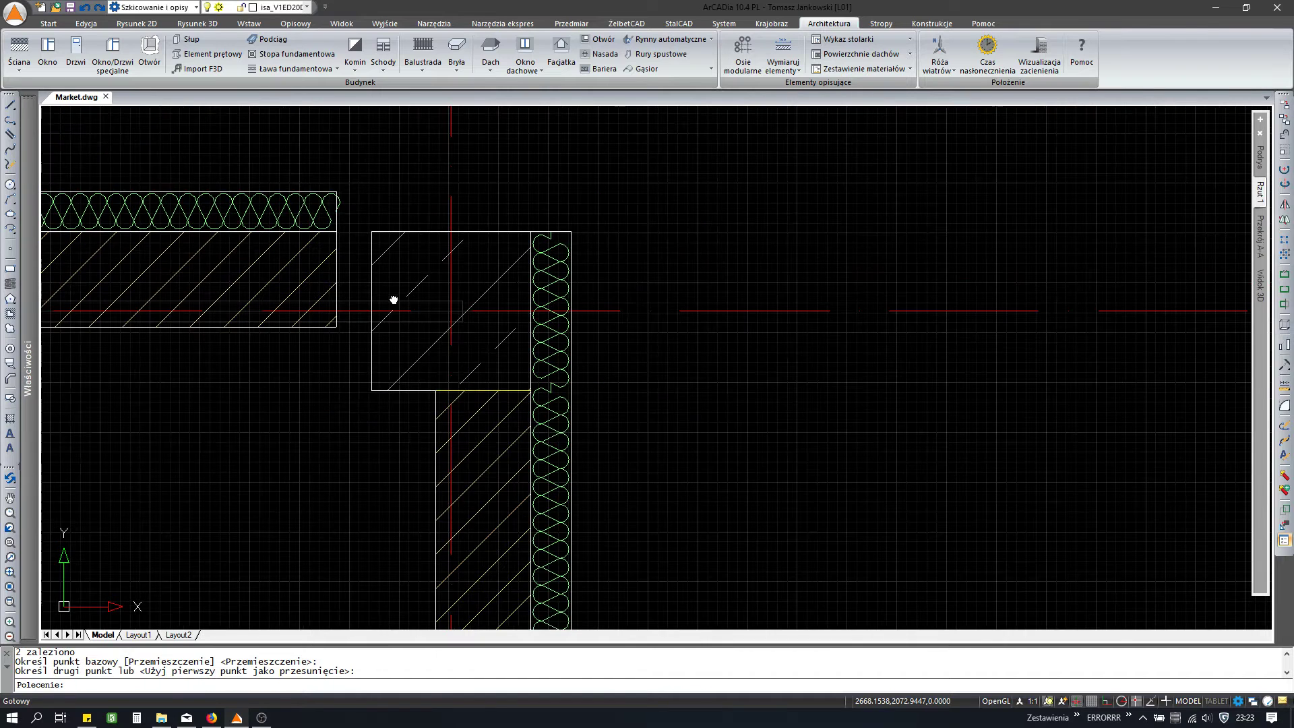
click(283, 238)
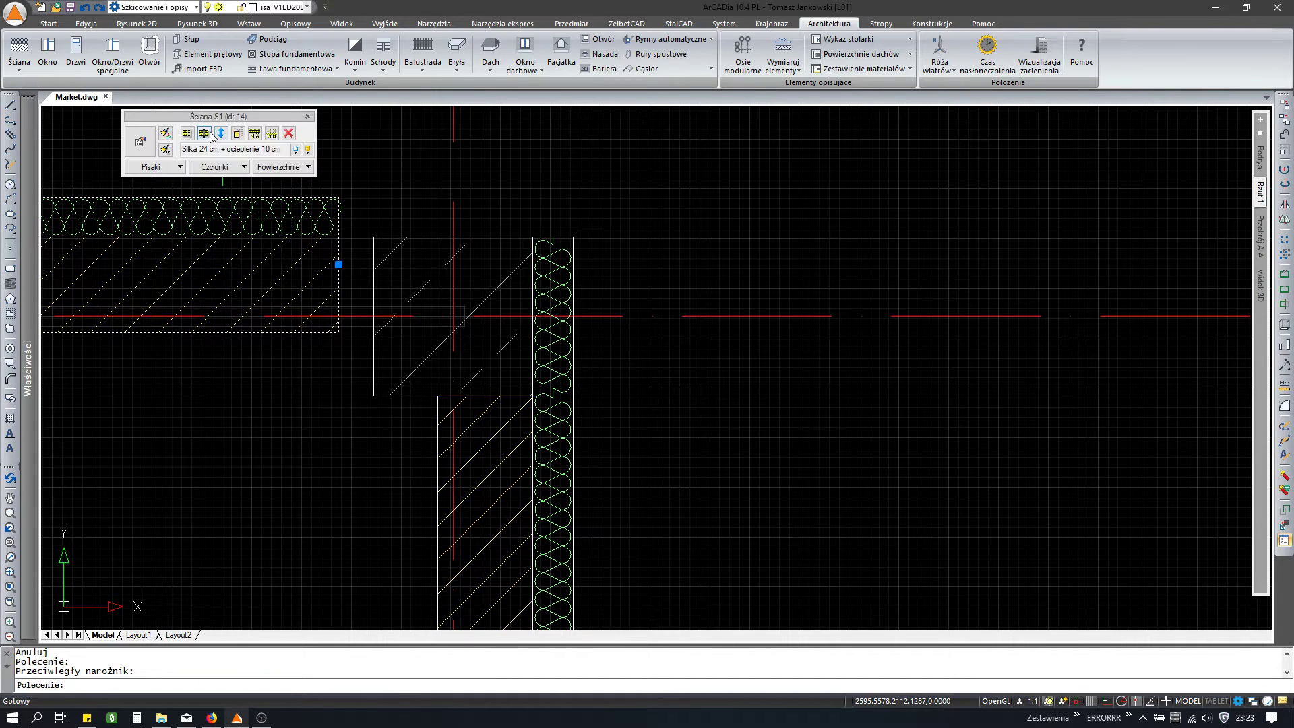
click(187, 134)
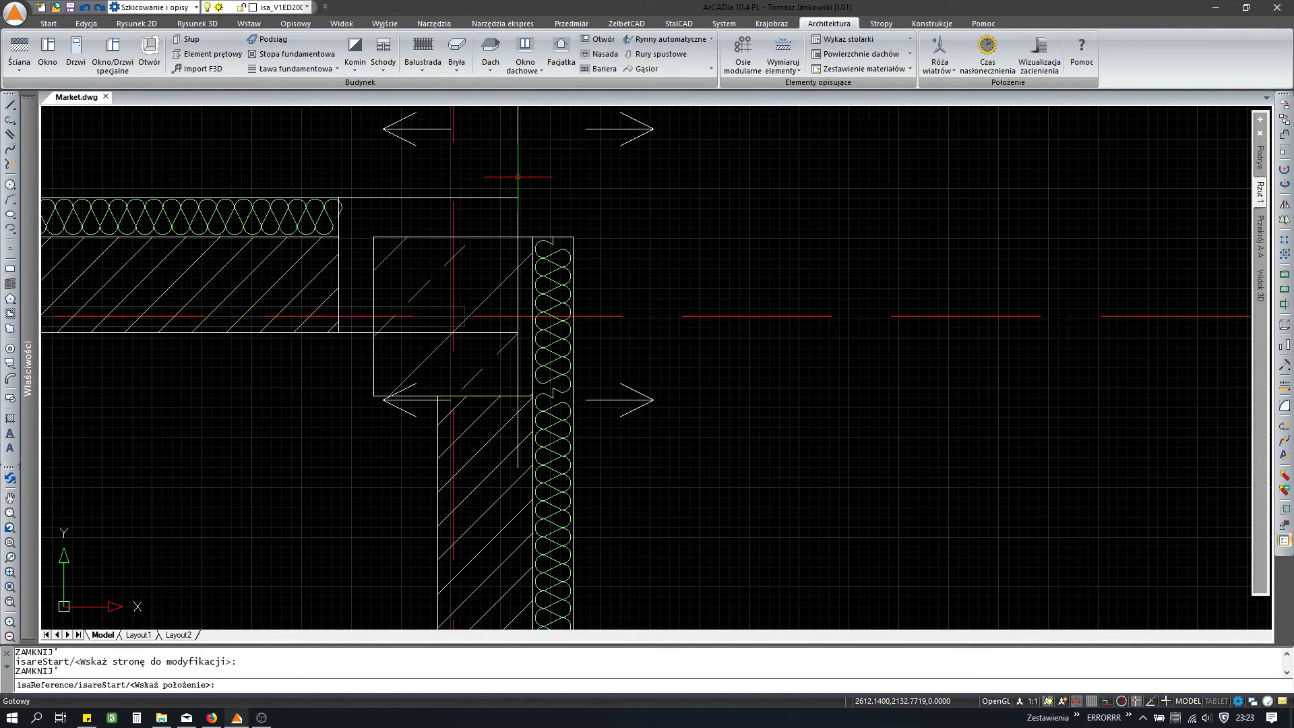
click(565, 197)
key(Escape)
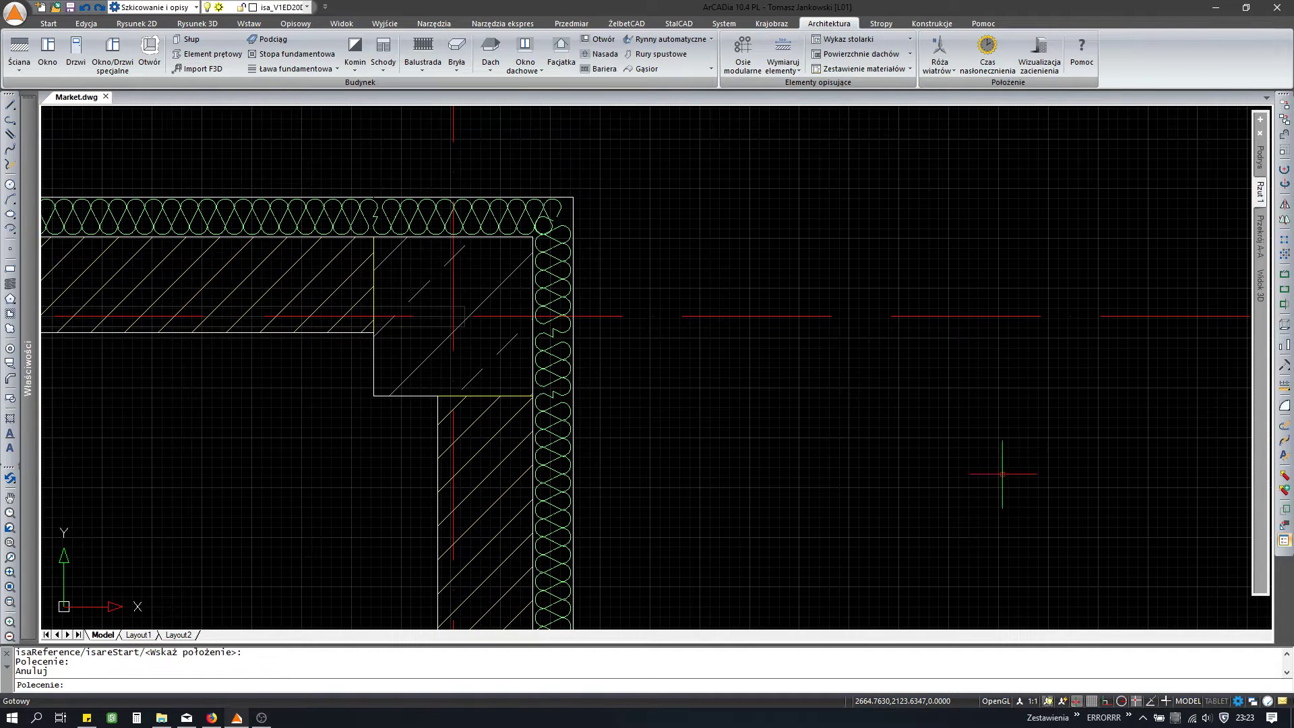
Step: Move the room 3 label (Pokój, 694.86 m²) near the building's upper-right corner
scroll(653, 364, down, 3)
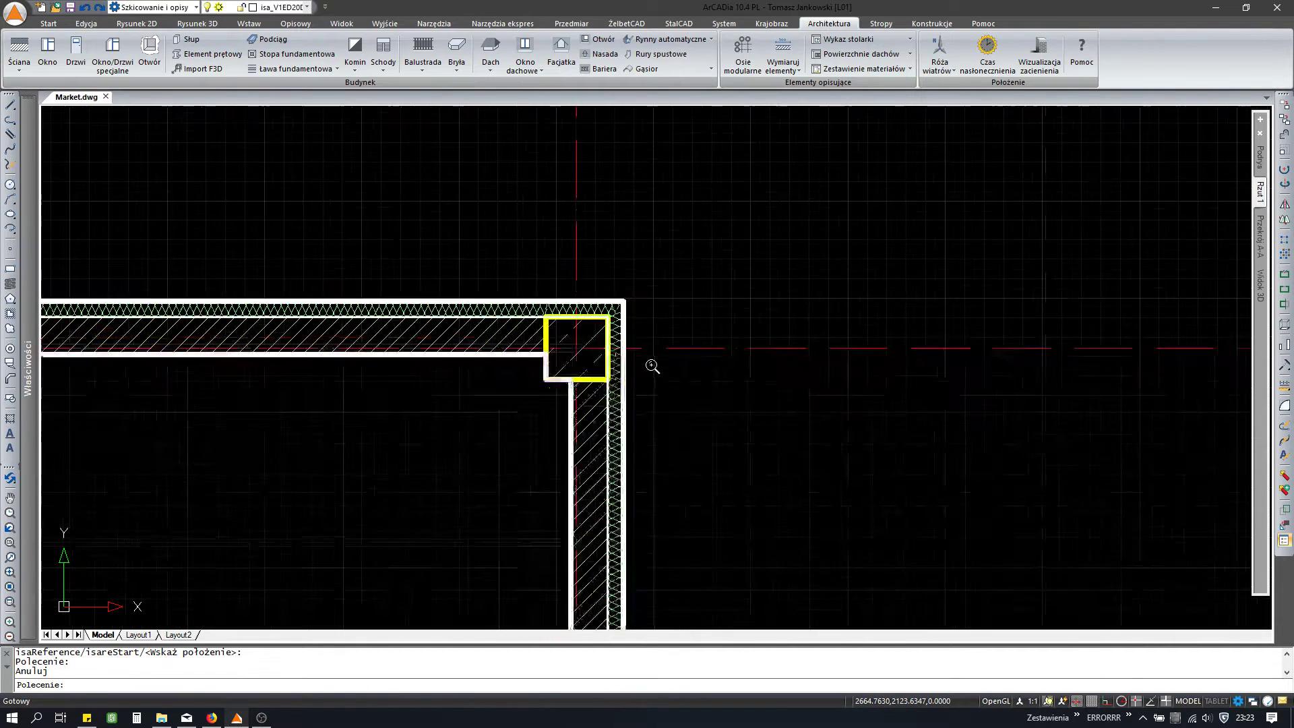
scroll(543, 438, down, 2)
scroll(731, 276, down, 2)
scroll(731, 276, down, 2)
scroll(653, 427, up, 4)
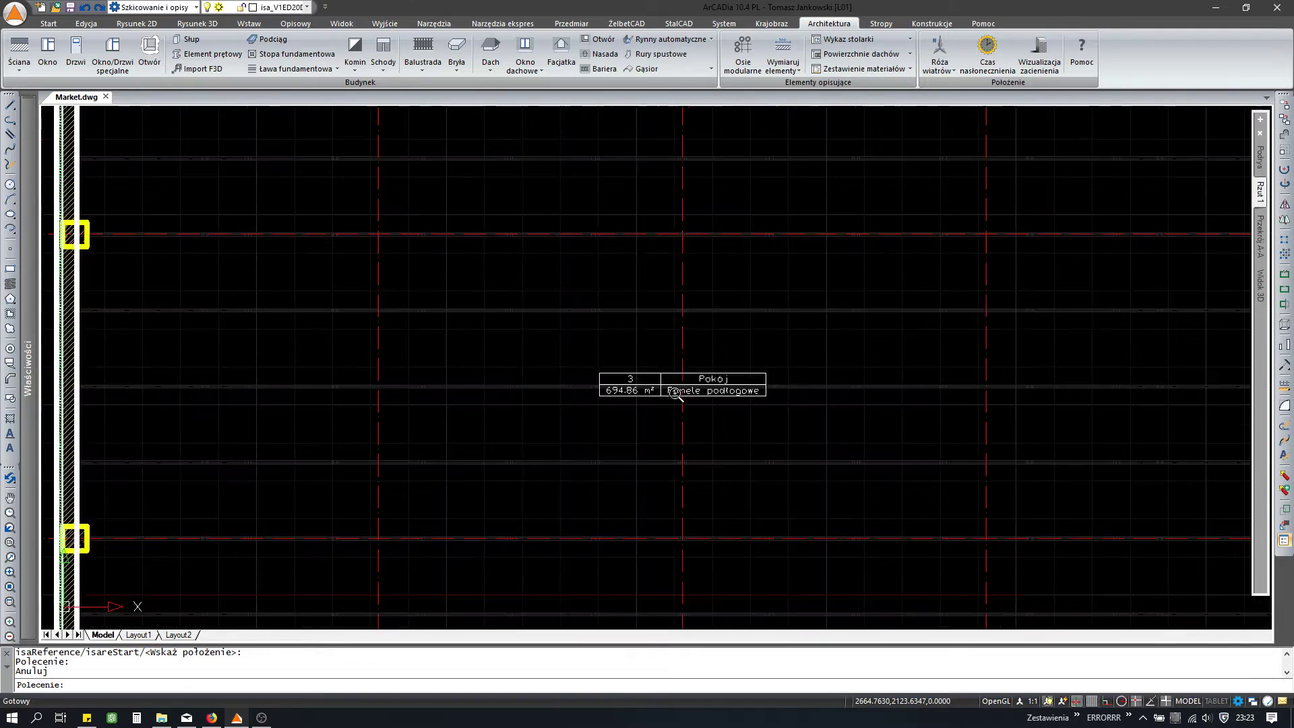
scroll(675, 393, up, 3)
key(Return)
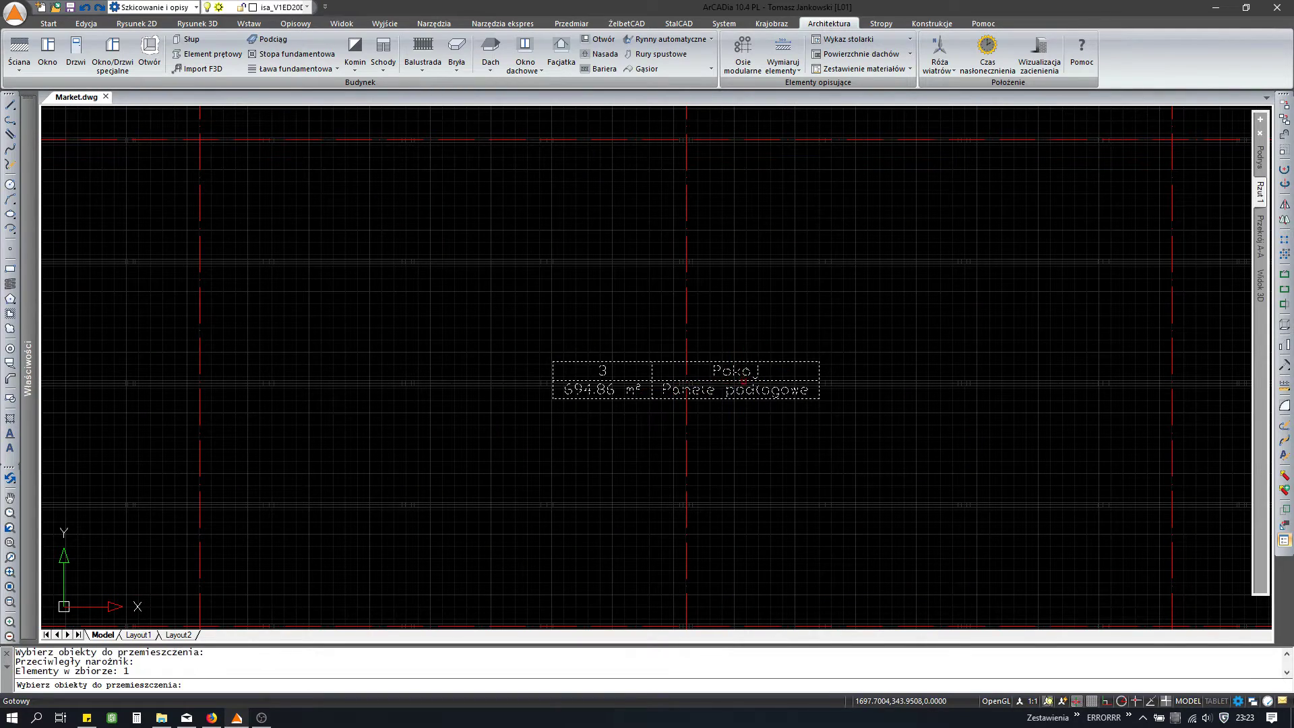
click(730, 380)
key(Return)
scroll(731, 381, down, 4)
scroll(797, 288, up, 1)
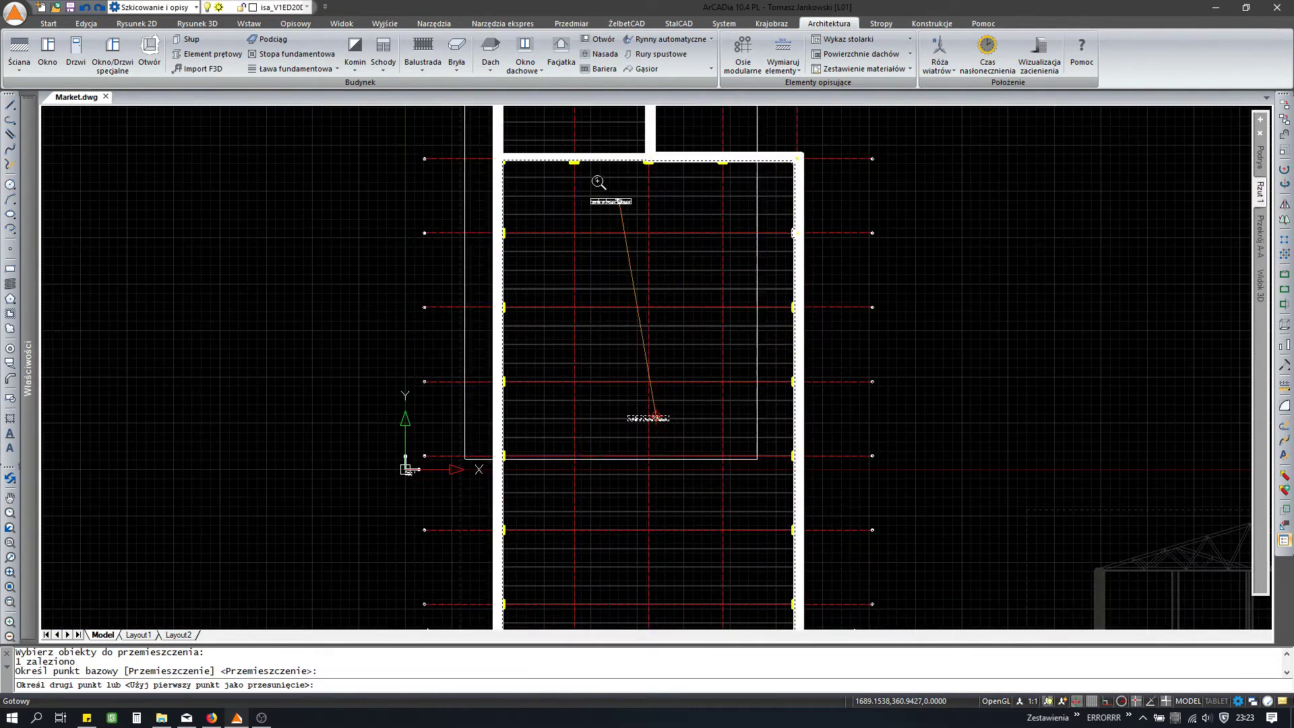
scroll(824, 216, up, 2)
scroll(858, 202, up, 2)
scroll(839, 283, up, 1)
scroll(839, 279, up, 4)
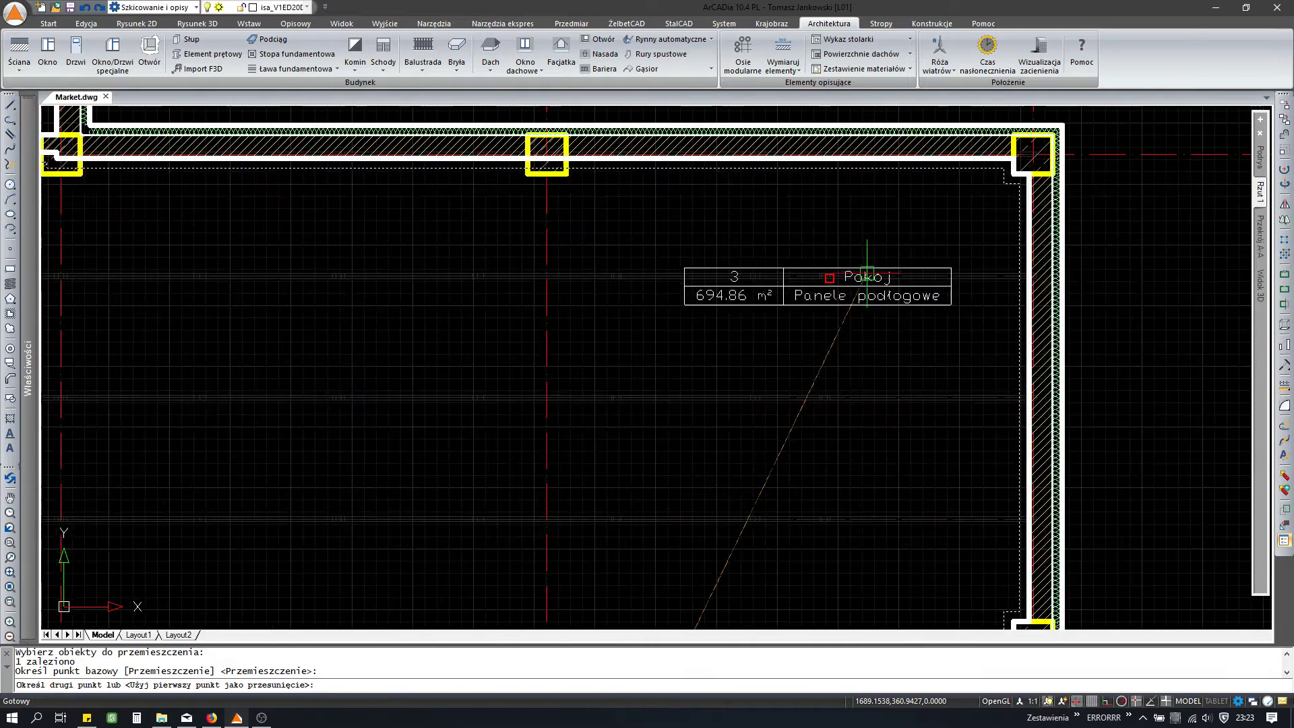
click(837, 223)
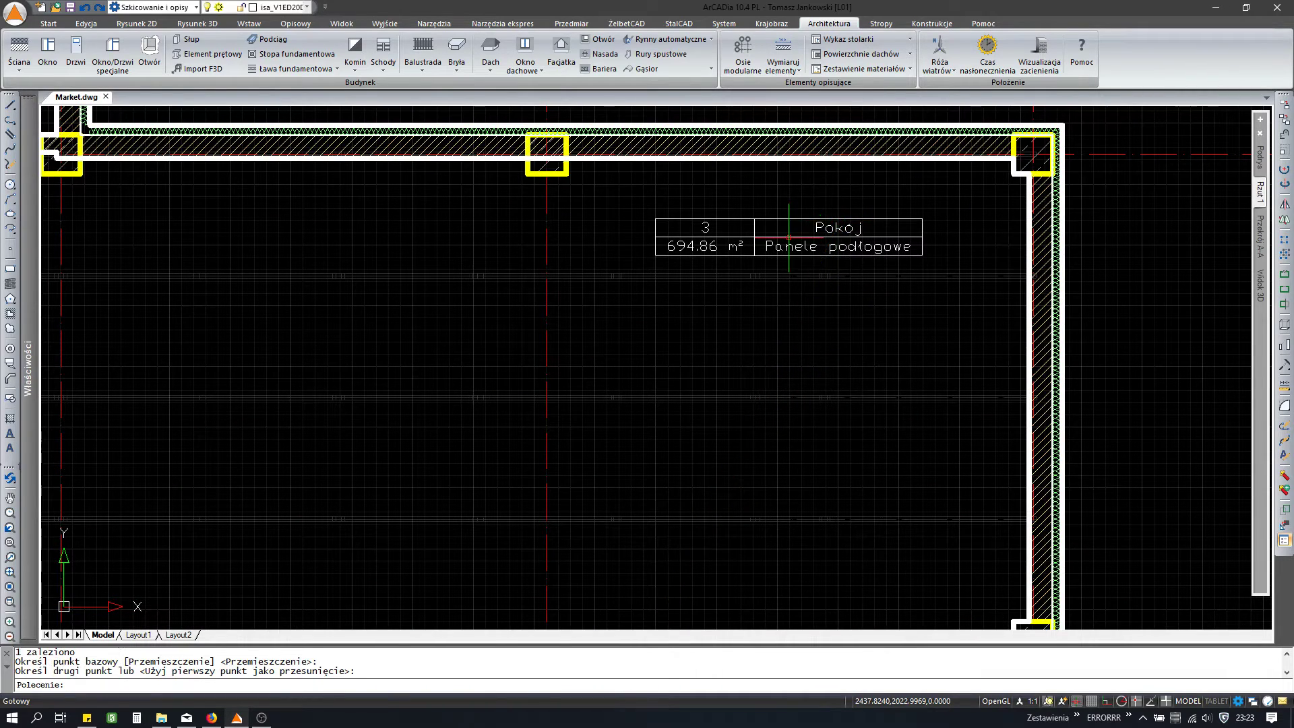
Step: Pan and zoom along the top wall to centre the middle column
middle_drag(701, 248, 845, 358)
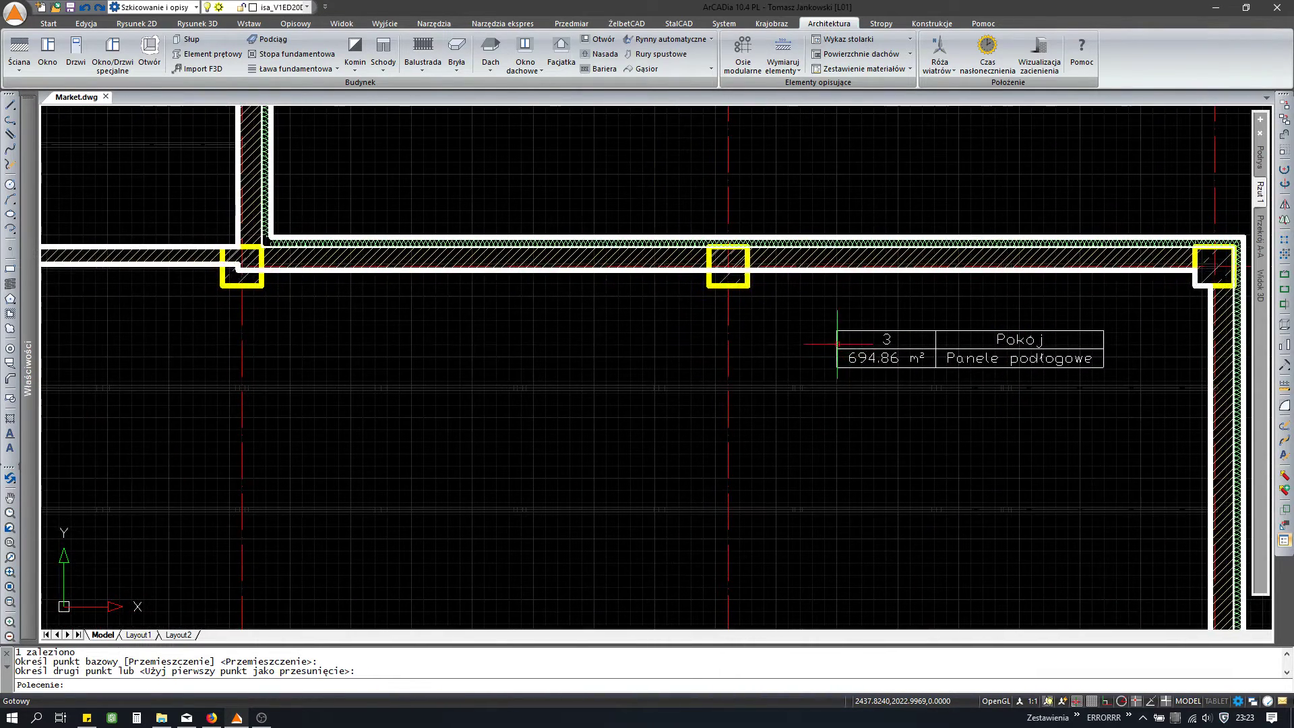
scroll(944, 390, up, 3)
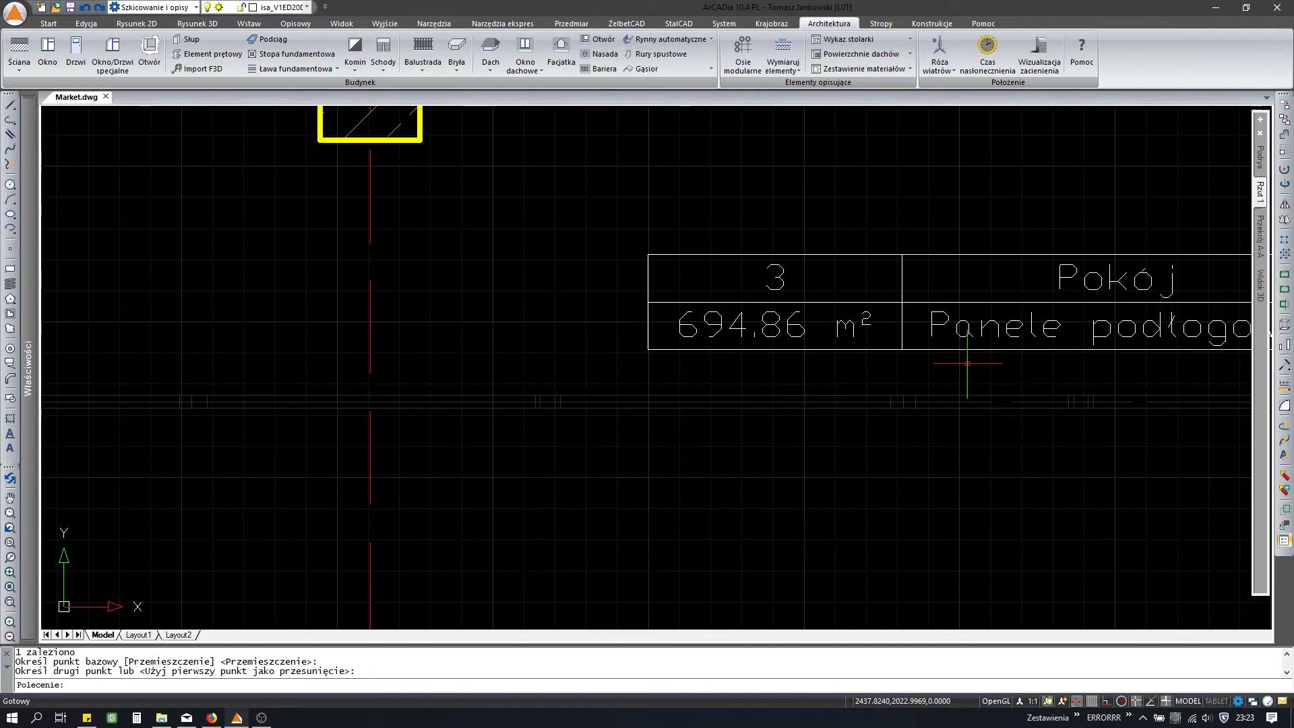
scroll(674, 337, down, 5)
middle_drag(491, 325, 509, 340)
scroll(508, 340, up, 3)
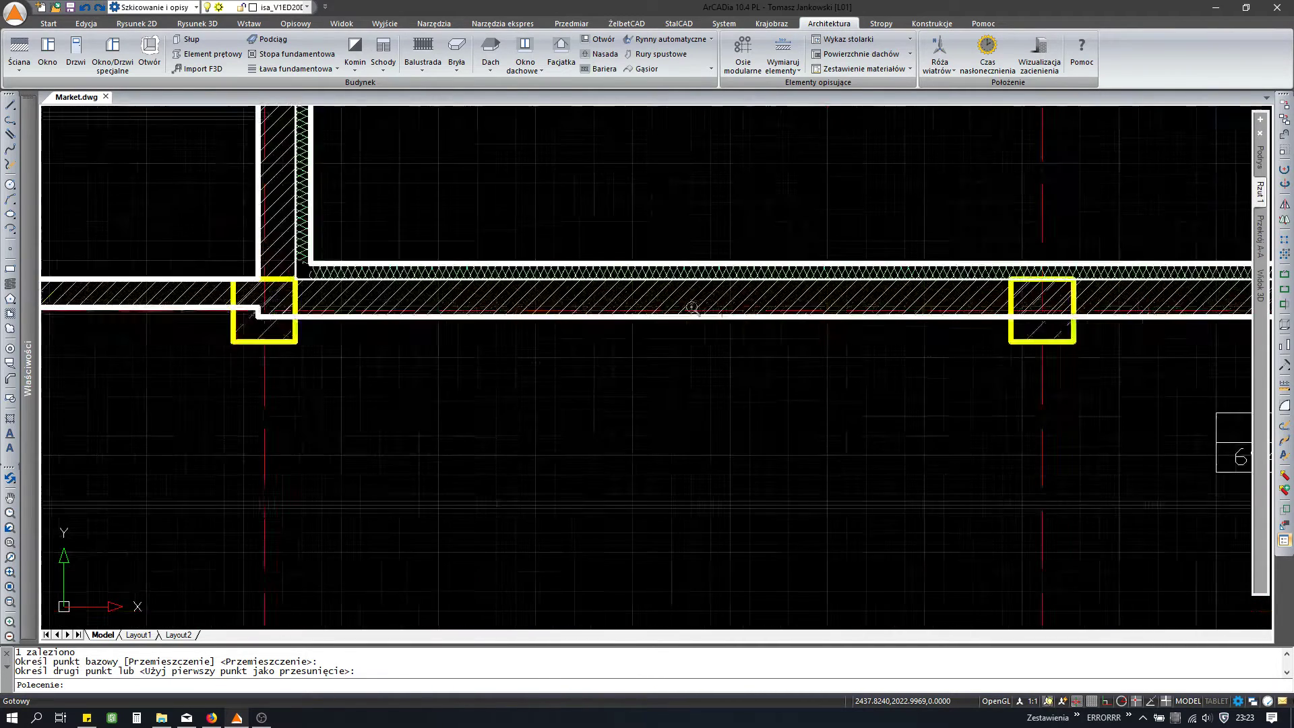
scroll(606, 324, up, 2)
middle_drag(1141, 310, 683, 354)
scroll(683, 353, up, 2)
Step: Split the top wall at the middle column's left edge and again at its right edge
click(685, 349)
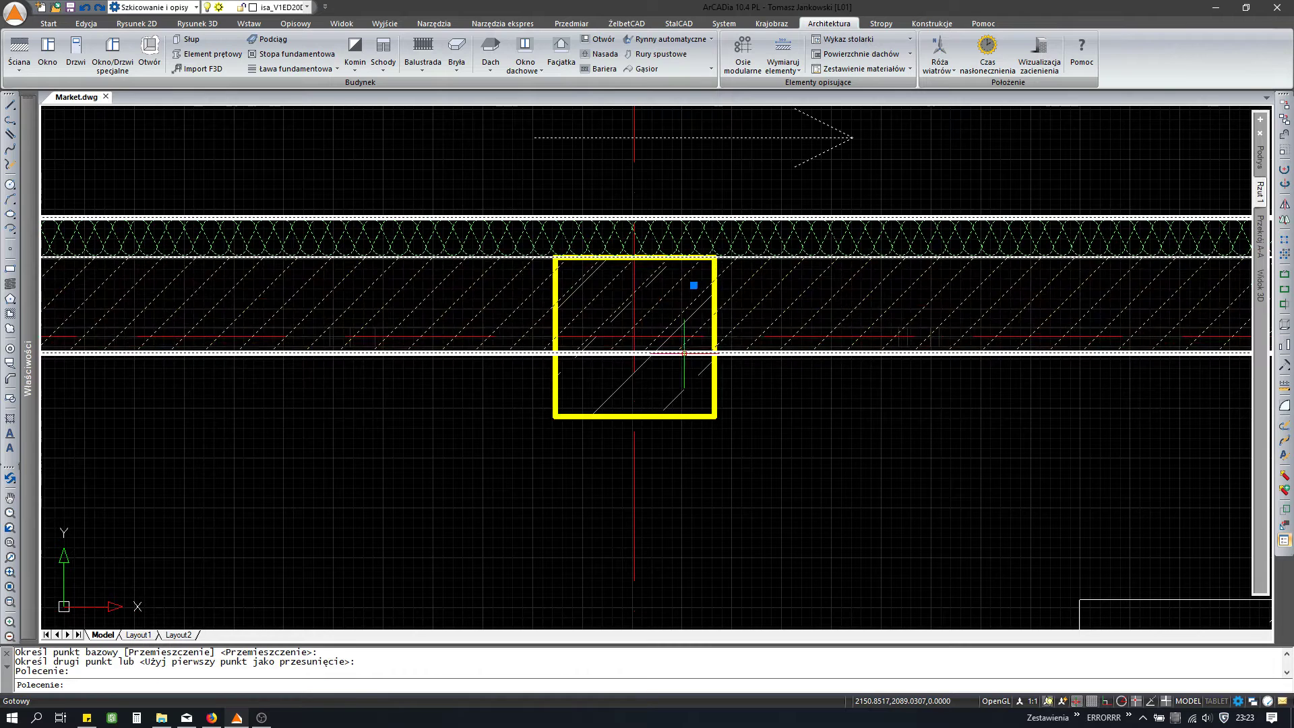
click(202, 134)
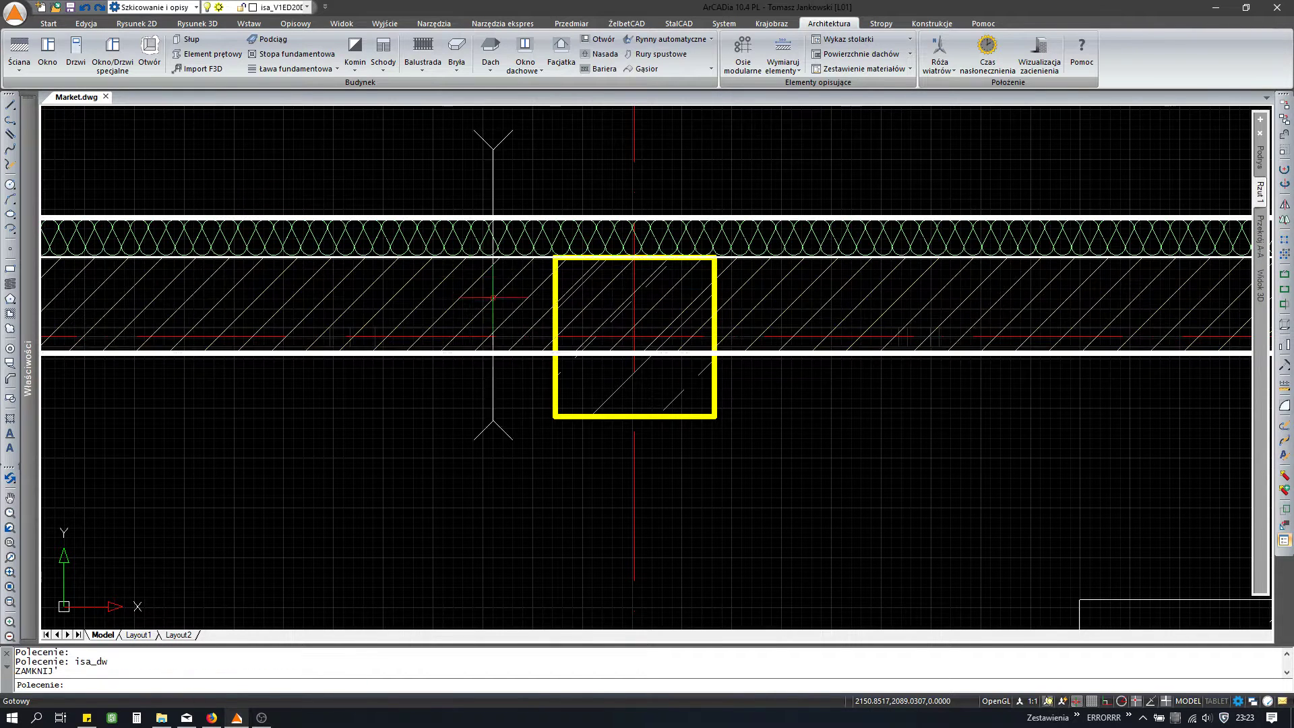
click(551, 307)
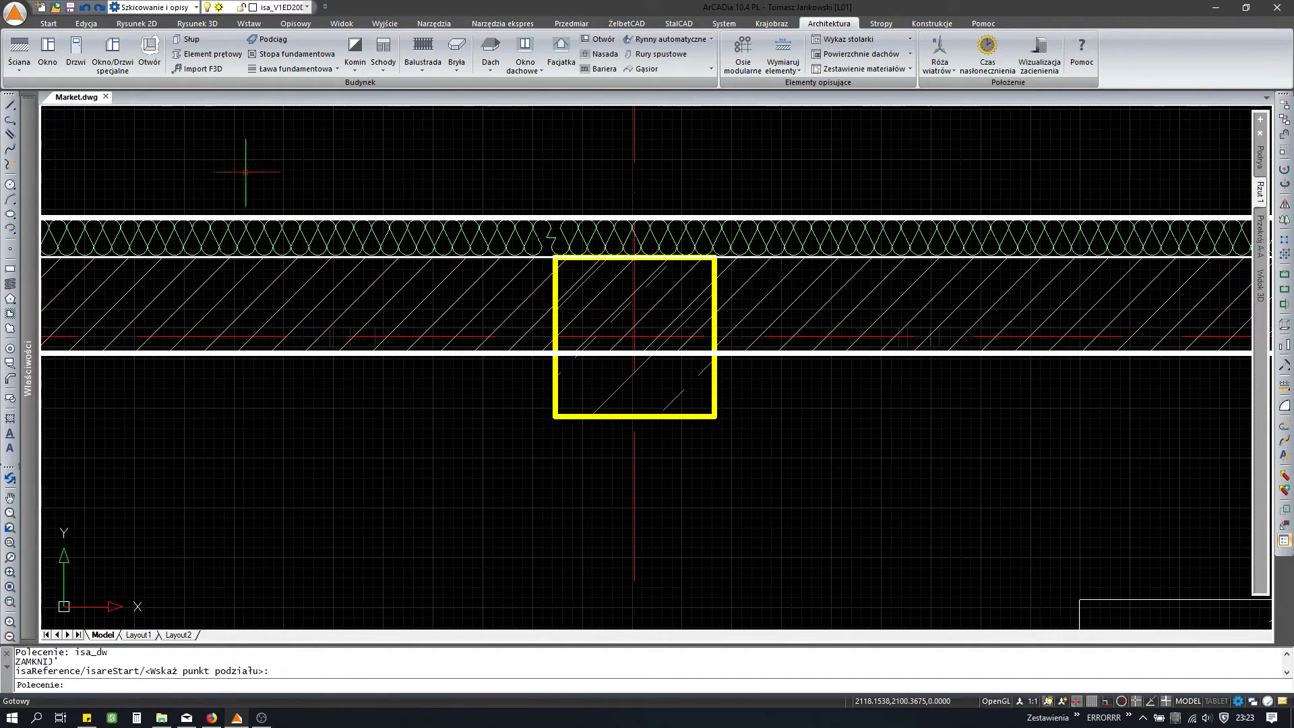
click(668, 290)
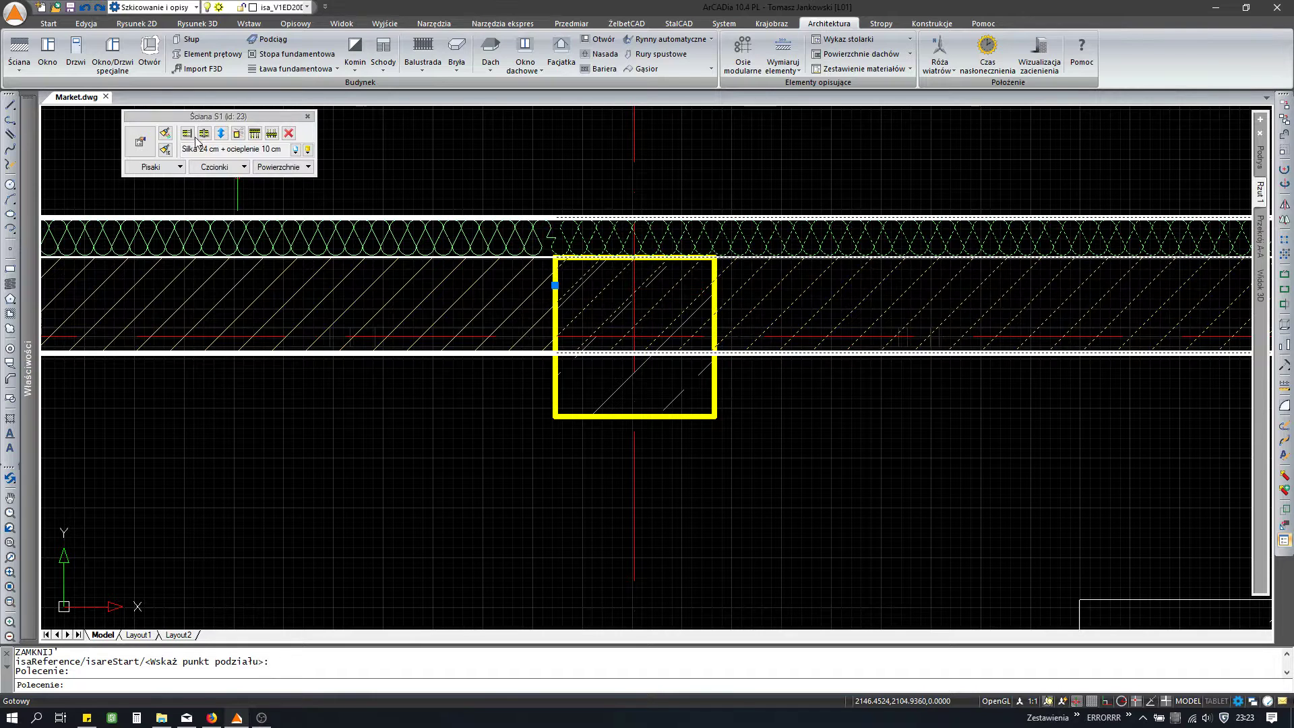
click(202, 134)
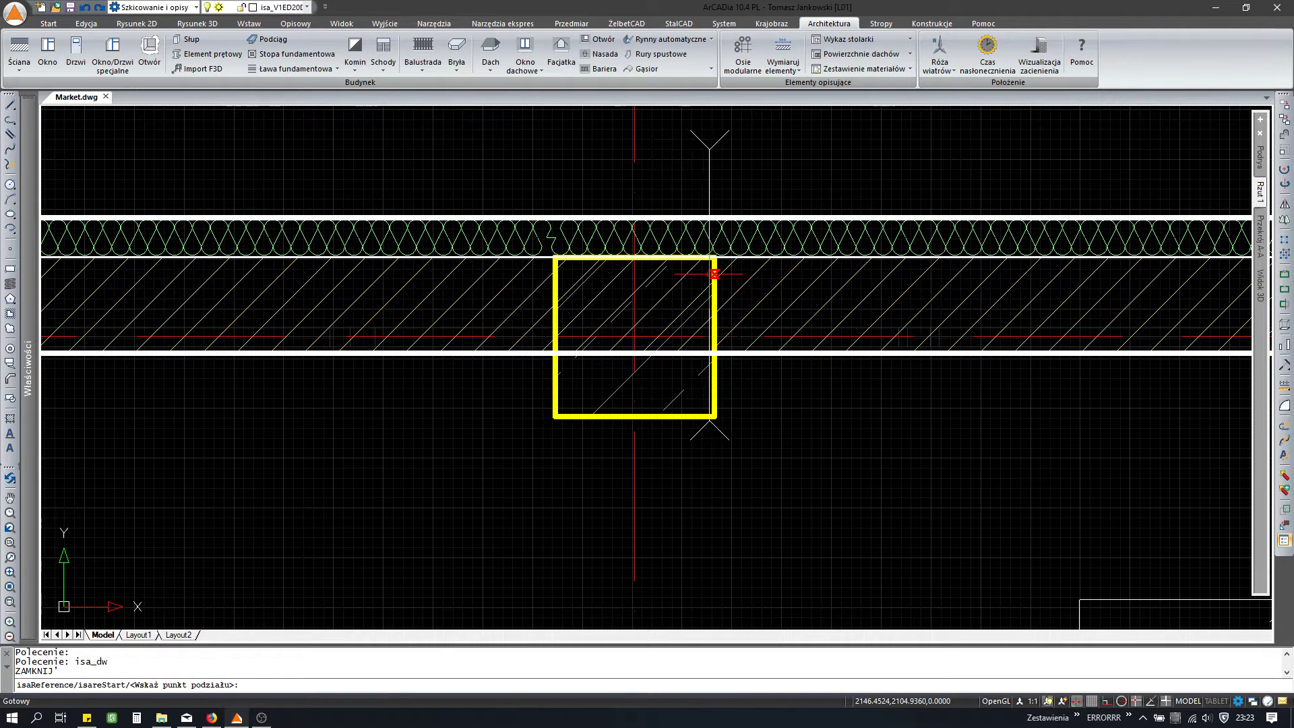
click(710, 274)
scroll(514, 312, down, 5)
scroll(506, 311, up, 2)
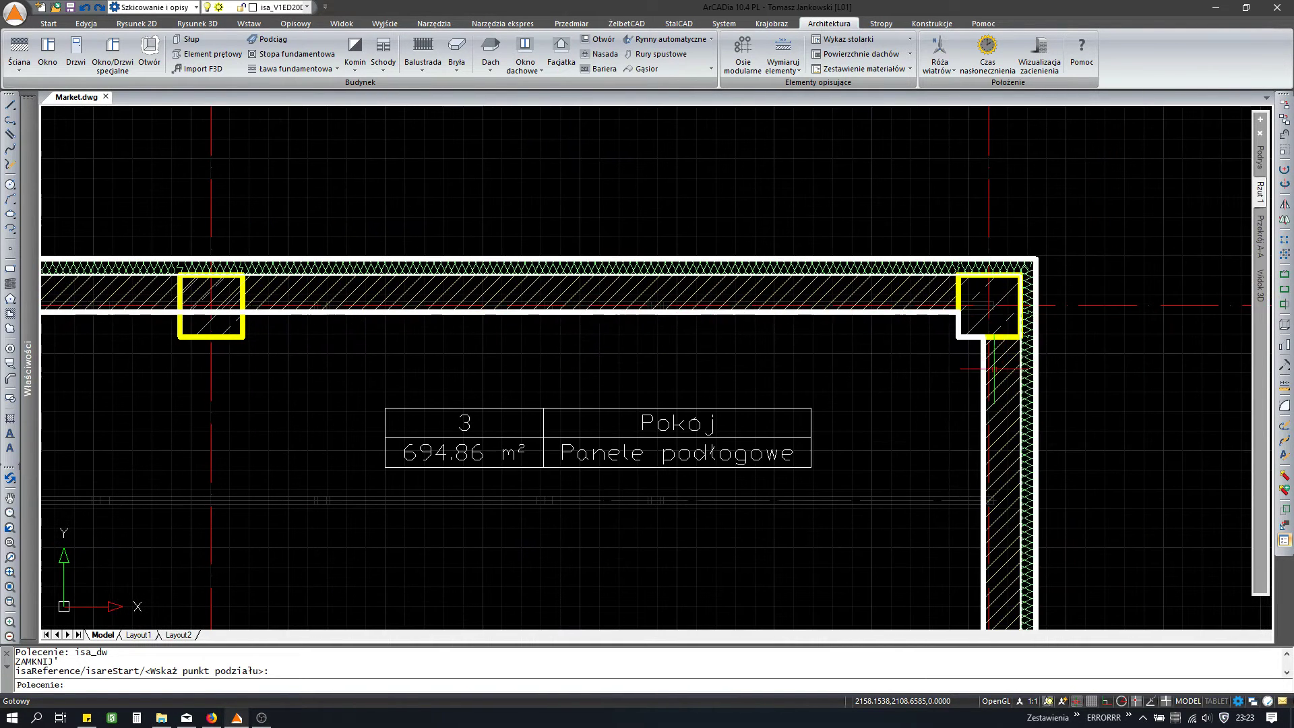
Step: Wrap the wall piece's insulation out around the middle column with isa_ctd
key(Escape)
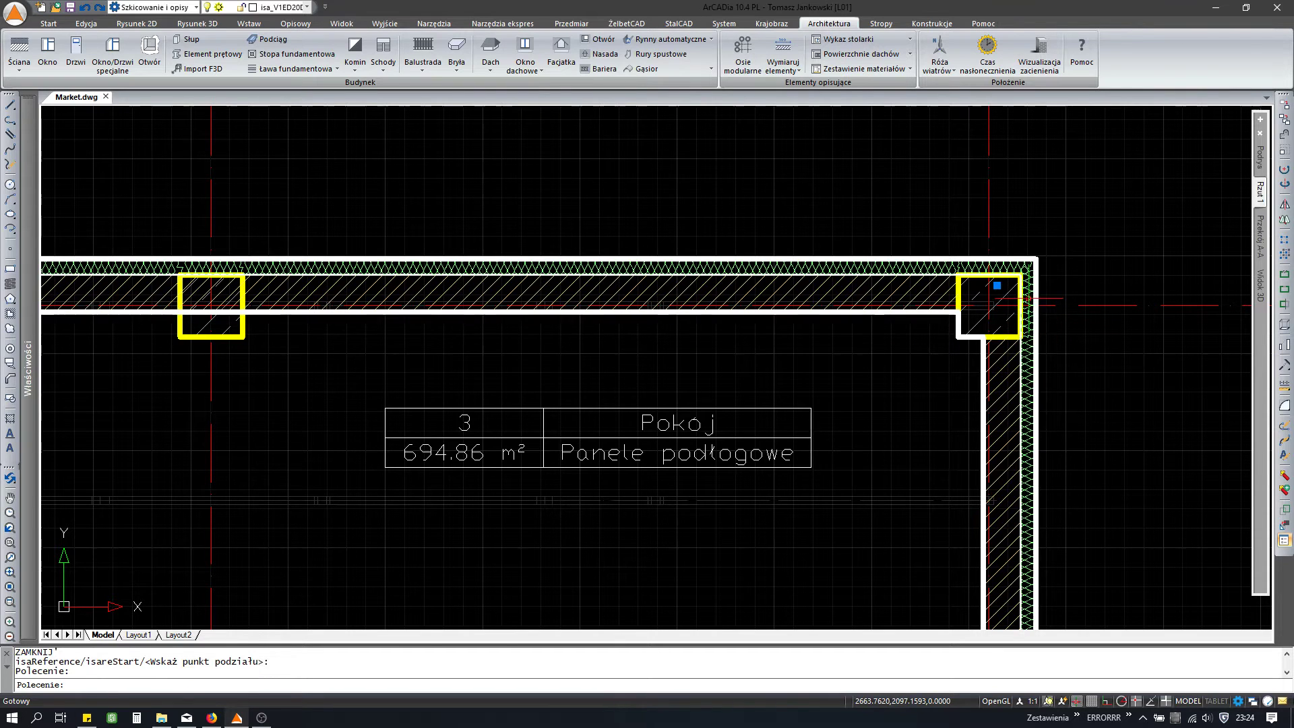
scroll(1035, 313, up, 4)
click(1026, 349)
click(748, 310)
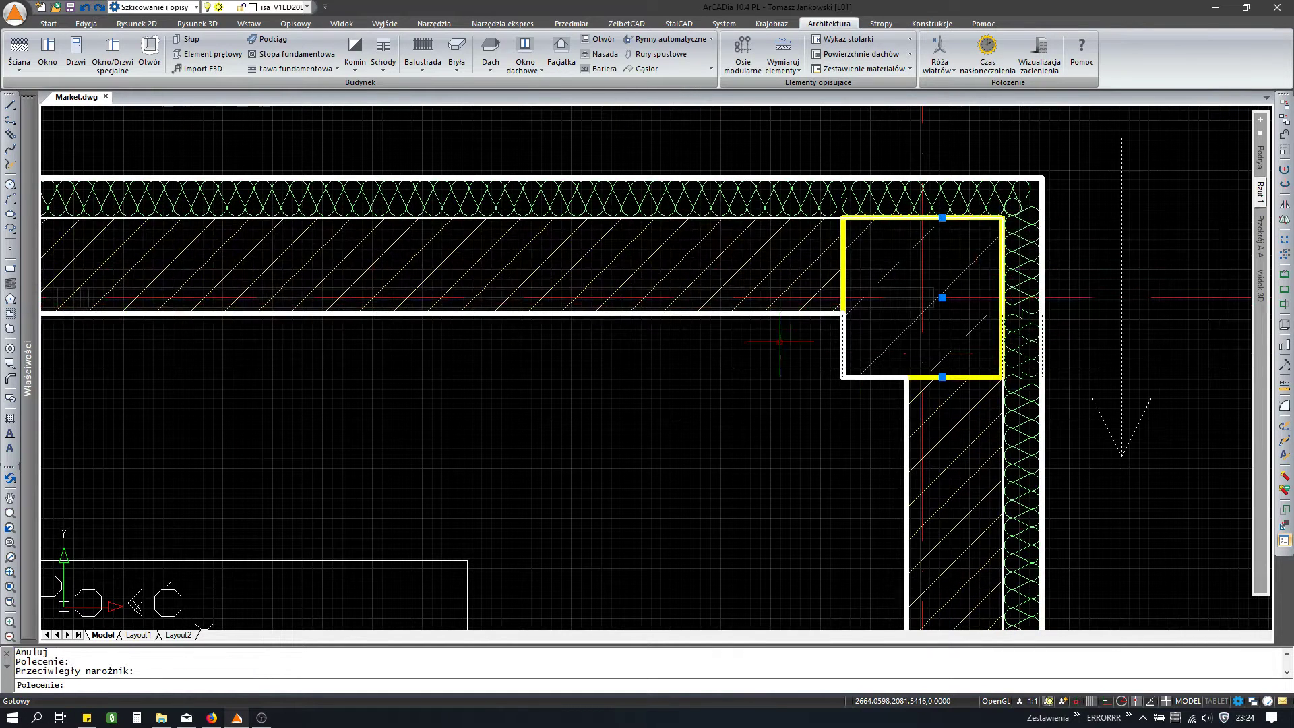
scroll(716, 335, down, 2)
click(165, 149)
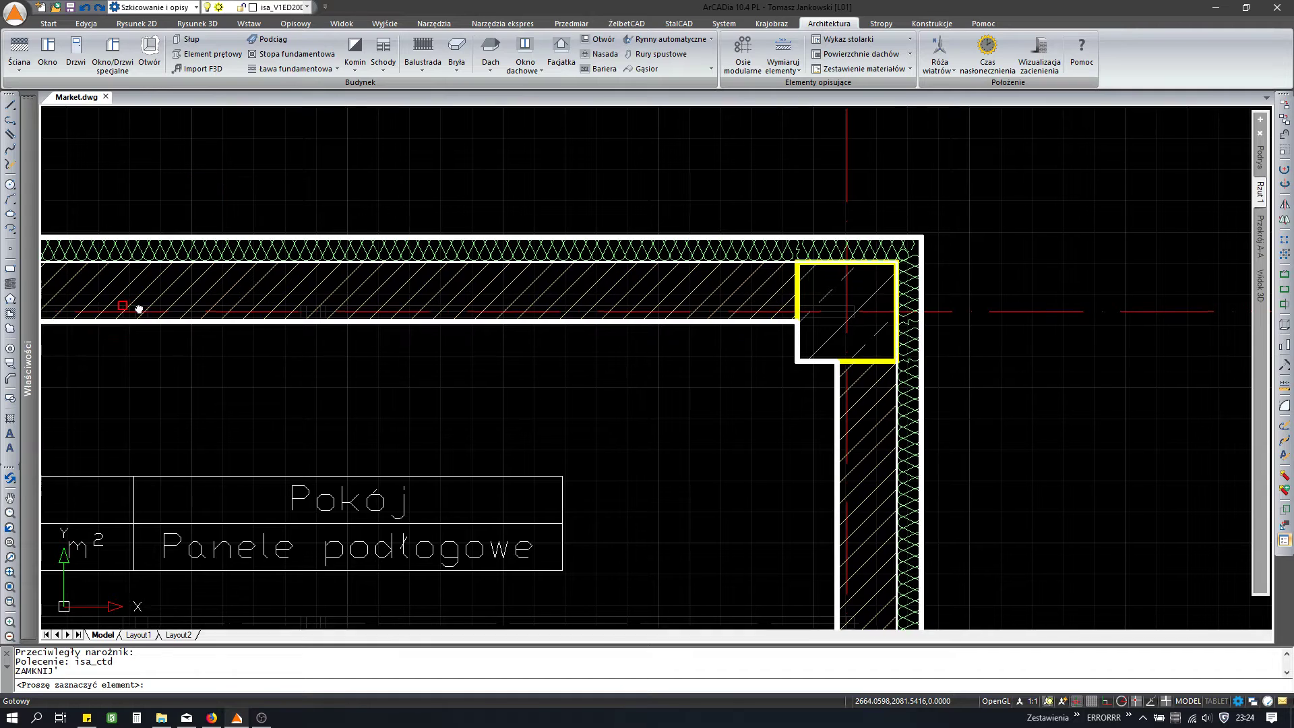
middle_drag(135, 309, 903, 384)
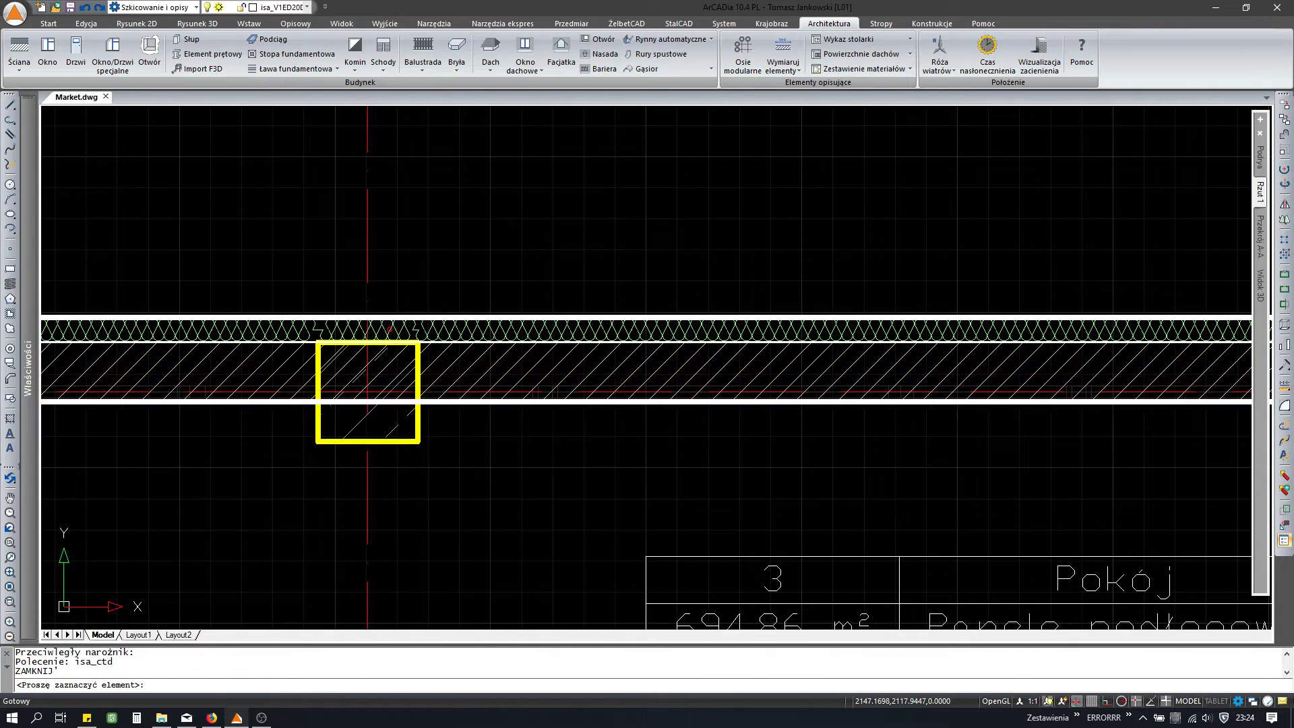
click(368, 391)
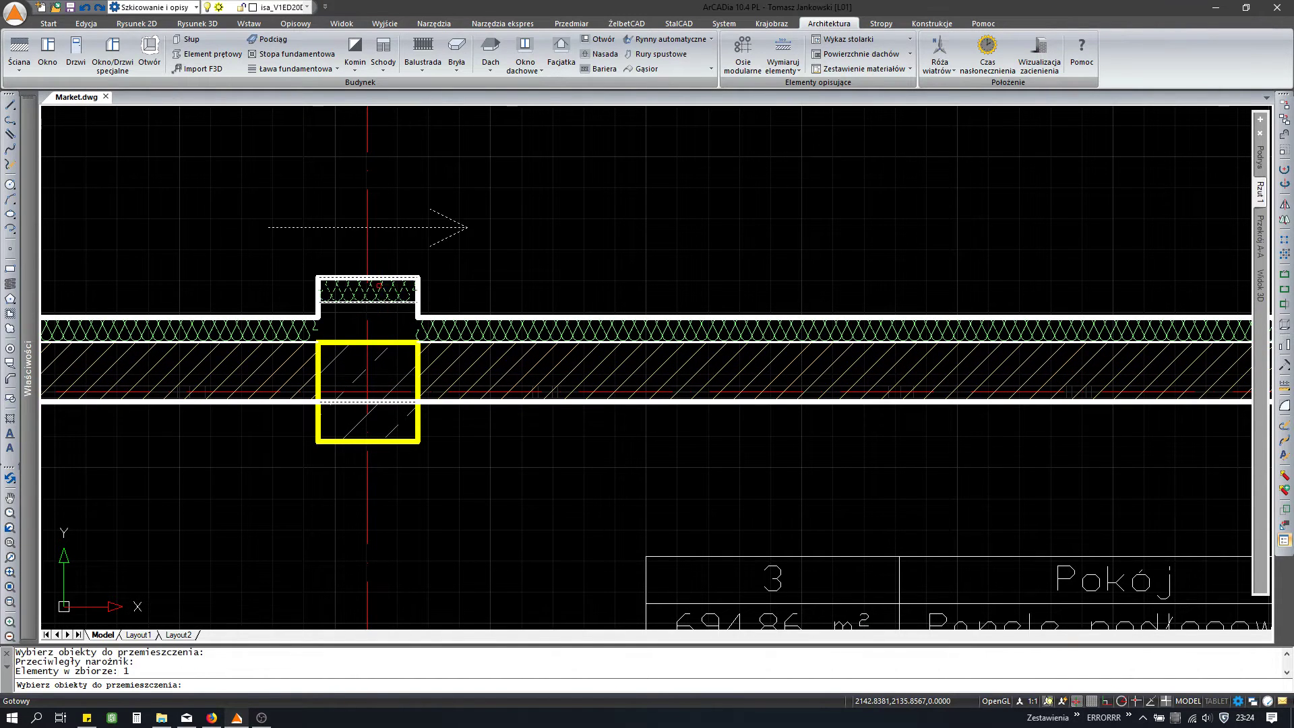
Step: Move the bulged wall piece so its insulation aligns with the top wall
scroll(388, 283, up, 4)
click(463, 263)
key(Return)
click(465, 267)
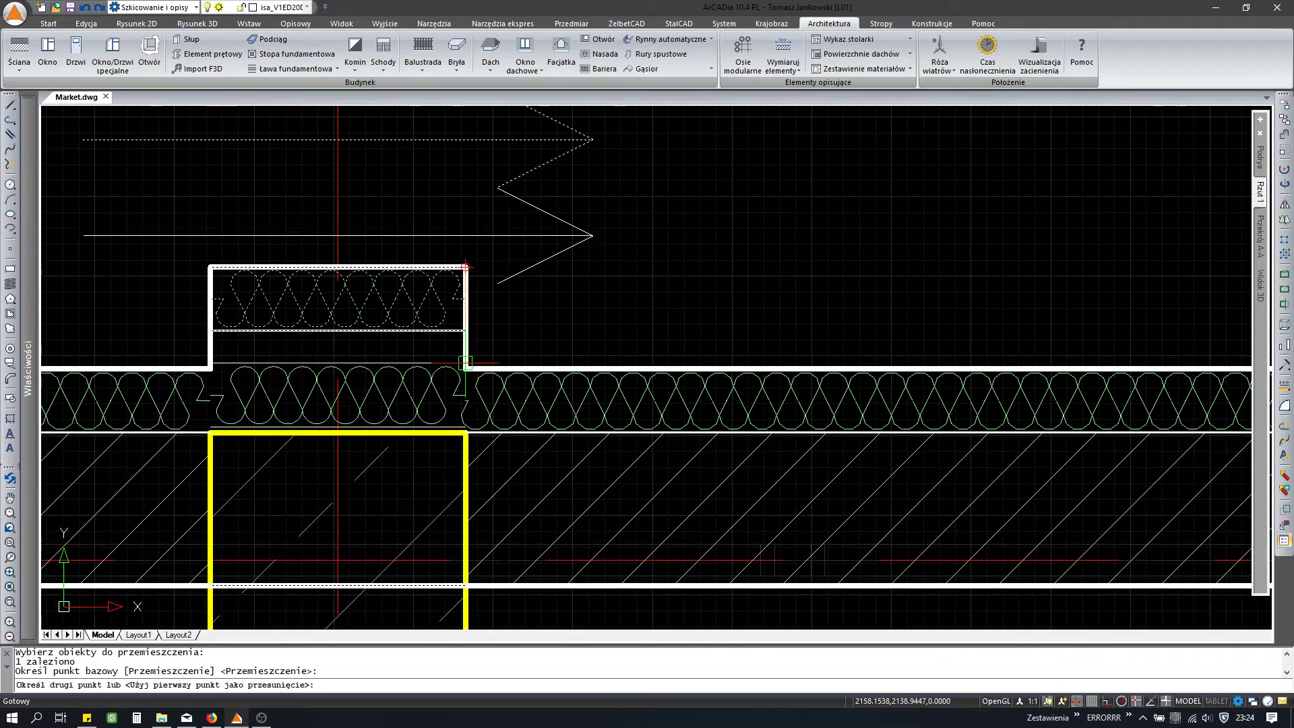
click(465, 363)
scroll(506, 349, down, 3)
Step: Move the room label with m to a spot further left below the top wall
scroll(462, 370, down, 2)
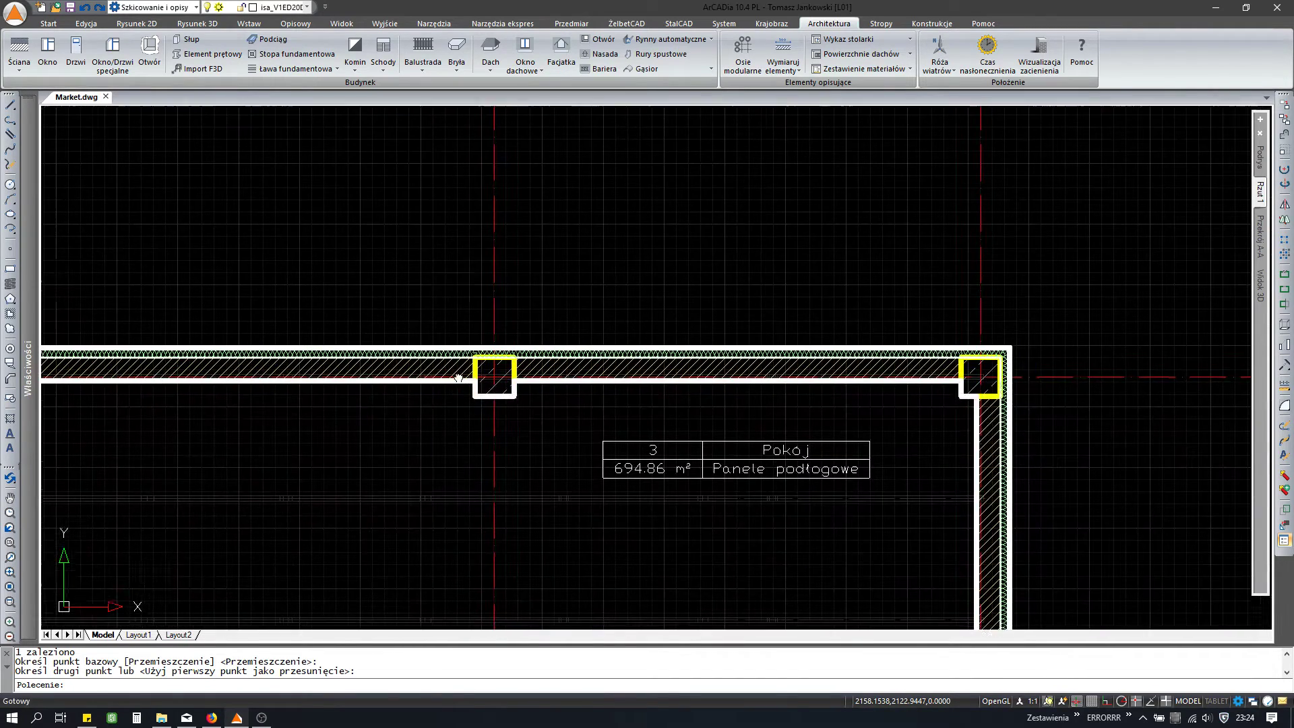
middle_drag(457, 370, 780, 356)
key(Escape)
text(m)
key(Return)
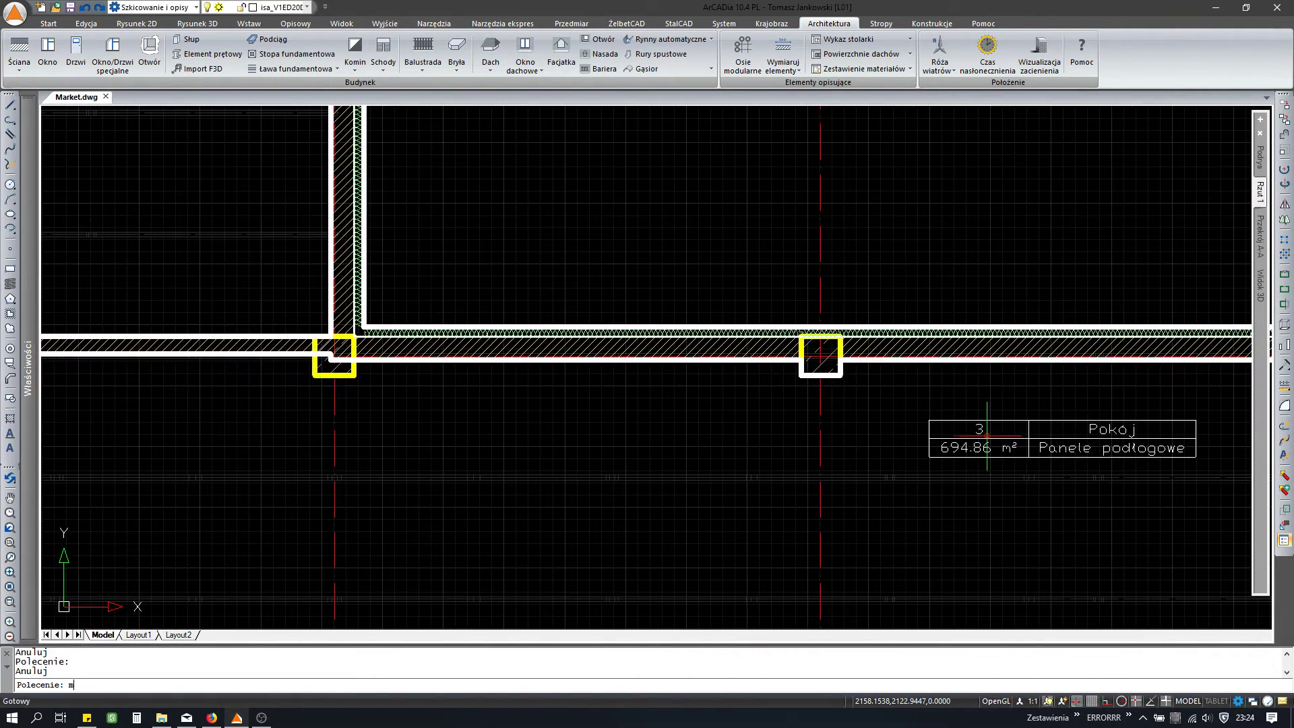
click(1025, 414)
click(997, 440)
key(Return)
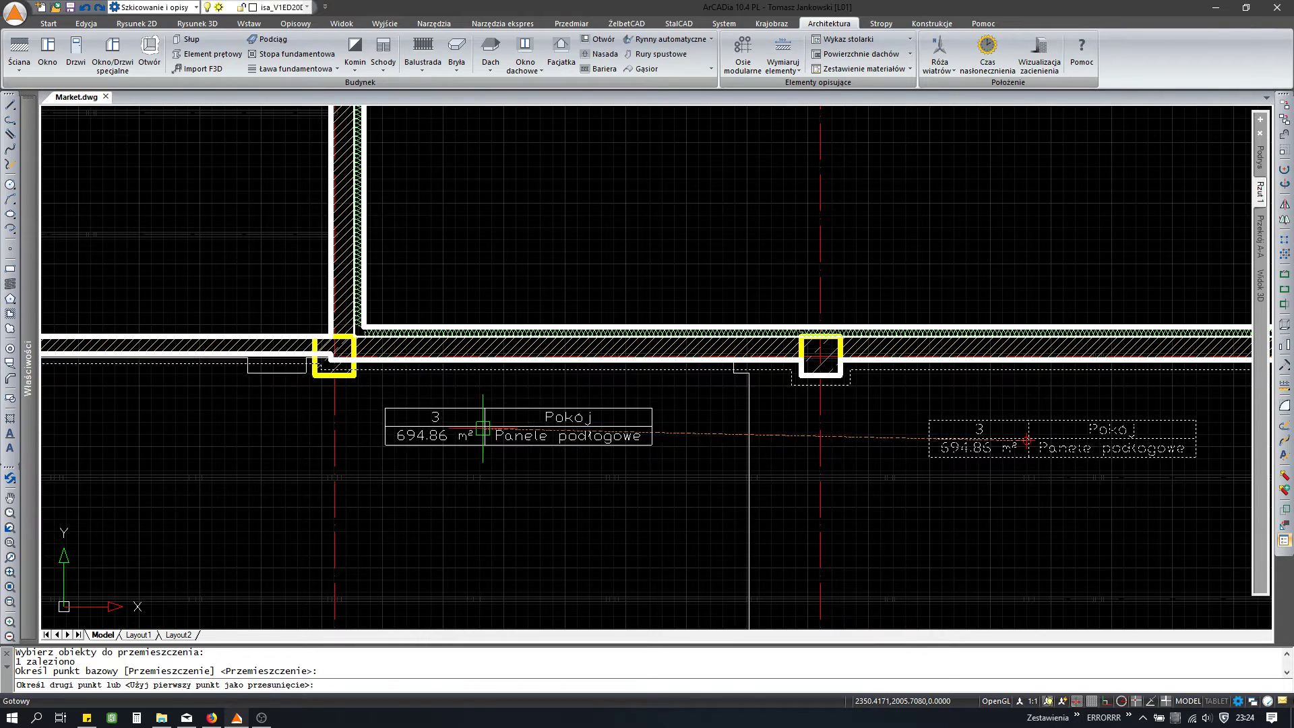
click(429, 431)
scroll(429, 431, up, 2)
key(Escape)
Step: Inspect the wall running past the left column, then clear the selection
scroll(756, 417, up, 2)
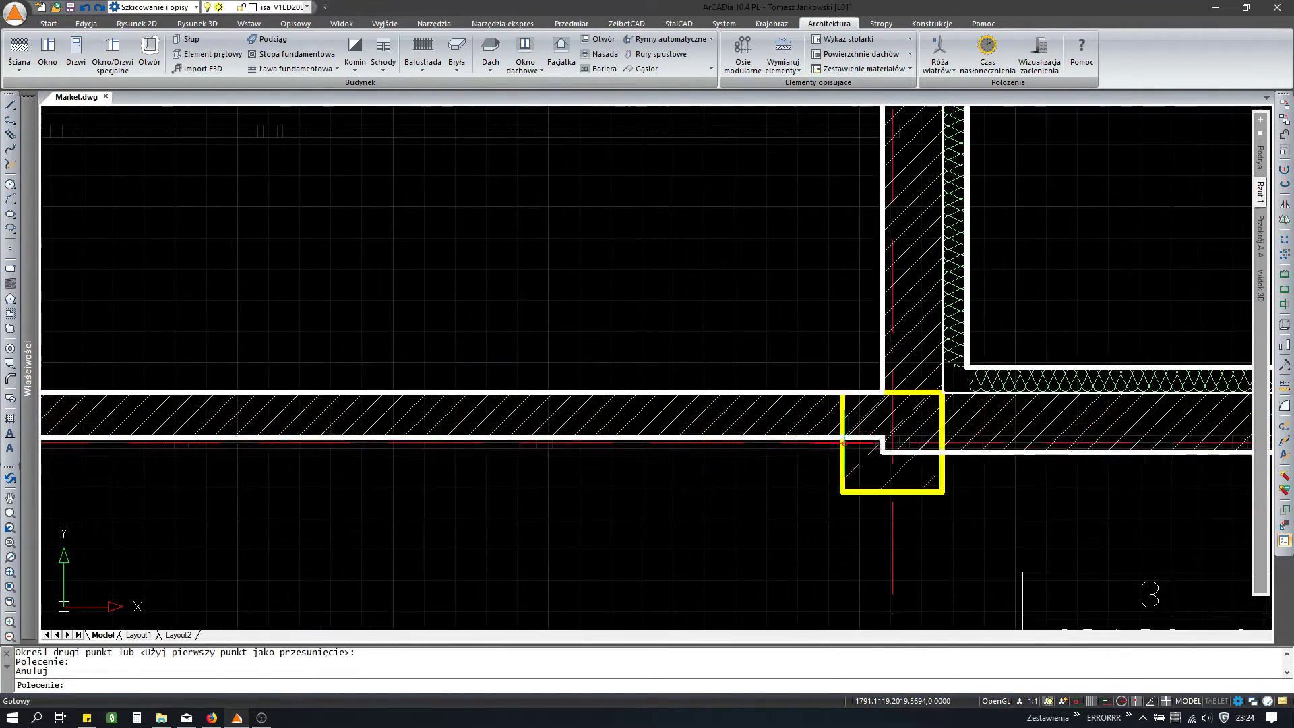
scroll(855, 436, up, 2)
scroll(854, 436, up, 2)
middle_drag(854, 435, 698, 427)
scroll(699, 419, down, 2)
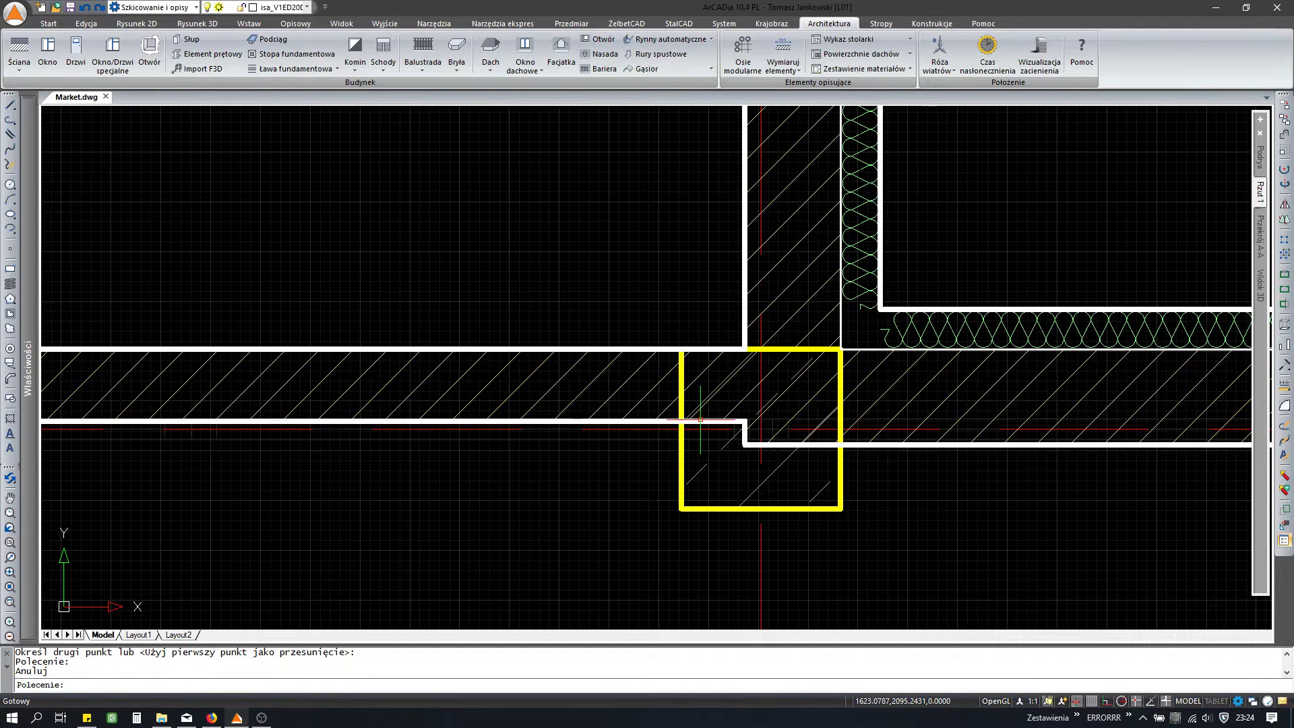
click(700, 420)
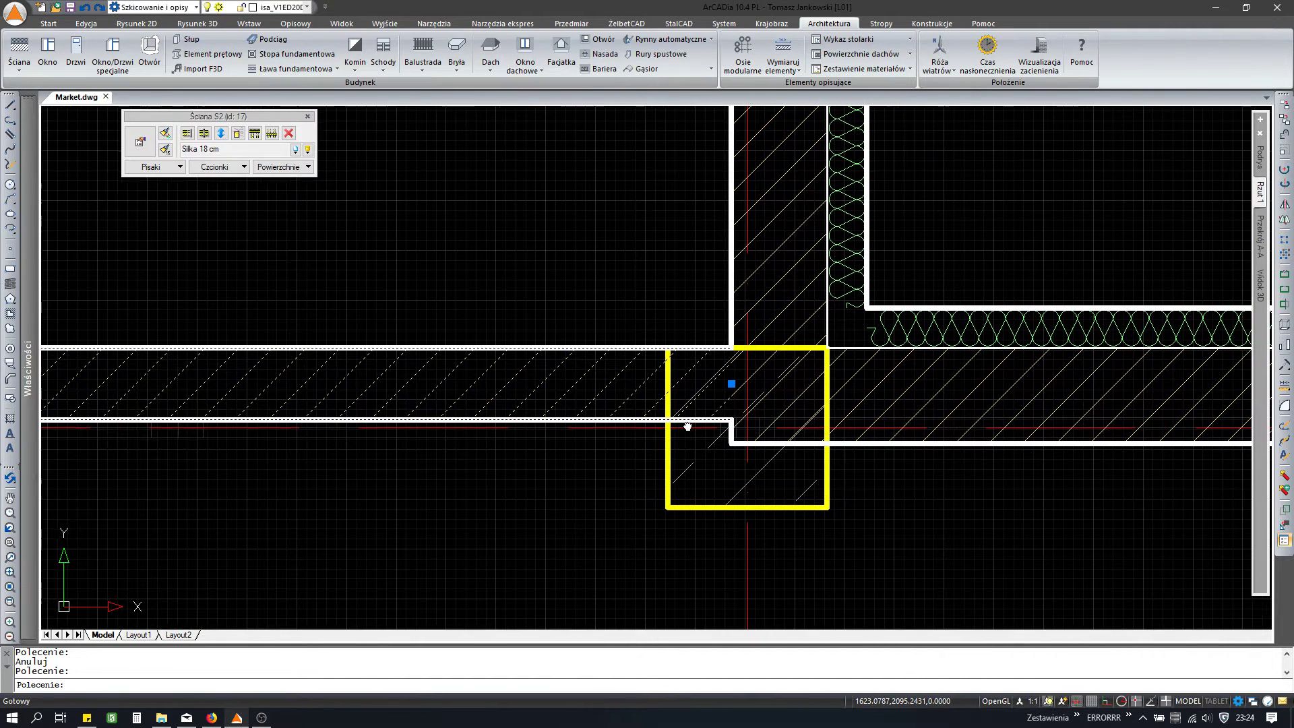
scroll(696, 422, down, 1)
scroll(696, 421, down, 2)
scroll(697, 421, down, 3)
scroll(490, 222, up, 3)
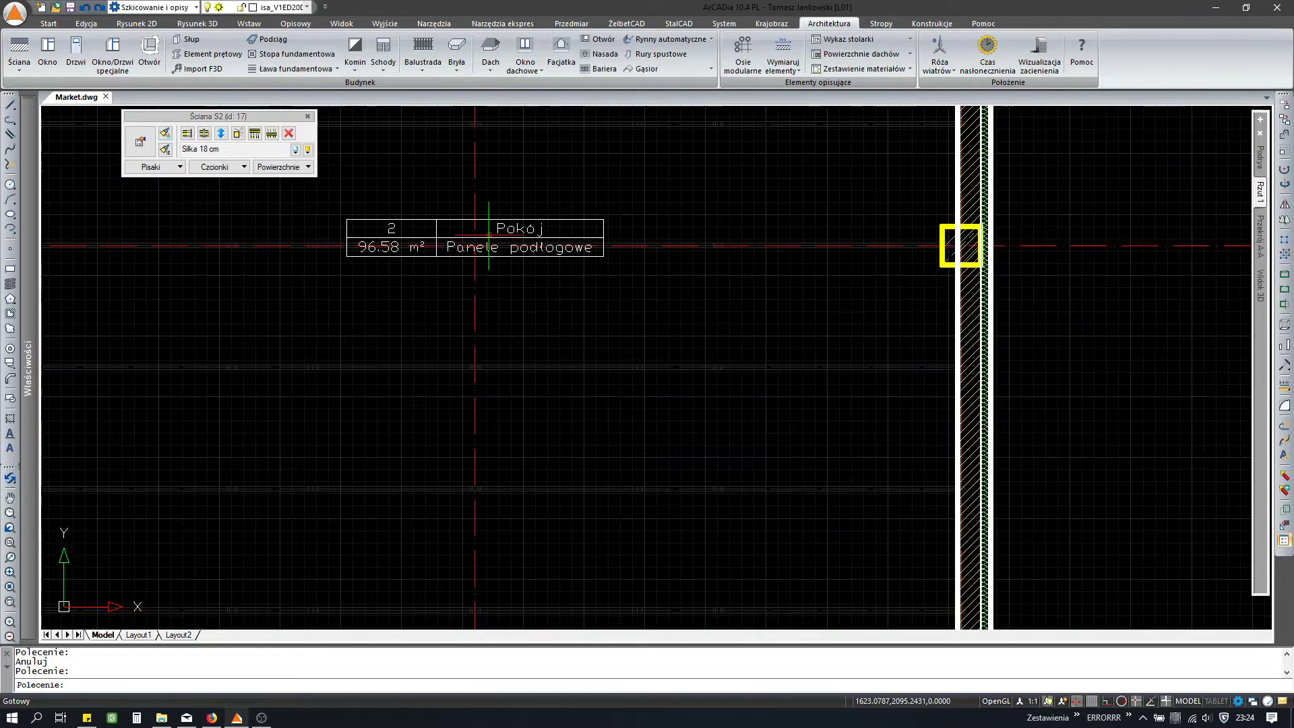
key(Escape)
Step: Start a move and pick the room 2 label as the object to move
text(m)
key(Return)
click(540, 260)
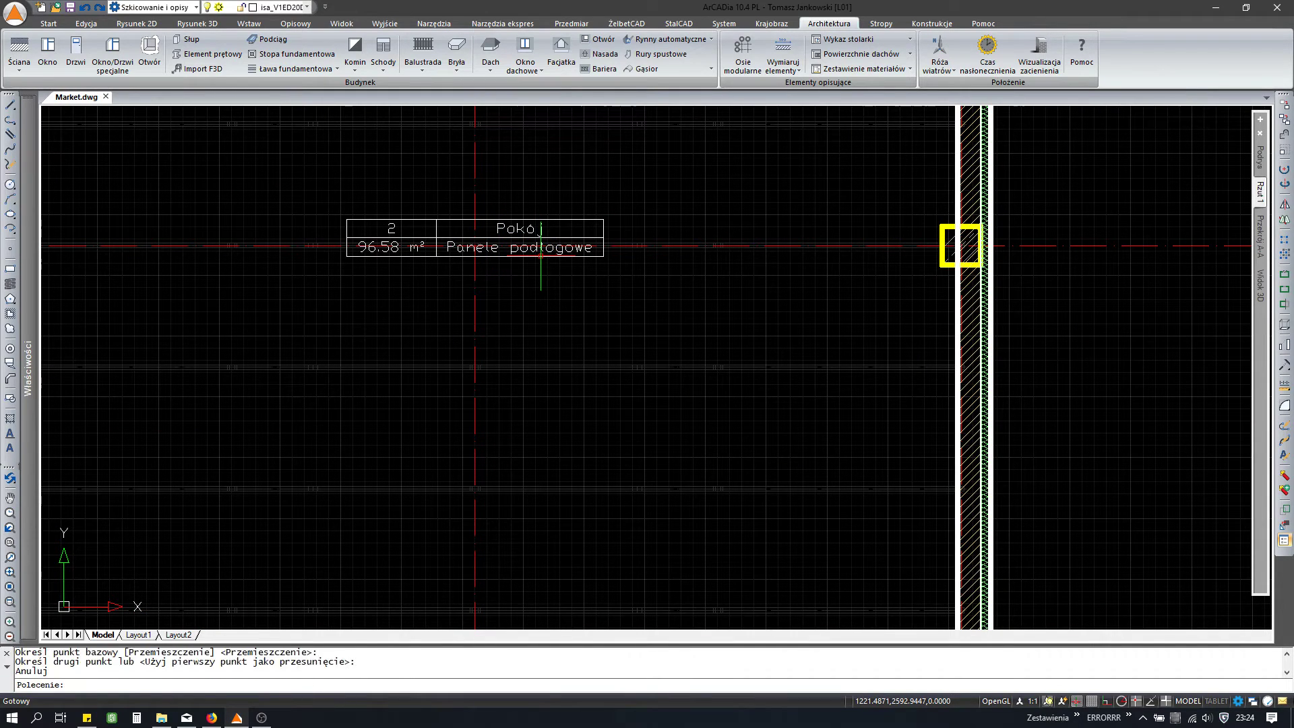
key(Escape)
text(m)
key(Return)
click(543, 247)
key(Return)
Step: Drop the room 2 label at its new position in the plan
scroll(615, 317, down, 3)
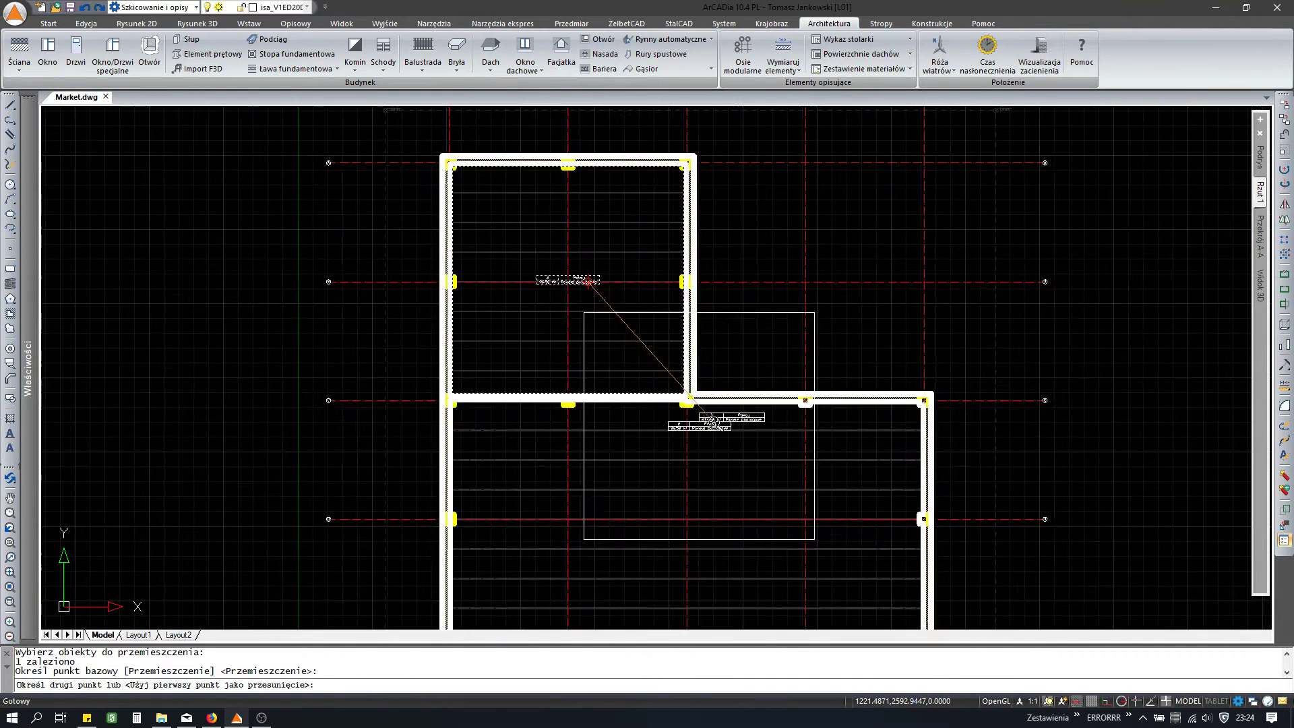
scroll(654, 364, up, 2)
click(657, 323)
scroll(705, 377, up, 3)
scroll(699, 403, up, 3)
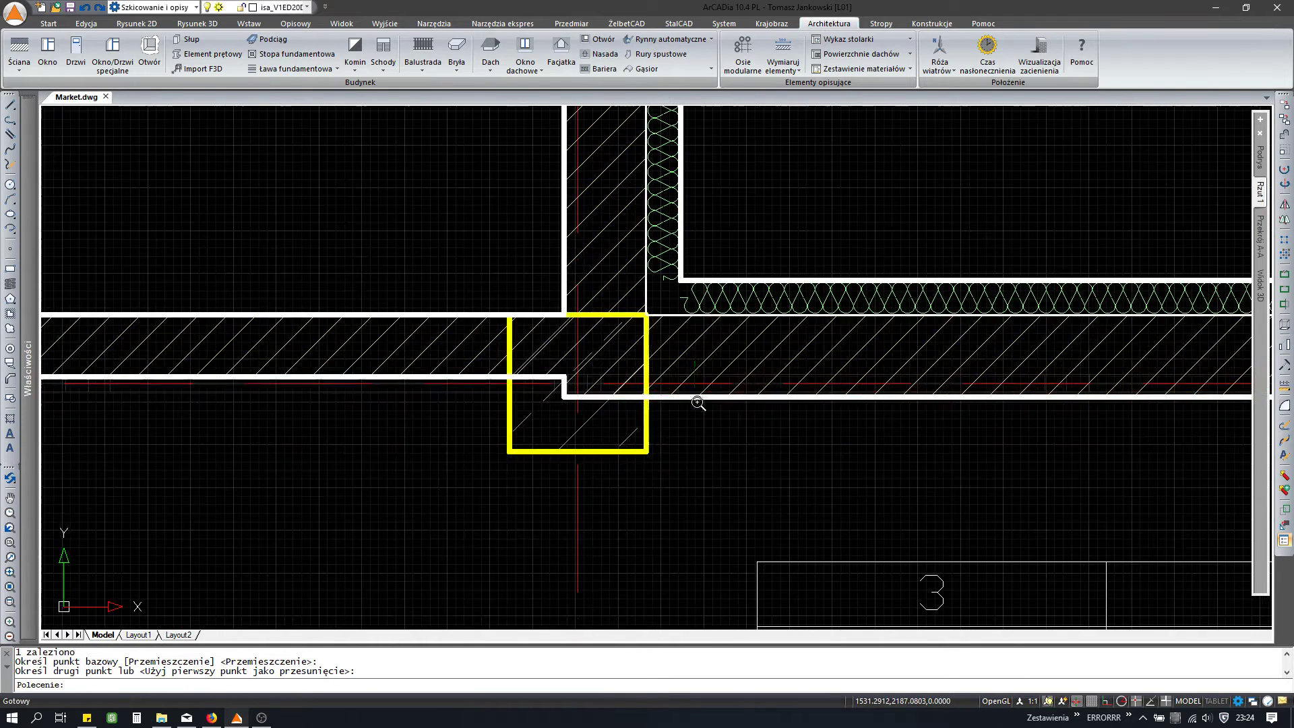
scroll(714, 389, down, 2)
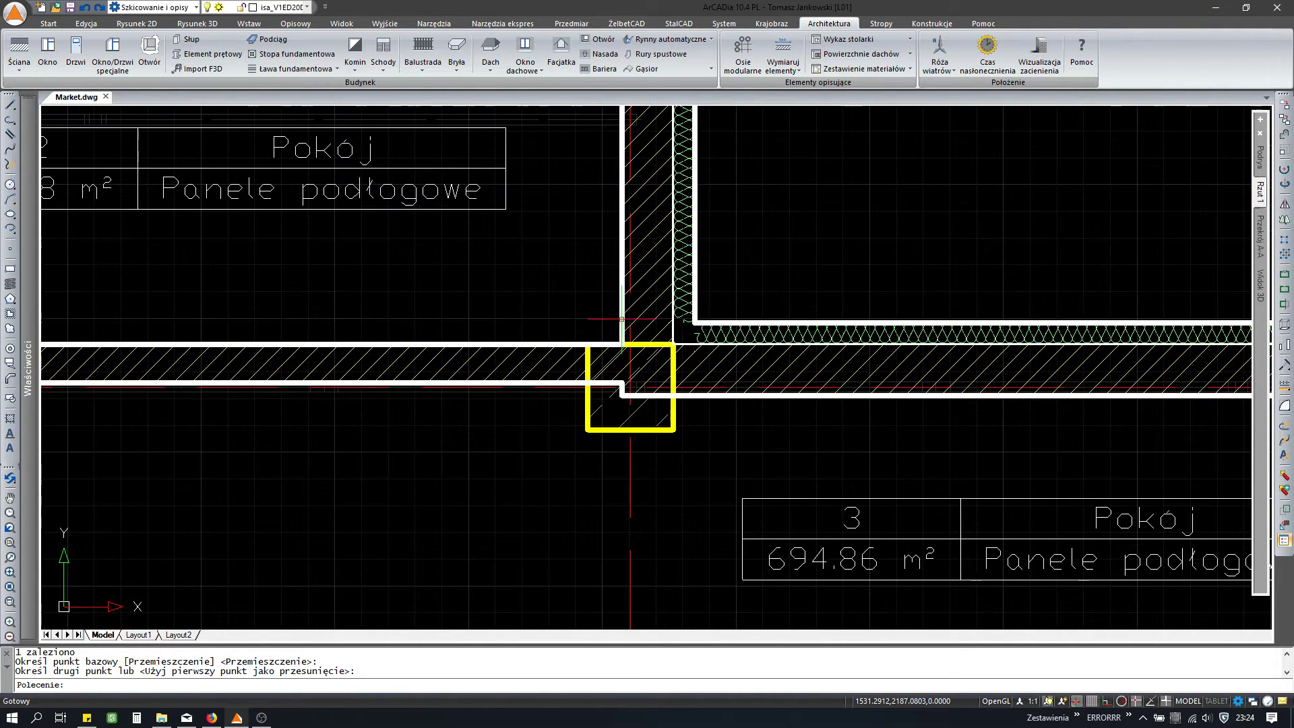
Step: End the insulated right wall and the vertical wall short of the column
click(737, 334)
click(722, 371)
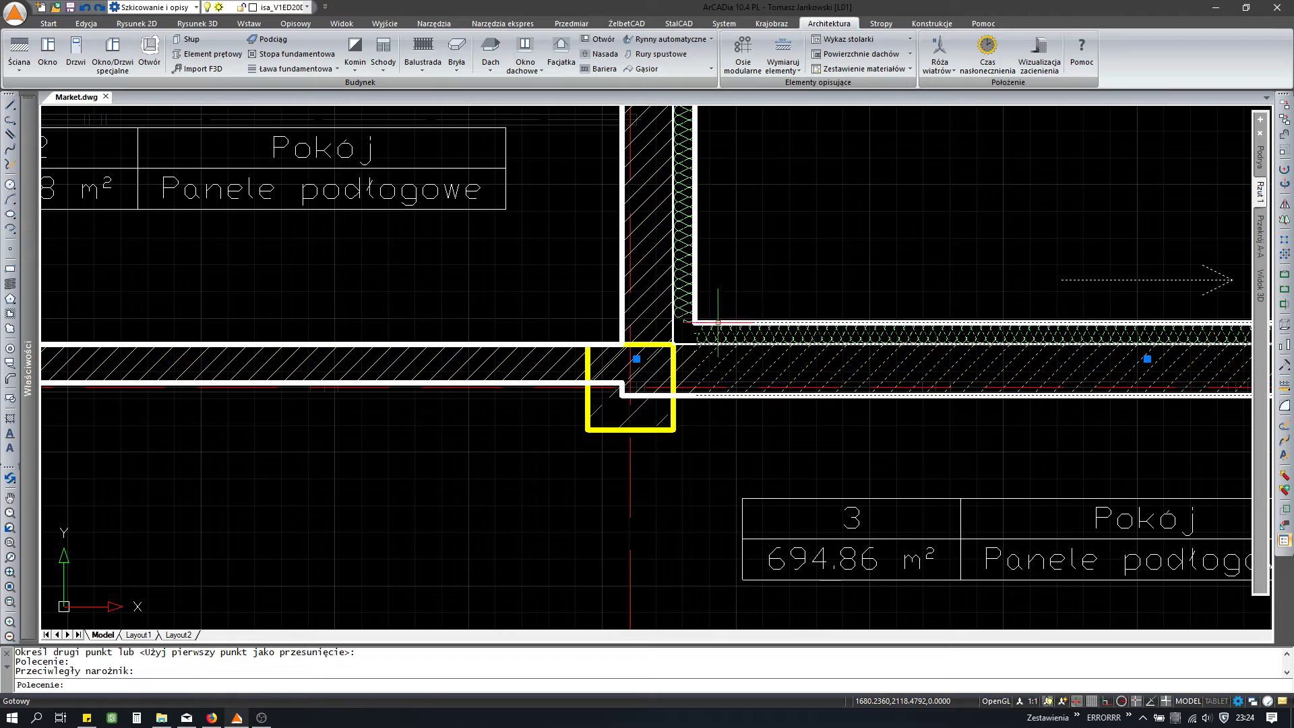
click(190, 137)
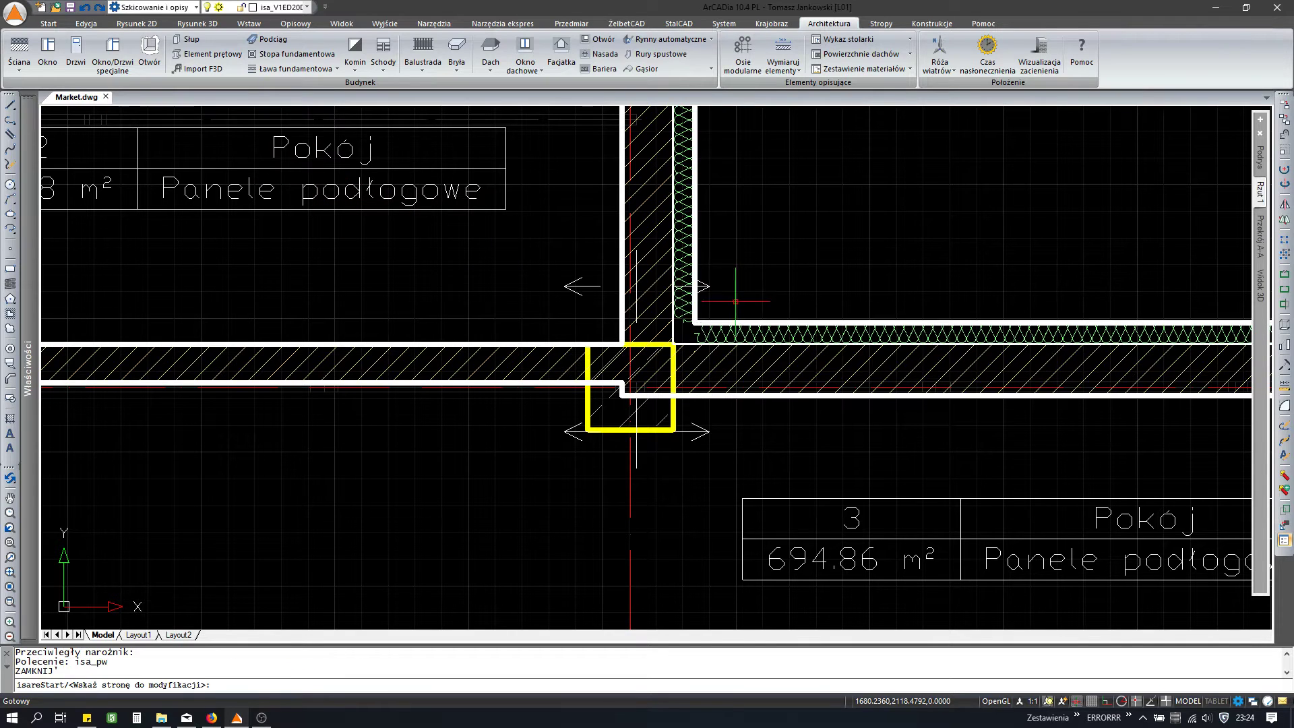
click(754, 263)
click(697, 279)
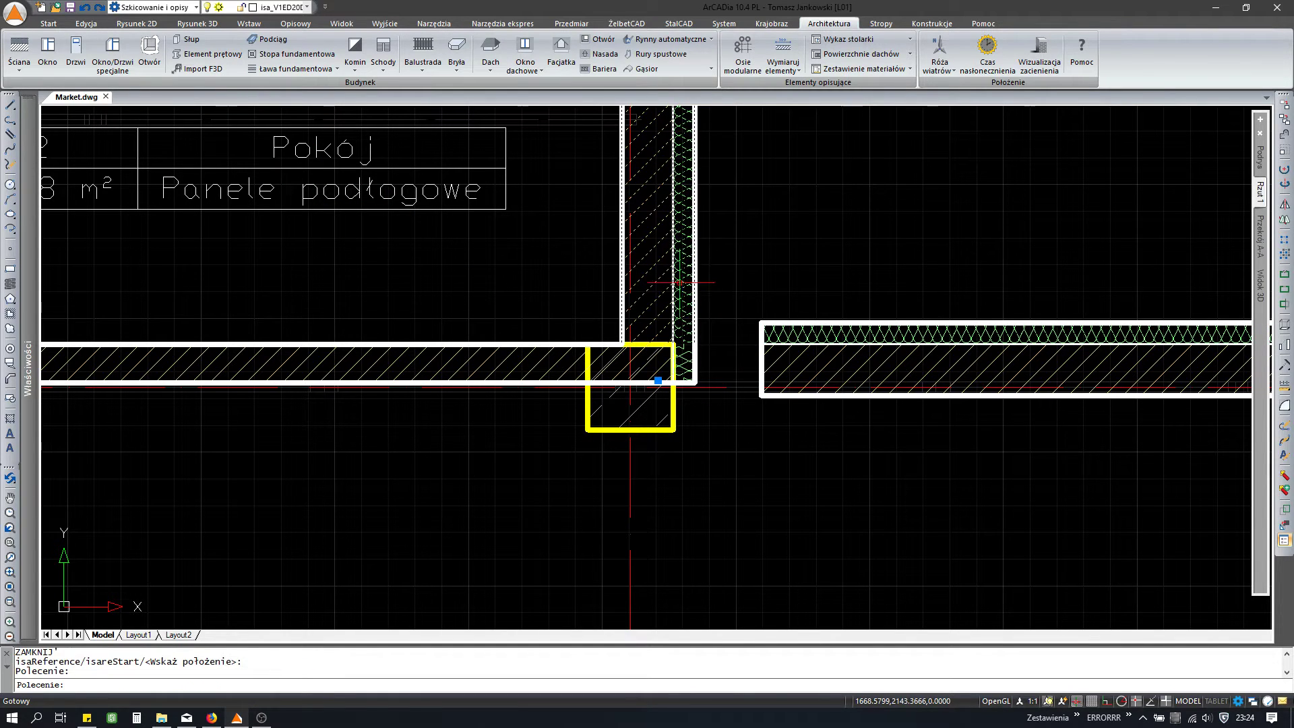
click(192, 139)
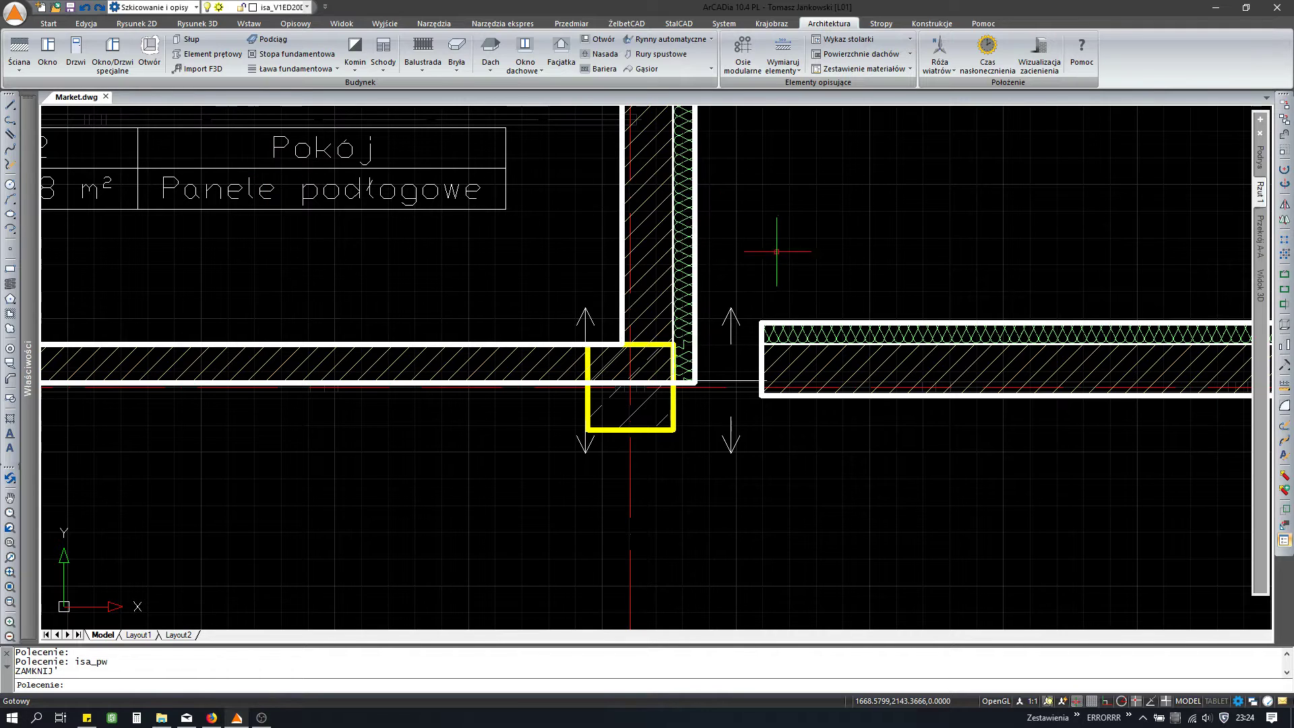
click(740, 291)
Step: Pull the left wall's end back from the column
click(603, 375)
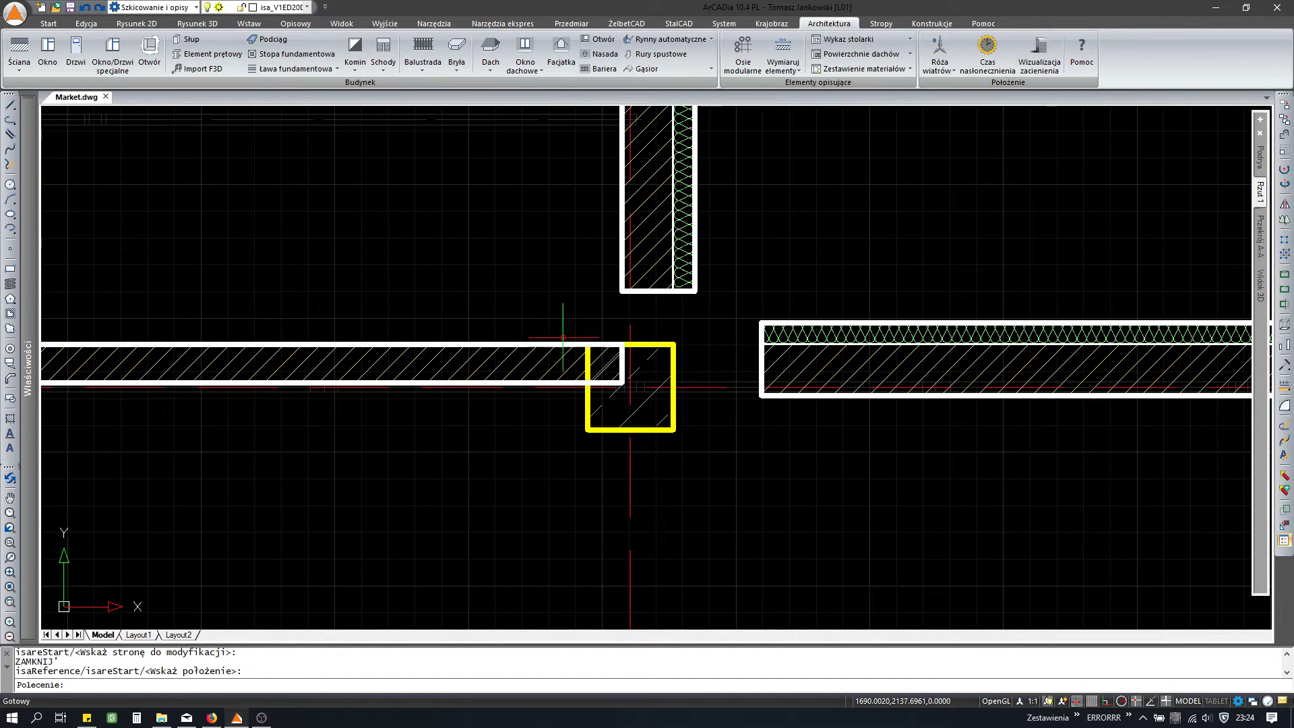
click(539, 313)
click(192, 146)
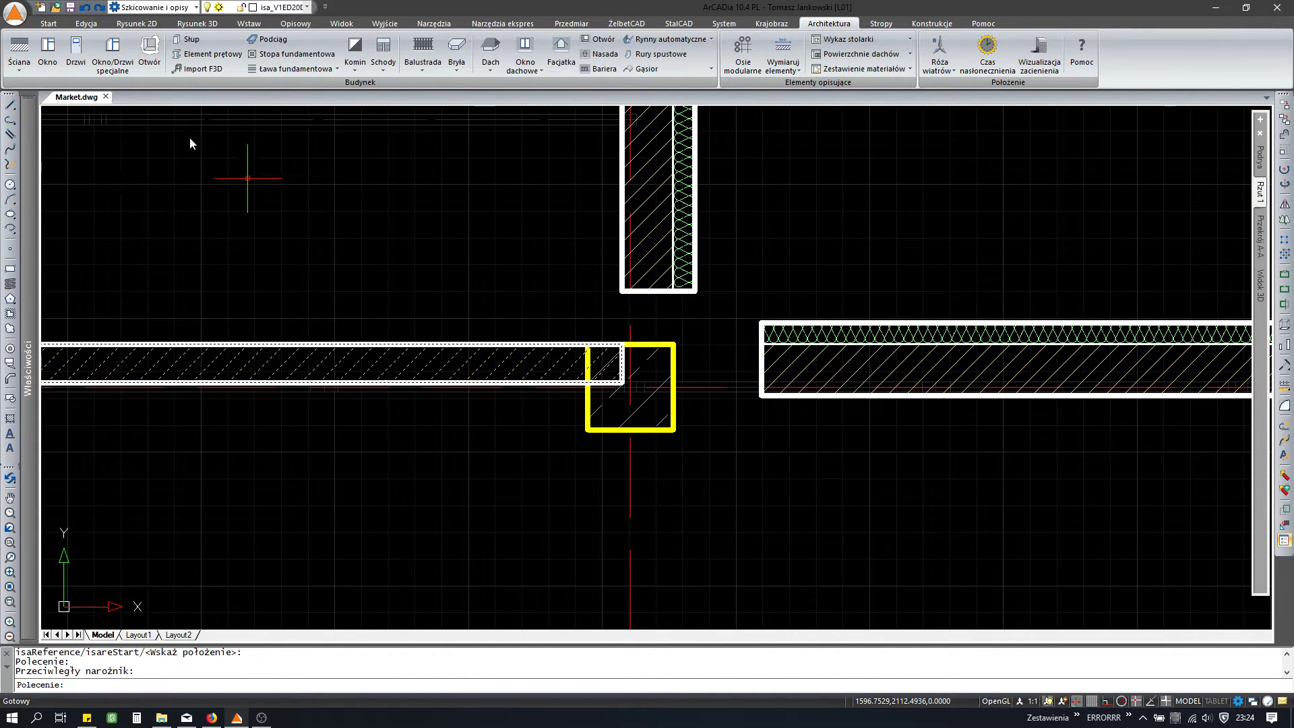
click(412, 261)
click(414, 262)
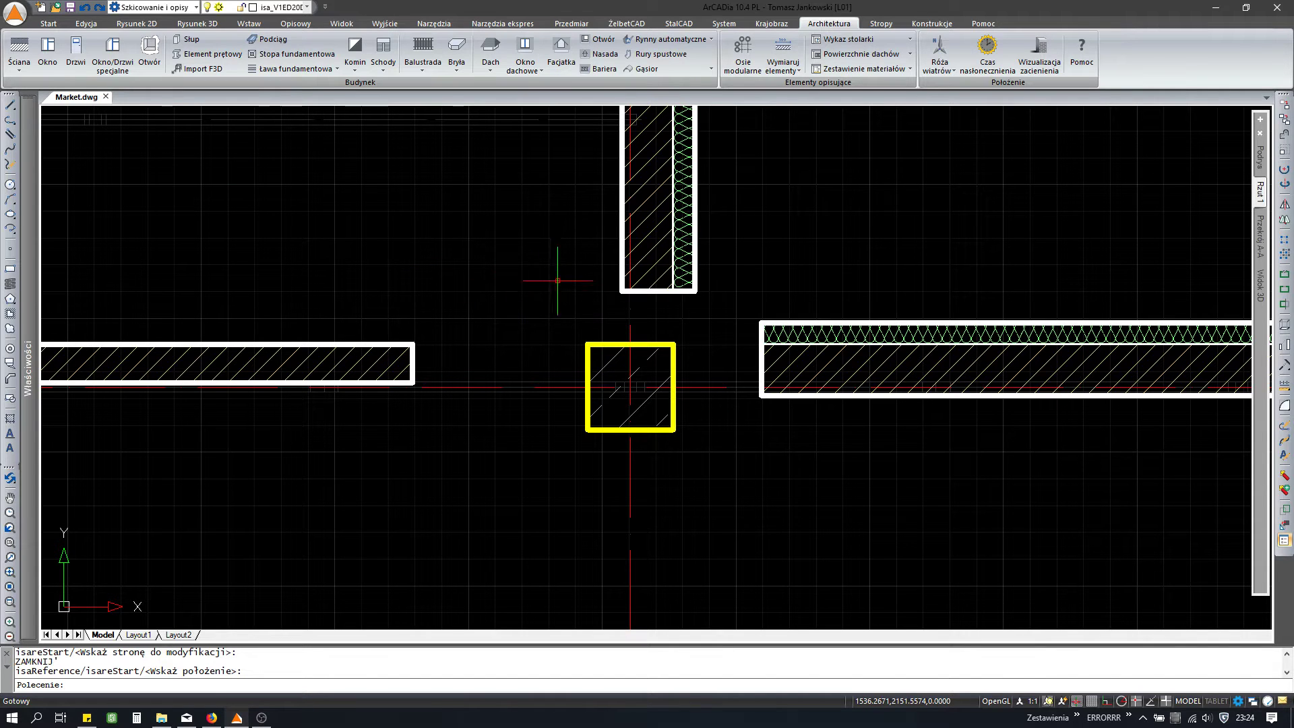
Step: Extend the insulated right wall across the column to its left edge
click(745, 330)
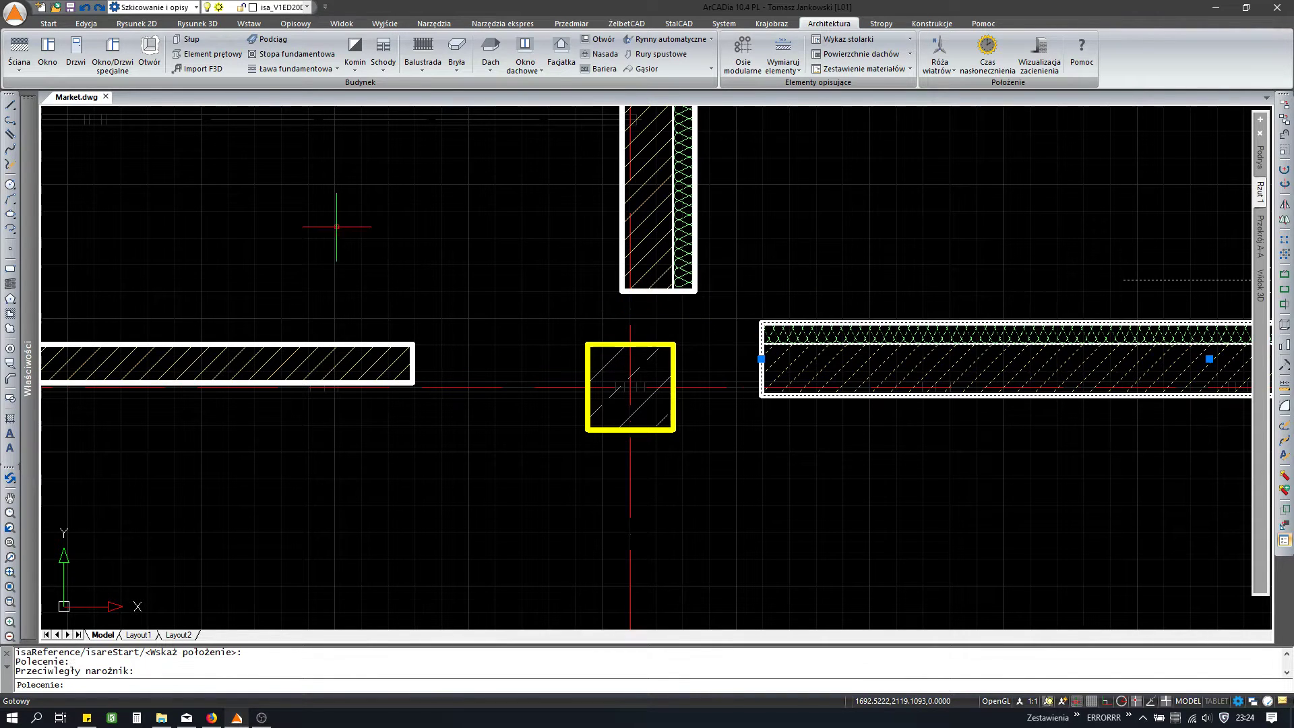
click(184, 136)
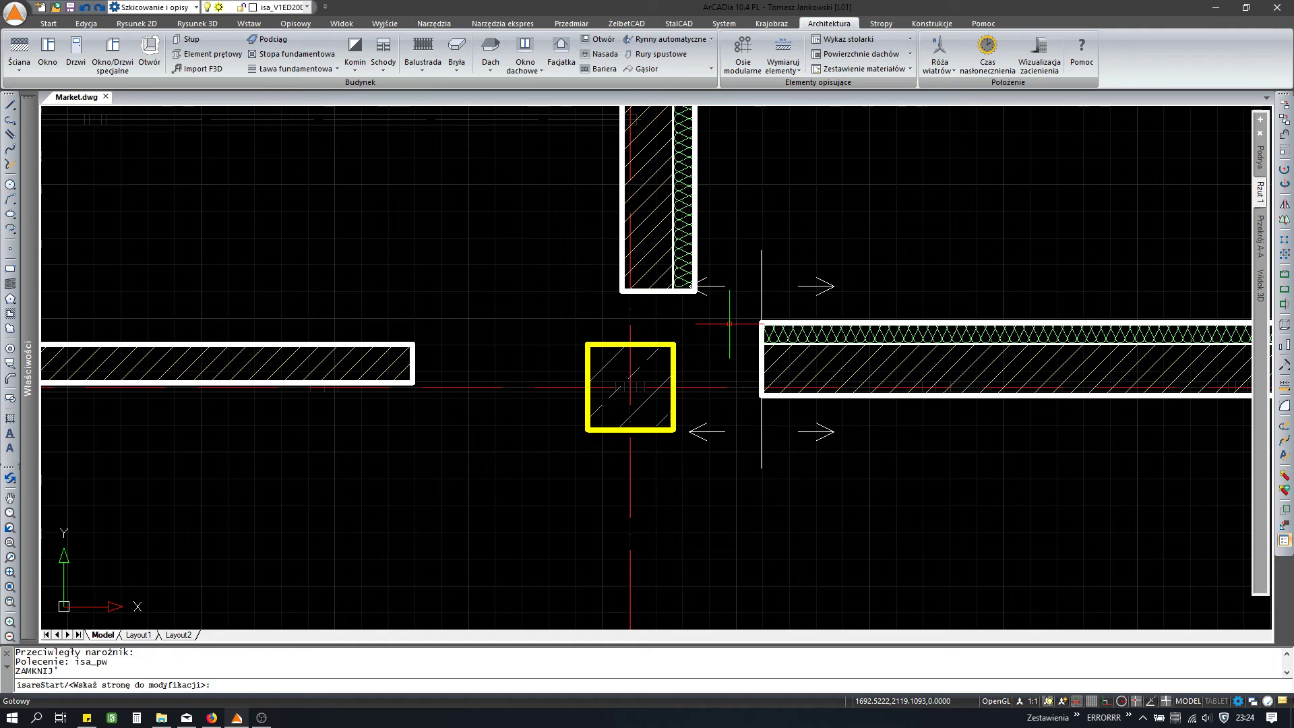
click(587, 352)
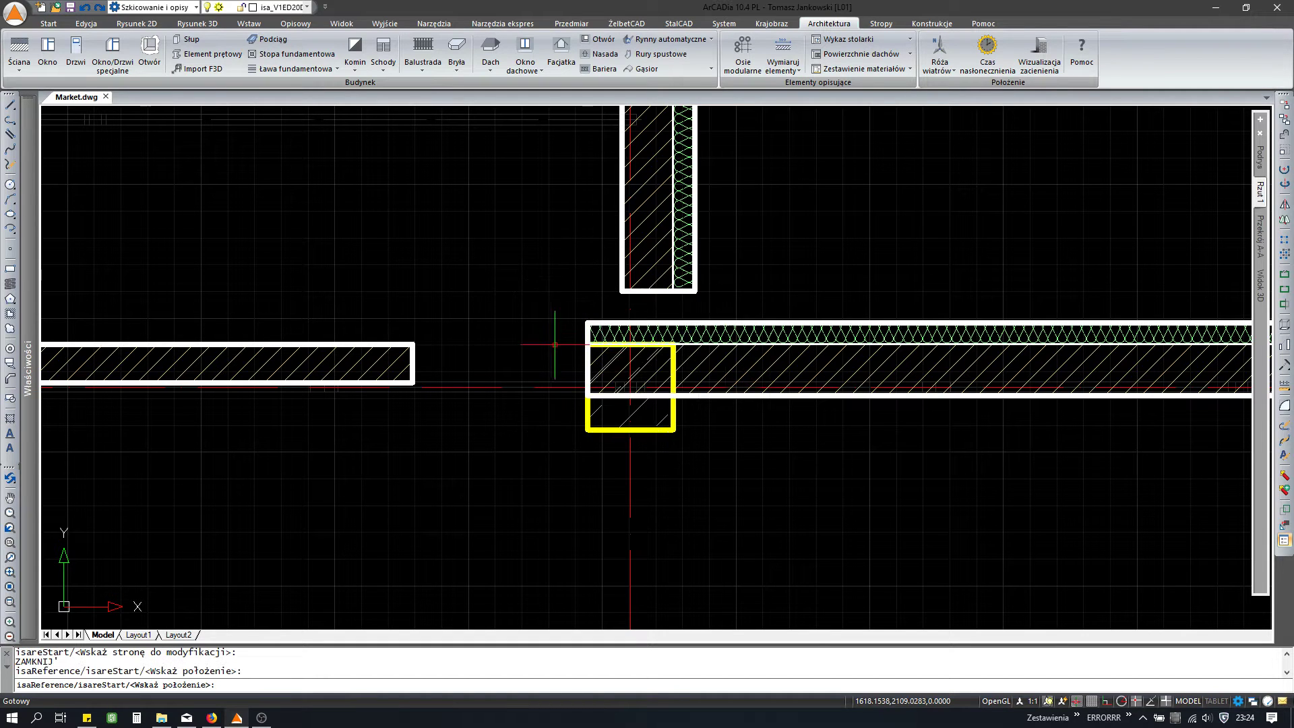
click(640, 326)
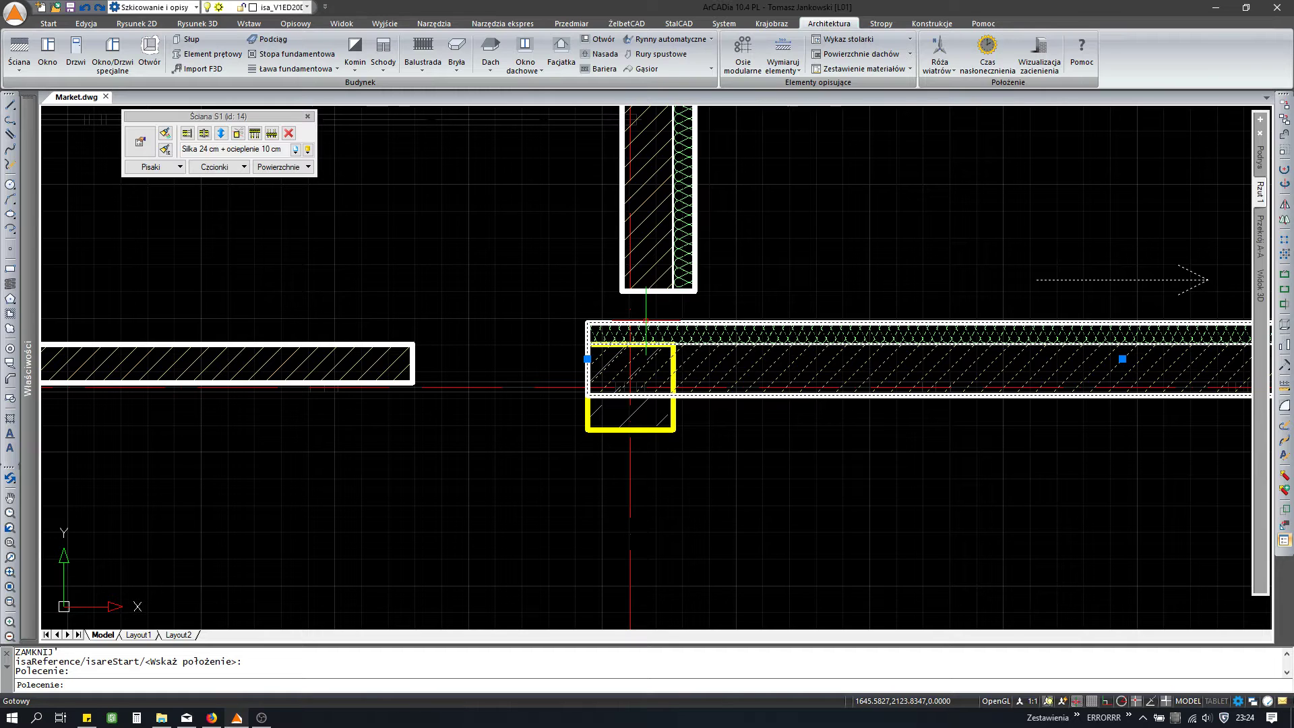
Step: Pull the insulated right wall back off the column
click(694, 311)
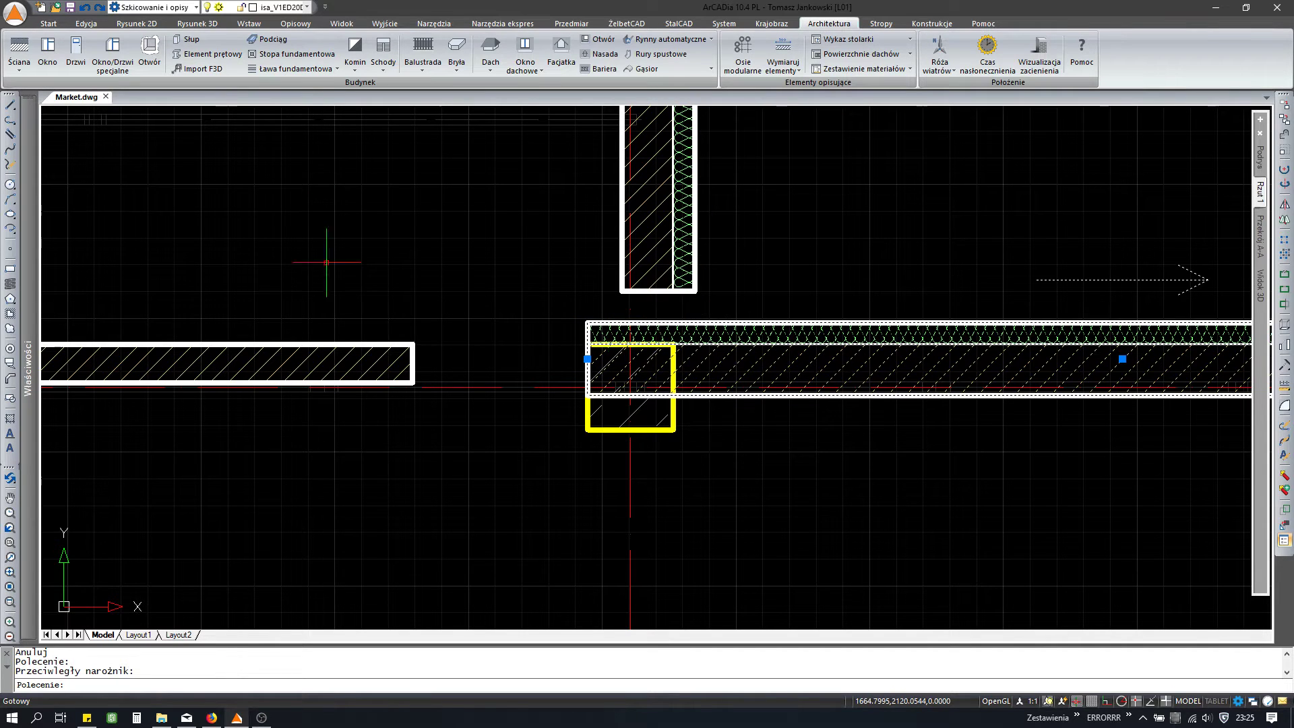
click(187, 133)
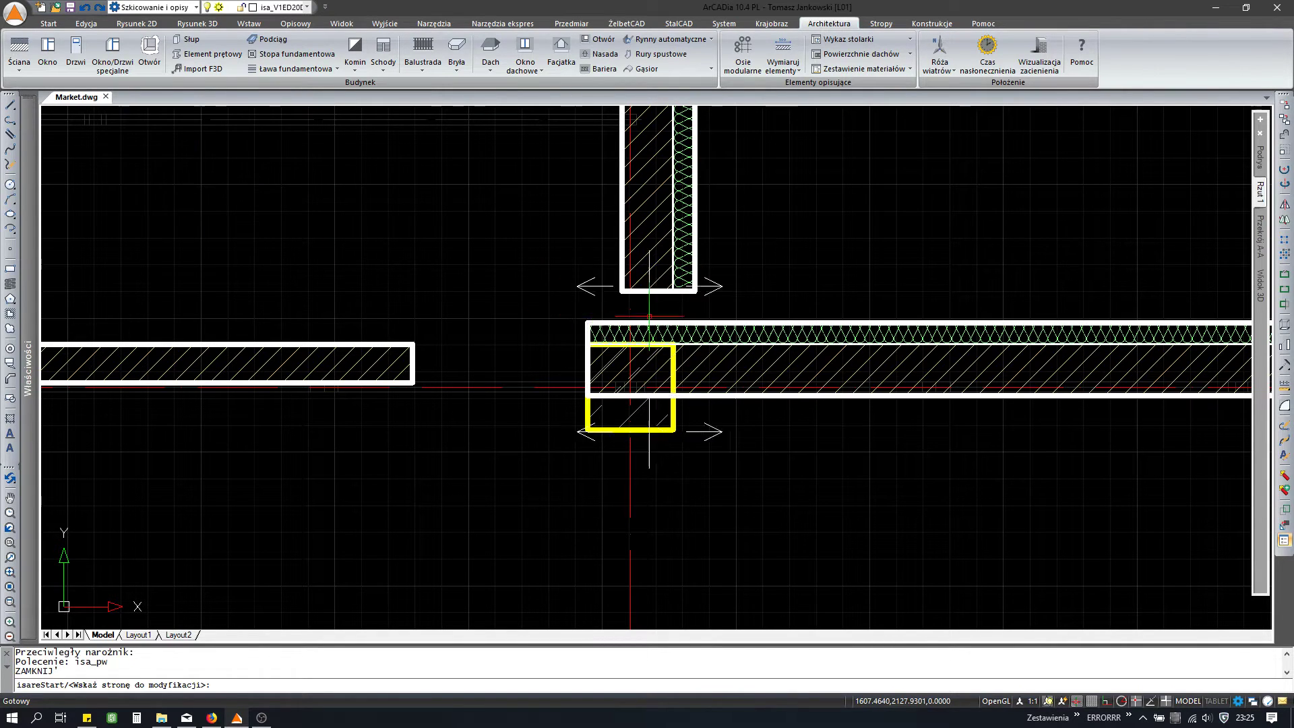
click(735, 357)
key(Escape)
Step: Extend the plain left wall across the column
click(457, 328)
click(155, 364)
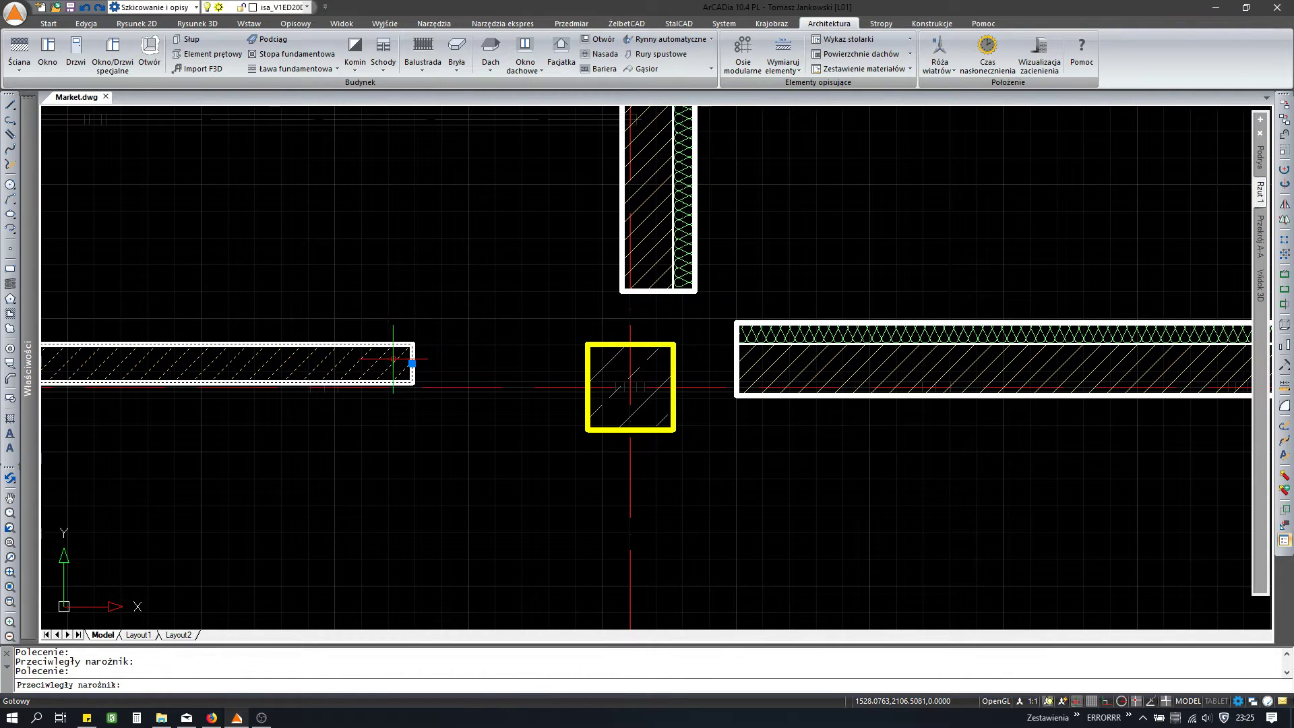
click(166, 133)
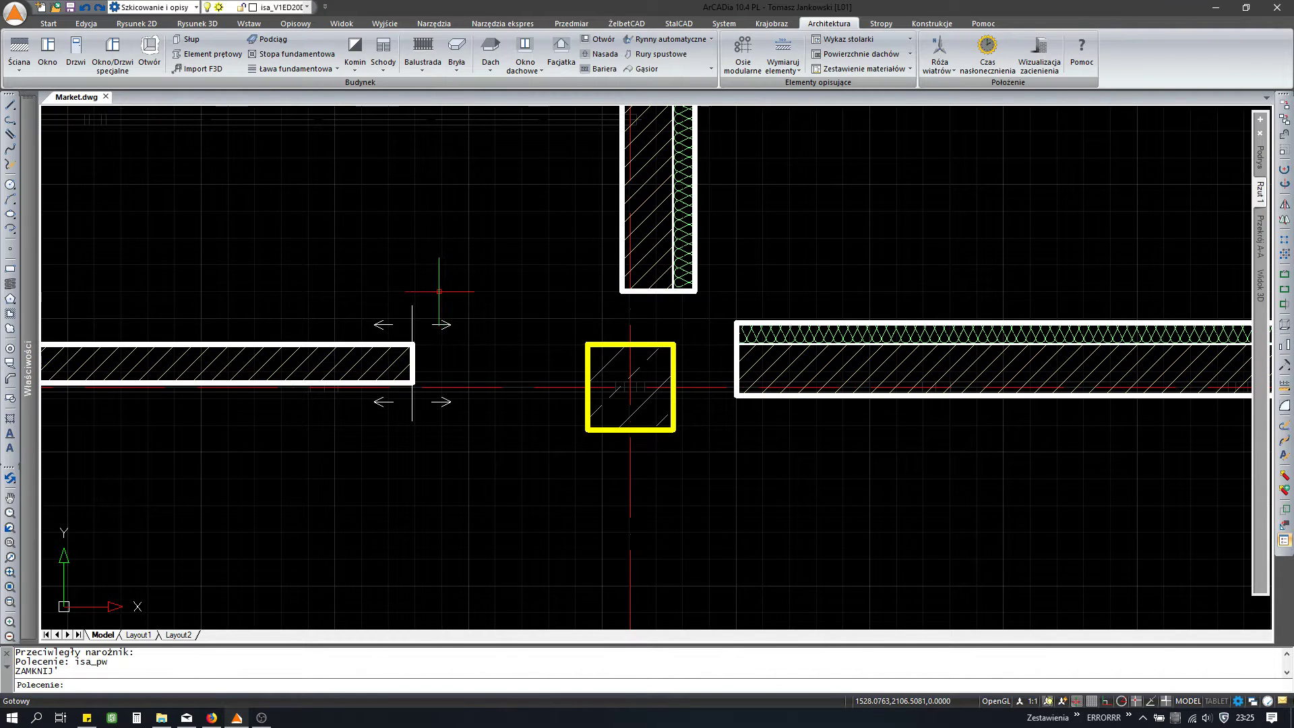
click(413, 364)
click(673, 344)
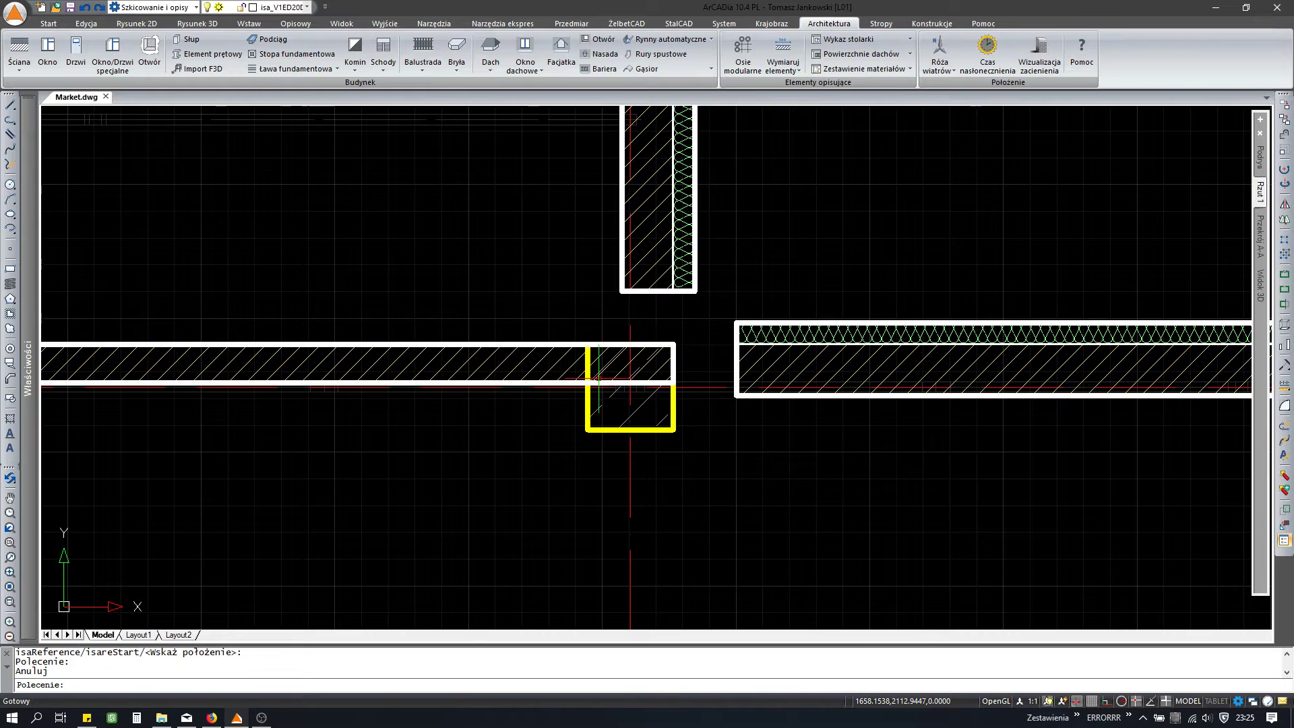
Step: Cancel a split of the left wall and select the wall segment over the column
click(610, 382)
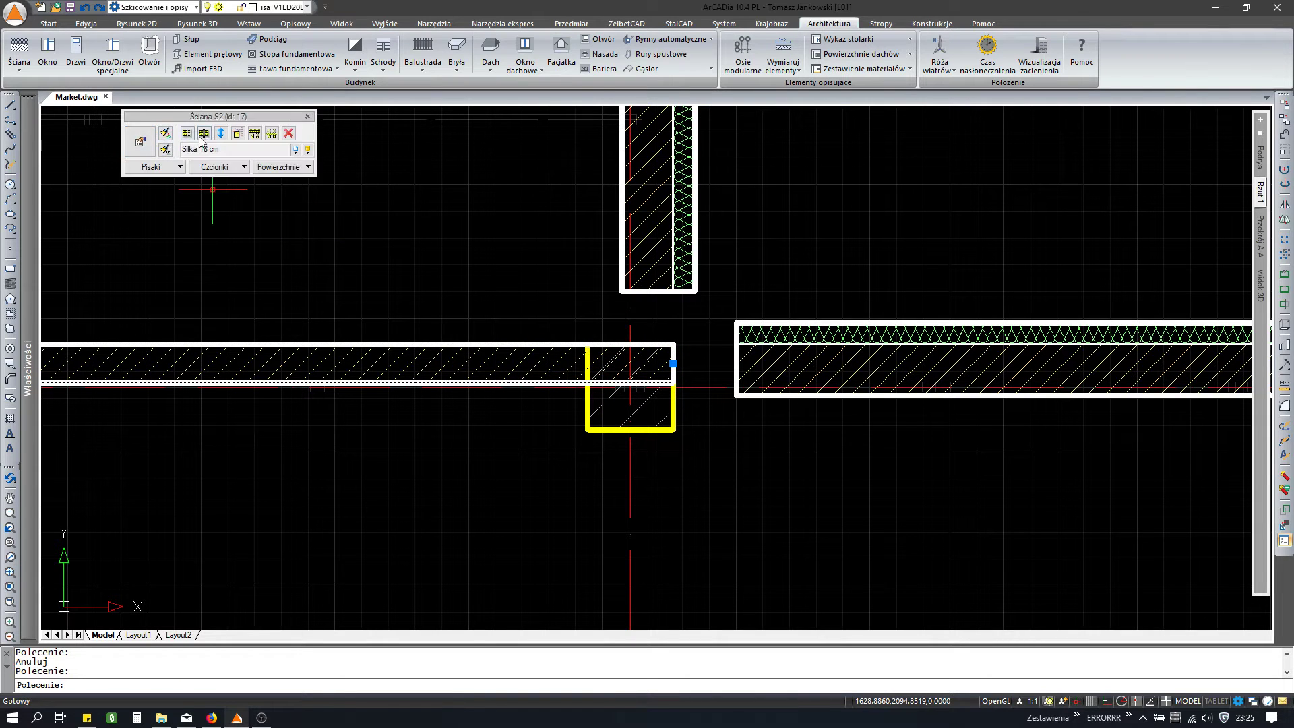
click(201, 138)
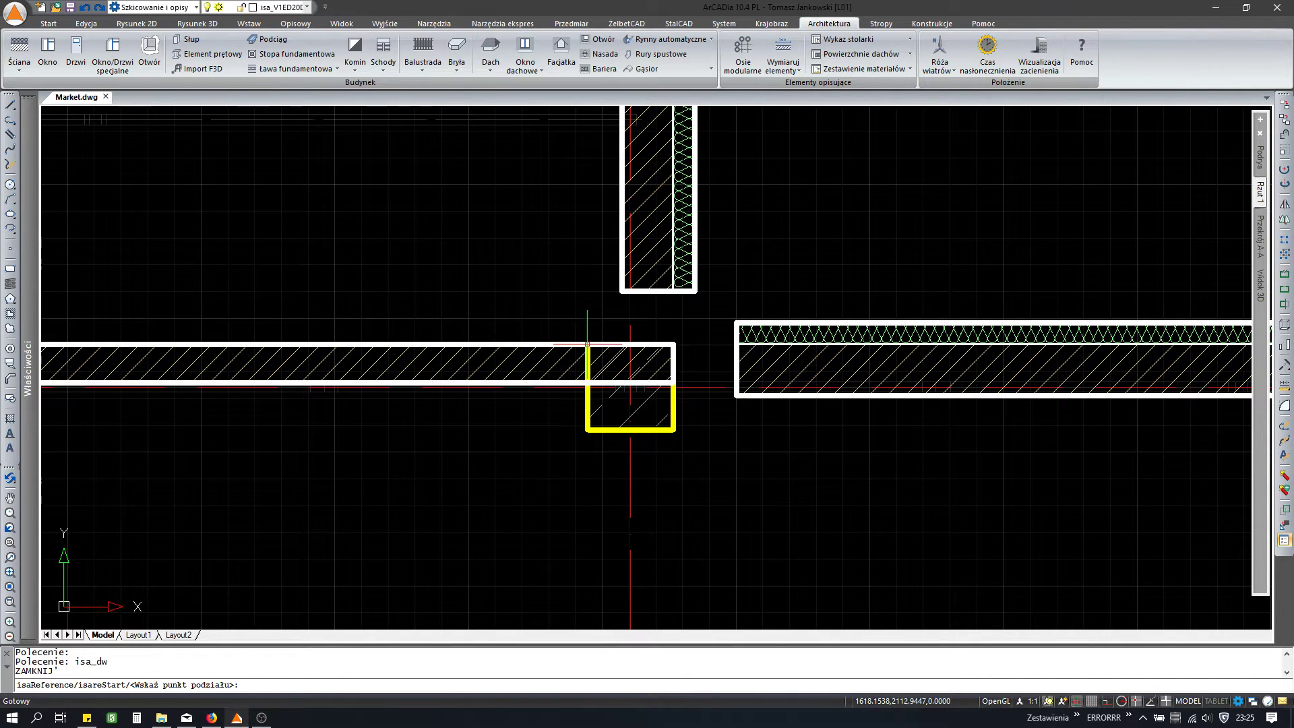
key(Escape)
scroll(610, 378, up, 3)
click(634, 359)
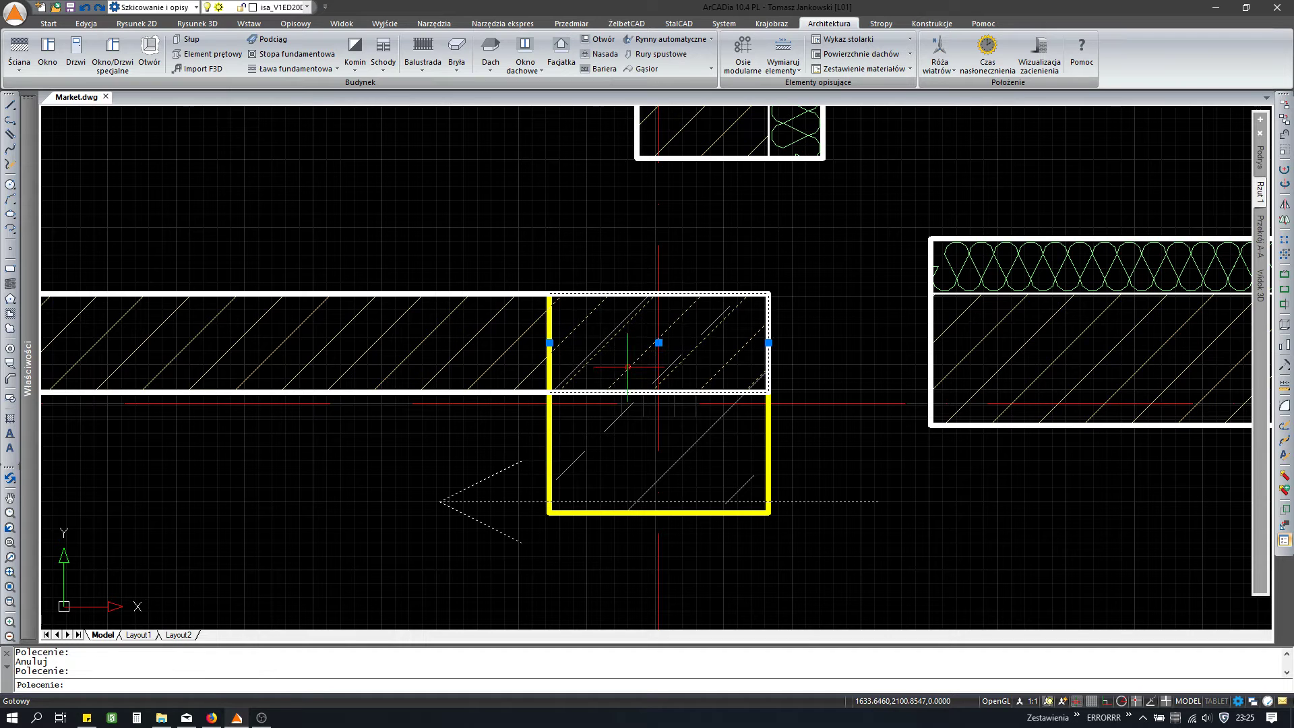
Step: Give the column wall piece's Silka layer a solid fill and 40 cm thickness
double_click(703, 377)
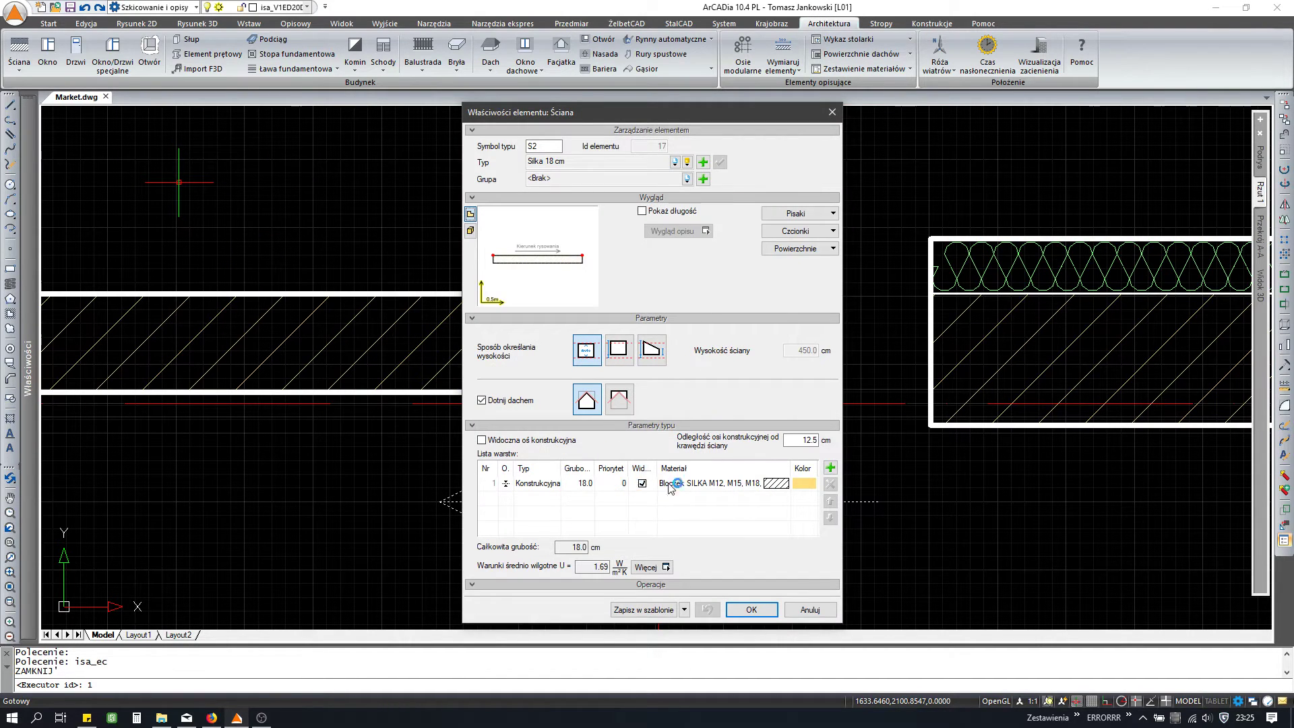
click(780, 482)
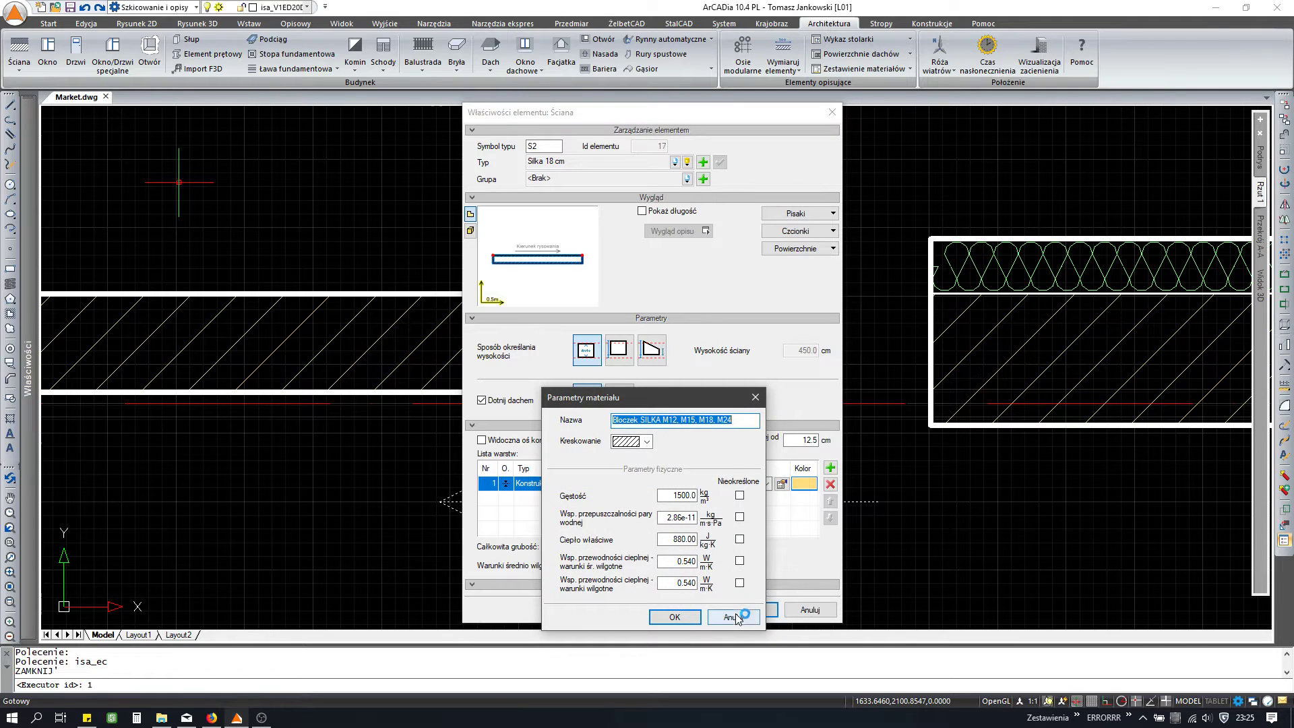
click(736, 618)
click(767, 483)
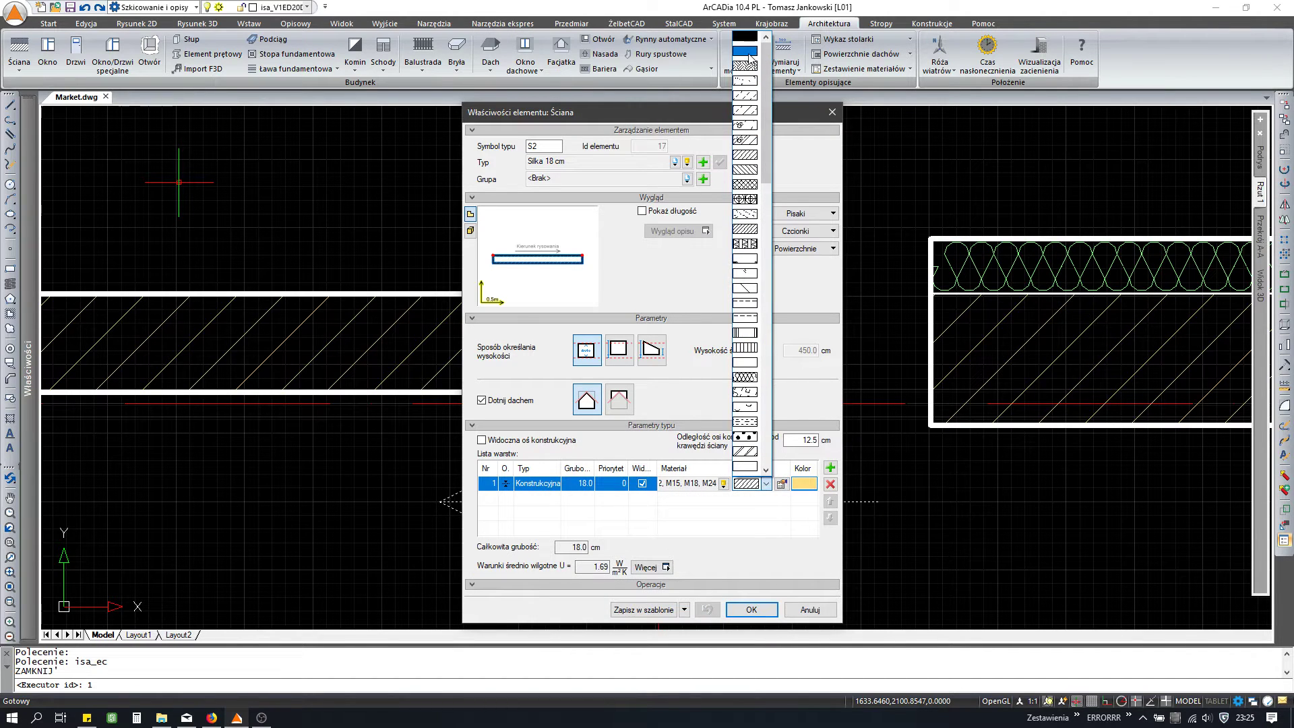
click(746, 51)
click(576, 486)
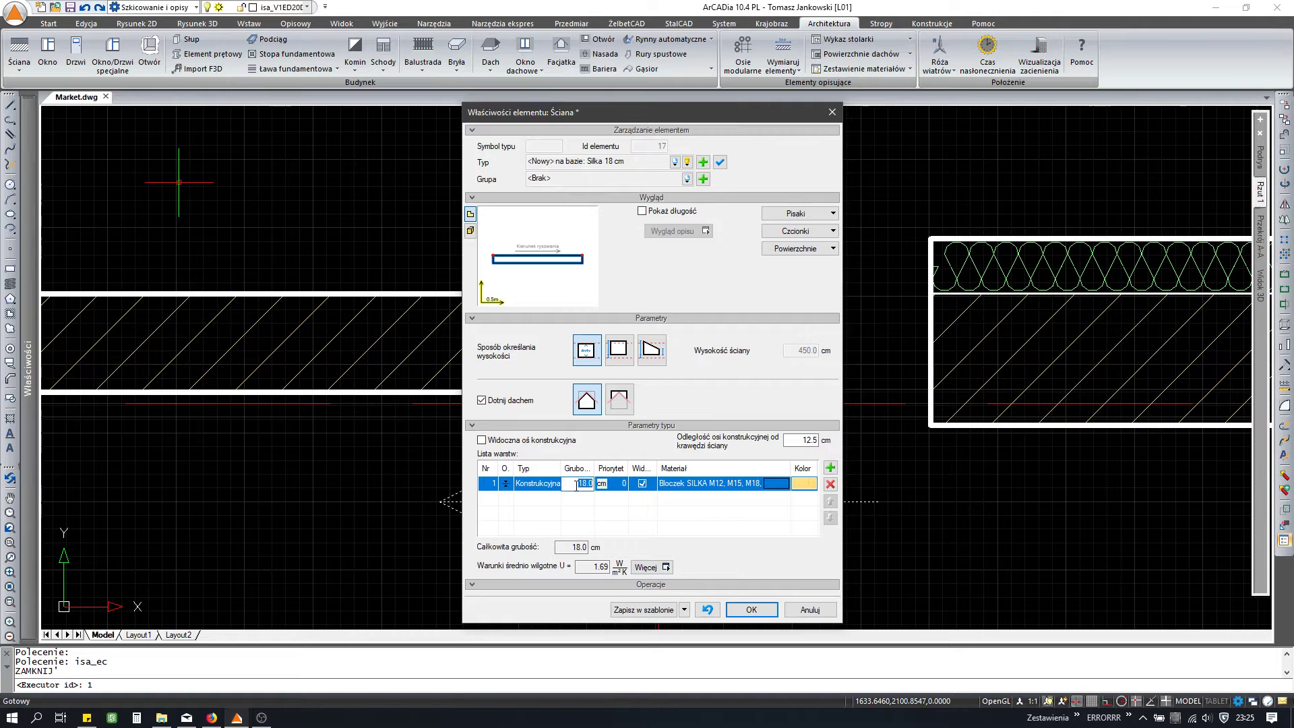
text(40)
key(Return)
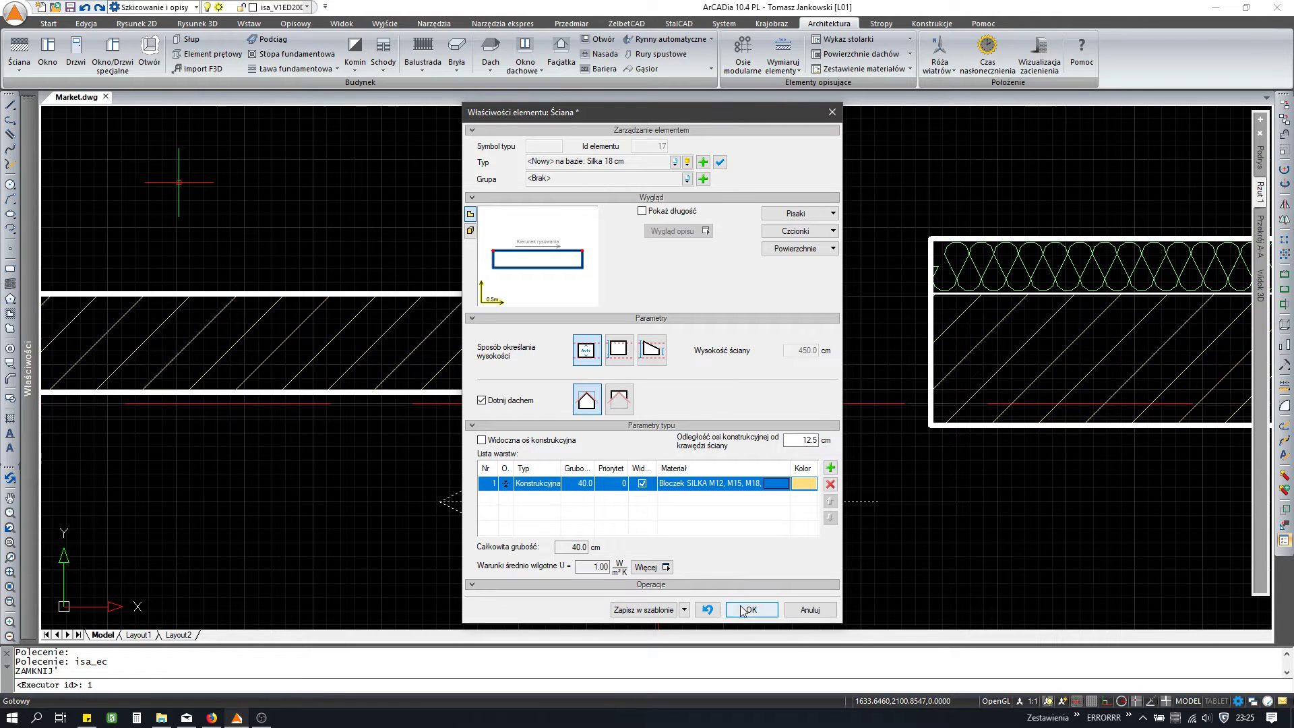
click(747, 609)
key(Escape)
Step: Start moving the wall piece, using a base point on its top edge
text(m)
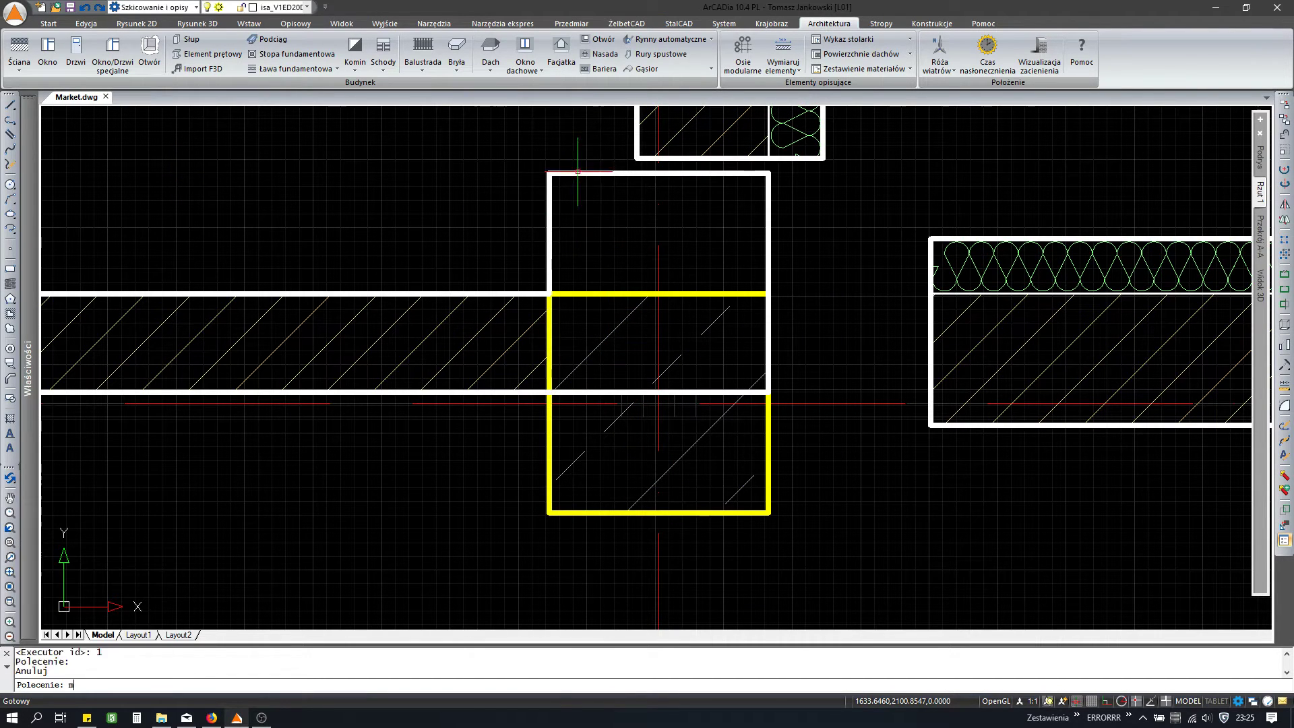
key(Return)
click(635, 174)
key(Return)
click(609, 174)
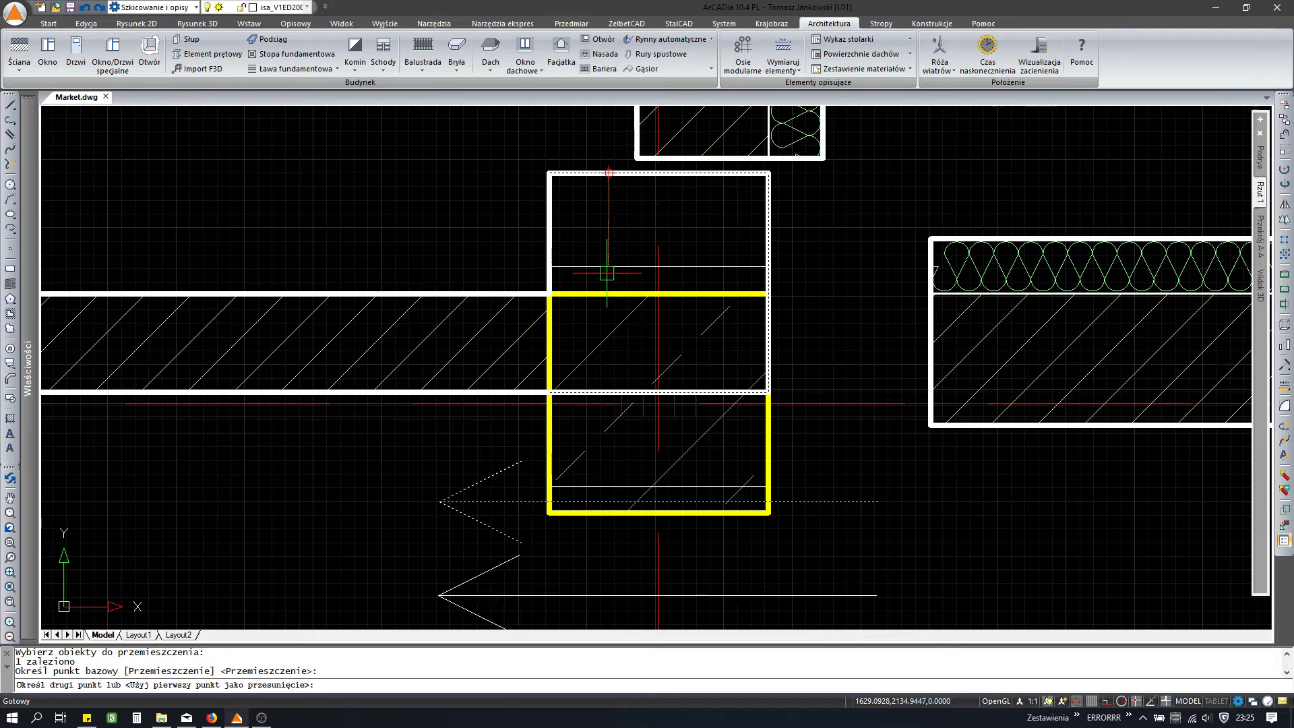
Step: Extend the right insulated wall to the column corner with the side-fit tool
key(Escape)
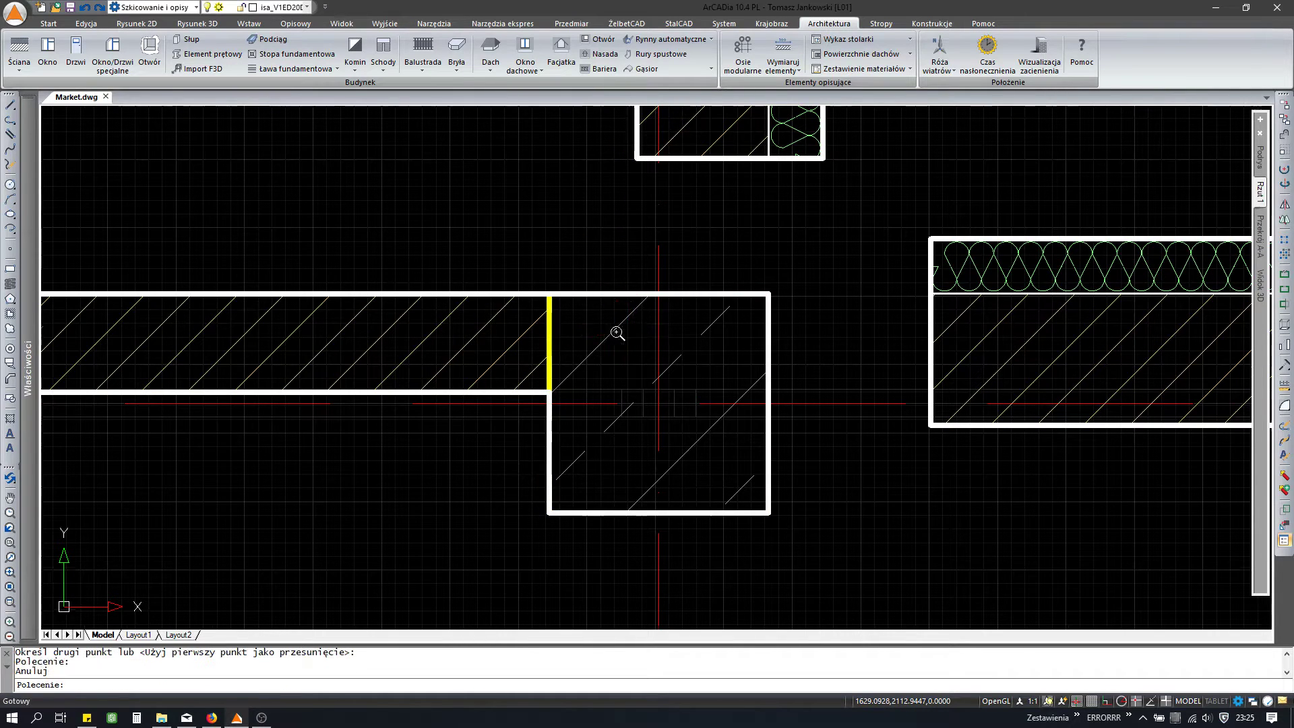
scroll(614, 332, down, 3)
scroll(709, 345, up, 2)
click(709, 345)
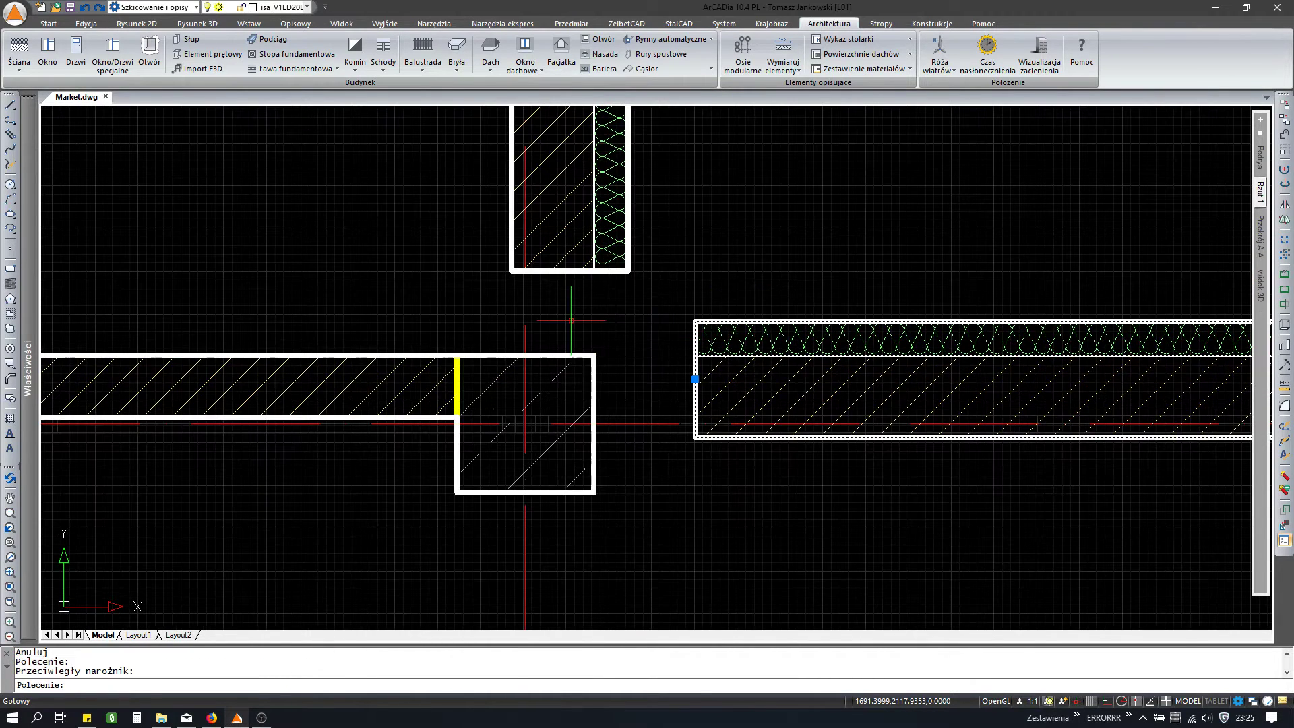
click(183, 137)
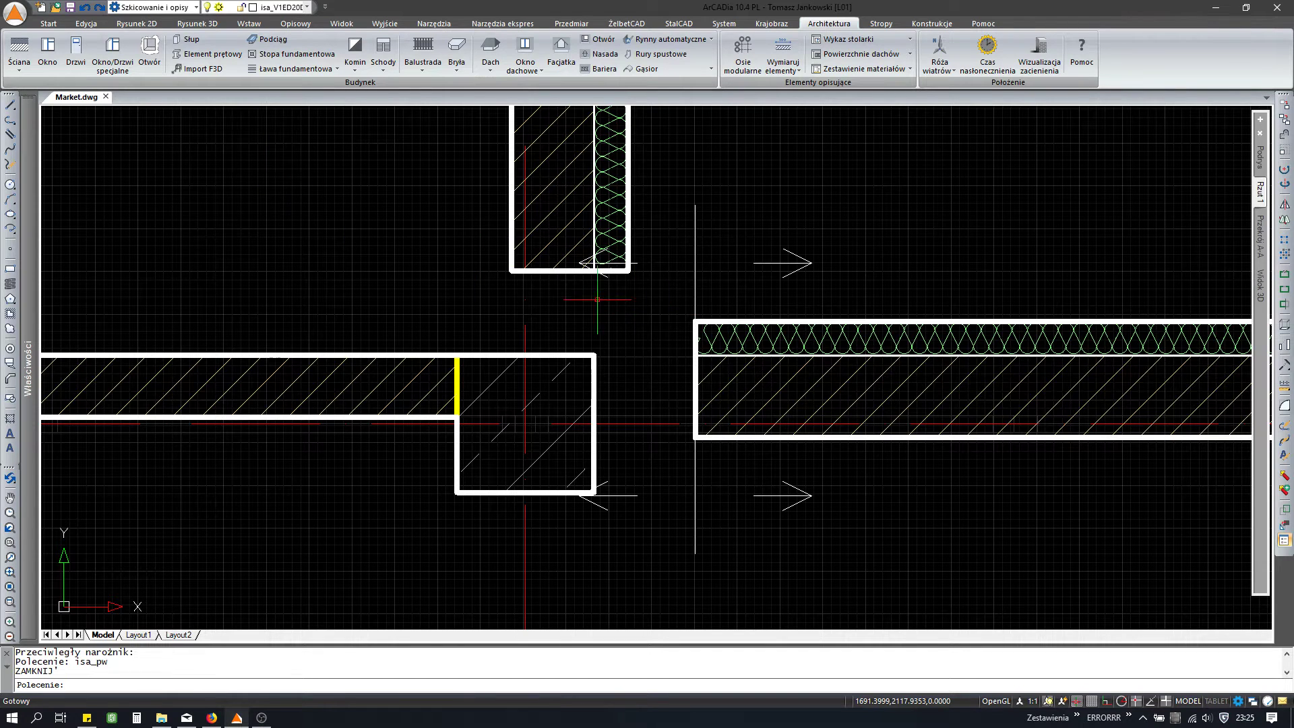
click(593, 354)
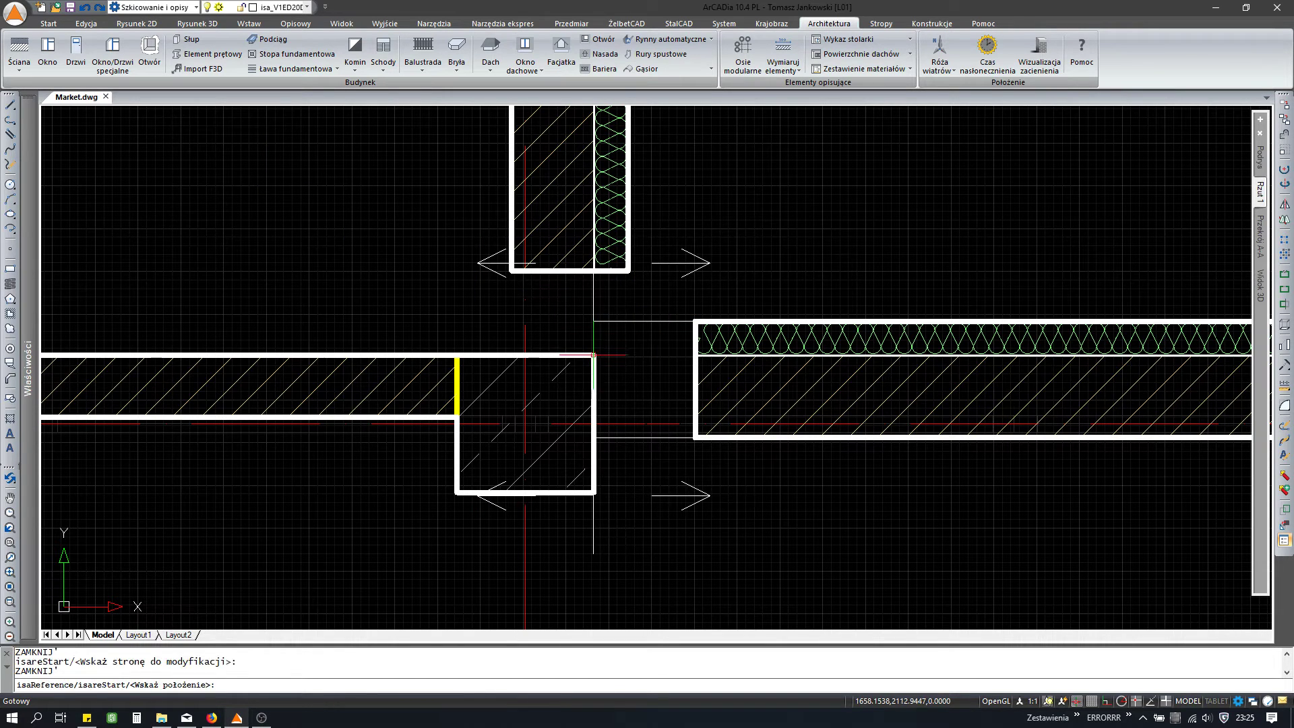
Step: Extend the upper vertical wall down to the horizontal wall
click(611, 280)
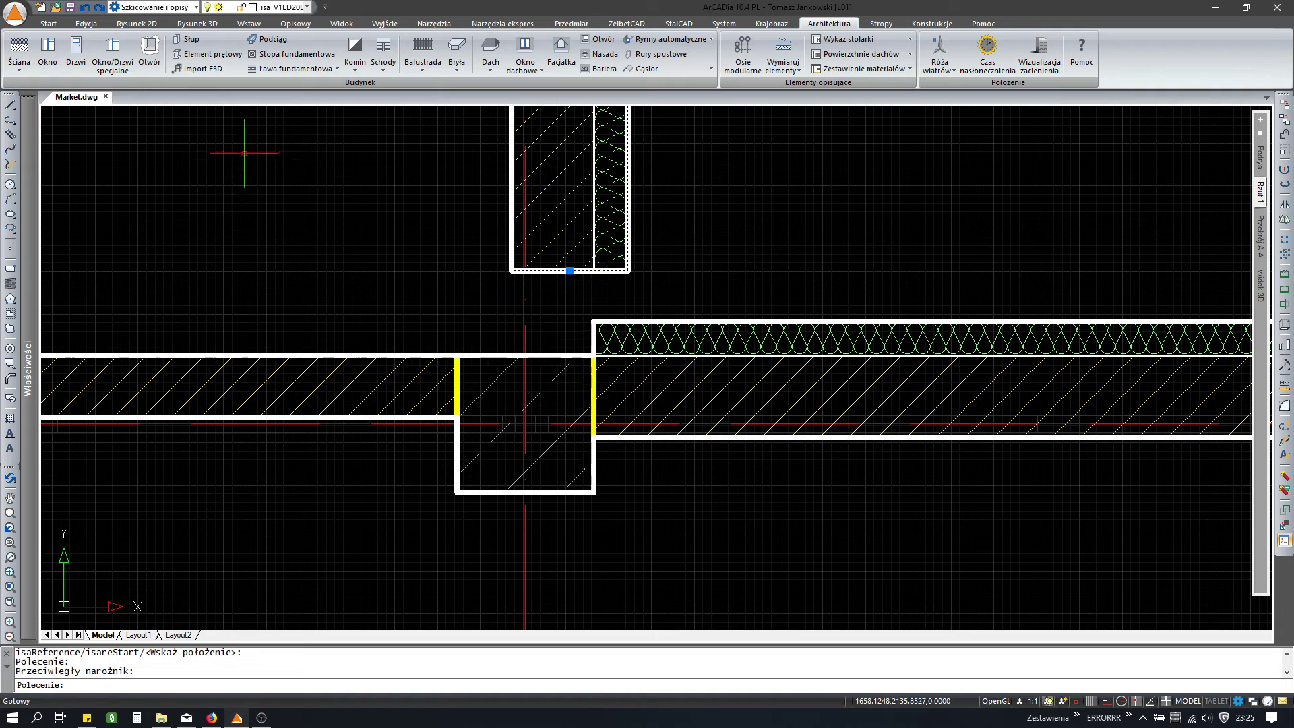
click(183, 133)
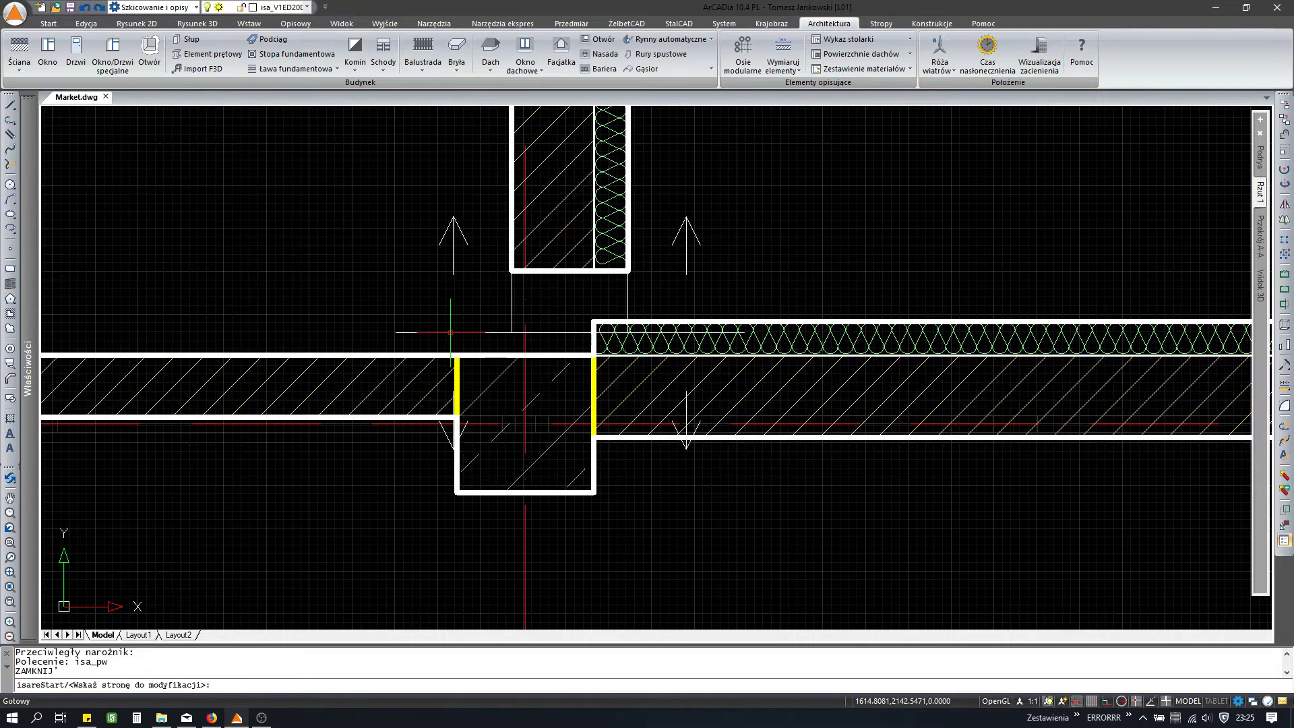
click(457, 355)
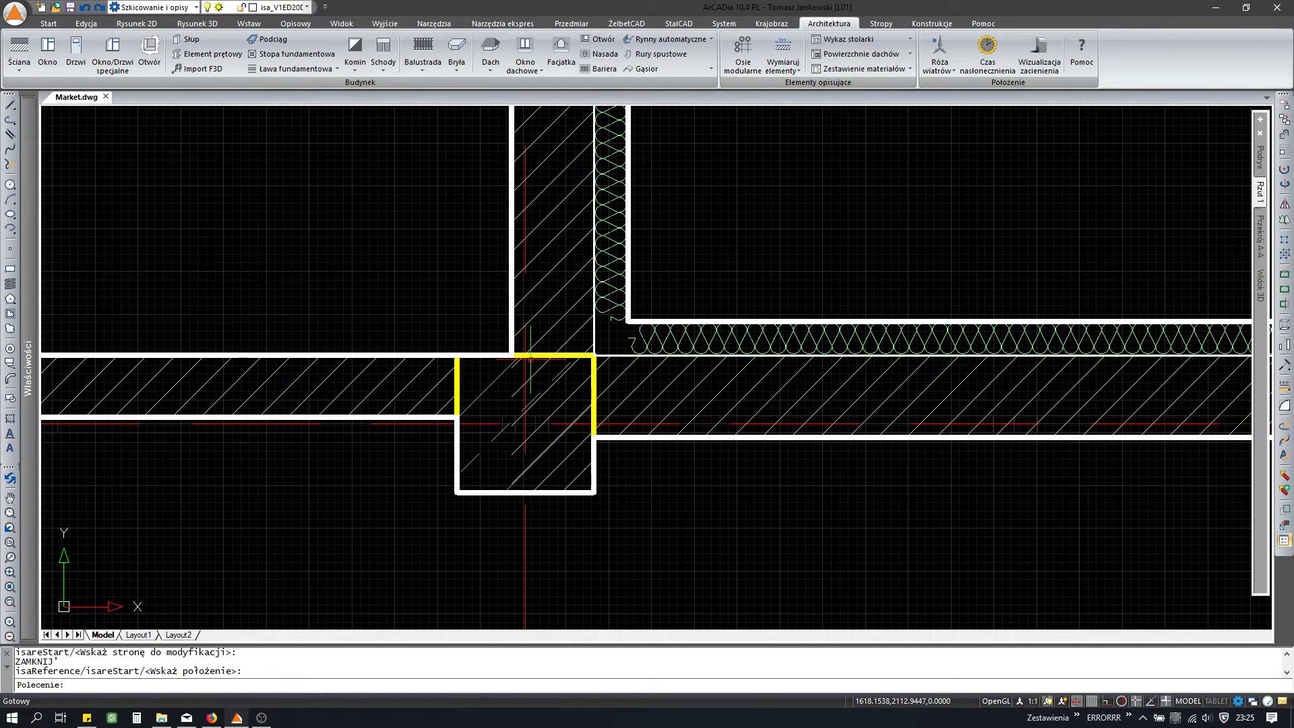
scroll(565, 401, up, 2)
scroll(565, 400, up, 2)
Step: Abandon another wall-side modification and reselect the right wall
click(507, 391)
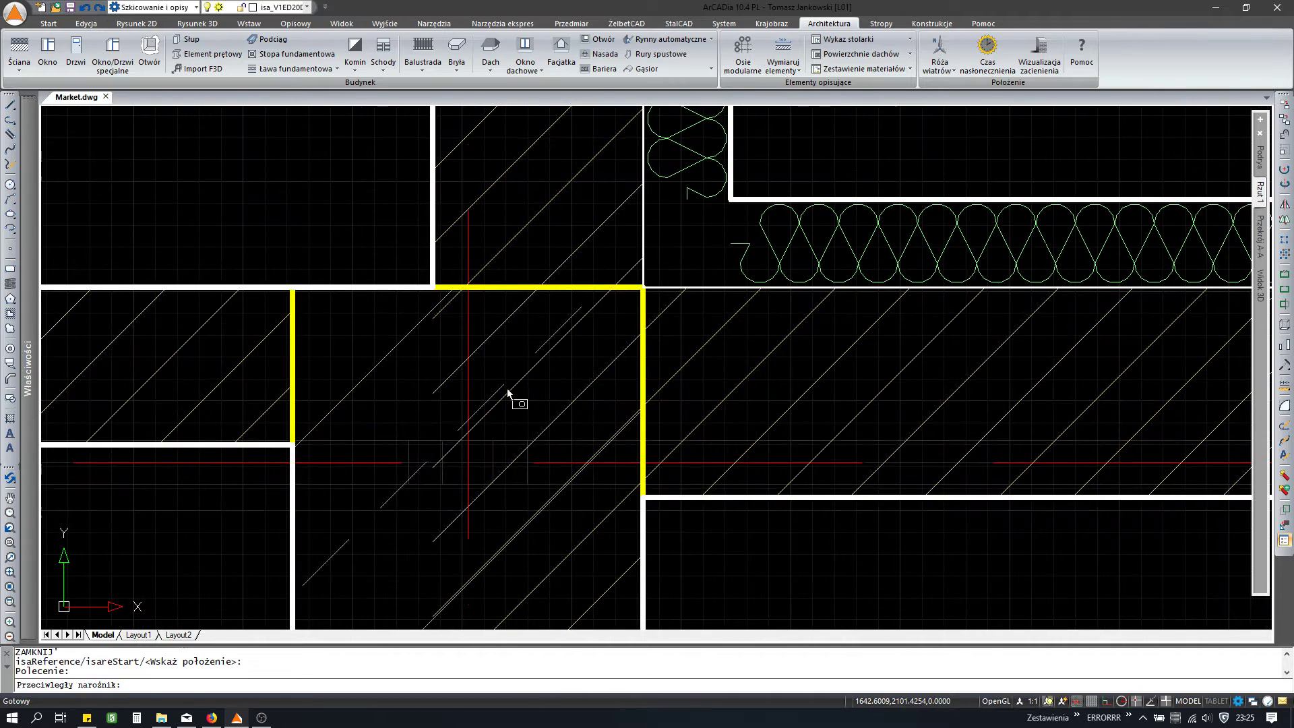
key(Escape)
scroll(507, 398, down, 4)
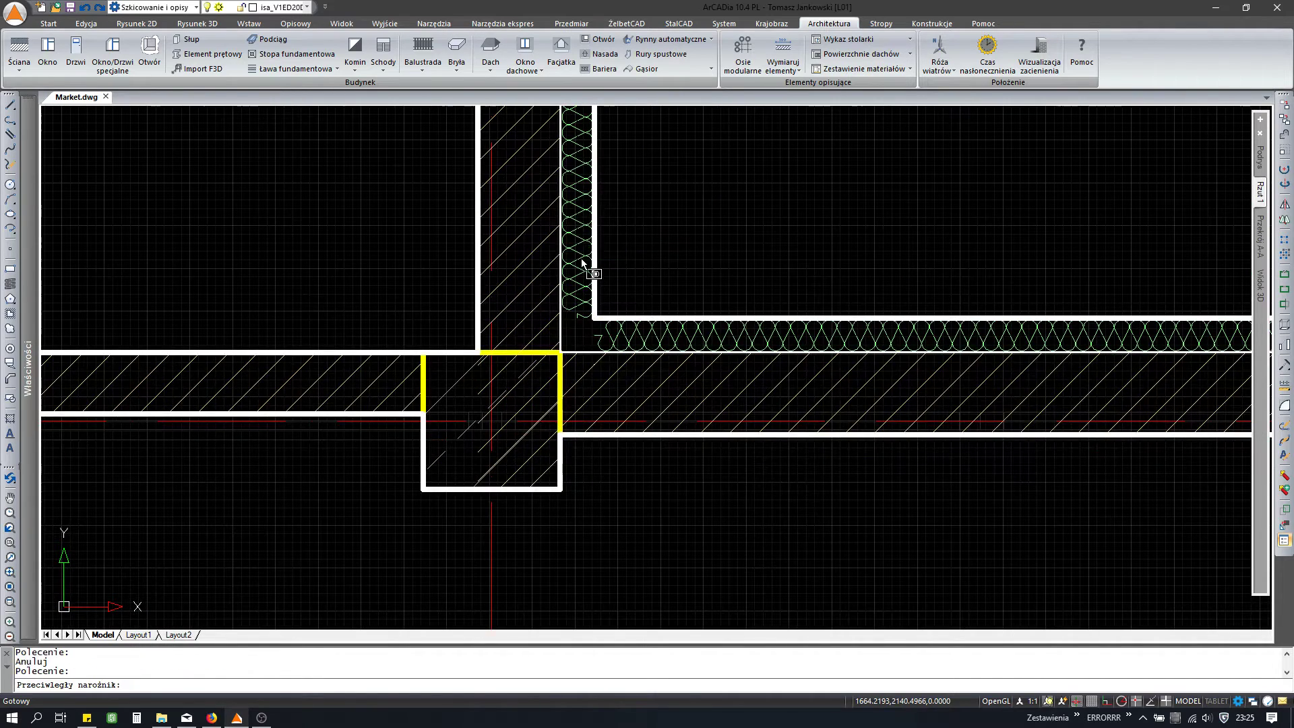
click(183, 135)
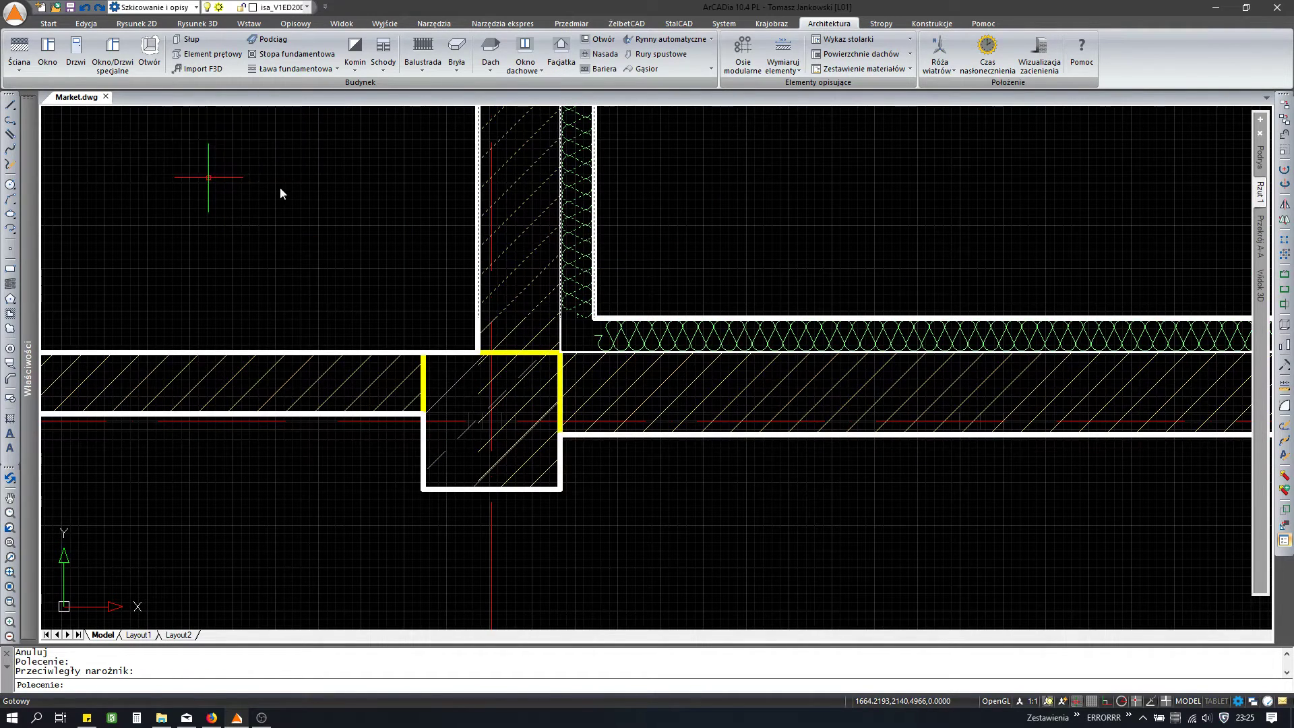
click(389, 298)
key(Escape)
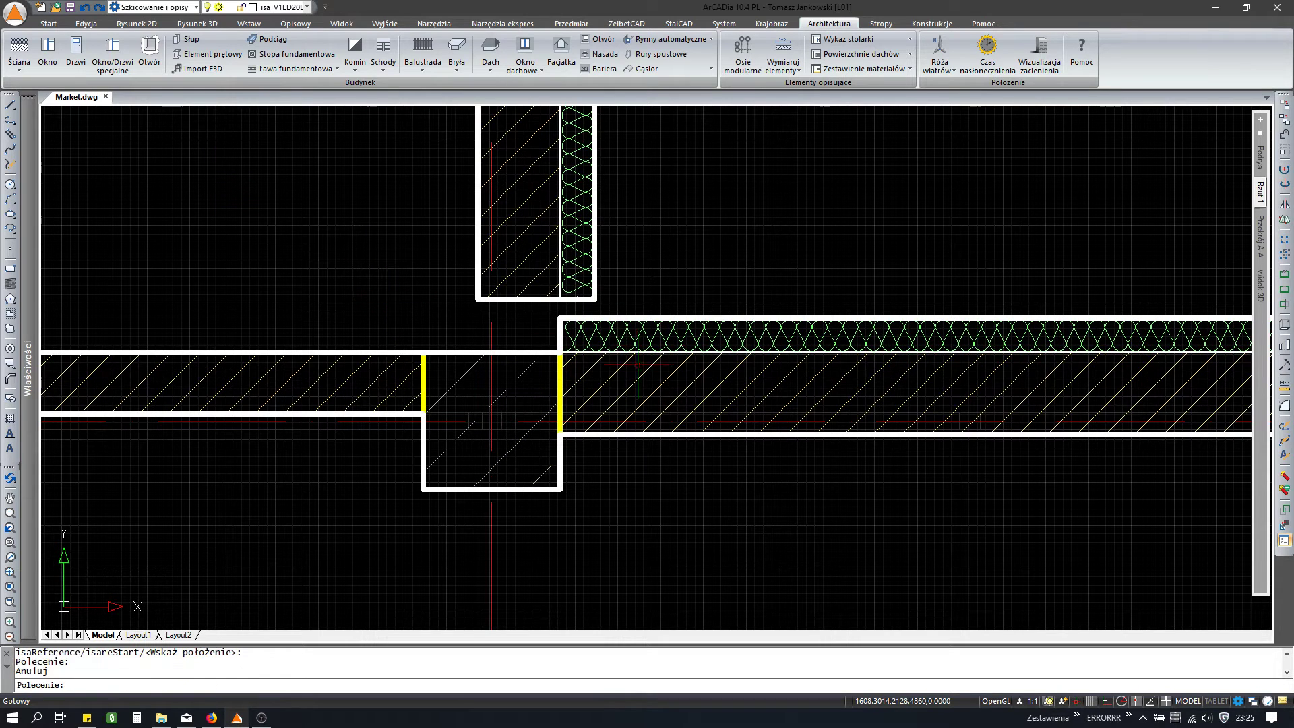
click(643, 313)
click(649, 337)
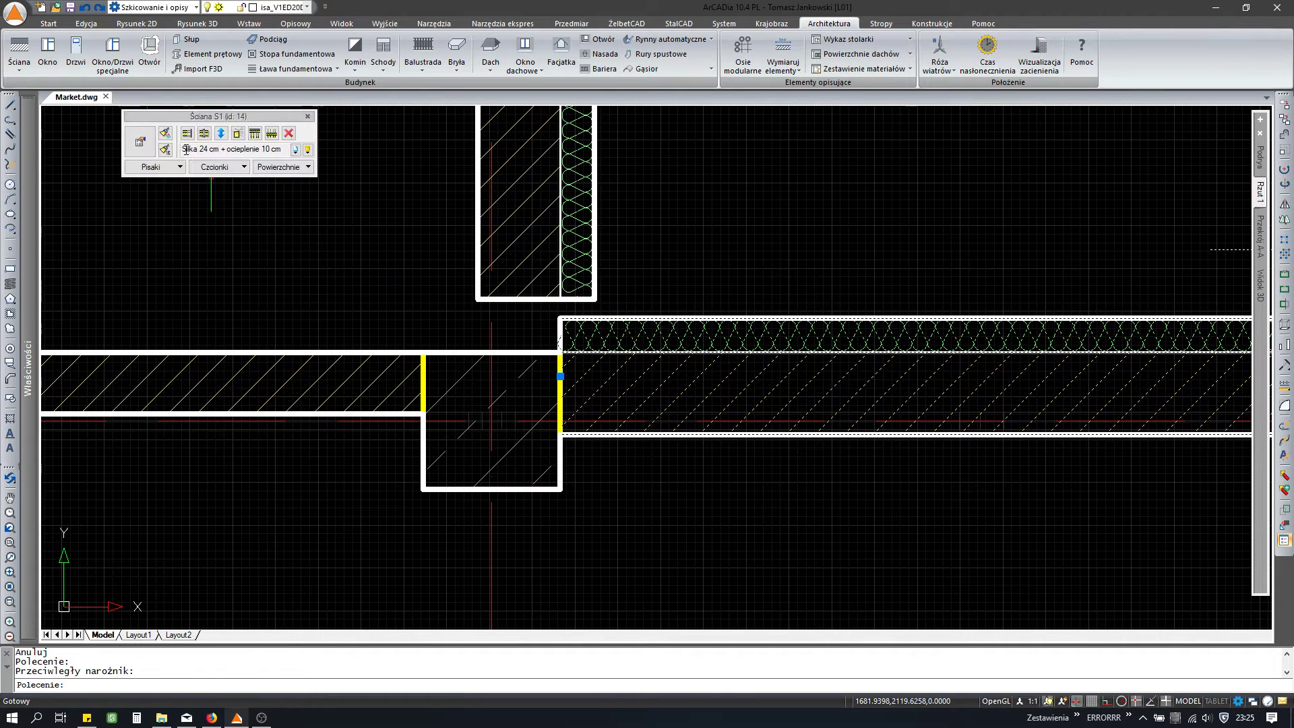
Step: Pull the right insulated wall's end back away from the column
click(187, 135)
click(674, 256)
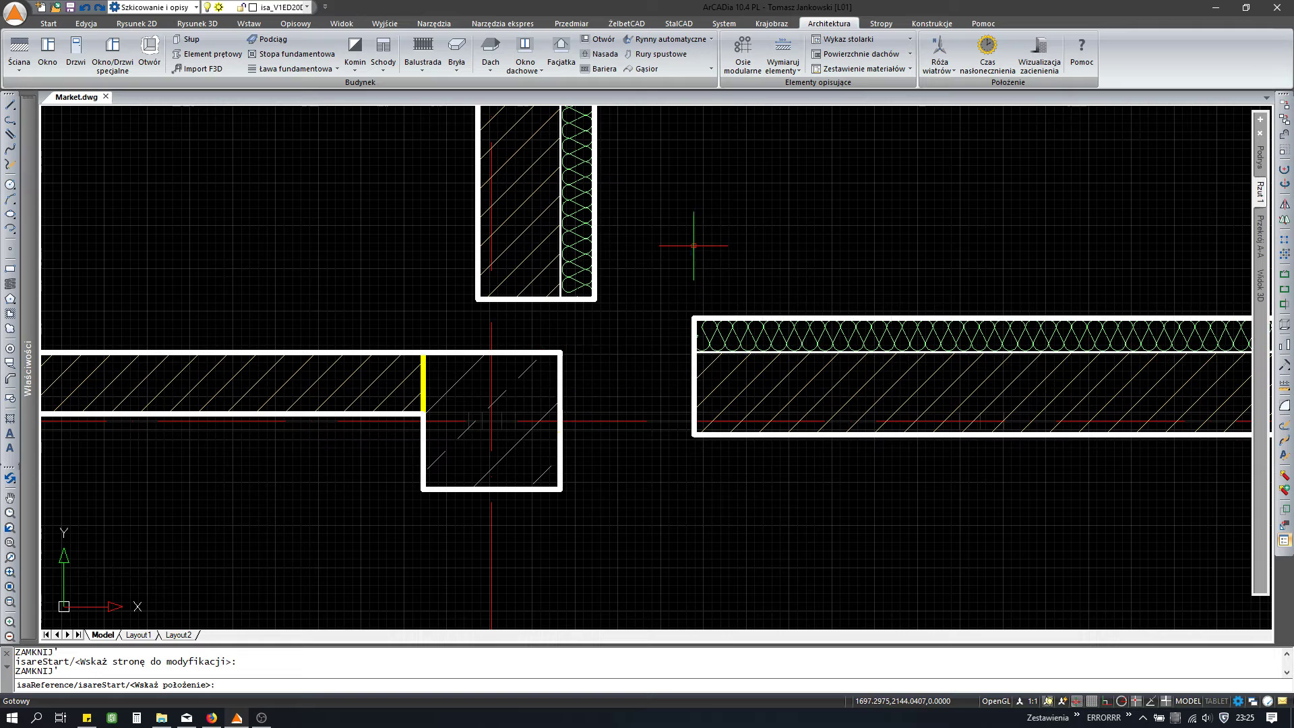
key(Escape)
Step: Review the 18 cm and 24+10 cm wall properties unchanged, then select the upper wall
click(384, 378)
click(193, 265)
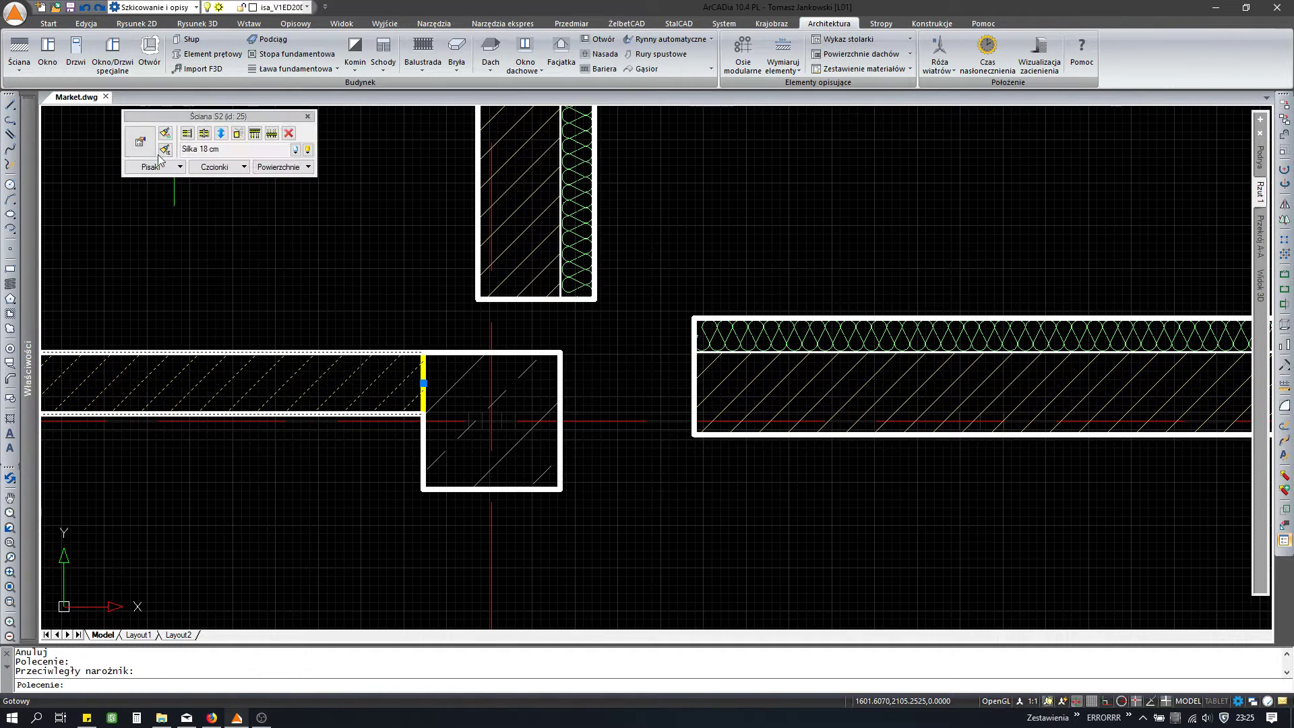
right_click(148, 141)
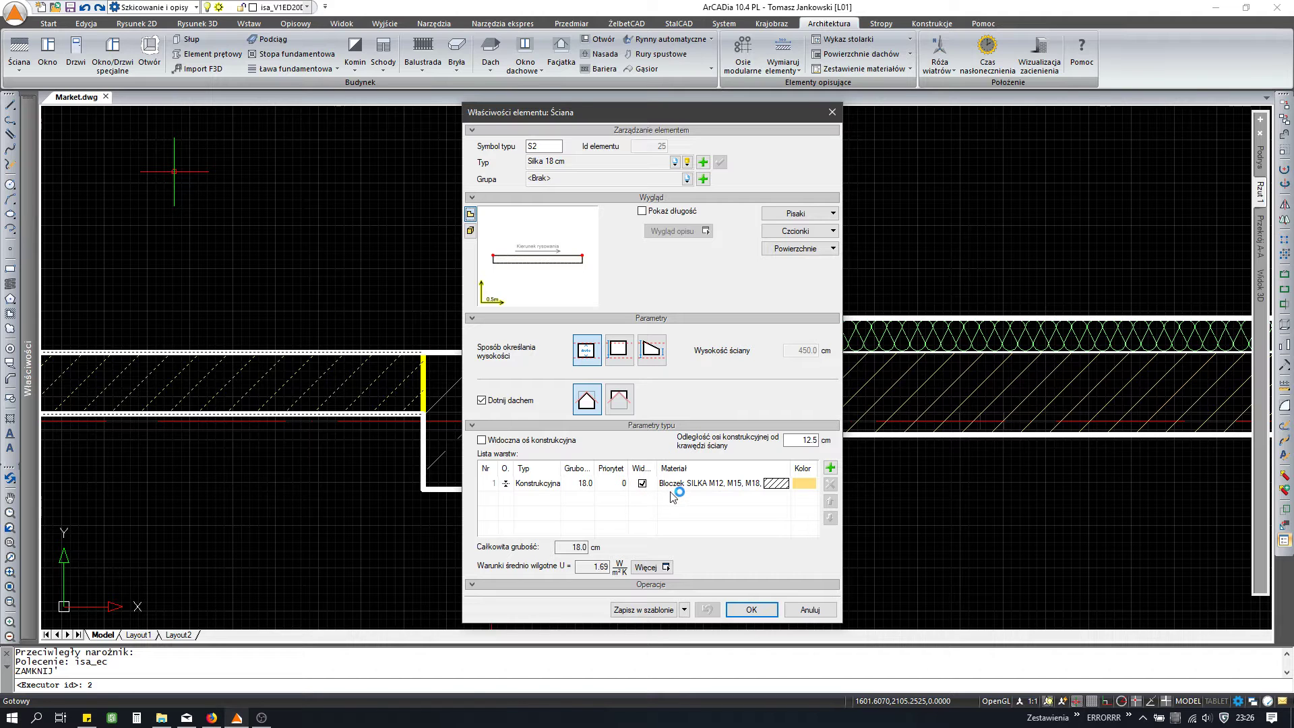
click(808, 609)
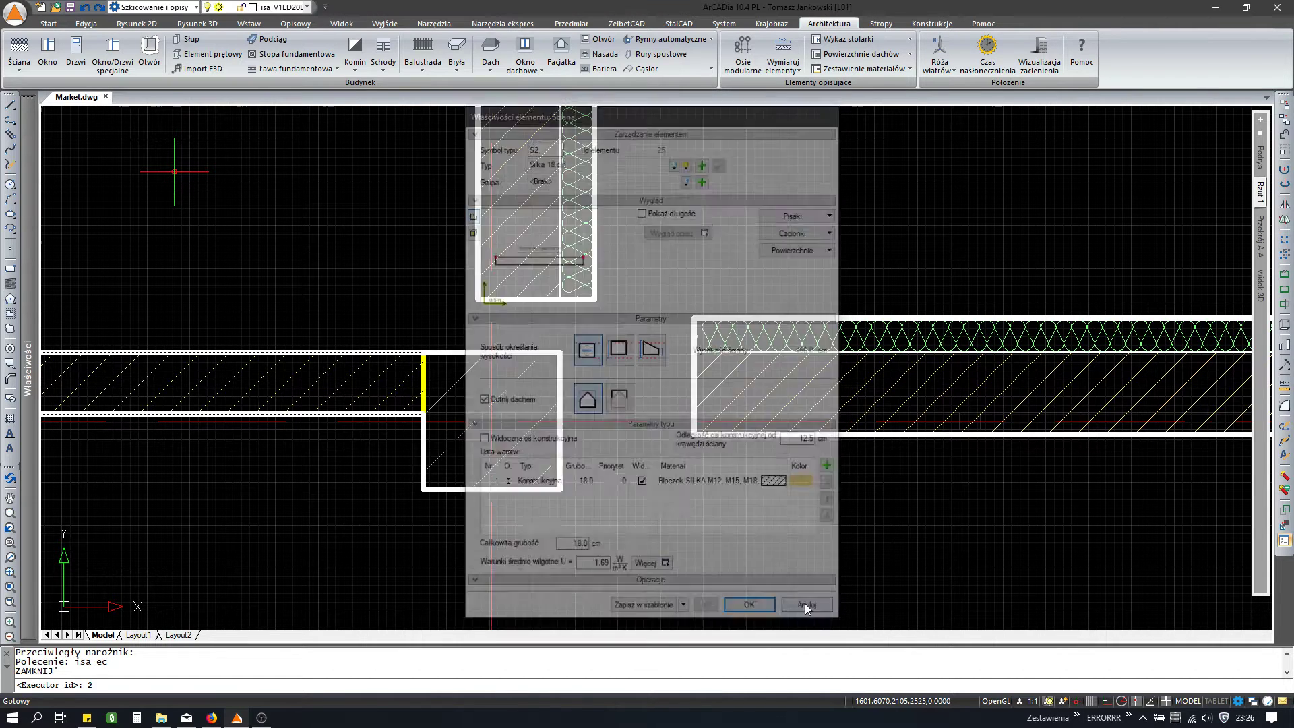
click(793, 384)
click(745, 389)
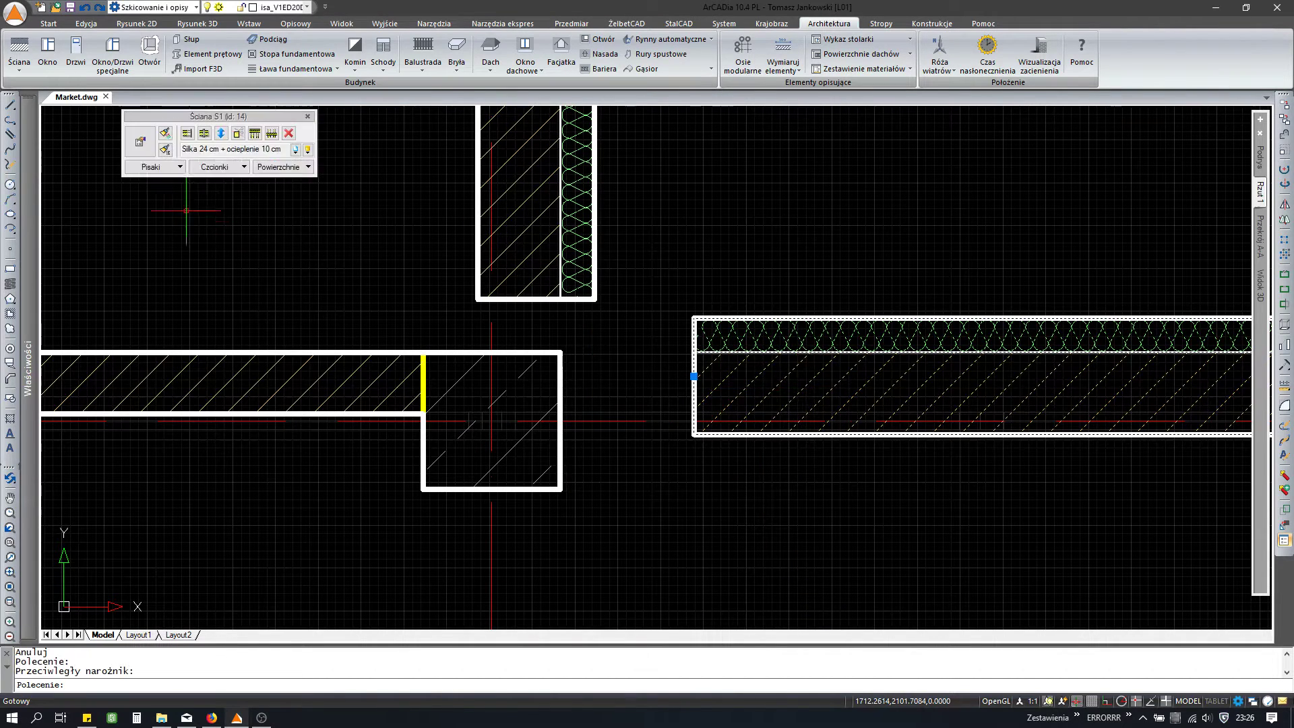
click(134, 152)
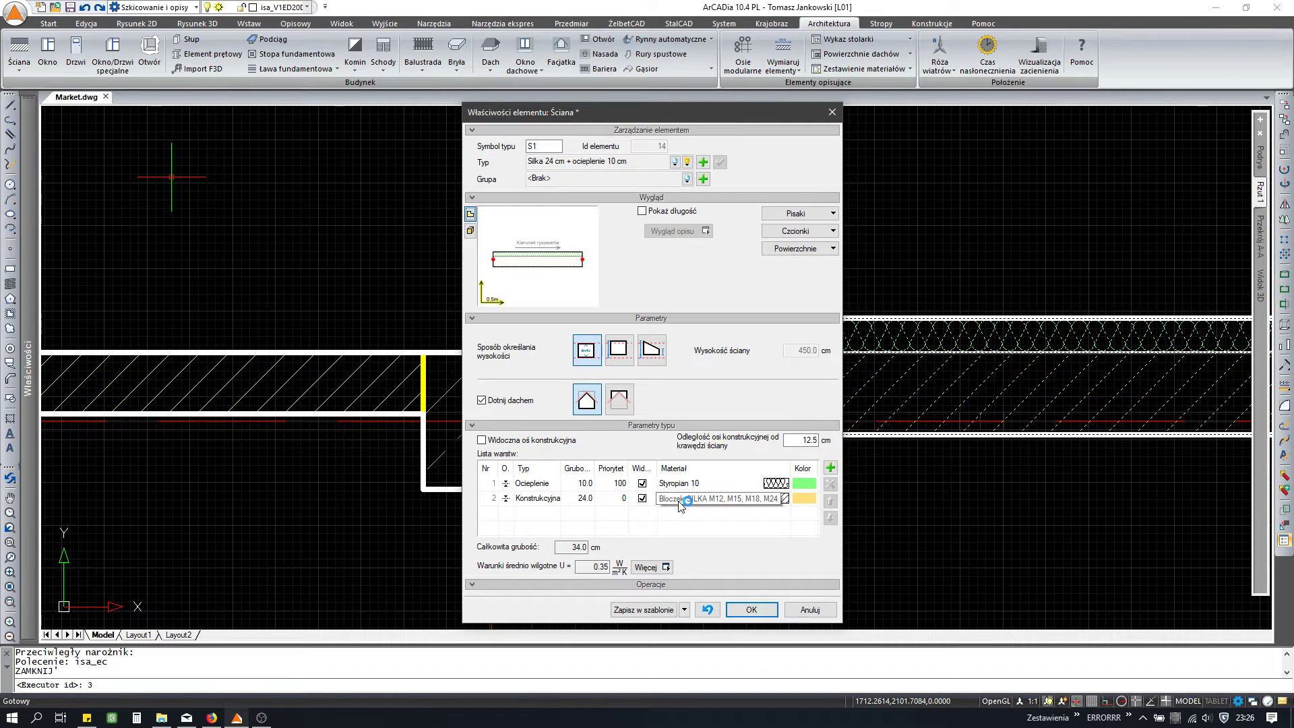
key(Return)
click(640, 438)
click(584, 305)
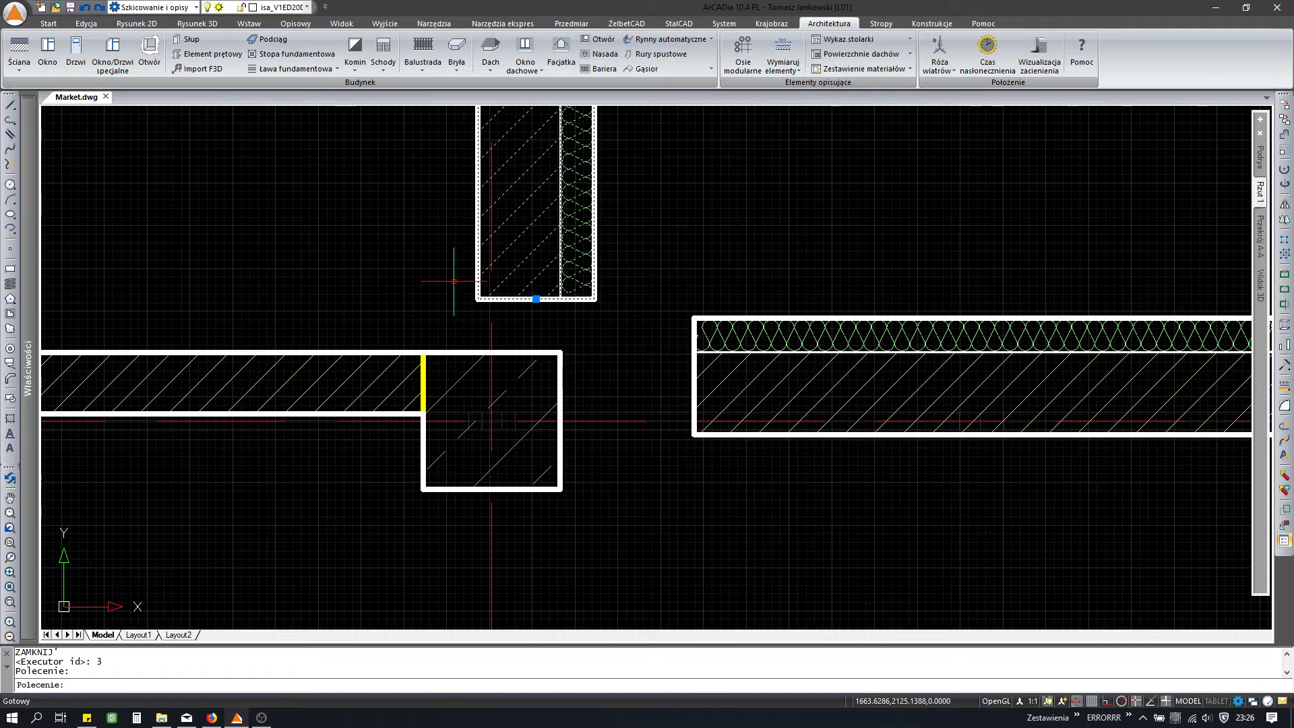
Step: Extend the upper wall down along the column with isa_pw
click(183, 135)
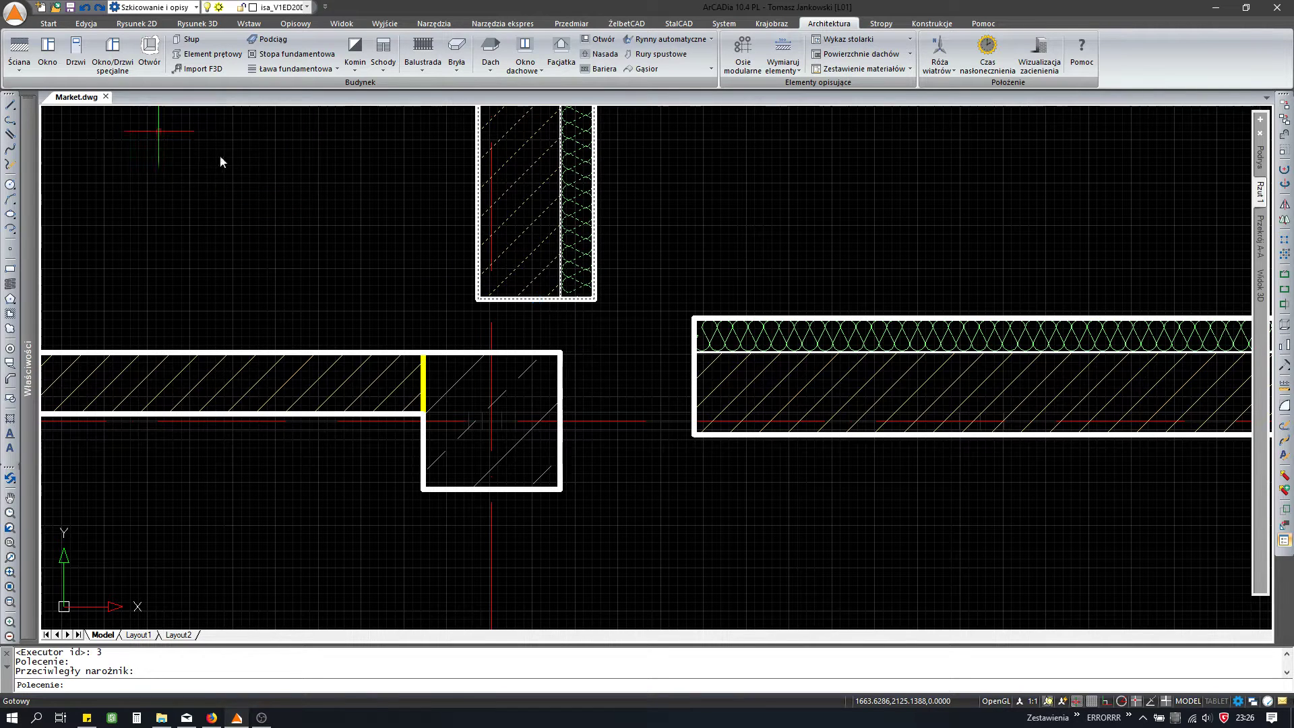
click(462, 314)
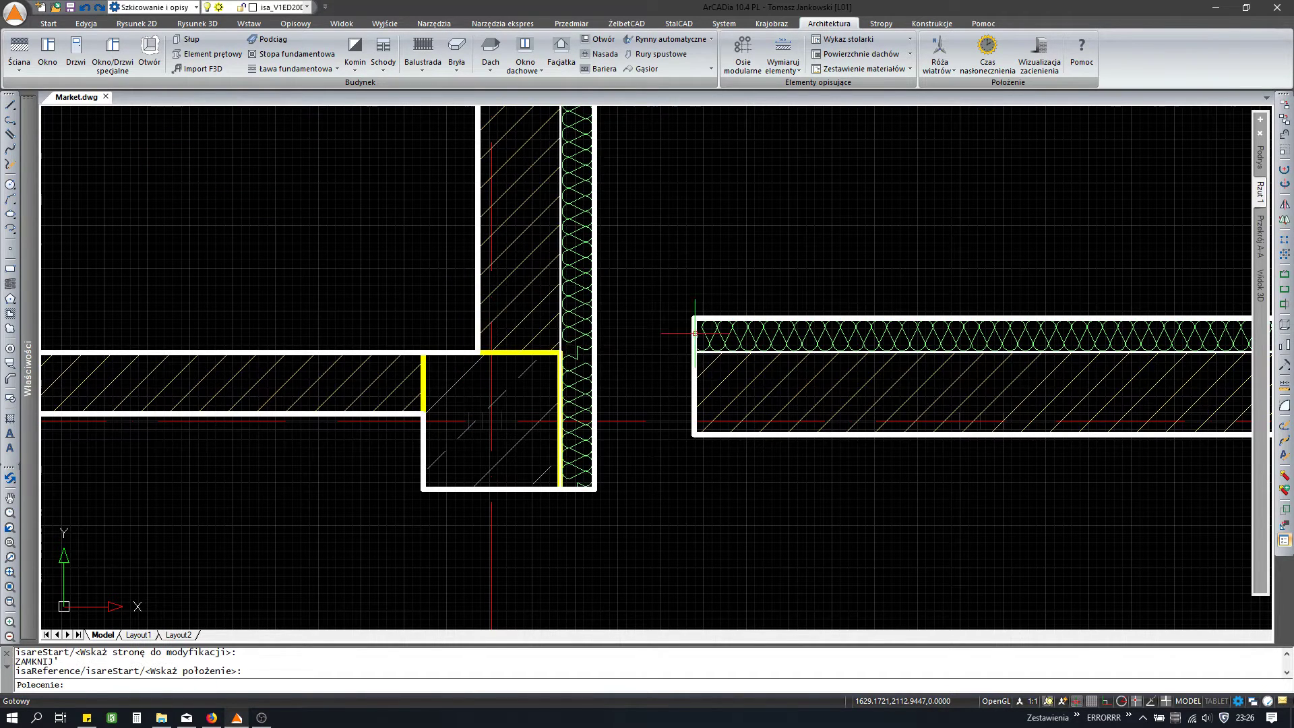
key(Escape)
Step: Extend the right insulated wall left to meet the vertical wall
click(740, 293)
click(702, 337)
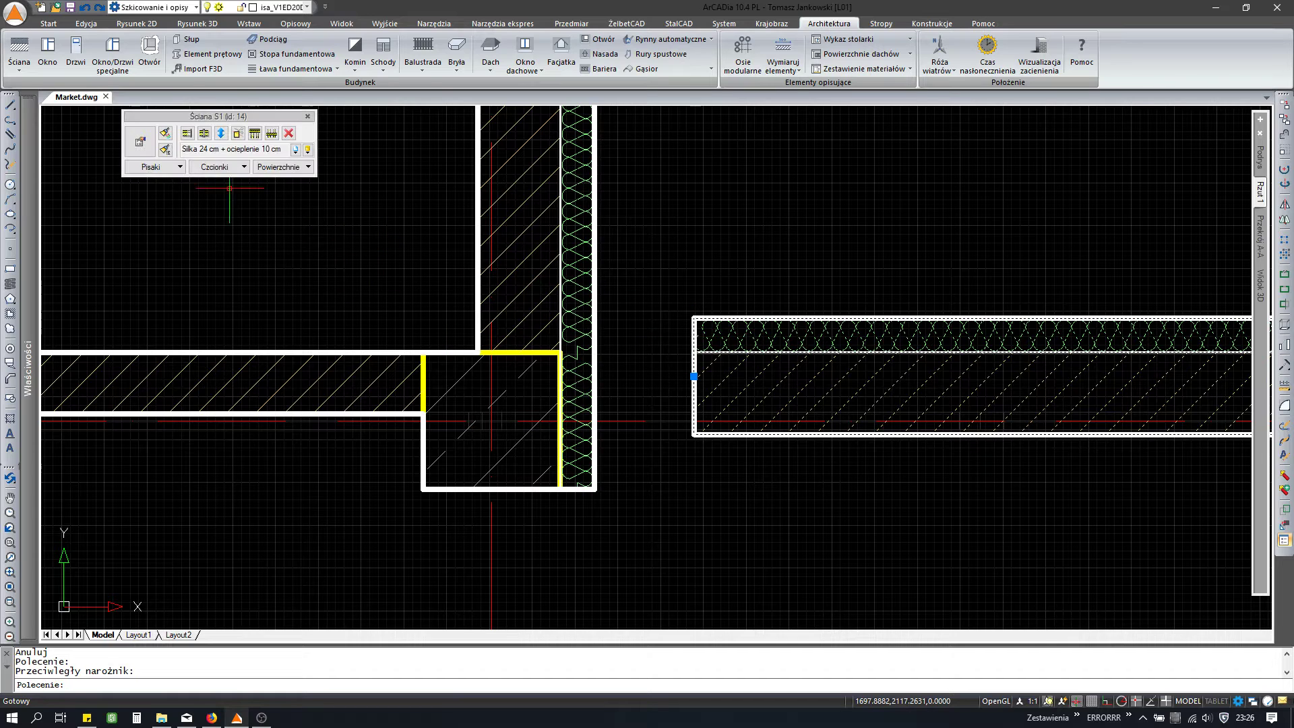
click(199, 135)
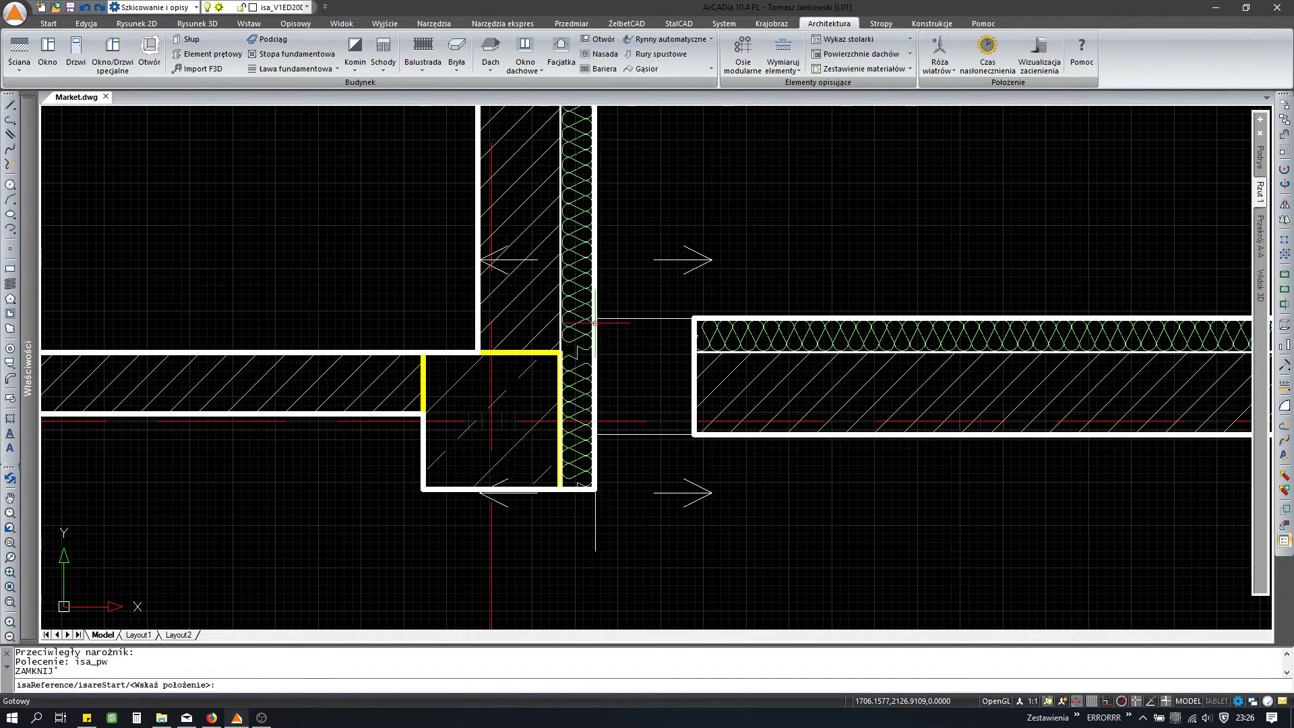
click(577, 342)
click(579, 404)
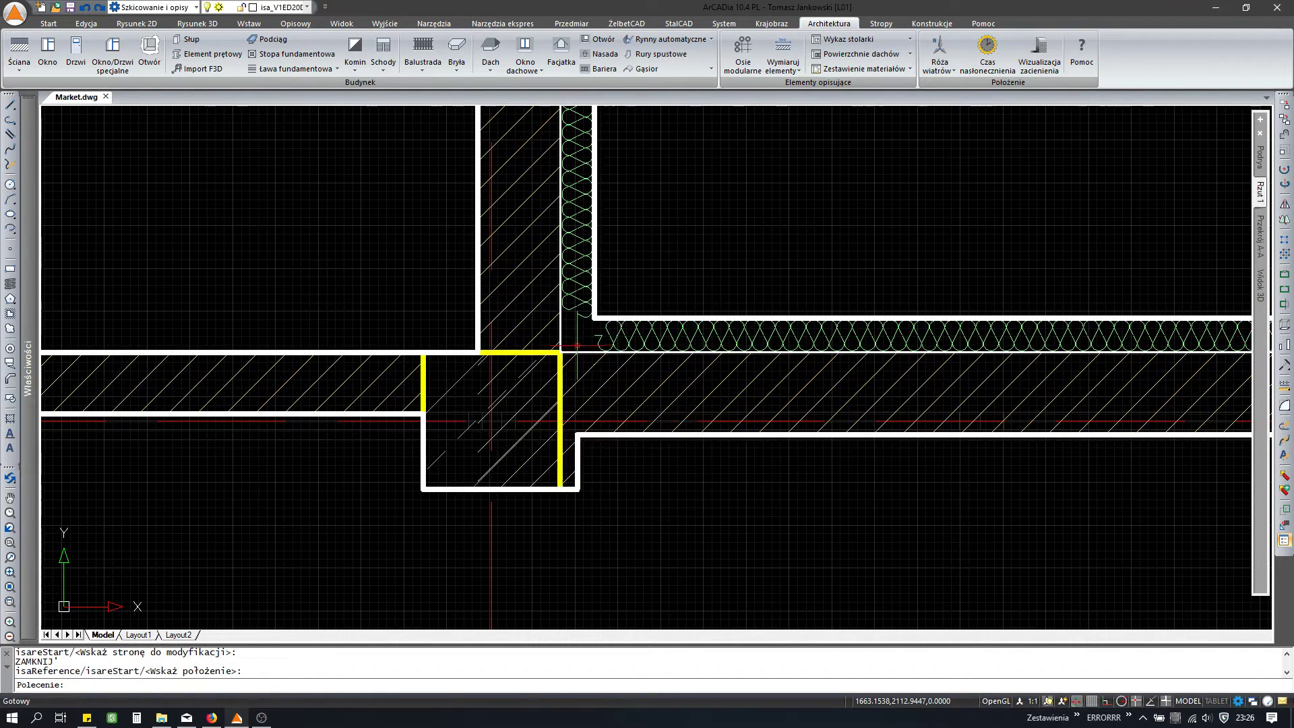
key(Escape)
Step: Trim the leftover wall stub at the column corner
click(641, 318)
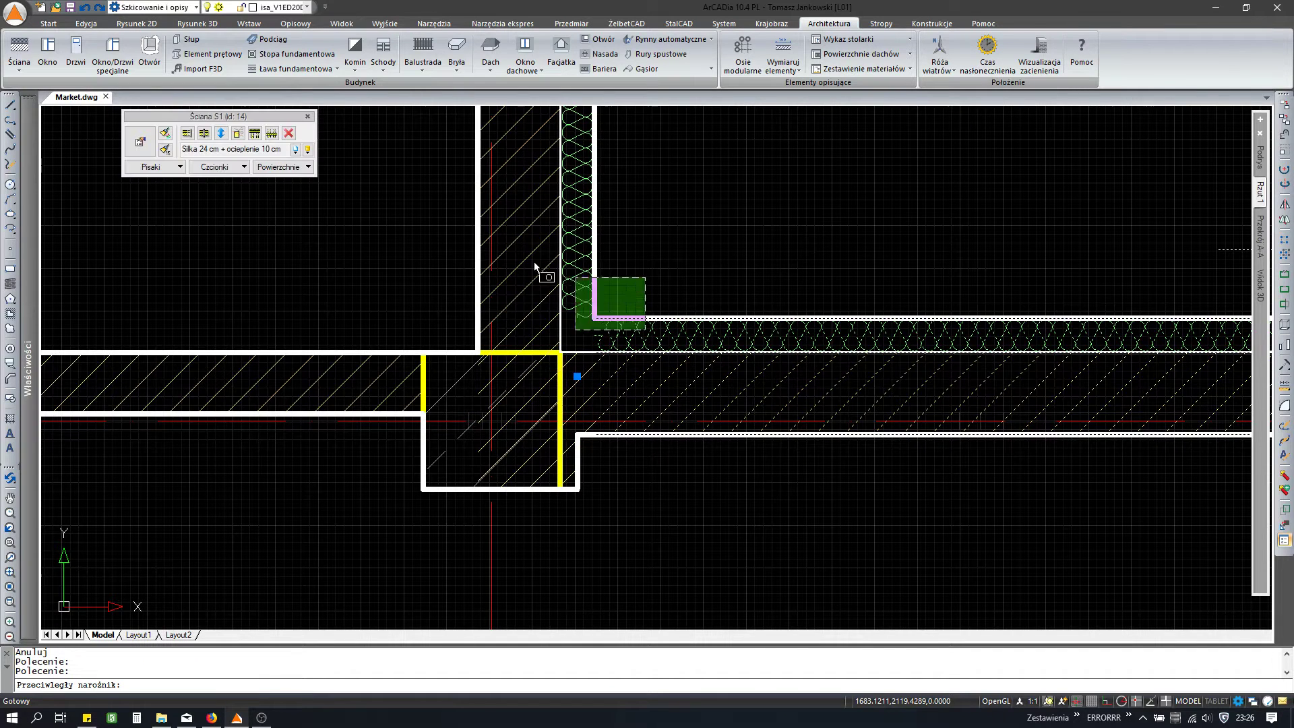
click(197, 136)
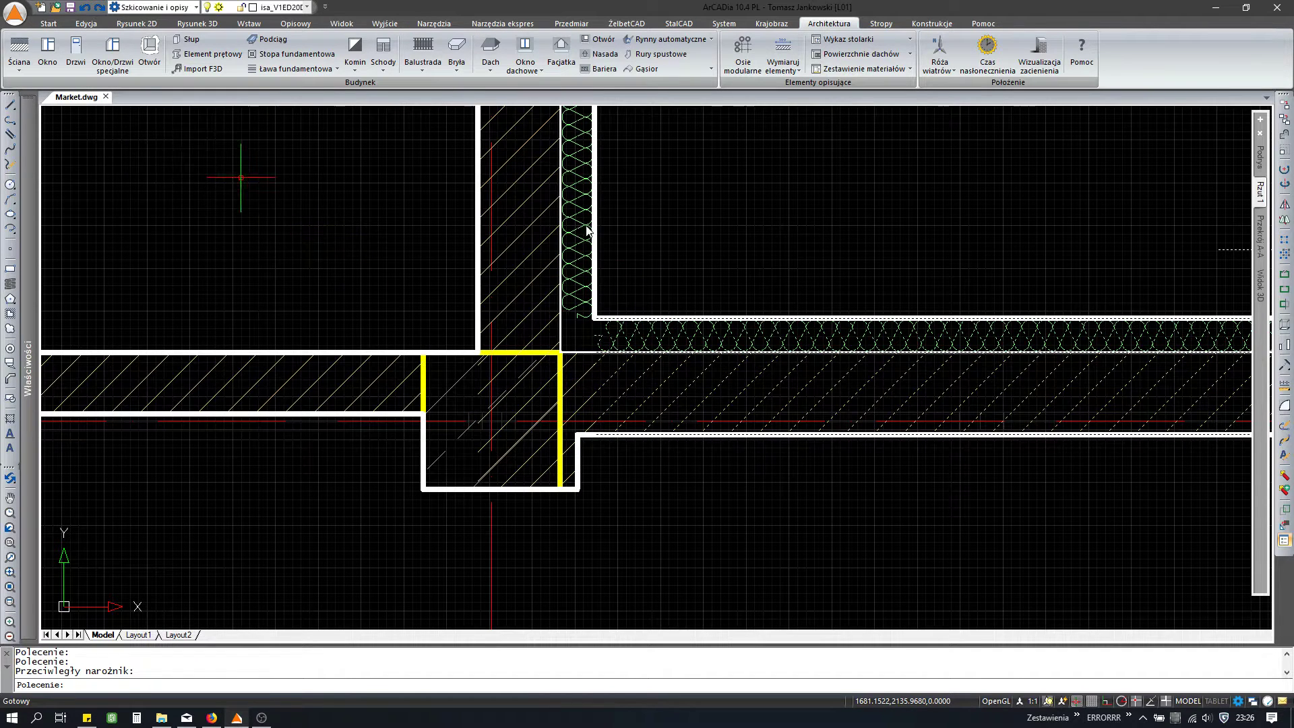
click(528, 351)
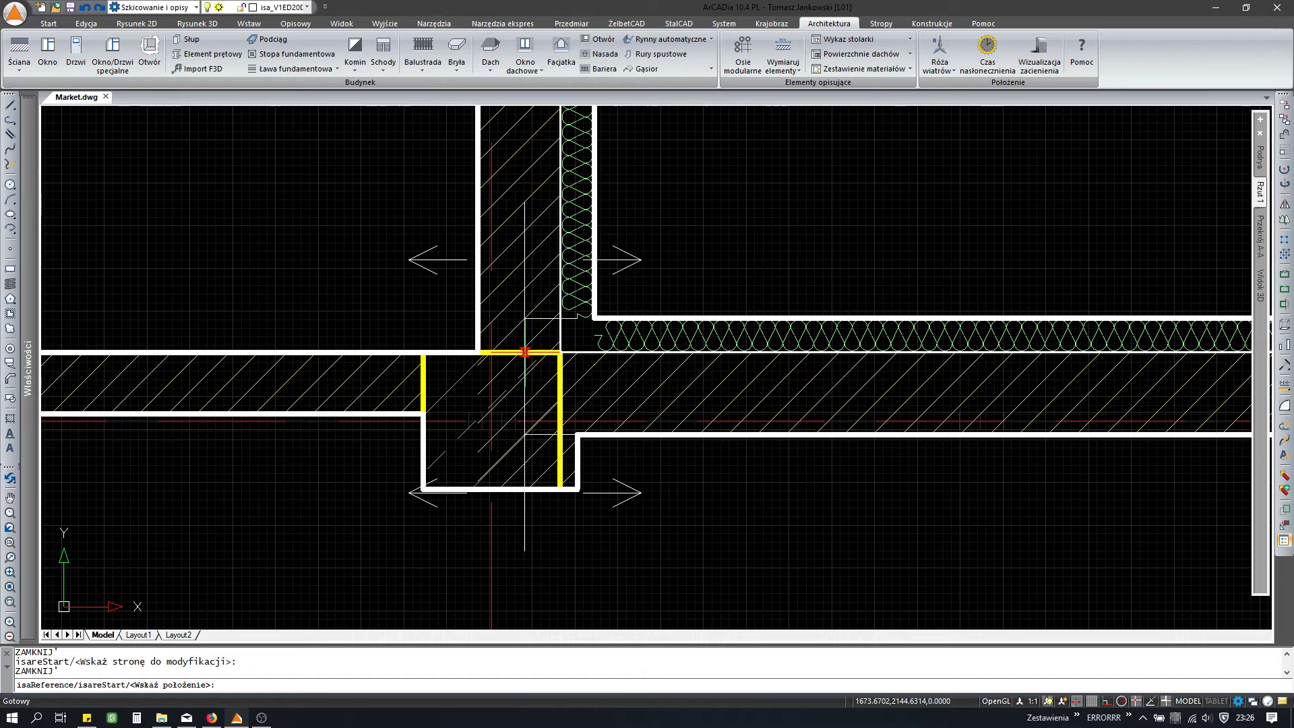
click(528, 351)
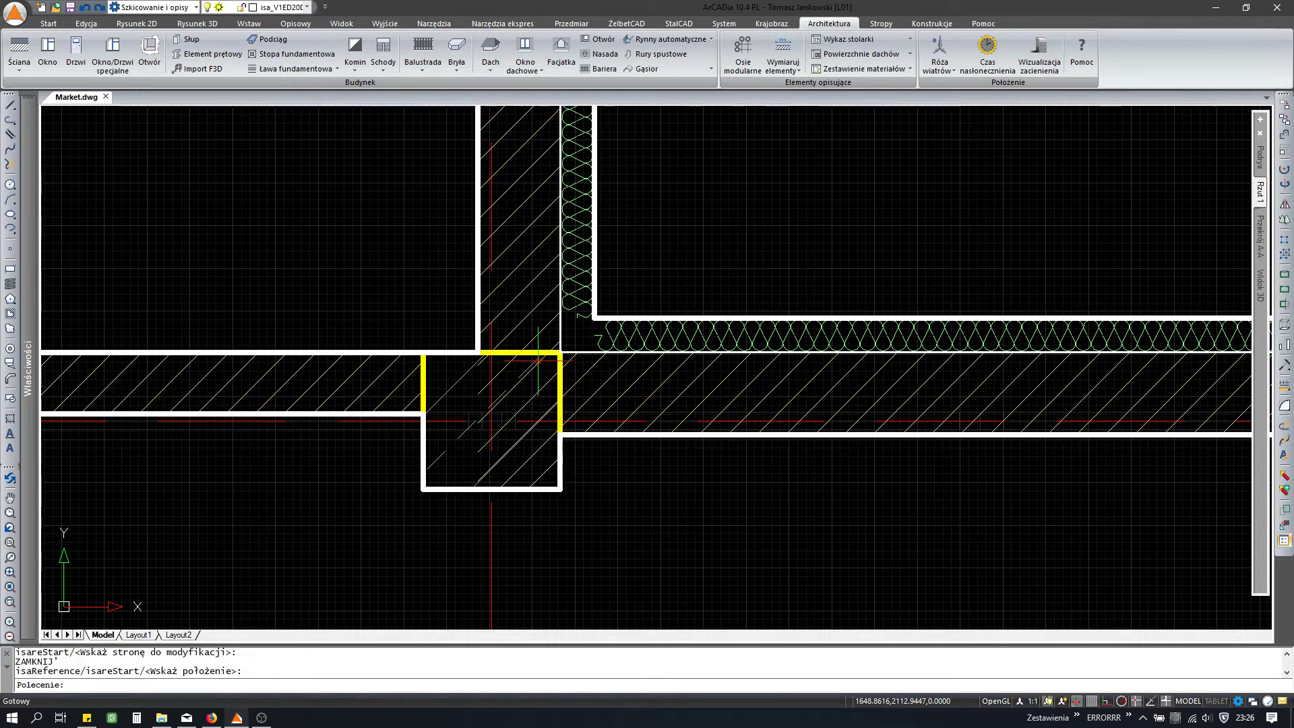
key(Escape)
Step: Split the 18 cm S2 wall at the column's first edge with isa_dw
scroll(518, 404, down, 4)
scroll(513, 412, down, 4)
mouse_move(462, 441)
middle_down()
mouse_move(702, 419)
mouse_move(583, 407)
middle_up()
scroll(527, 427, up, 3)
scroll(537, 421, down, 3)
scroll(773, 416, up, 5)
click(648, 381)
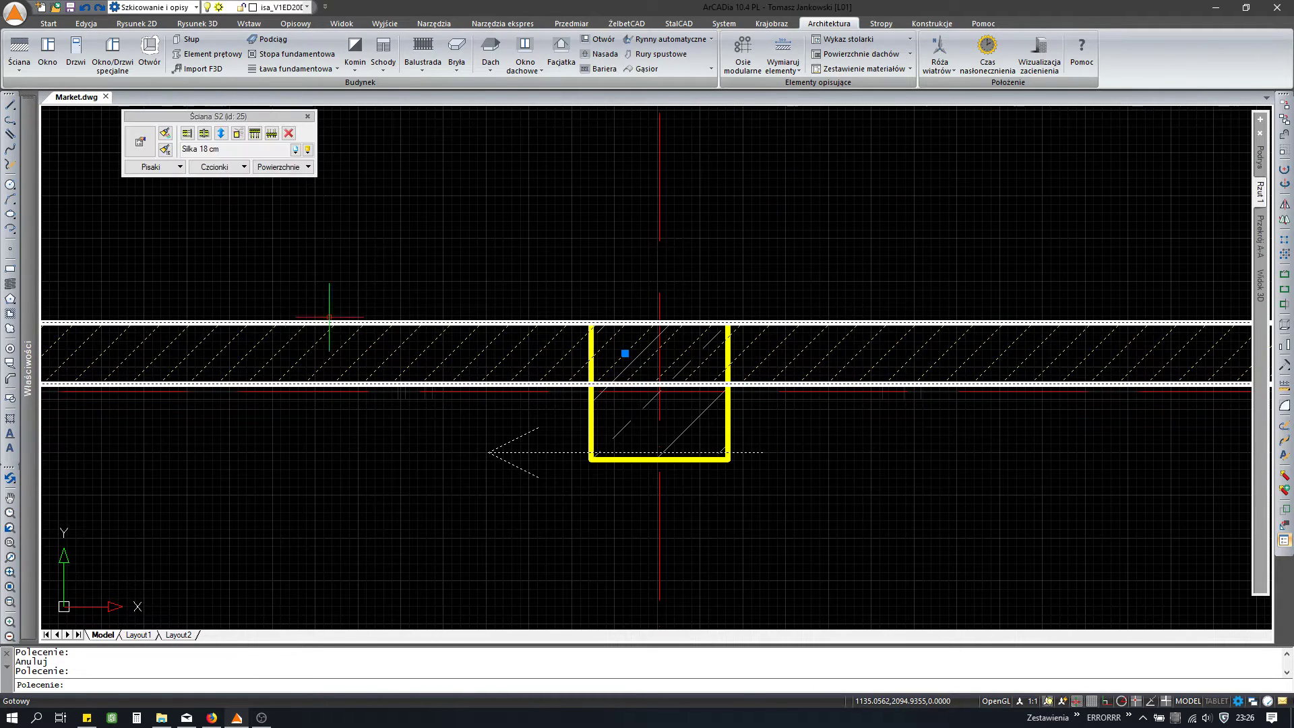
click(204, 134)
click(587, 328)
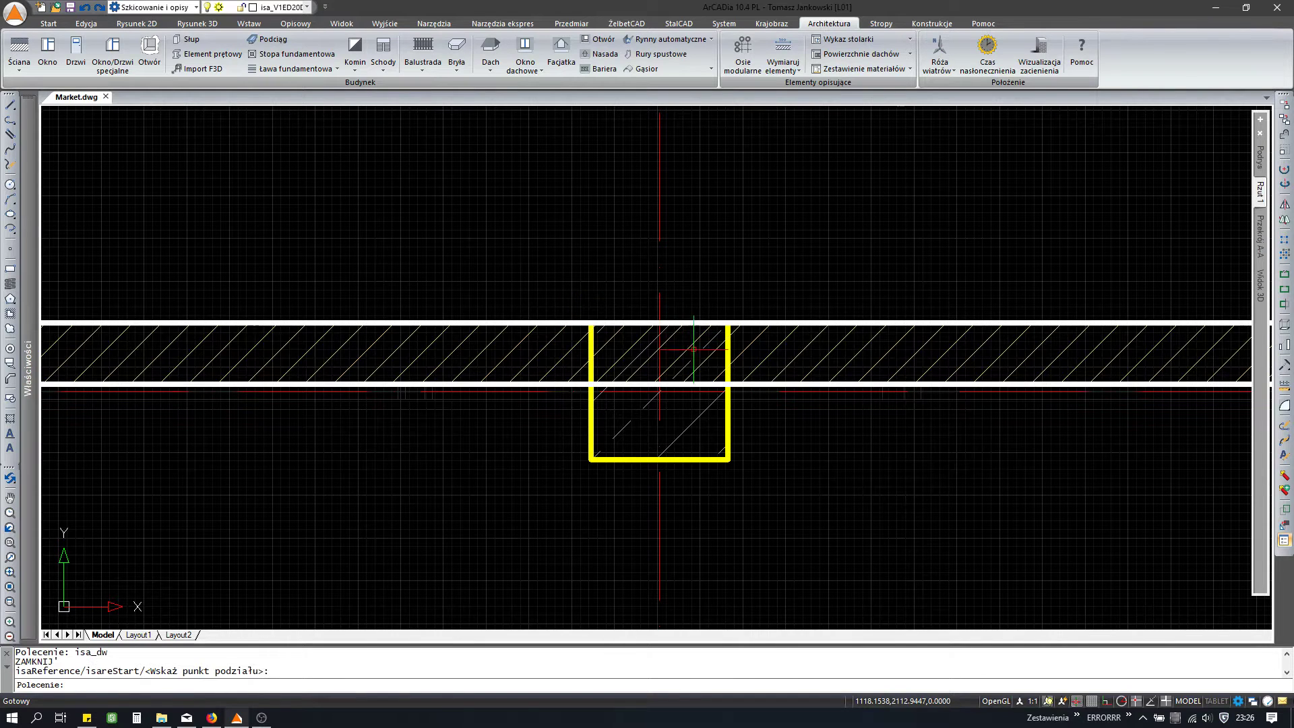
Step: Split the right-hand wall segment at the column's other edge
click(692, 348)
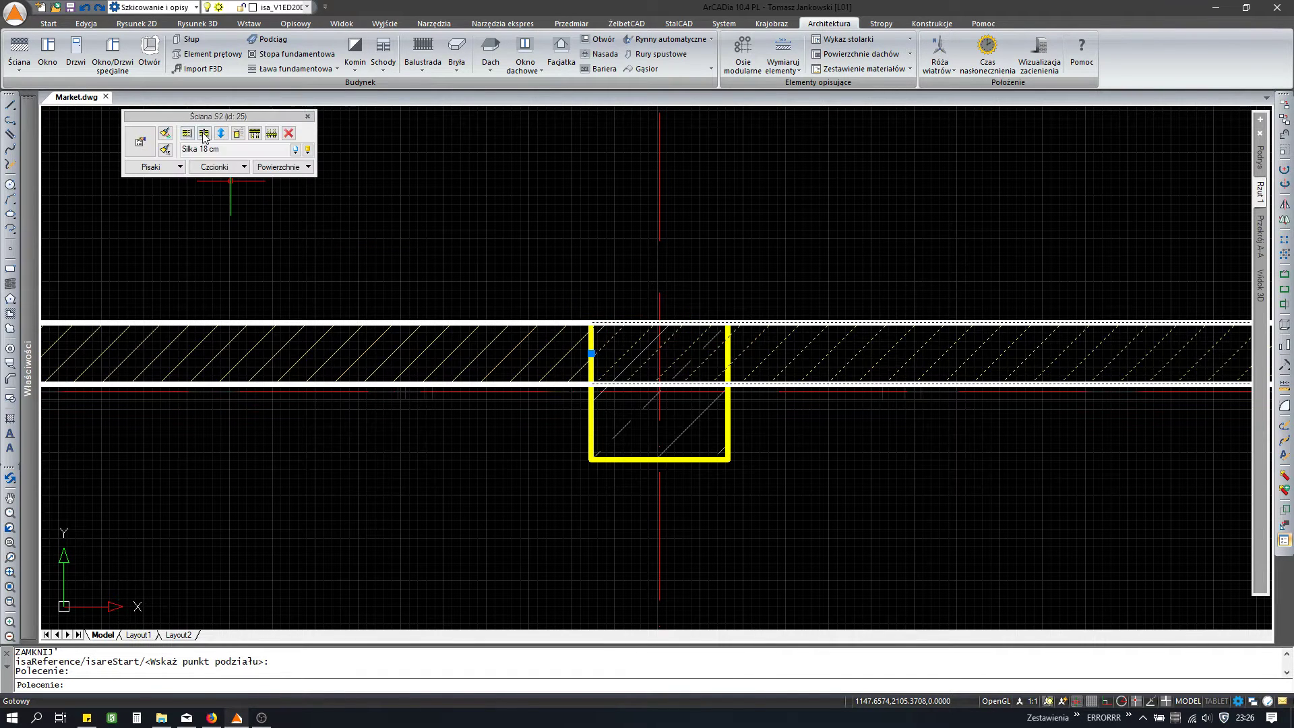
click(203, 134)
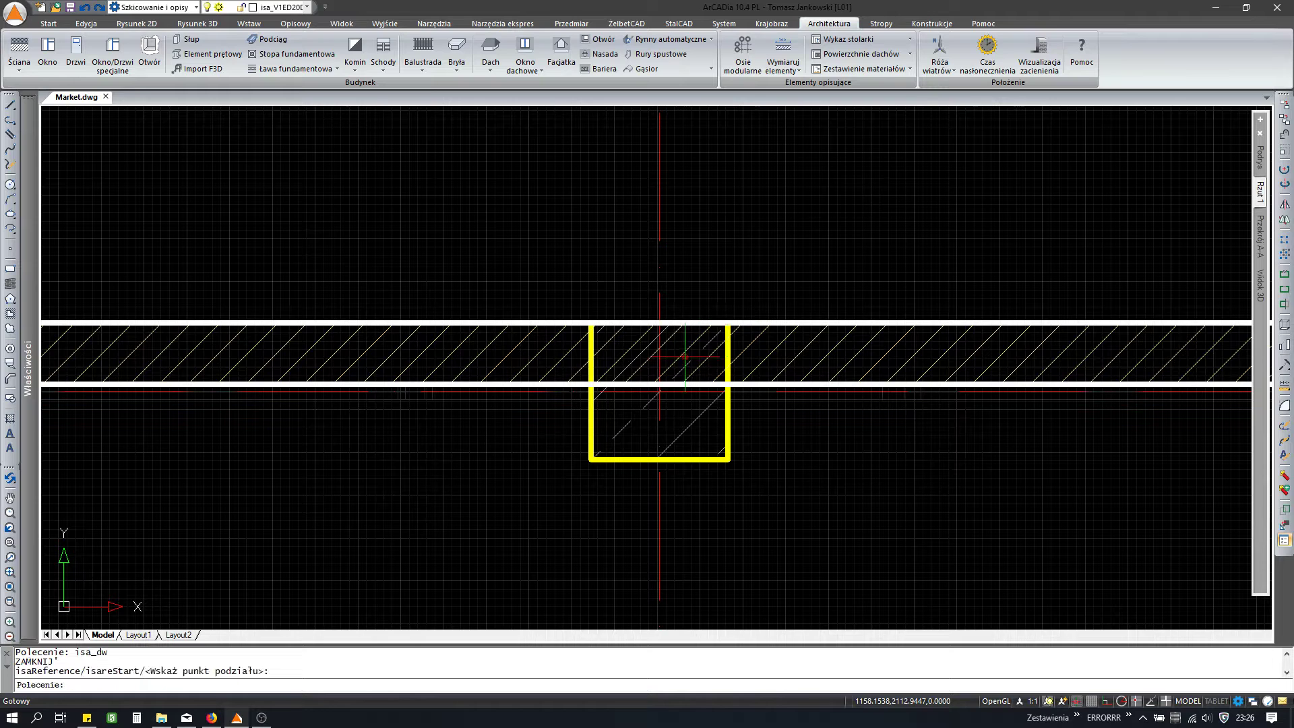
click(728, 323)
click(143, 155)
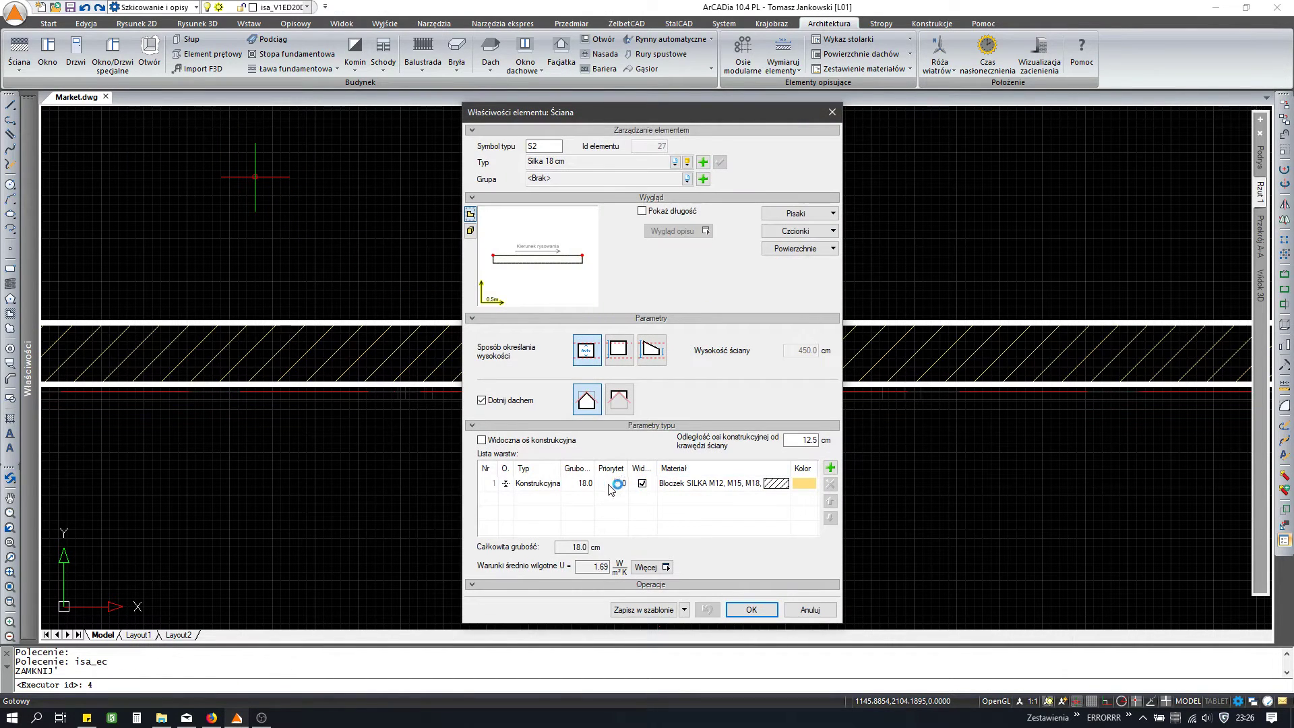
Step: Give the wall piece at the column a 40 cm layer with a new hatch pattern
click(577, 484)
text(0)
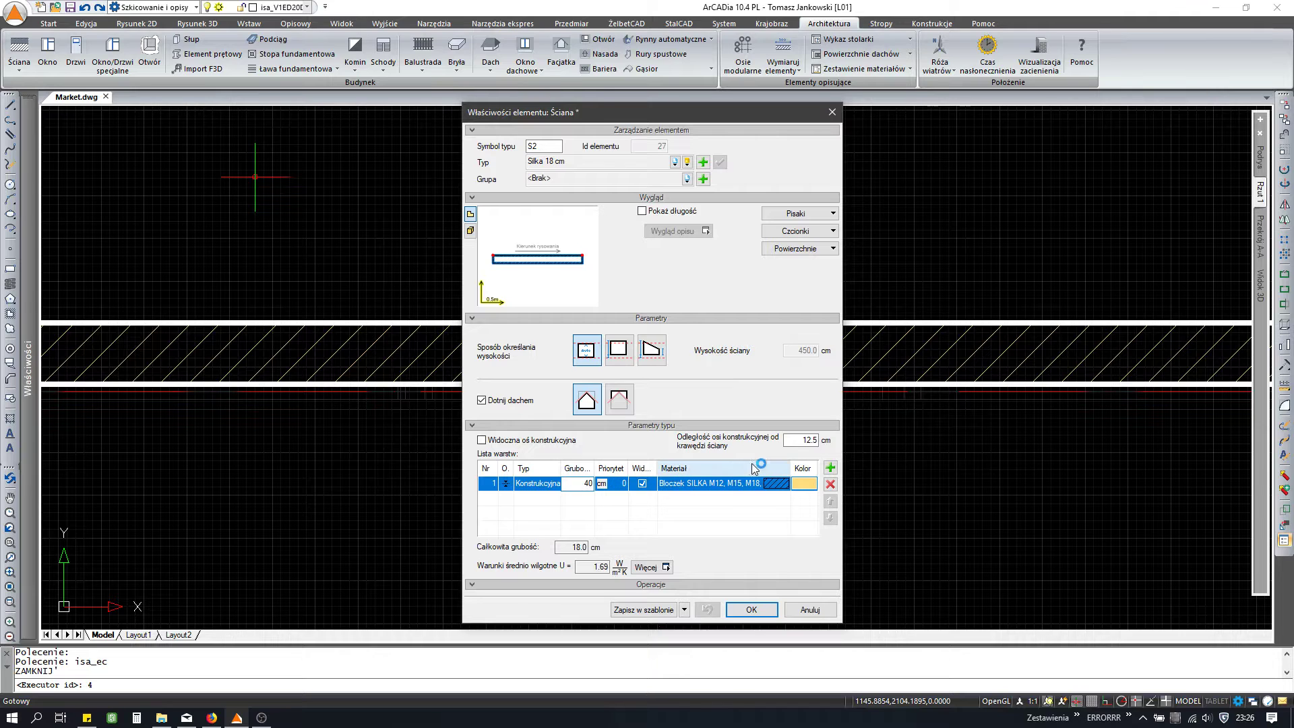
click(748, 483)
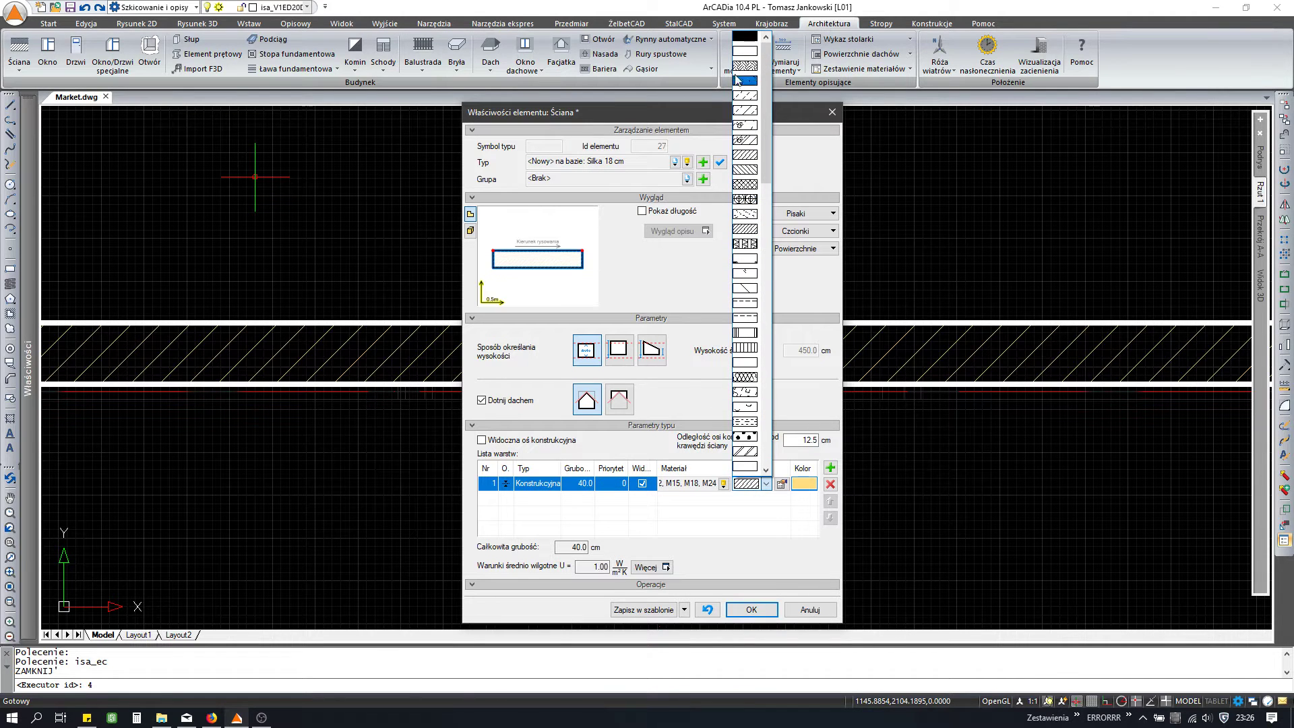
click(736, 80)
click(753, 610)
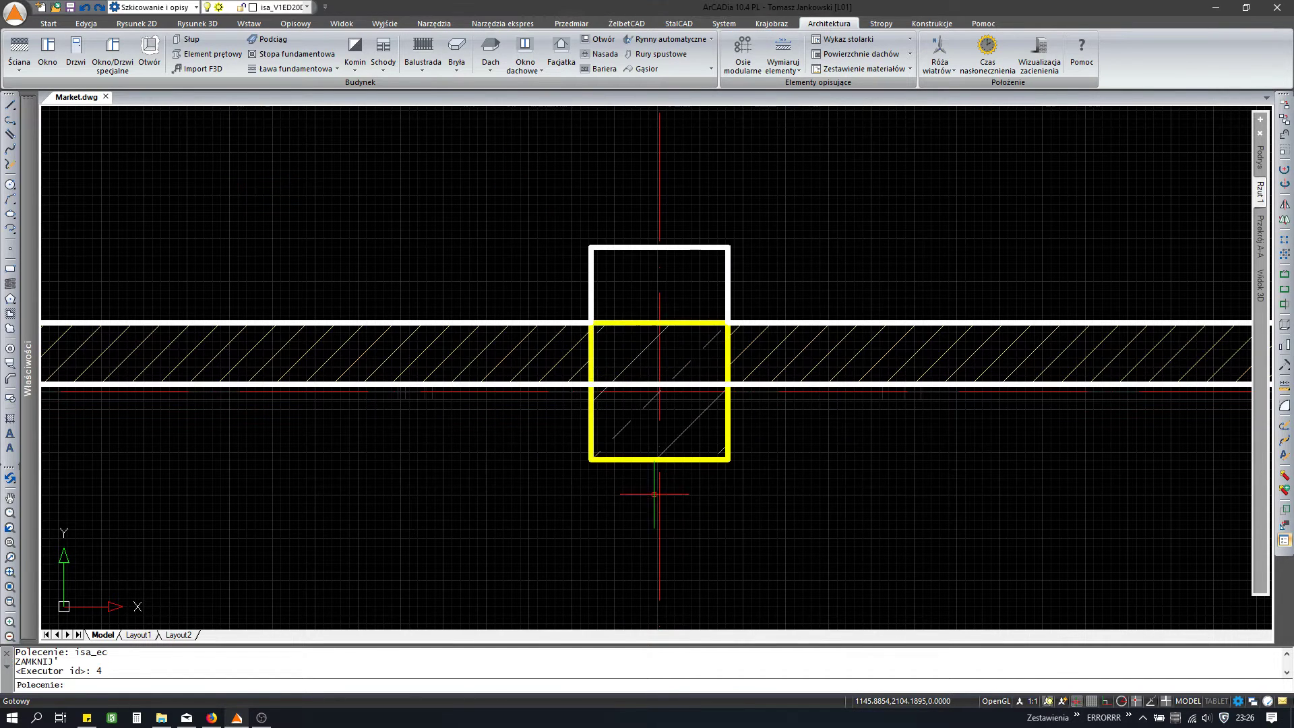
click(646, 685)
text(m)
Step: Start moving the thickened wall piece from its corner base point, then cancel the move
key(Return)
click(695, 250)
key(Return)
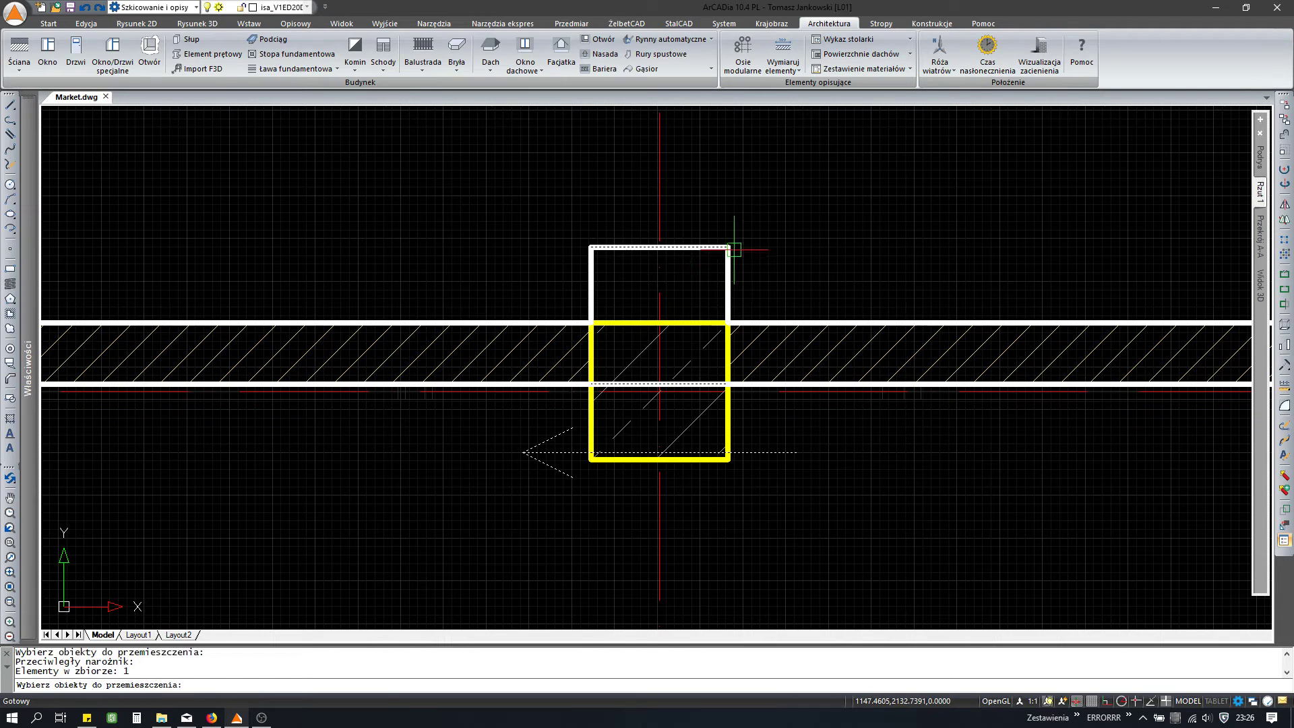
click(728, 247)
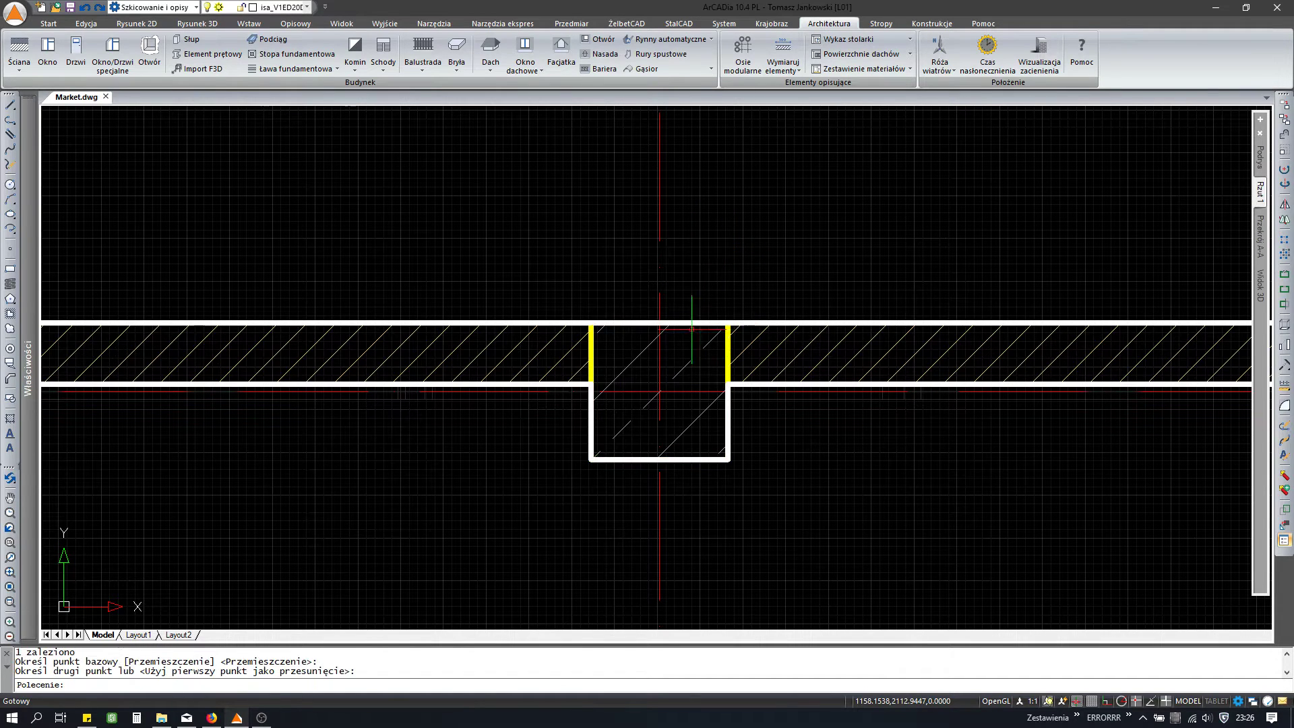
key(Escape)
scroll(607, 404, down, 5)
scroll(613, 454, up, 3)
scroll(661, 549, up, 3)
Step: Move the Pokoj room label to just below the columned wall
scroll(661, 549, up, 2)
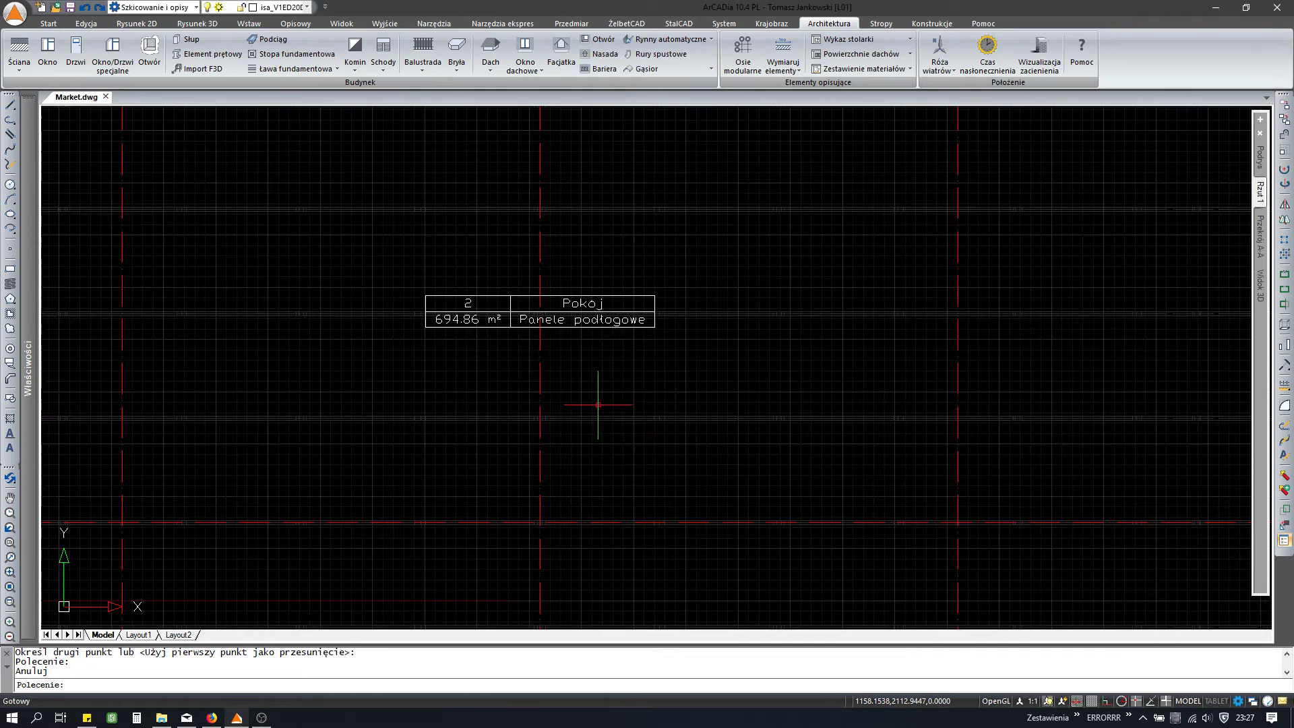
text(m)
key(Return)
click(581, 320)
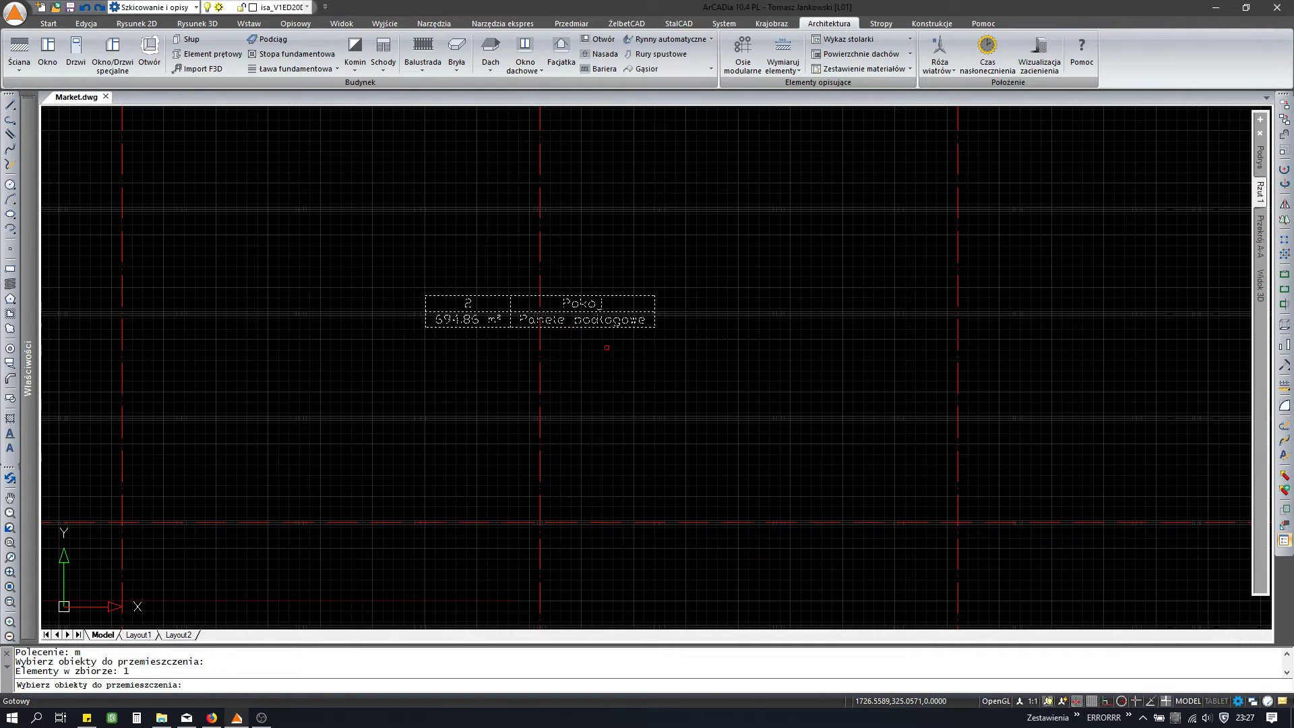
scroll(600, 497, down, 4)
key(Return)
click(601, 491)
scroll(599, 499, up, 4)
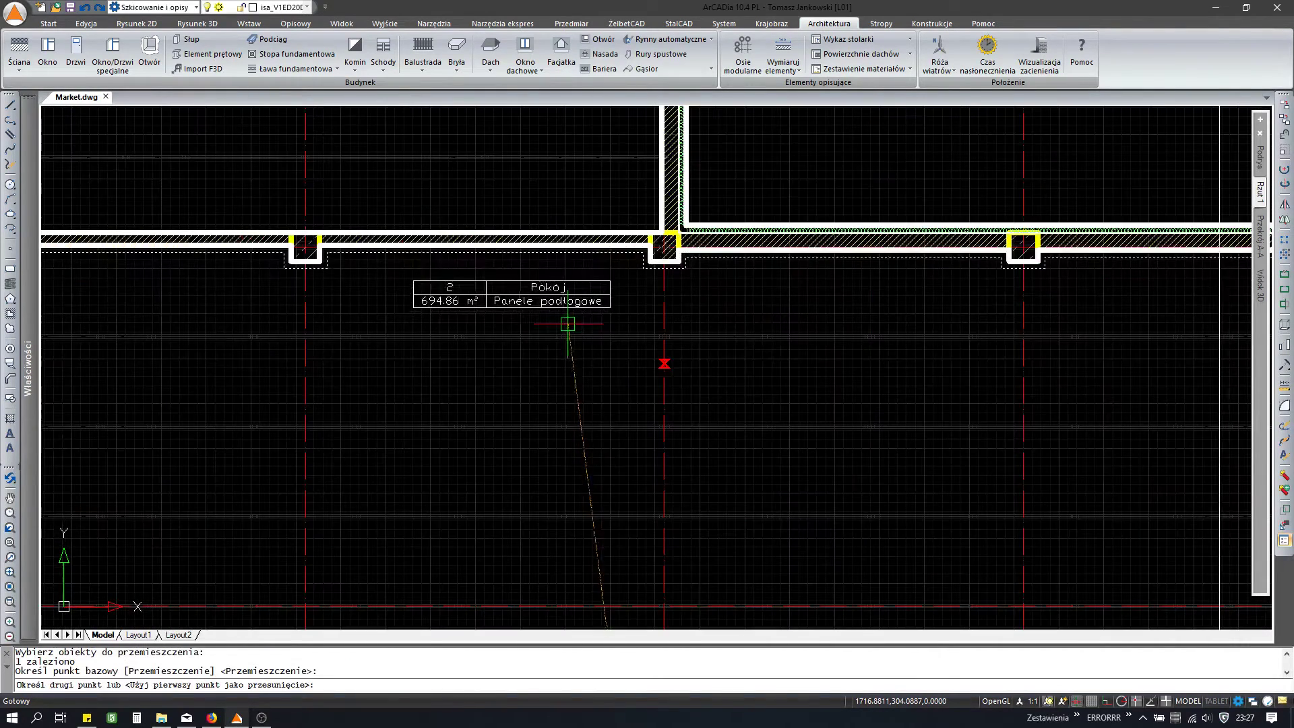
click(570, 323)
key(Escape)
Step: Pan and zoom across the plan to review the walls wrapped around the columns
middle_drag(671, 295, 319, 330)
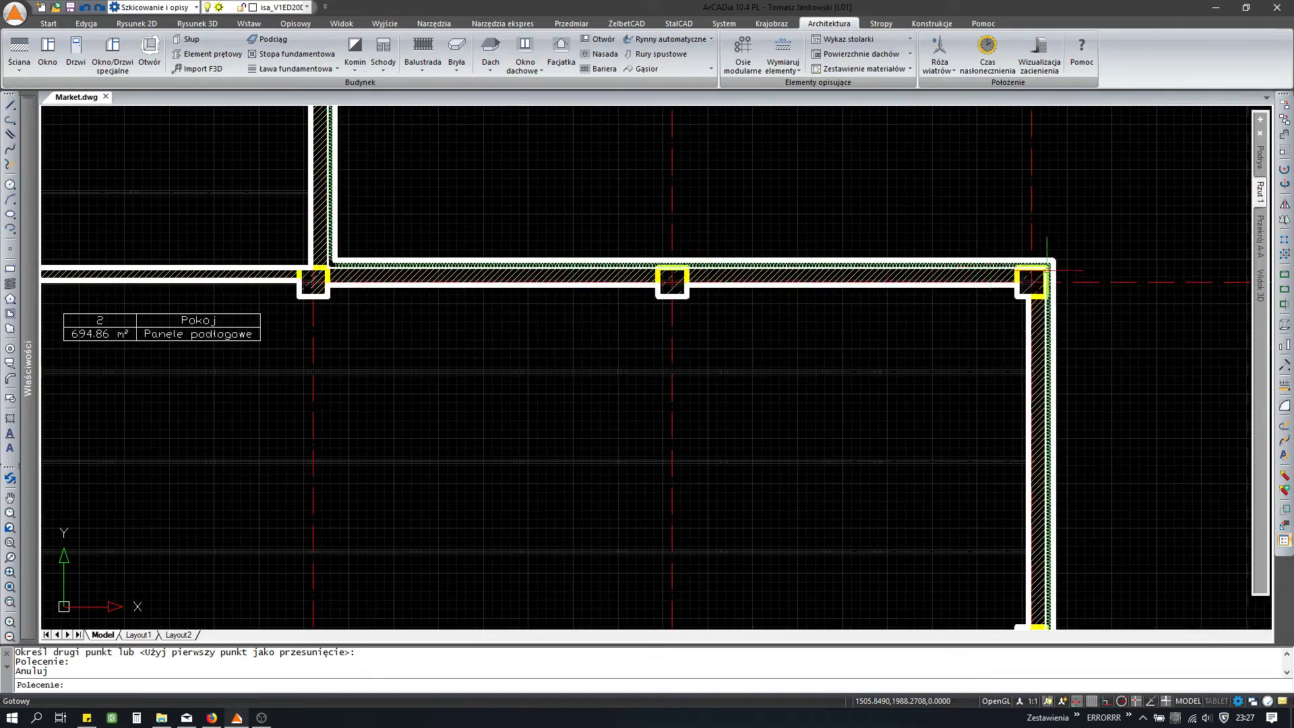
scroll(1073, 276, up, 5)
scroll(1010, 304, down, 3)
scroll(991, 302, down, 2)
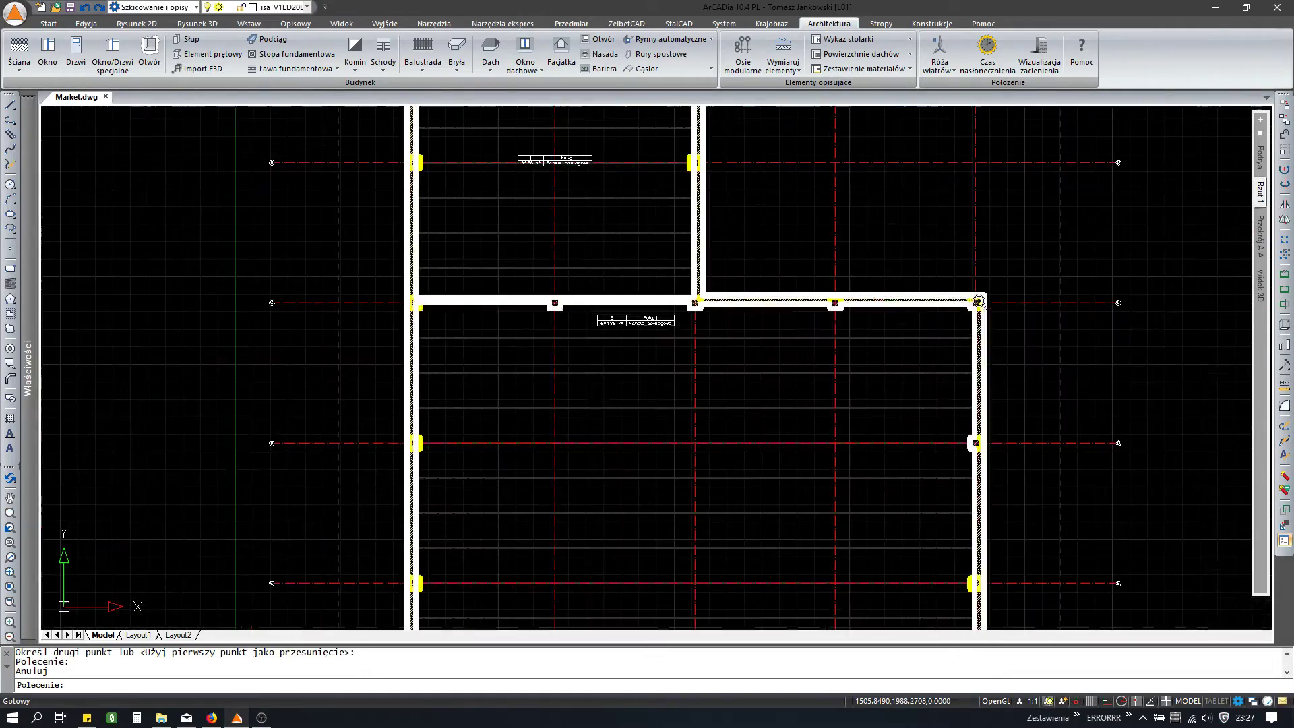
scroll(485, 297, up, 5)
scroll(515, 297, down, 5)
scroll(532, 352, down, 4)
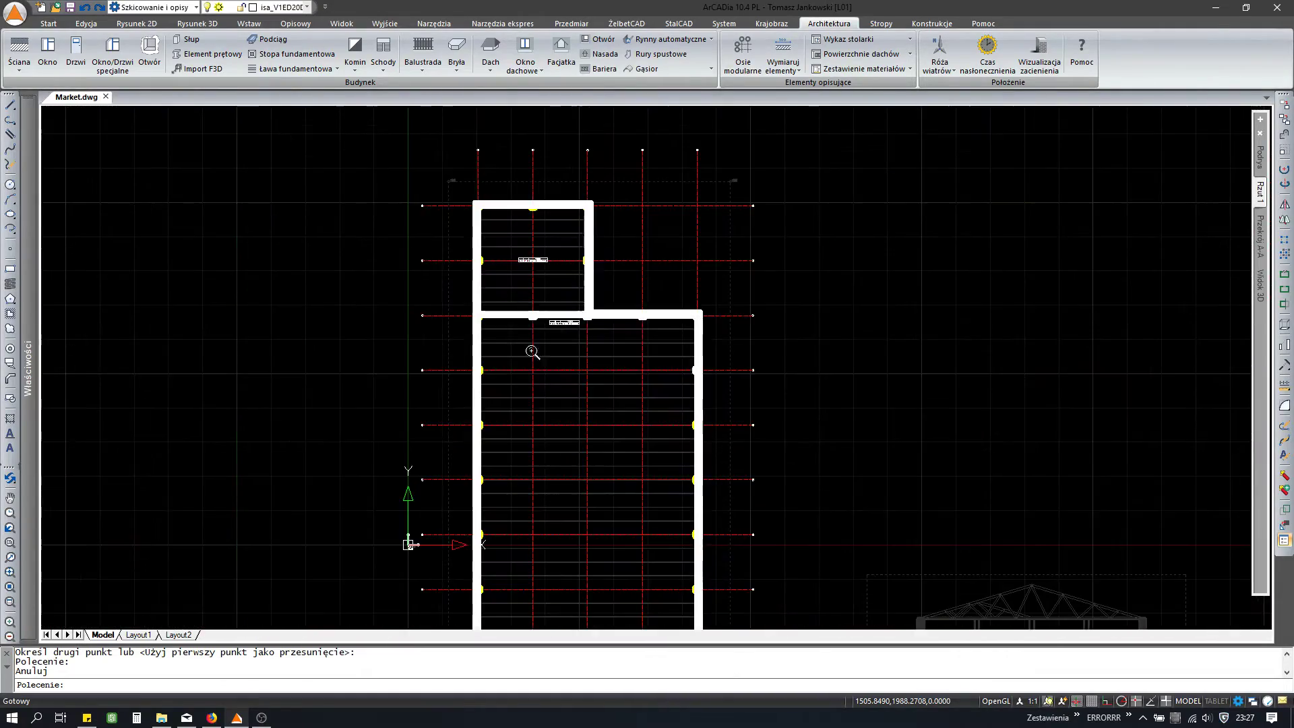
scroll(549, 327, up, 3)
scroll(558, 332, up, 3)
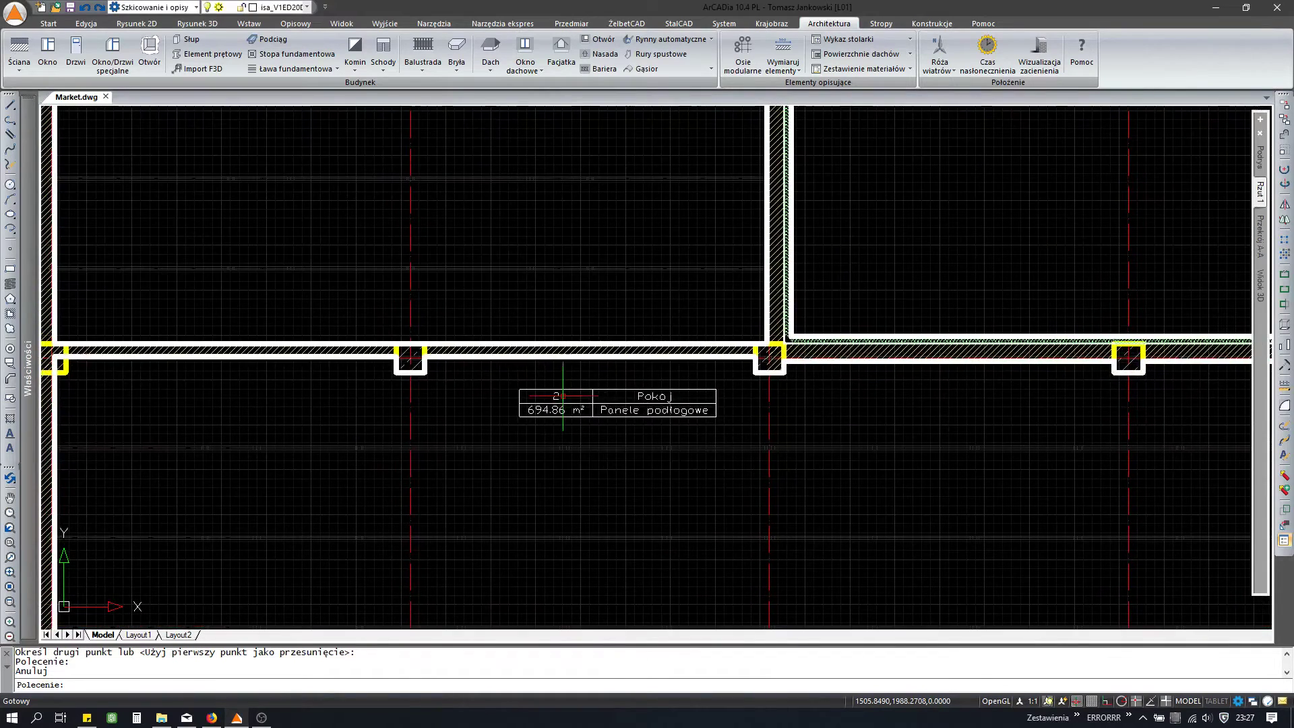
scroll(558, 332, up, 2)
scroll(580, 367, down, 2)
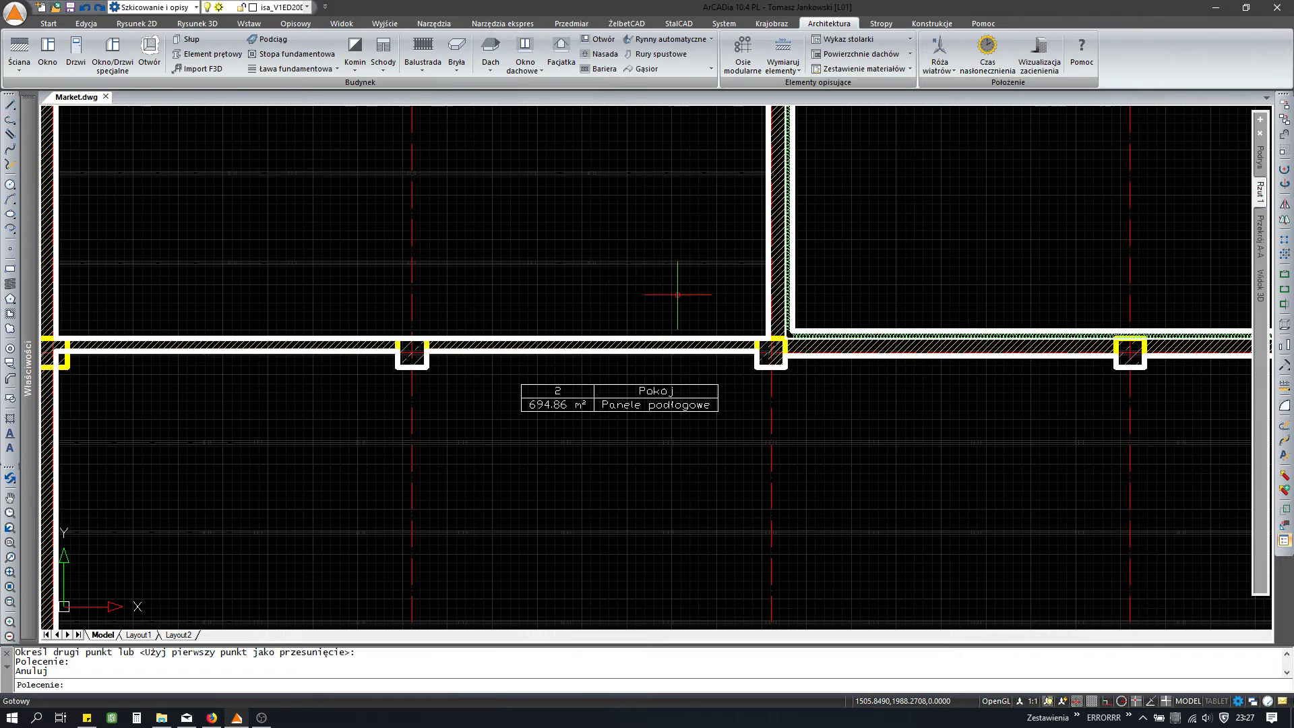
mouse_move(677, 294)
middle_down()
mouse_move(497, 341)
mouse_move(491, 260)
middle_up()
scroll(491, 260, down, 2)
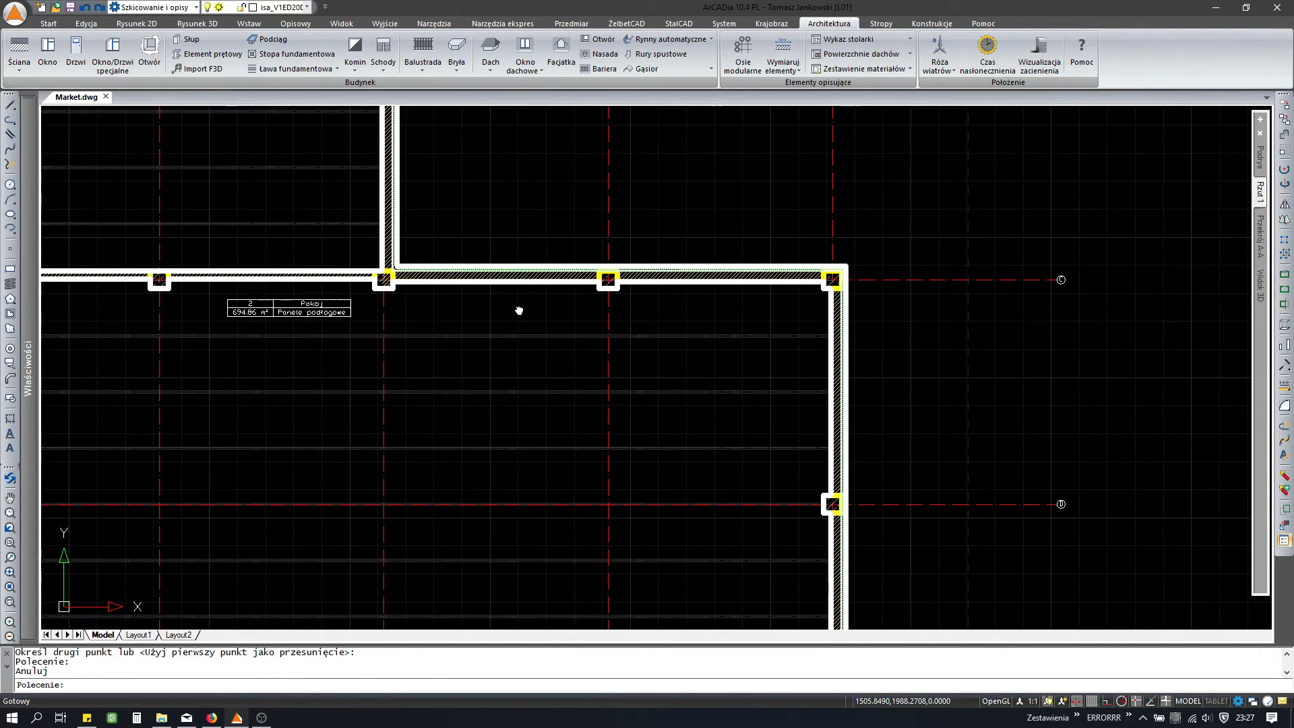
middle_drag(519, 310, 525, 293)
Step: Close Market.dwg and answer the save-changes prompt
click(106, 97)
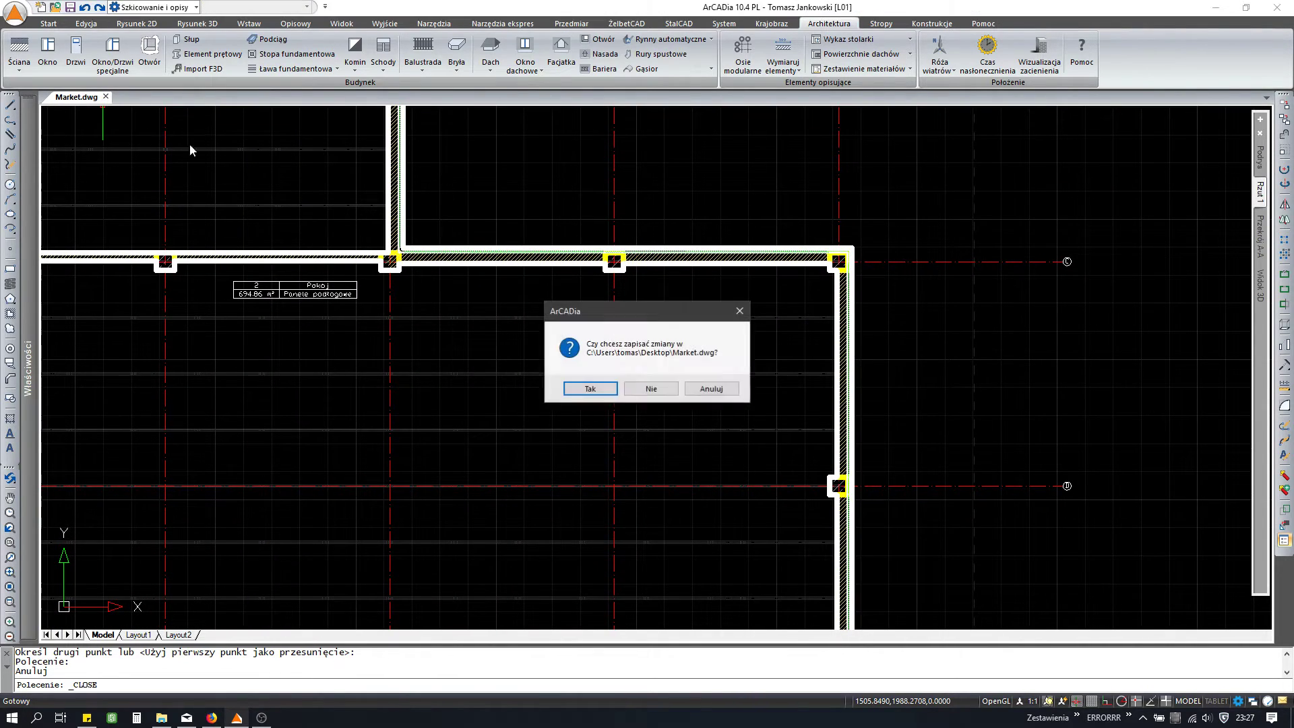
click(637, 392)
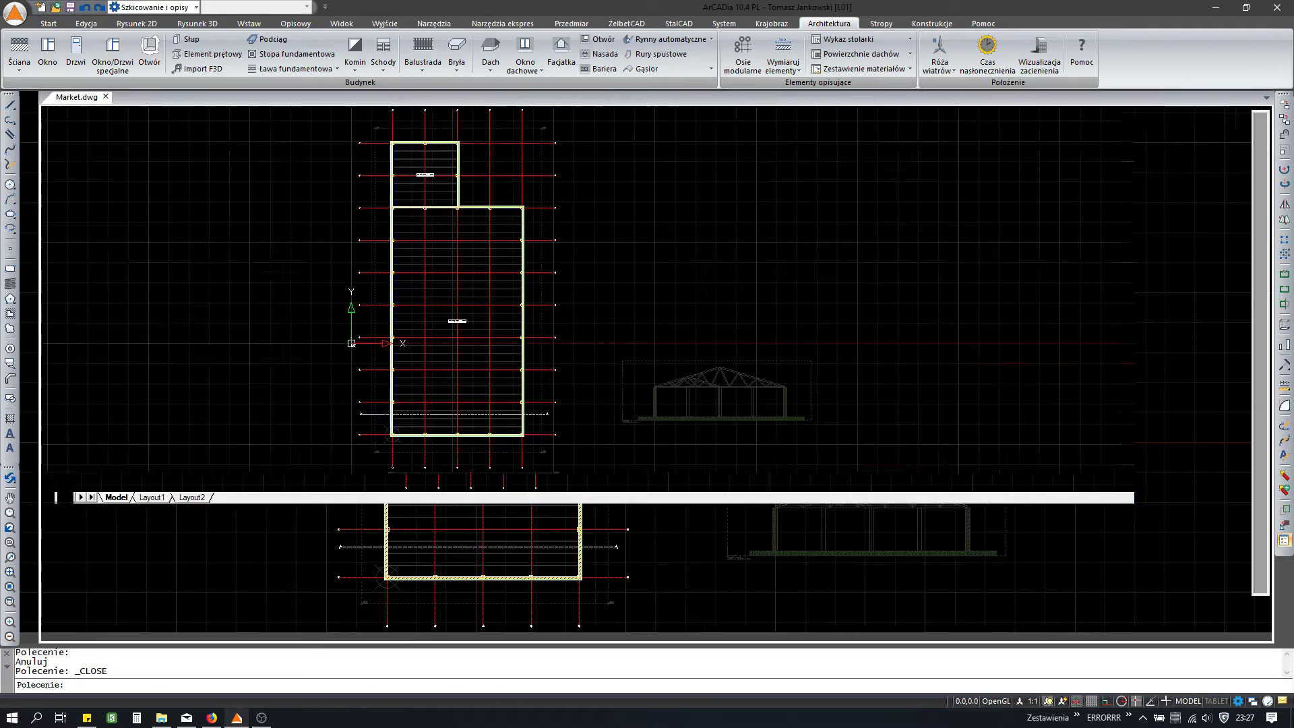
Step: Move the room 3 Pokój label (694.86 m²) up beside the upper-right wall corner
scroll(491, 401, up, 3)
scroll(505, 406, up, 2)
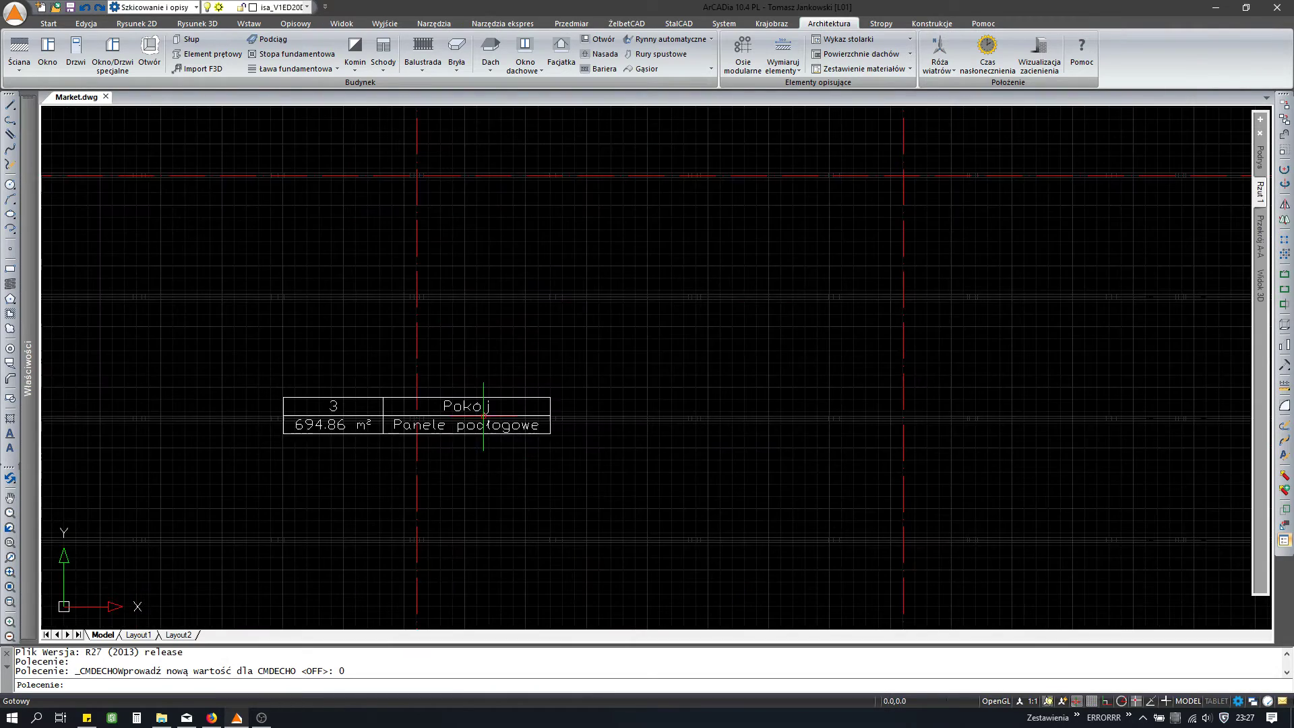
text(m)
key(Return)
click(522, 409)
key(Return)
scroll(641, 228, down, 5)
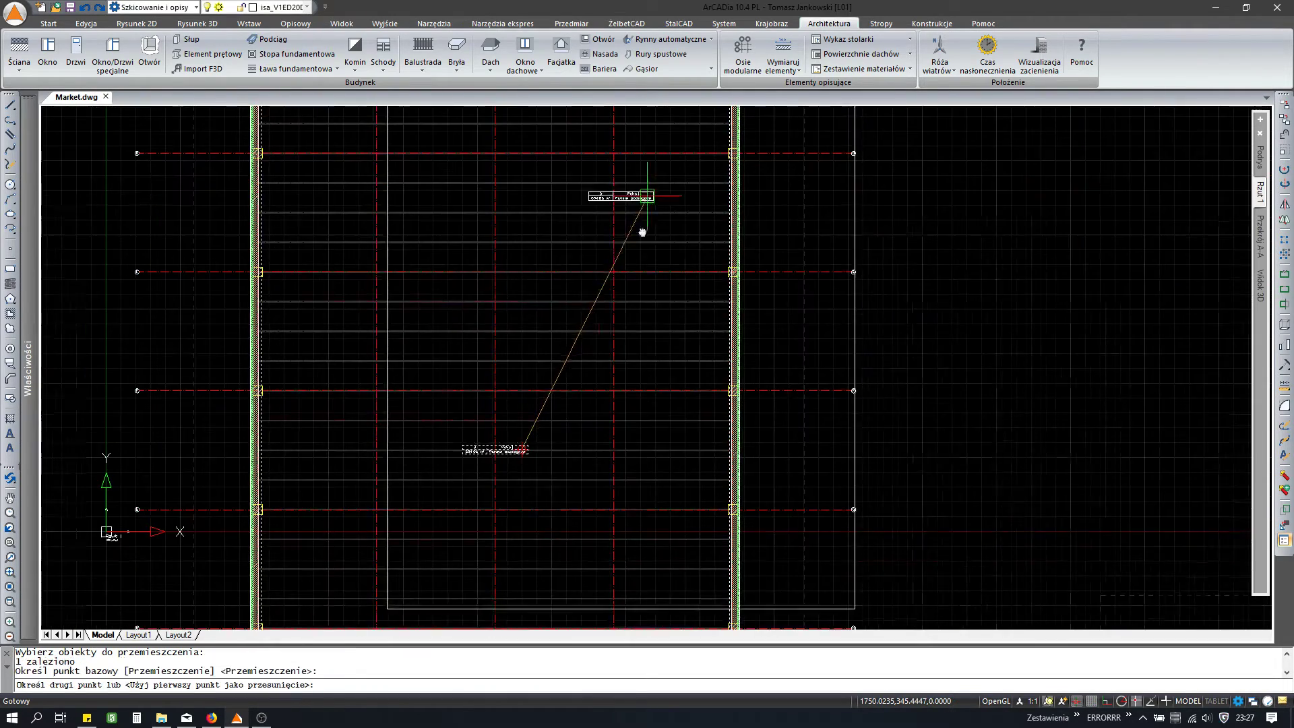
scroll(670, 277, up, 1)
scroll(700, 222, up, 3)
click(698, 217)
scroll(701, 217, up, 3)
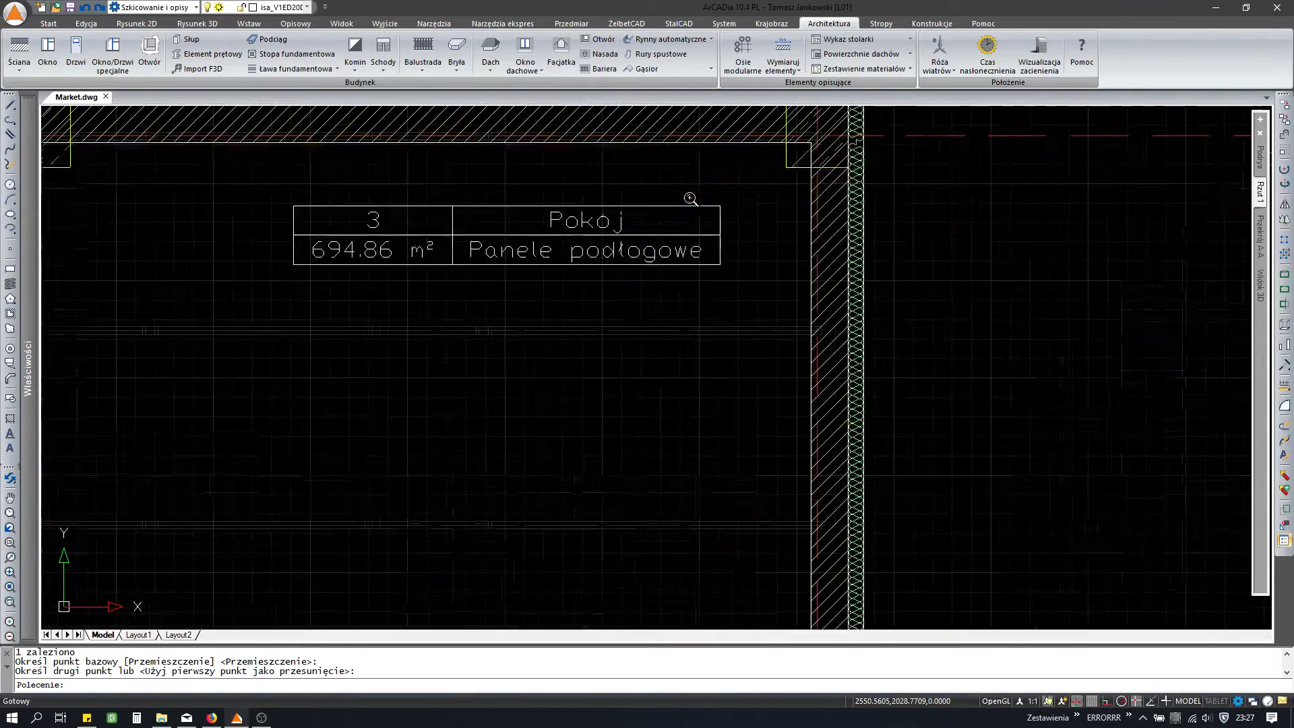
key(Escape)
key(Escape)
scroll(748, 289, up, 4)
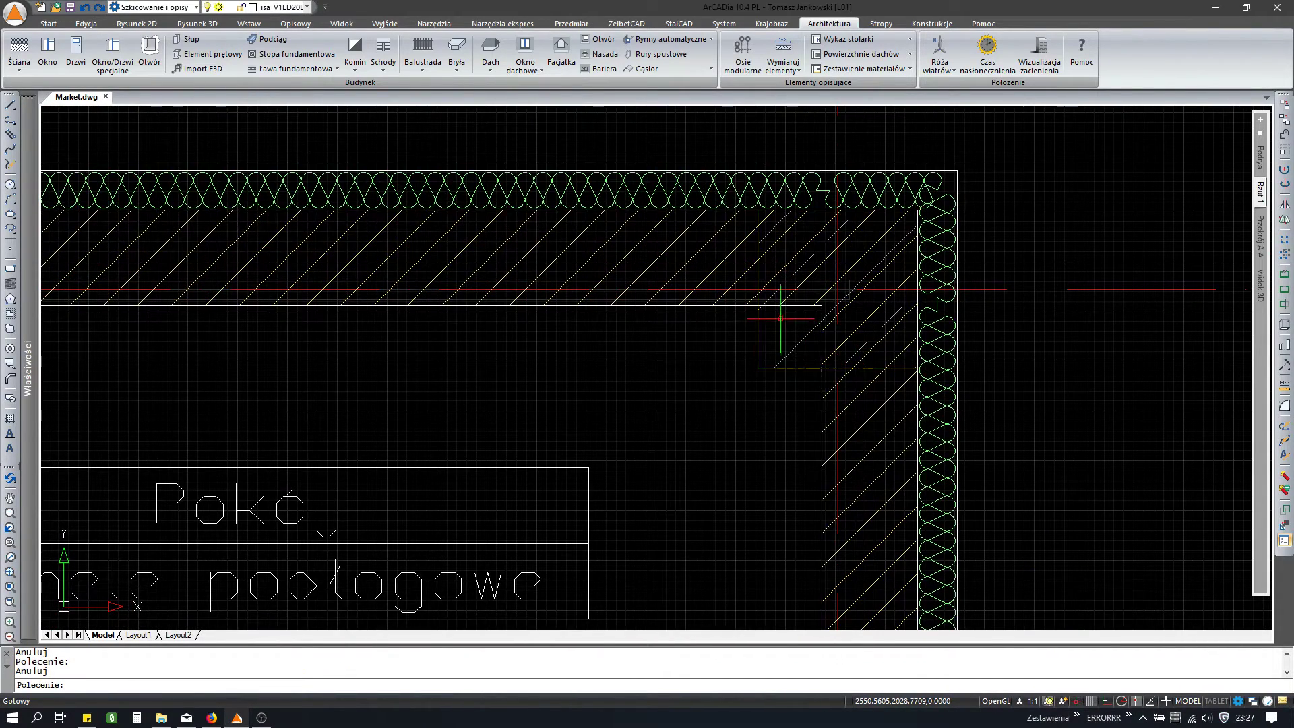
Step: Turn on line weights, then split the top and right walls at the corner column
click(1166, 701)
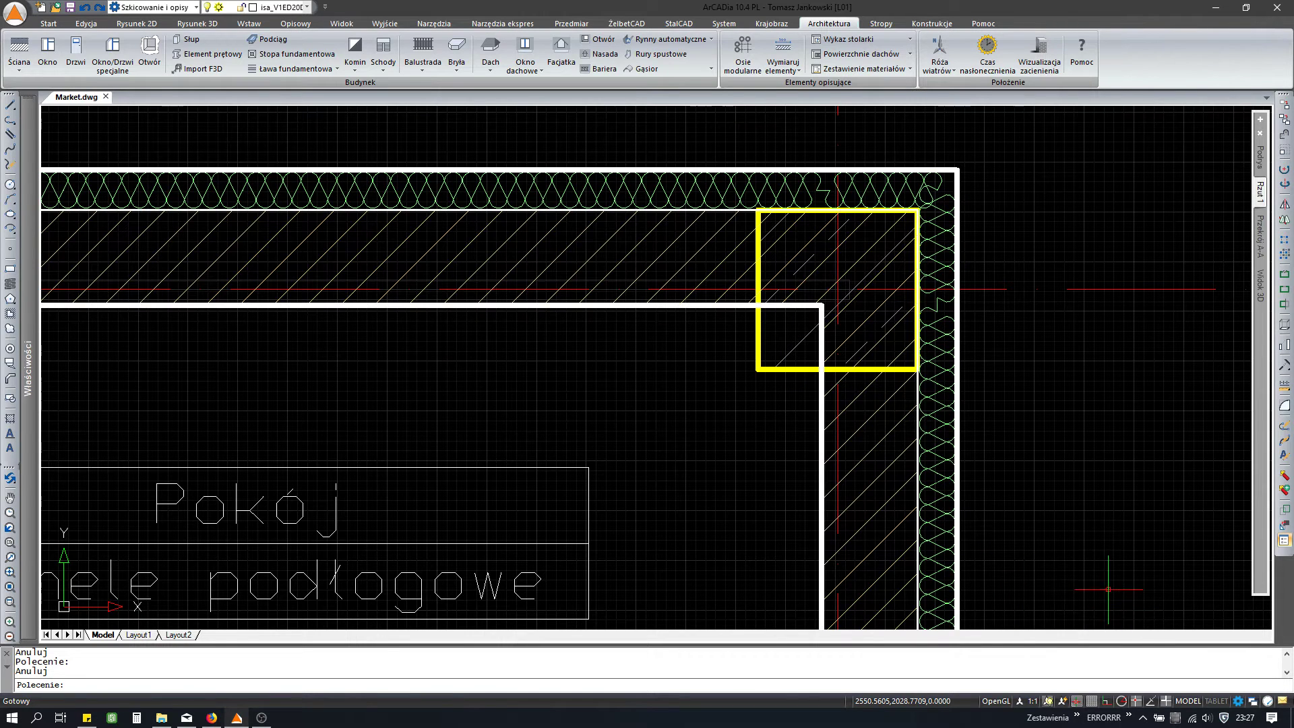
middle_drag(712, 312, 646, 355)
click(647, 355)
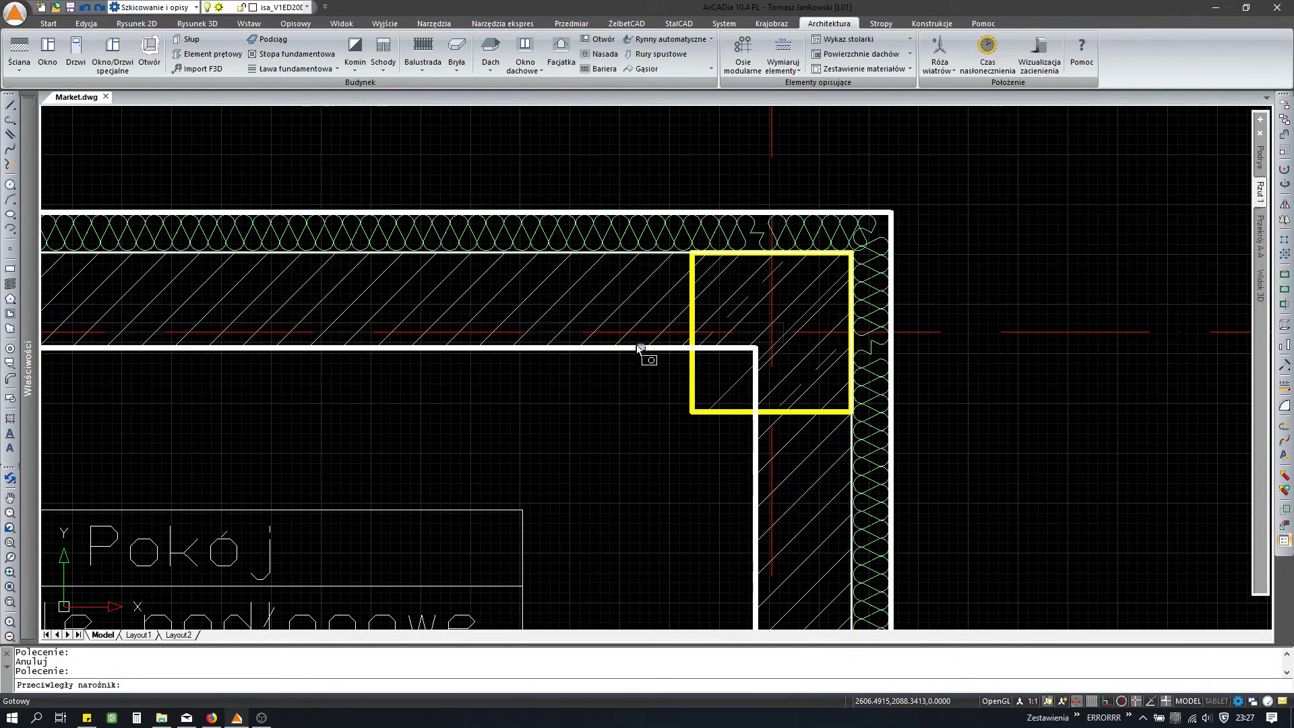
click(639, 349)
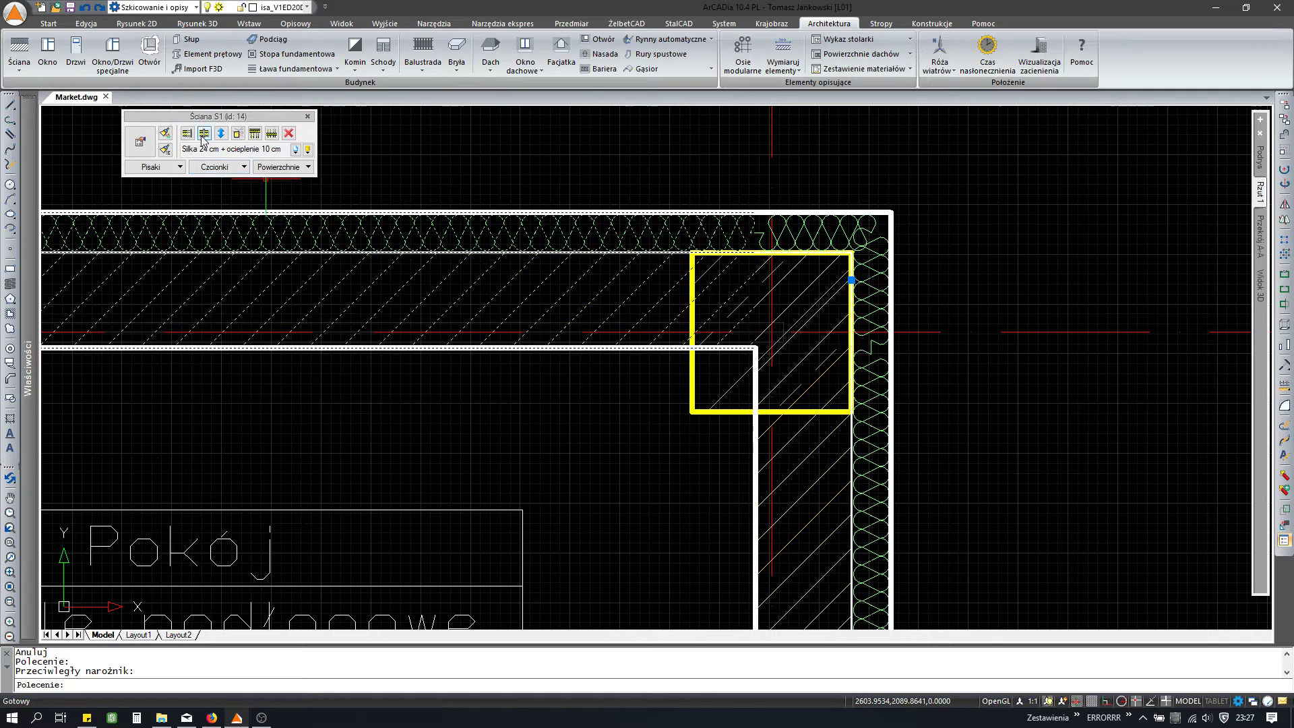
click(203, 134)
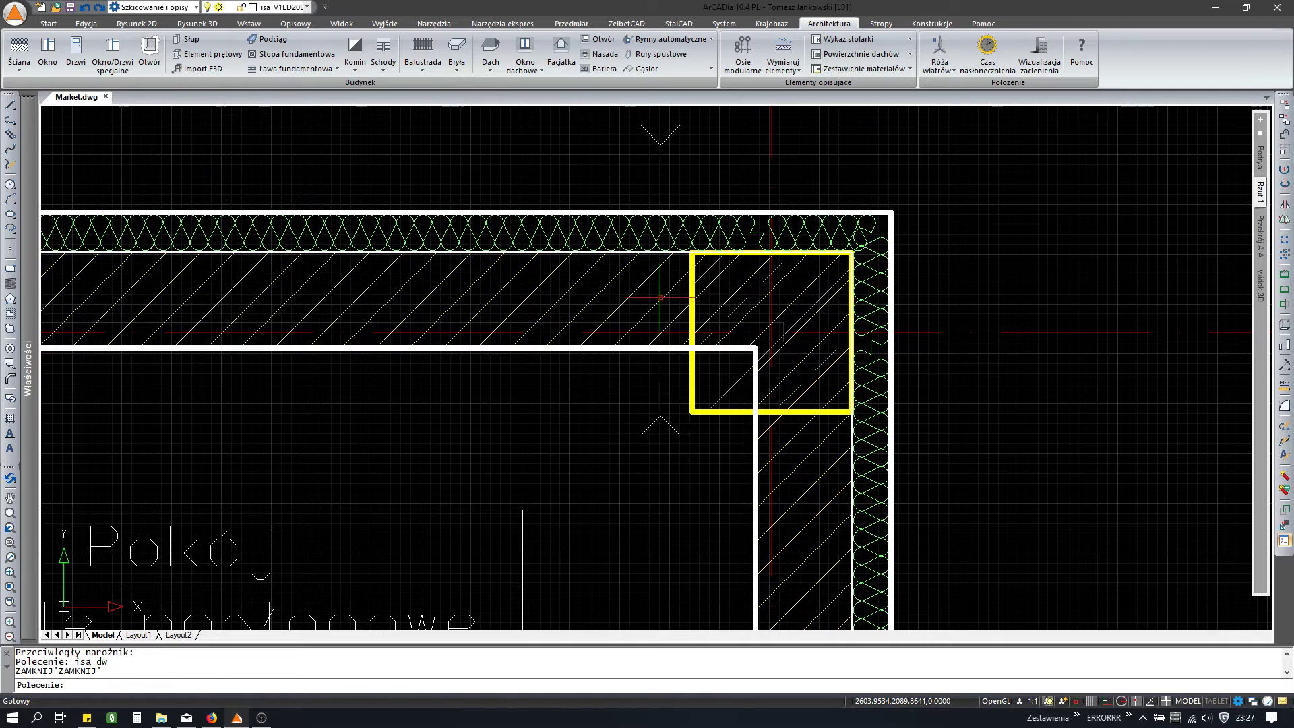
key(Escape)
click(785, 423)
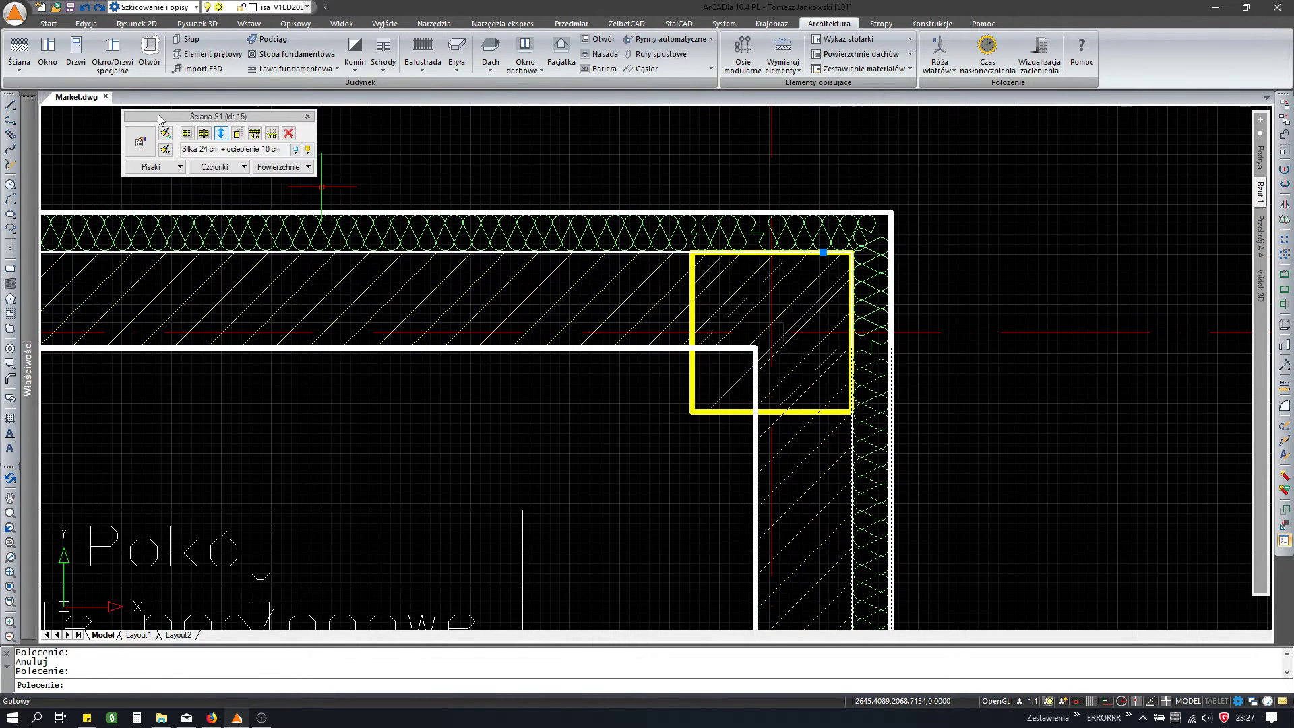
click(206, 136)
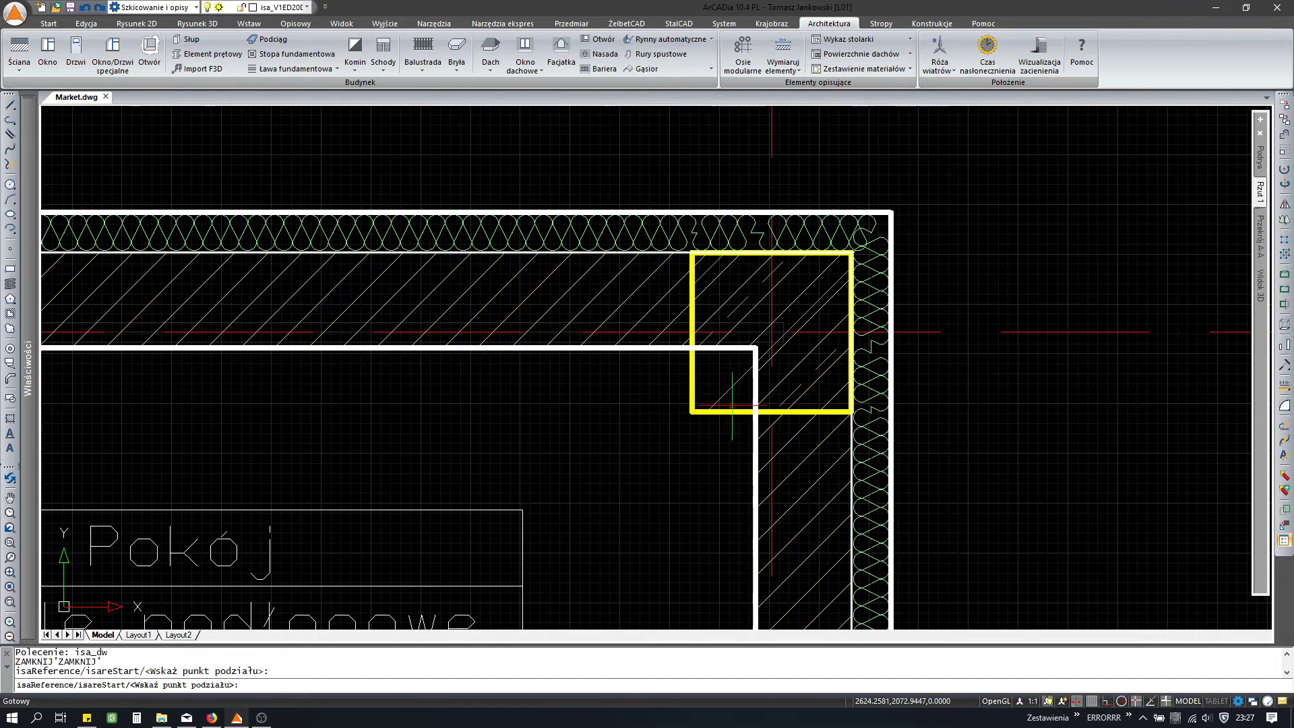
key(Escape)
click(798, 372)
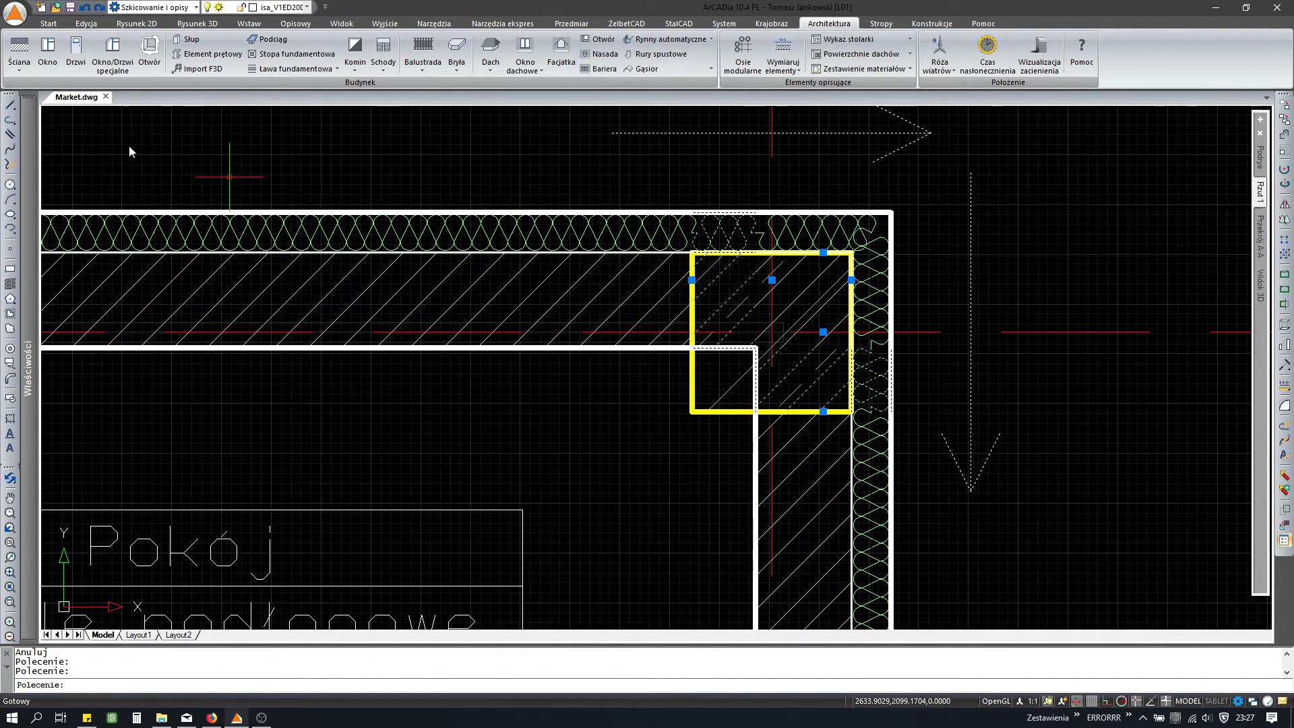
Step: Hide the Konstrukcyjna structural layer of the column-wrapping walls, leaving only insulation
double_click(749, 311)
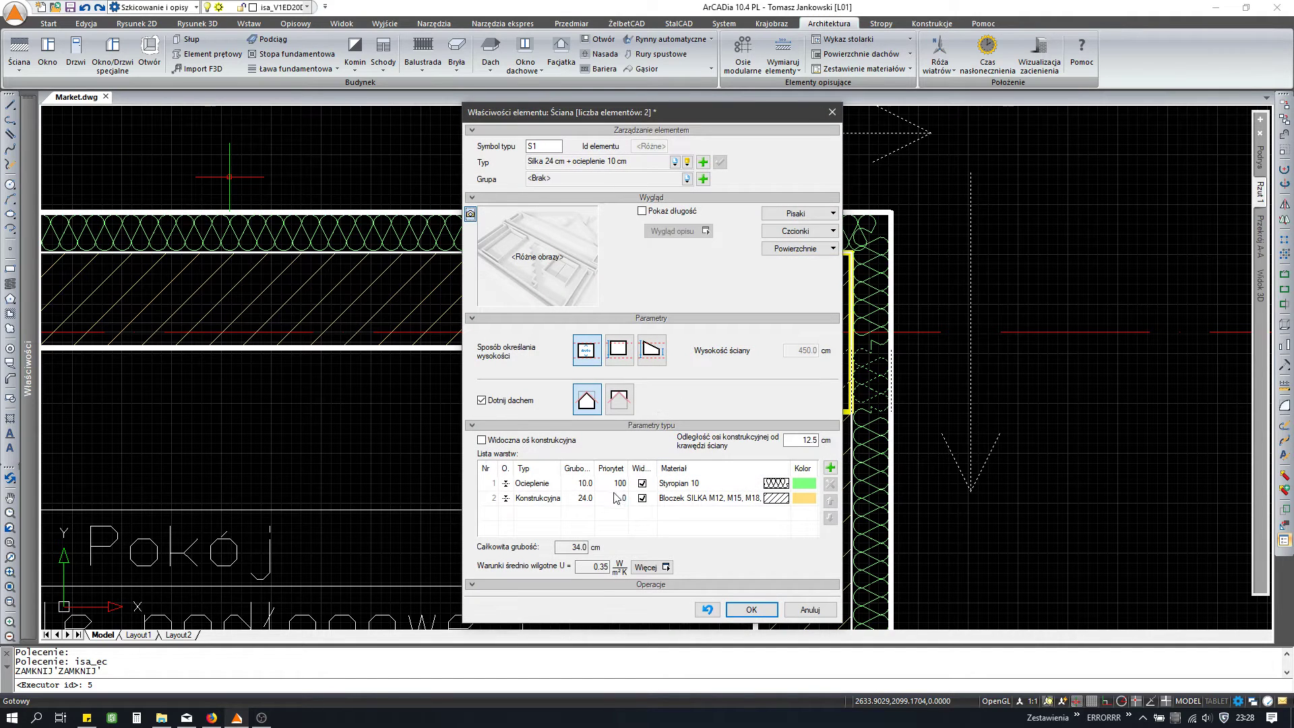
click(650, 503)
click(751, 609)
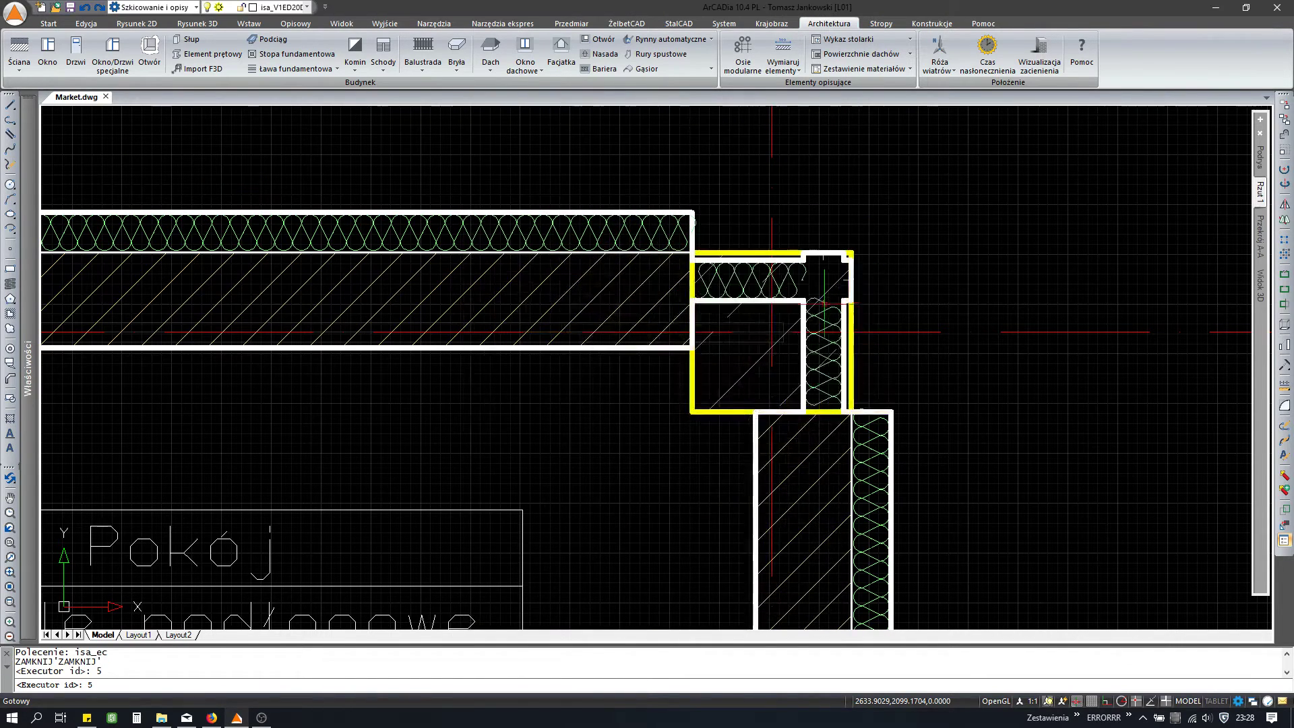
Step: Extend the short top wall rightward and the vertical insulation wall upward at the corner column
middle_drag(803, 276, 682, 325)
text(m)
key(Return)
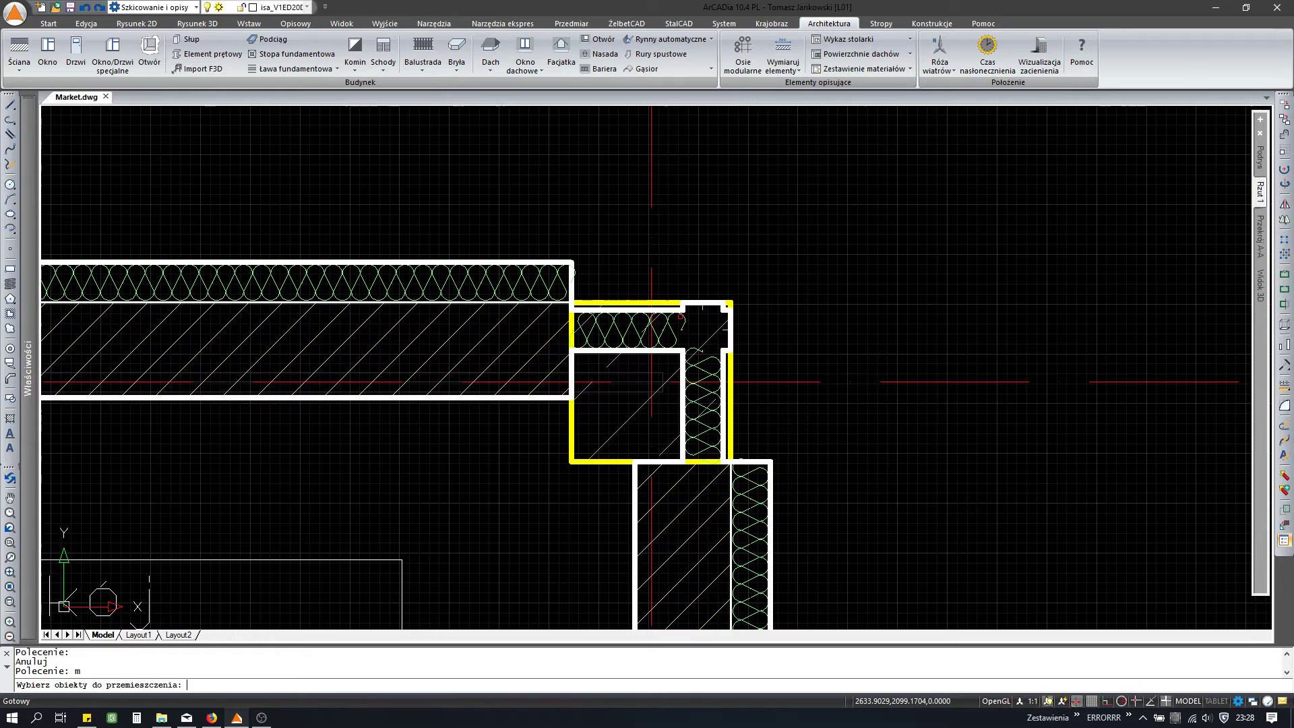
key(Escape)
click(630, 327)
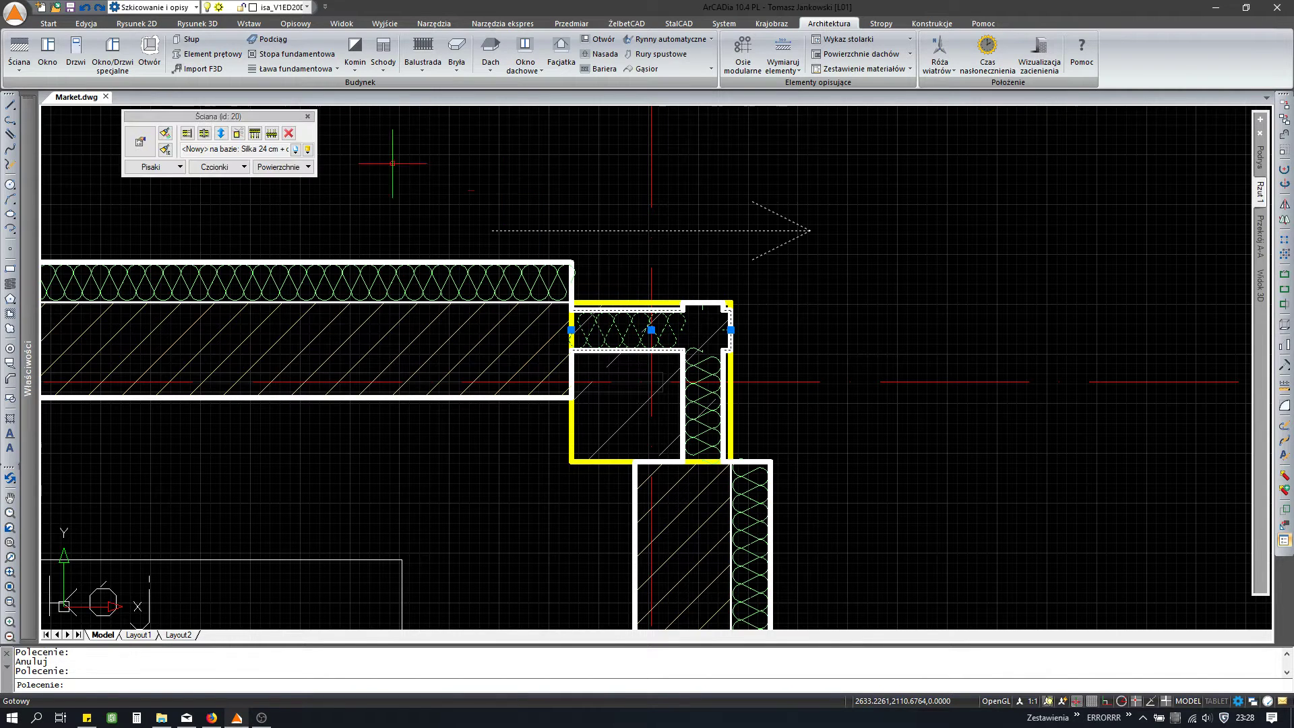
click(211, 139)
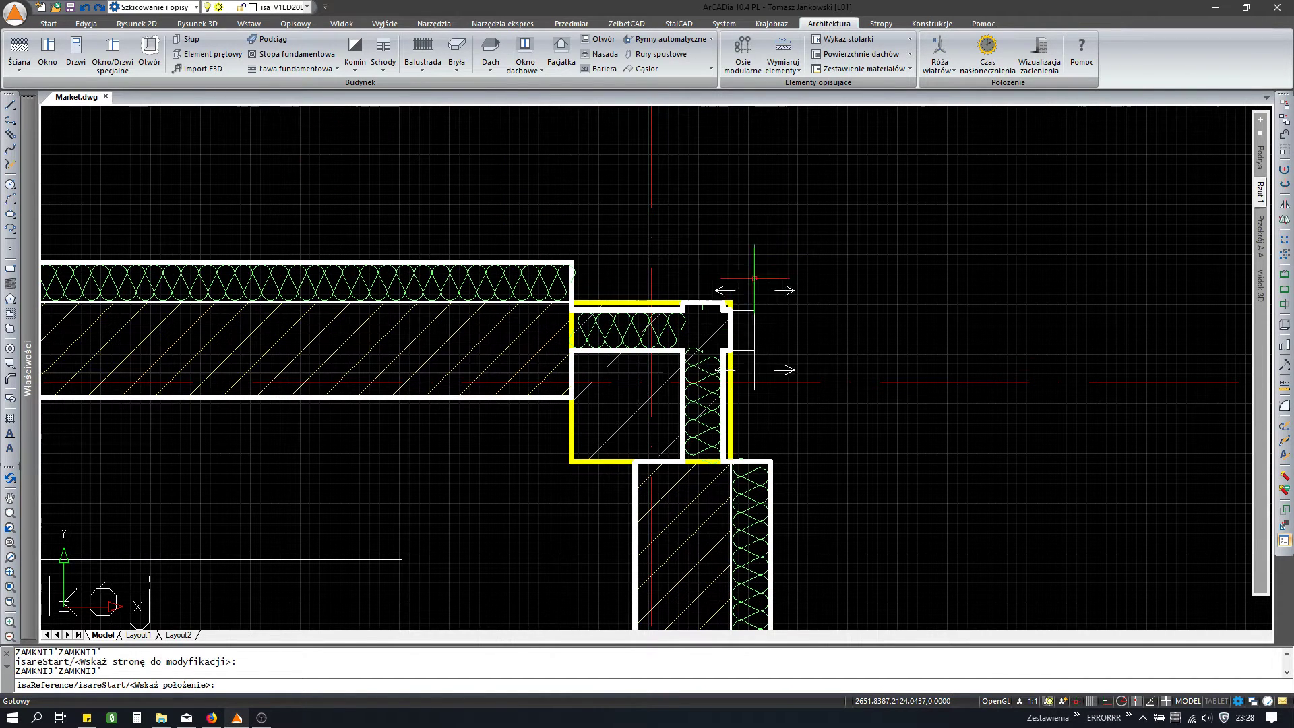
click(762, 447)
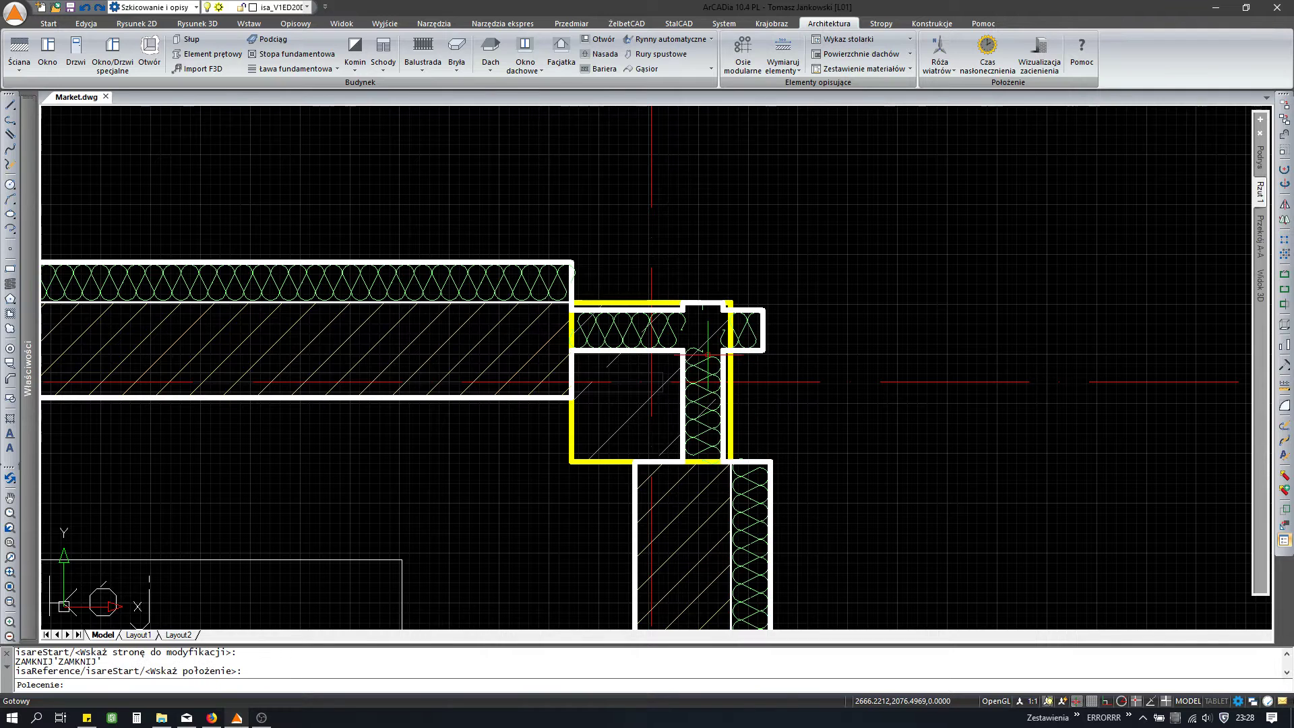
key(Escape)
click(742, 335)
click(694, 401)
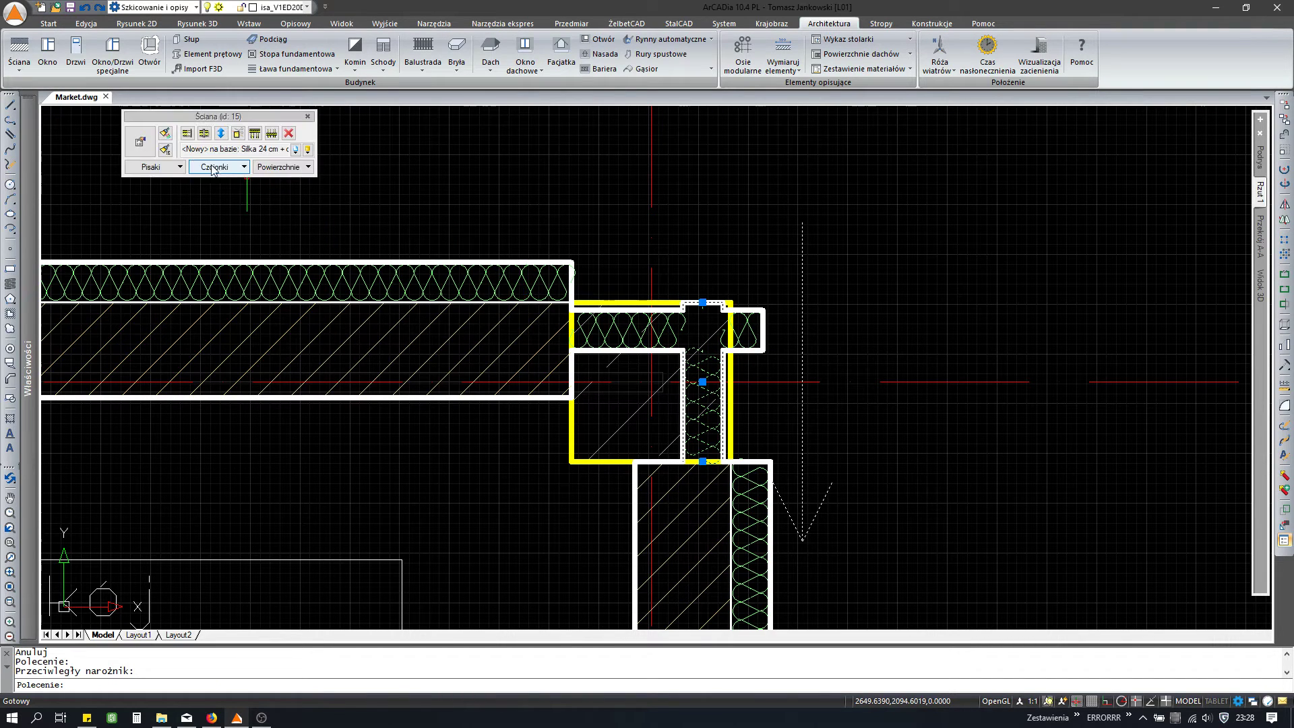
click(197, 141)
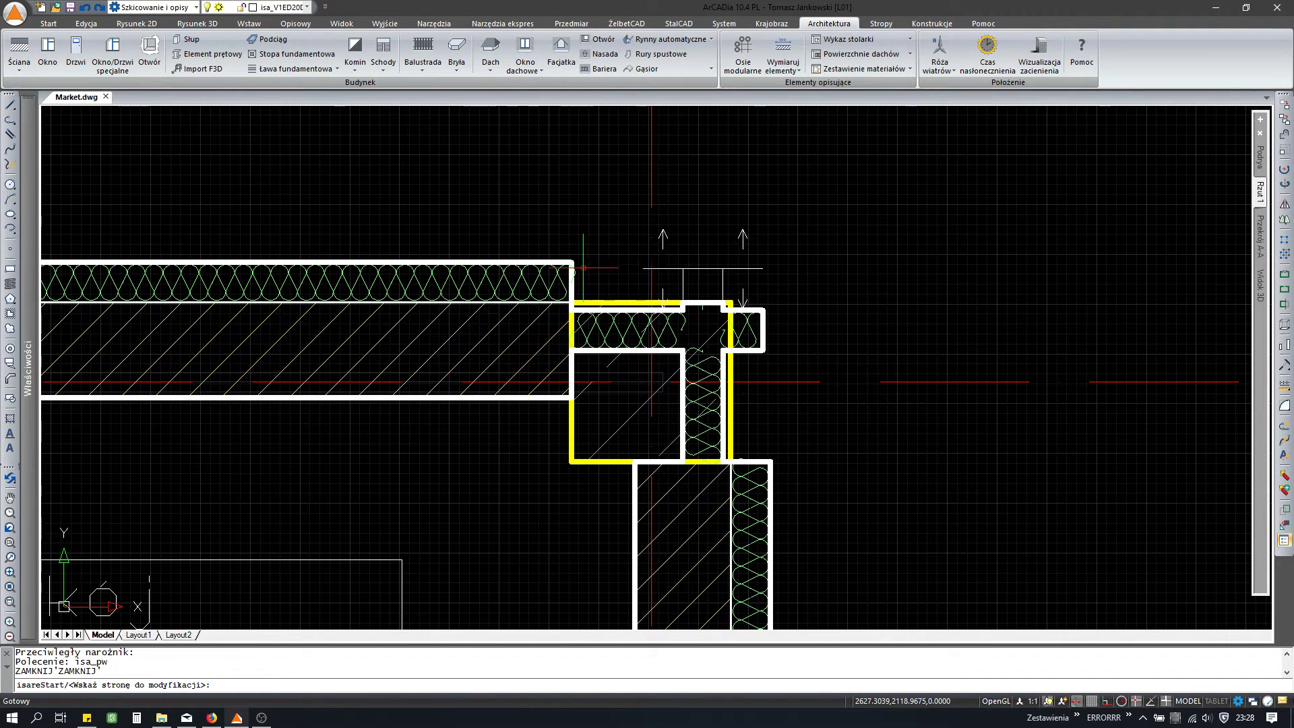
click(583, 269)
key(Escape)
Step: Move the corner wall pieces up so their insulation lines up with the outer walls
text(m)
key(Return)
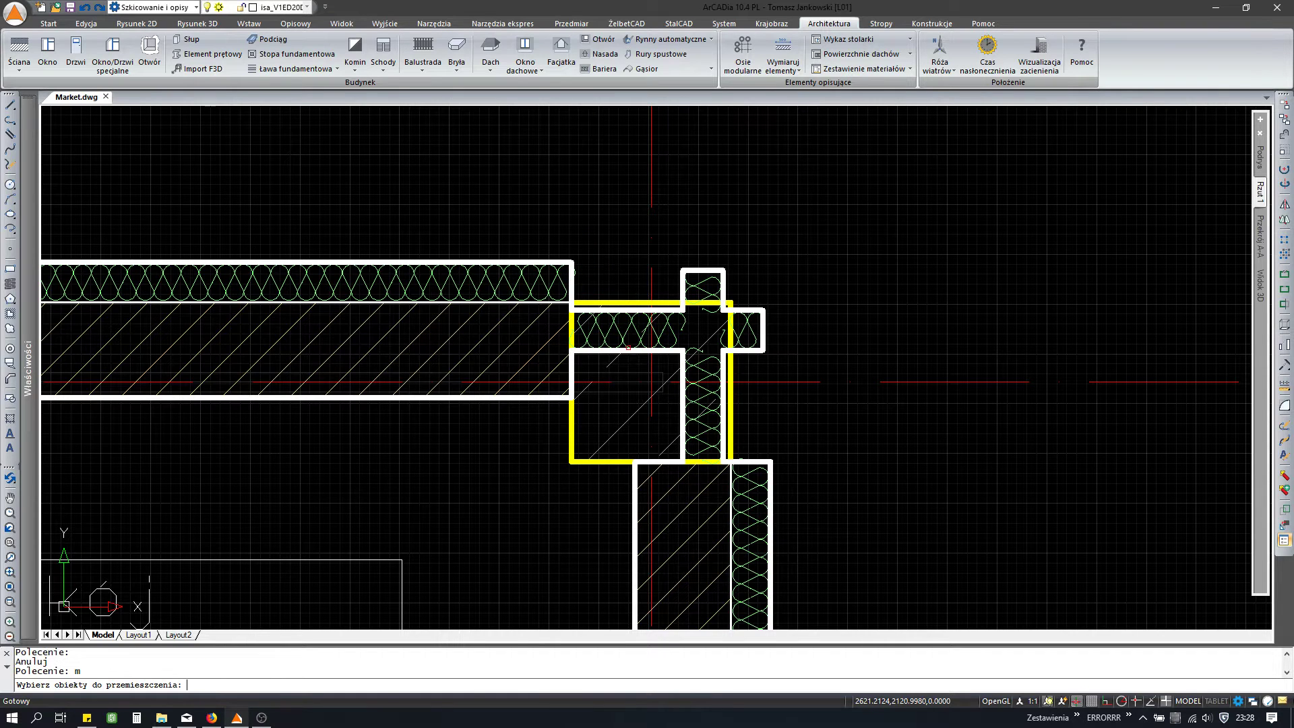
scroll(569, 321, up, 2)
click(573, 322)
key(Return)
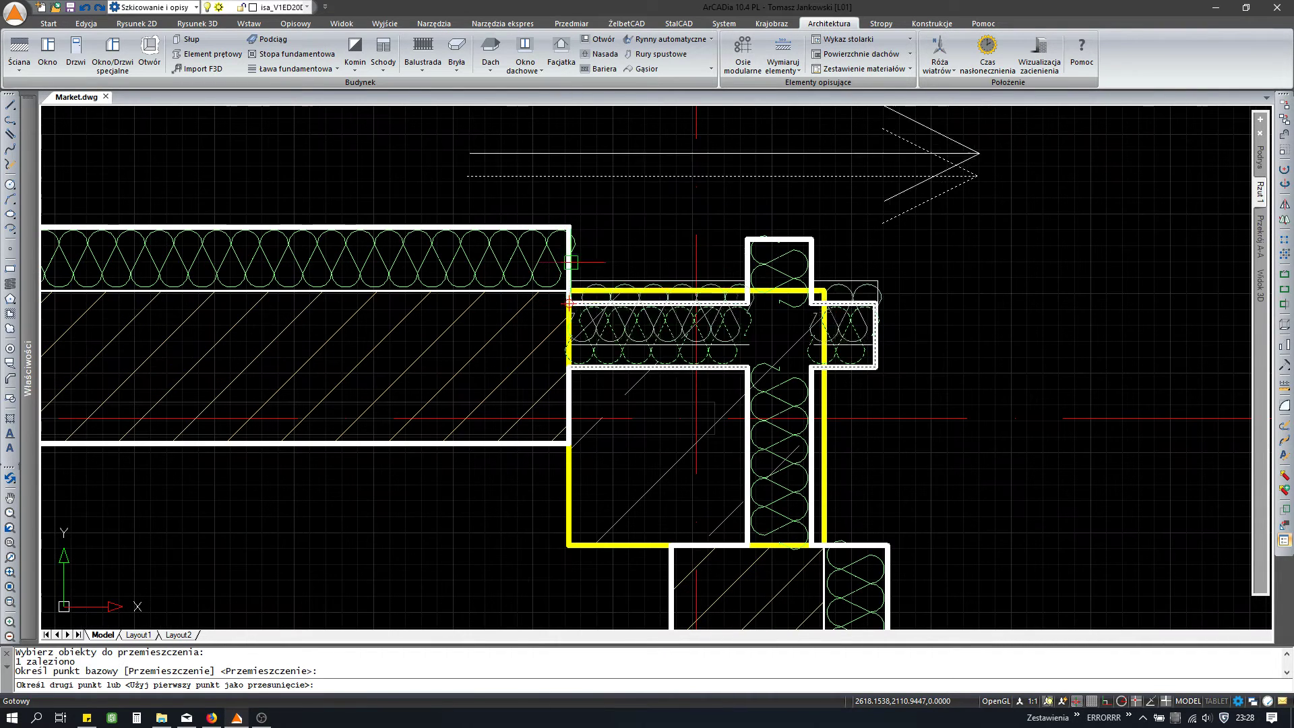
click(566, 228)
key(Return)
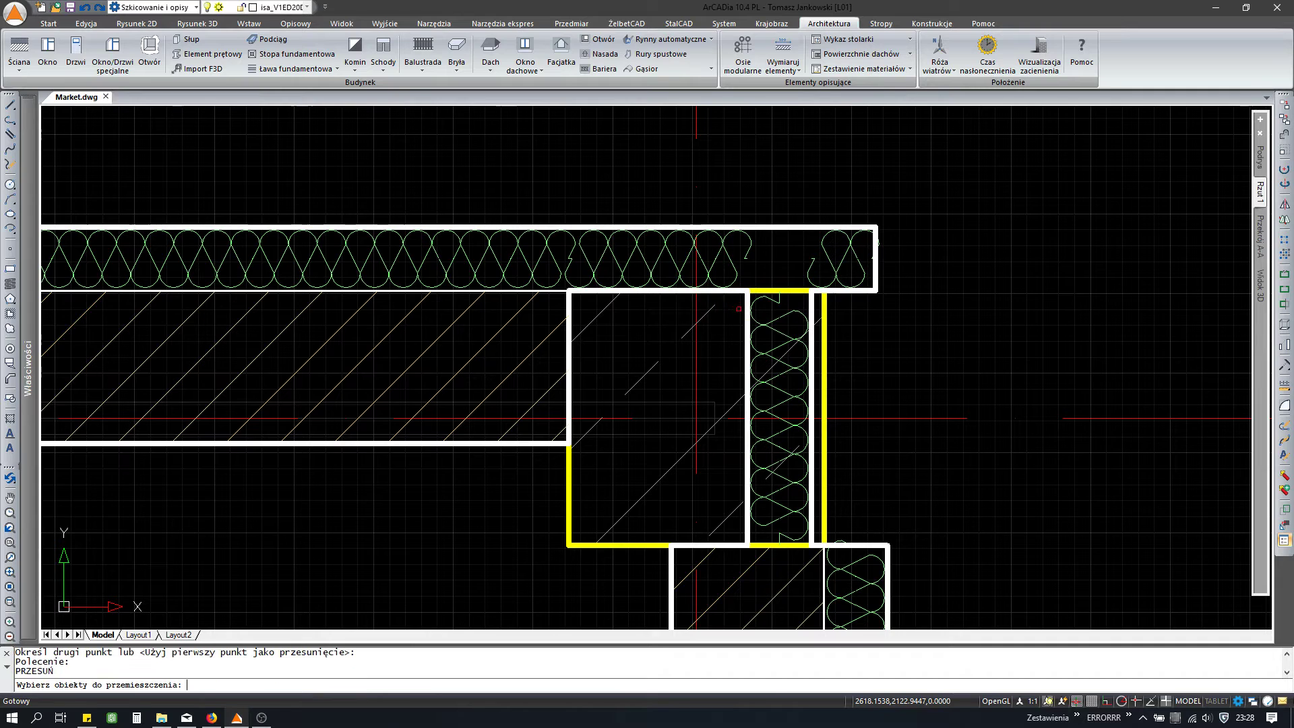
click(746, 313)
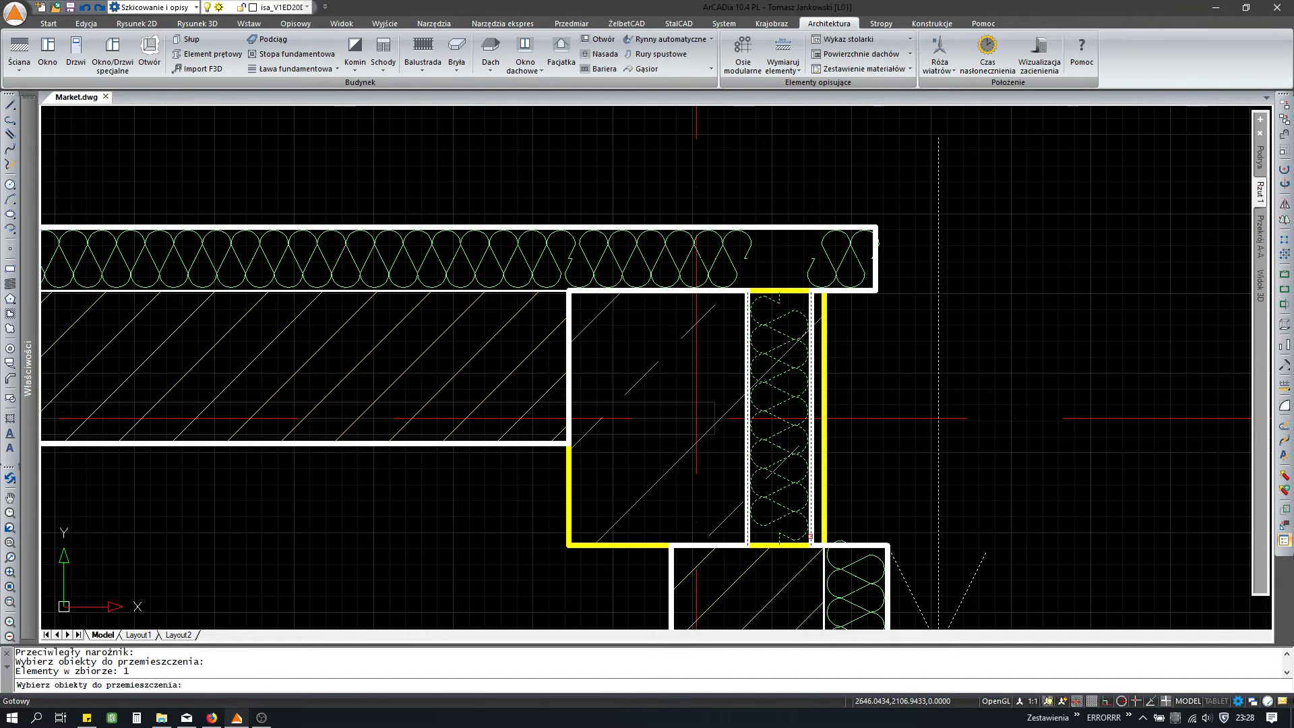
key(Return)
click(810, 545)
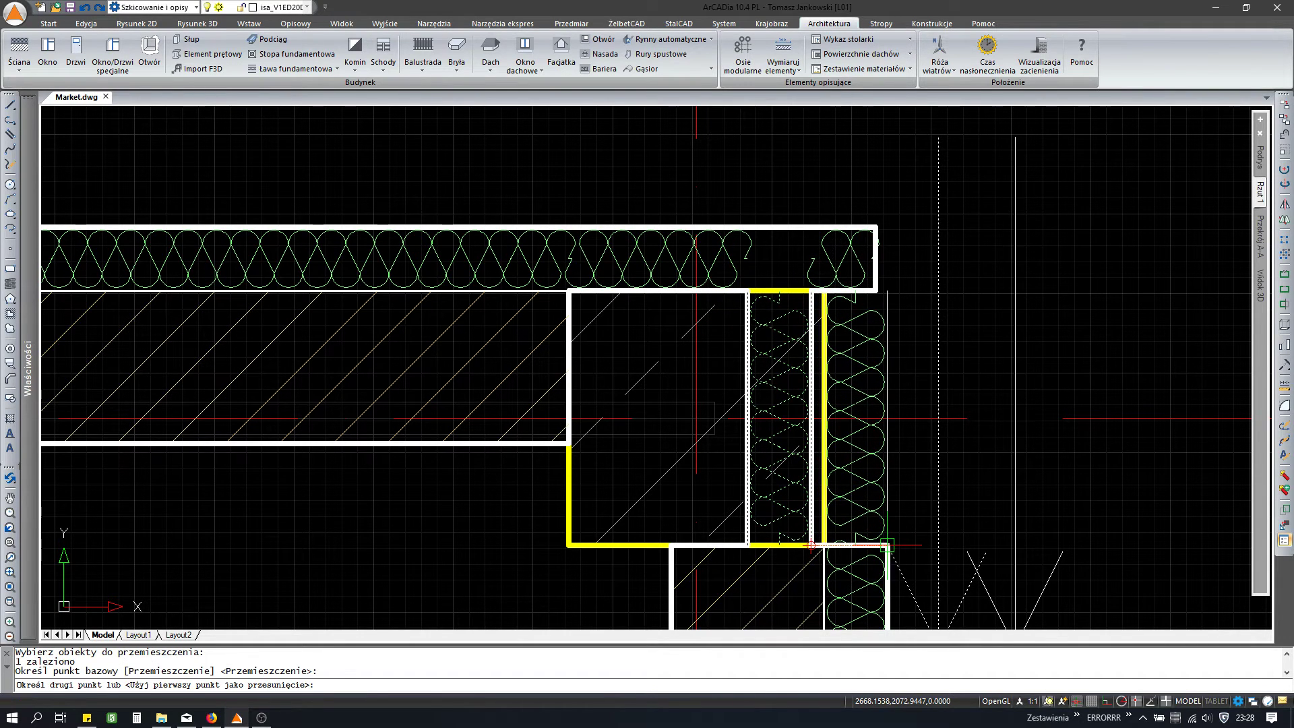
scroll(774, 454, down, 2)
scroll(640, 438, down, 3)
Step: Move the room label further to the left
key(Escape)
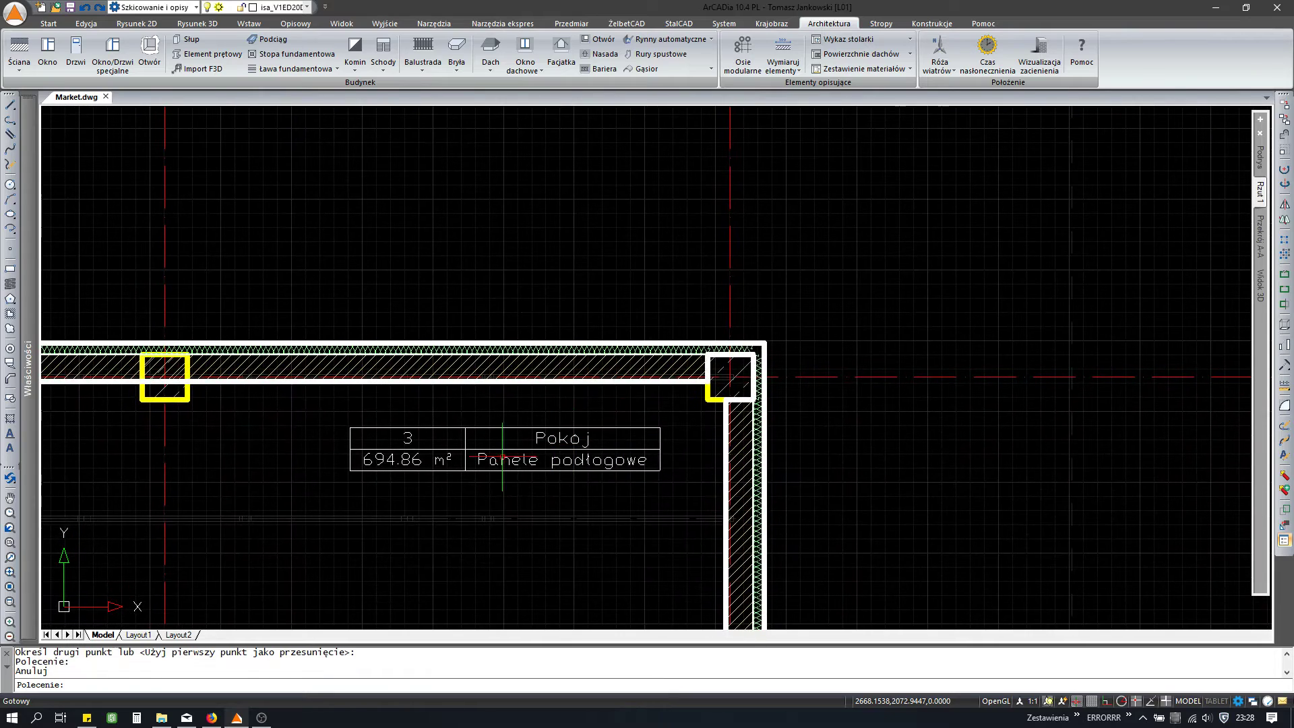
middle_drag(502, 458, 751, 421)
text(m)
key(Return)
click(797, 396)
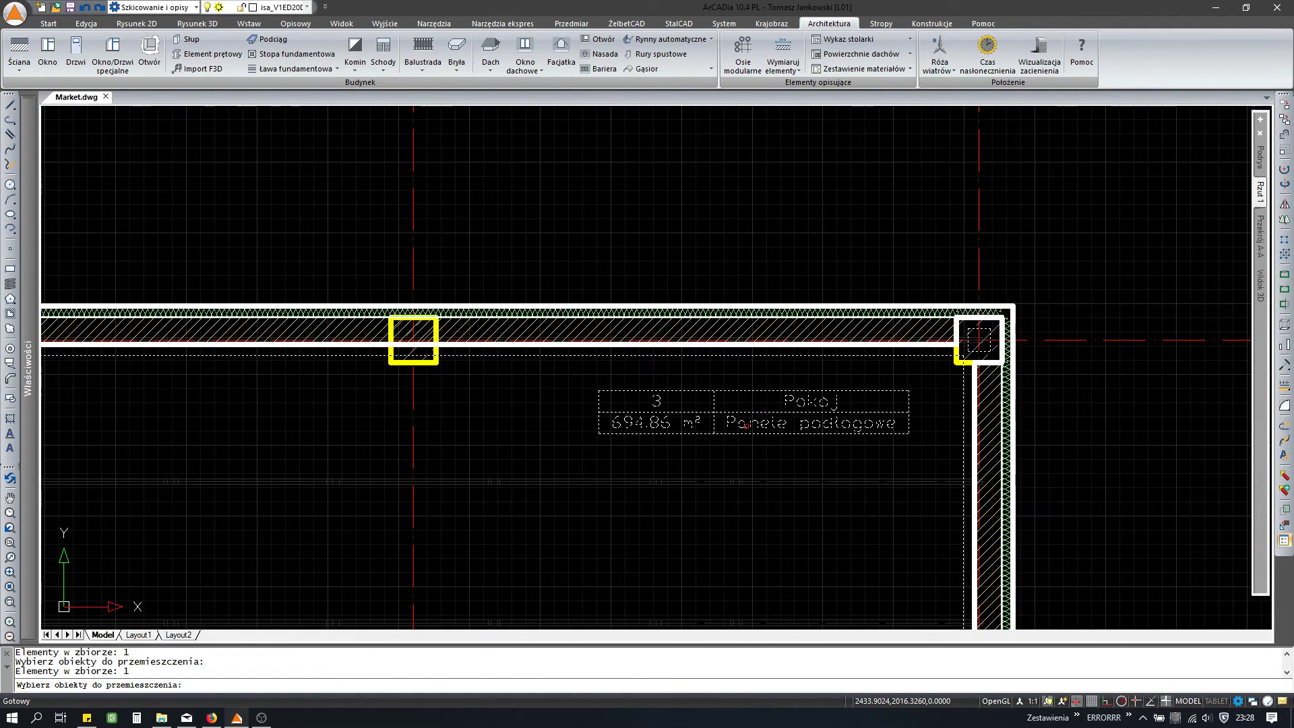
key(Return)
click(745, 427)
click(417, 428)
scroll(403, 379, up, 2)
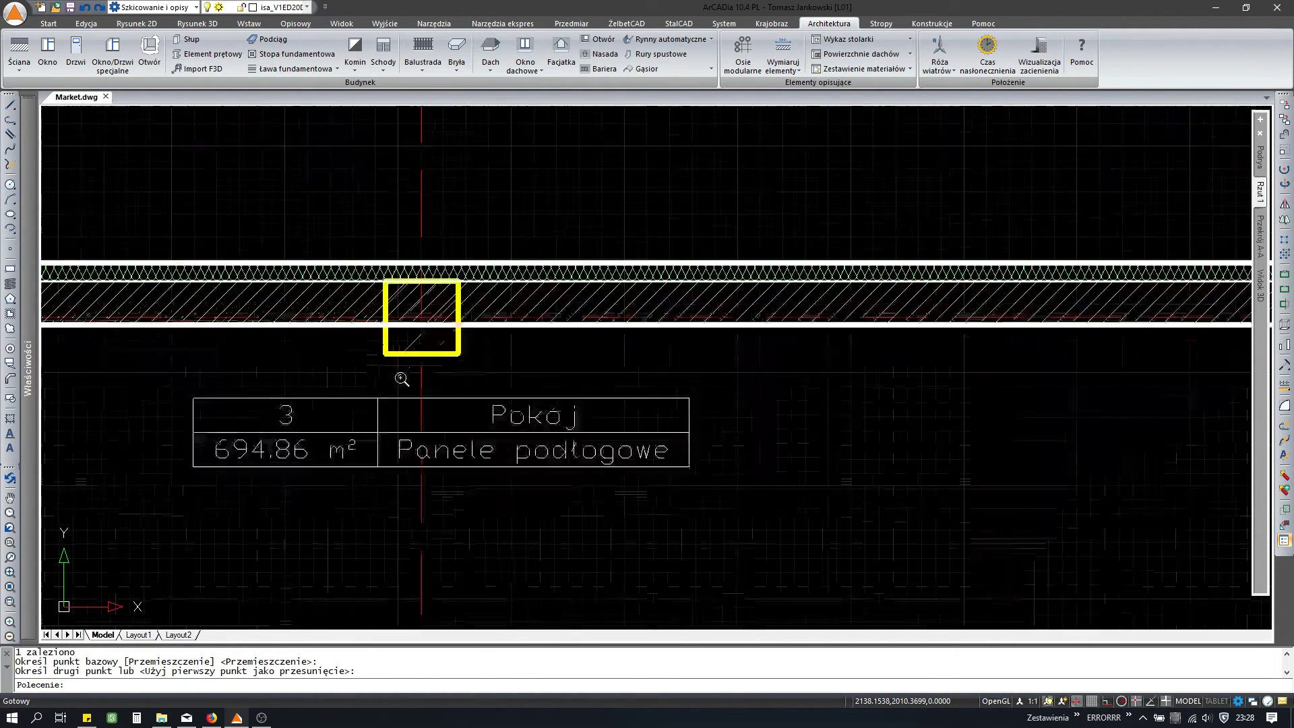
scroll(403, 379, up, 2)
scroll(557, 416, up, 2)
key(Escape)
Step: Split the top wall at both edges of the middle column
click(612, 358)
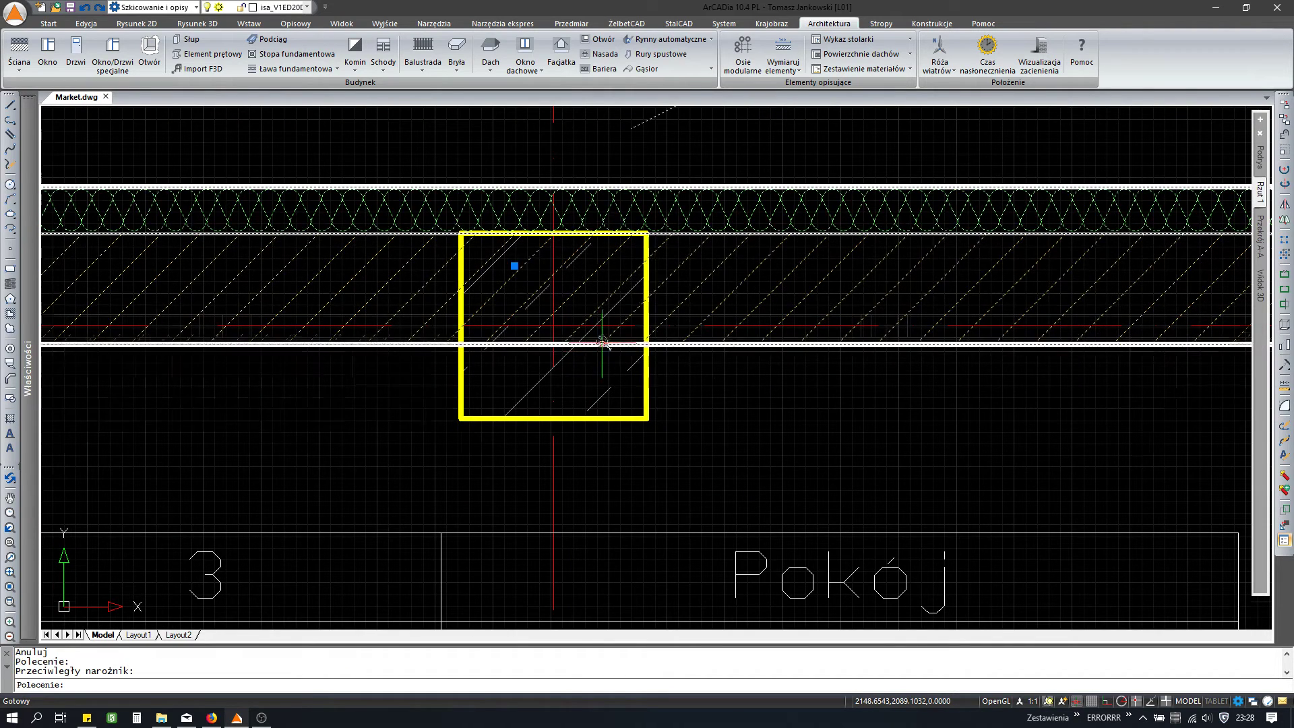
scroll(602, 342, down, 3)
click(209, 136)
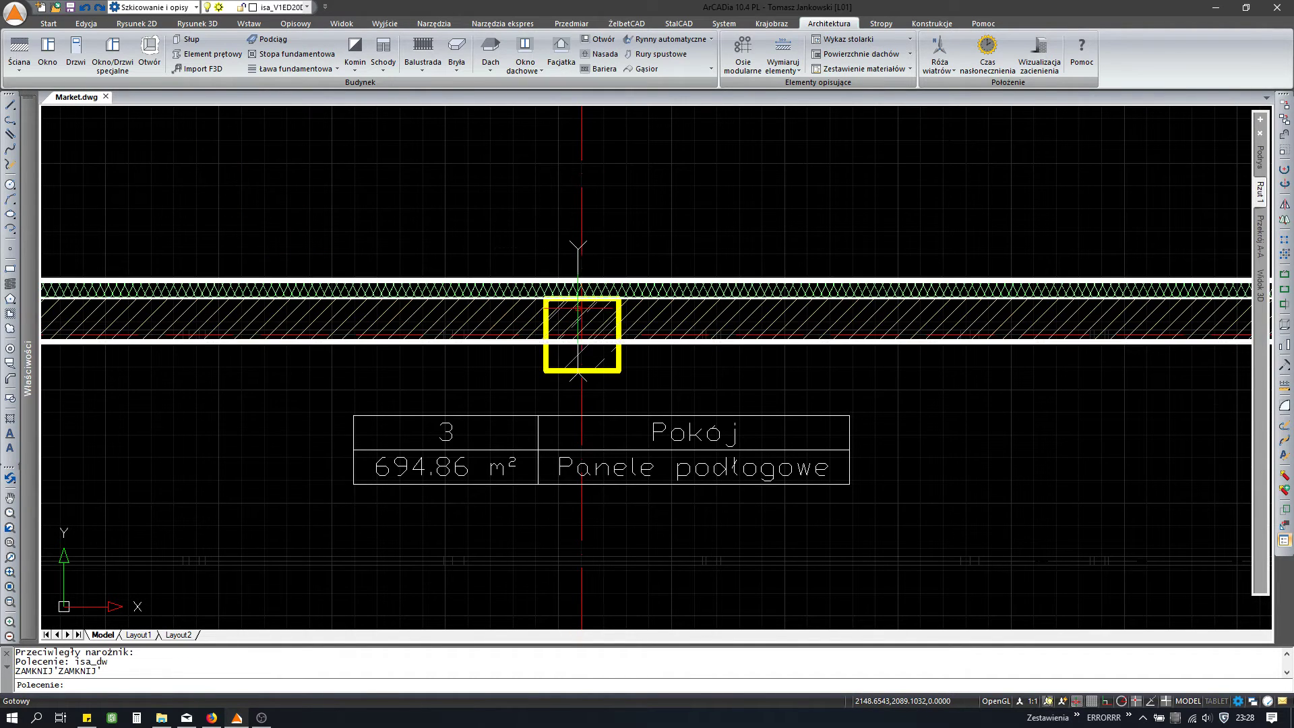
click(546, 300)
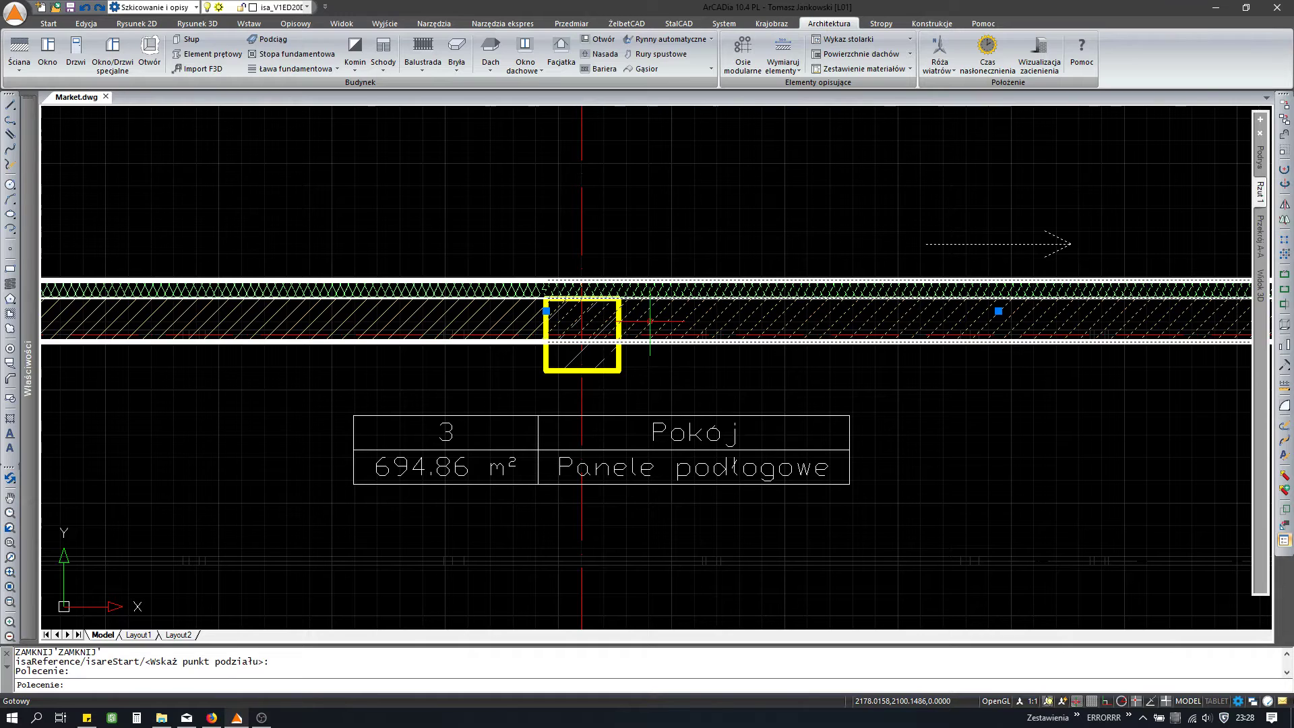
click(205, 135)
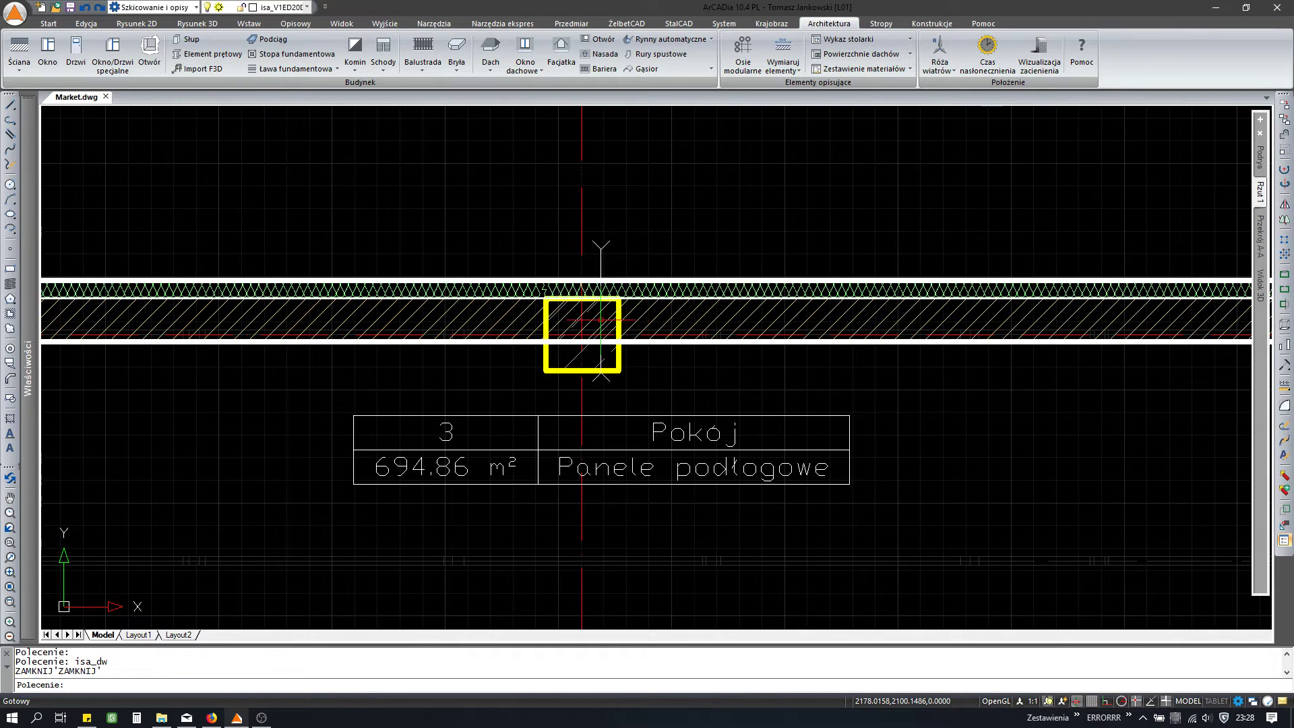
click(619, 311)
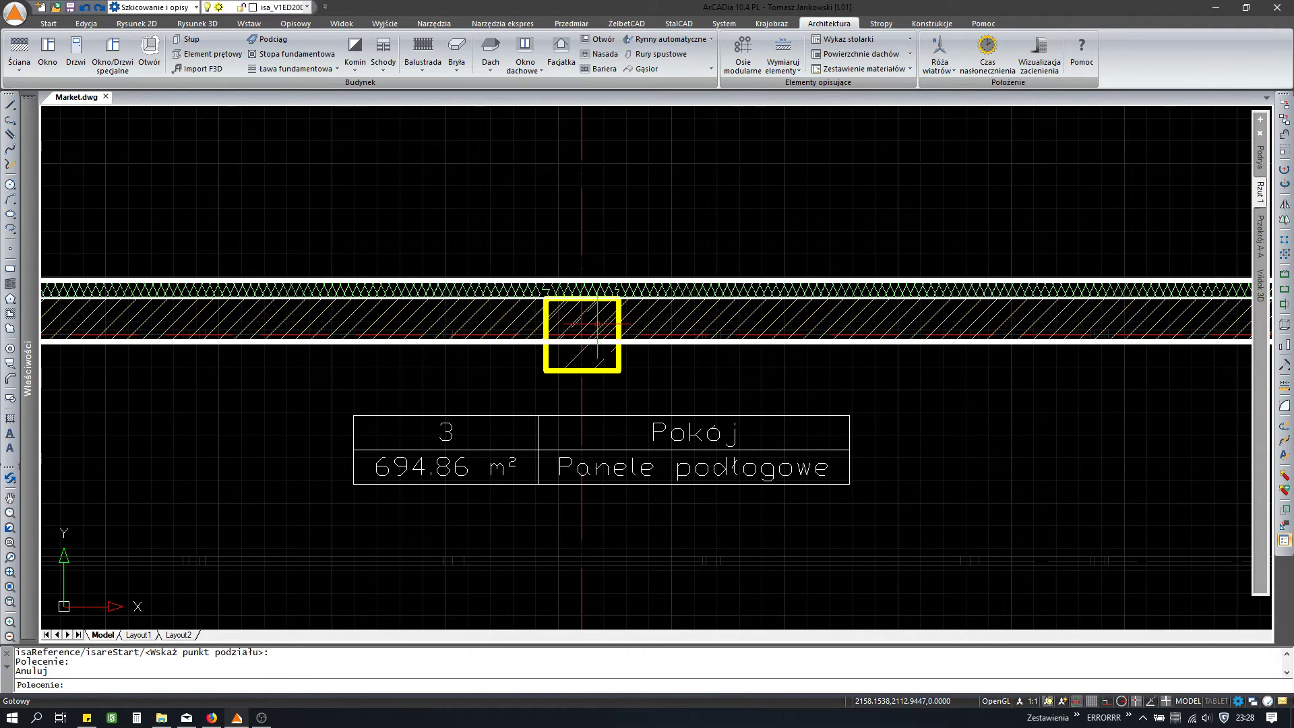
key(Escape)
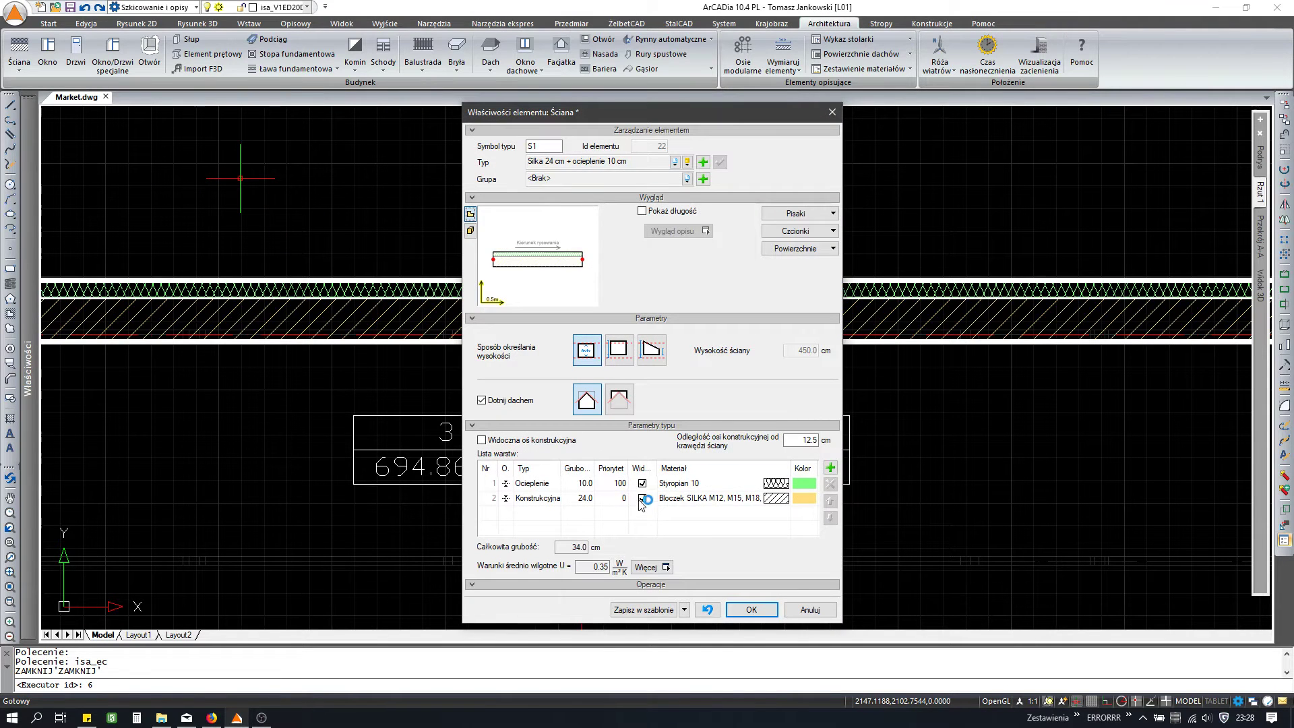
Step: Hide the structural layer of the wall piece over the middle column
click(641, 499)
key(Escape)
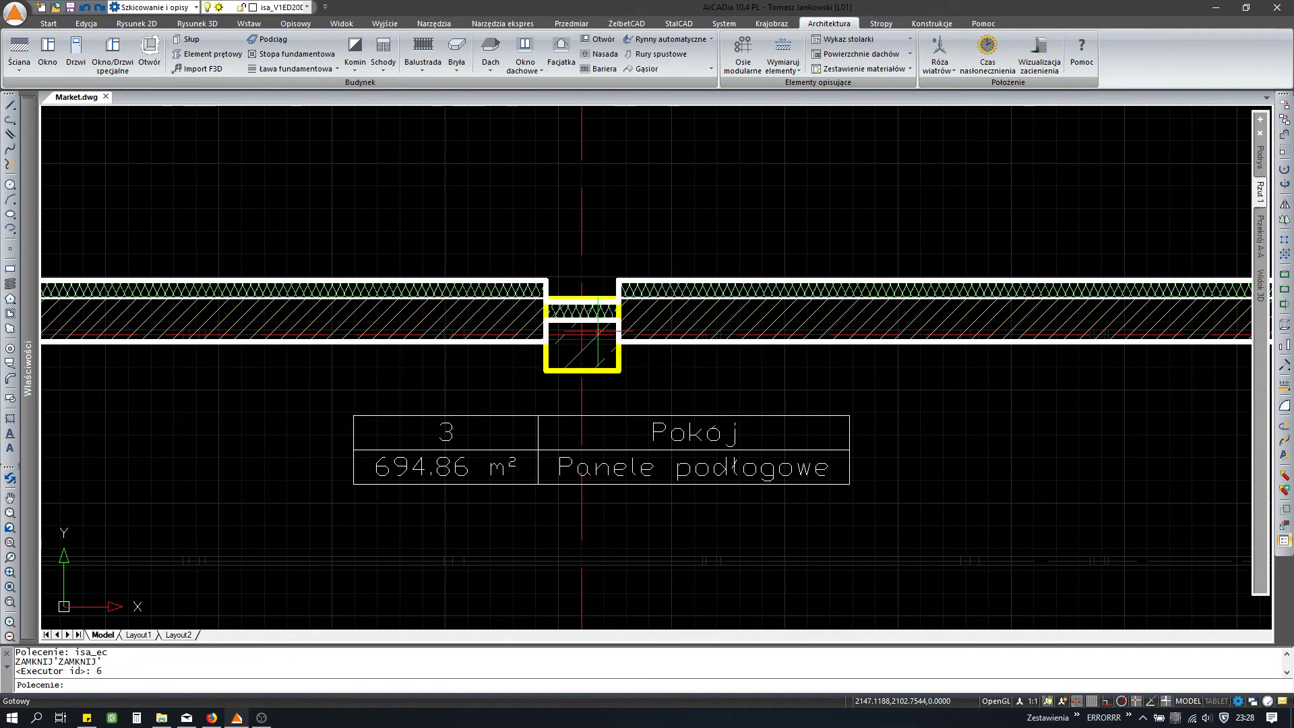
scroll(586, 308, up, 4)
text(m)
key(Return)
Step: Lift the insulation over the middle column into line with the top wall insulation
click(628, 364)
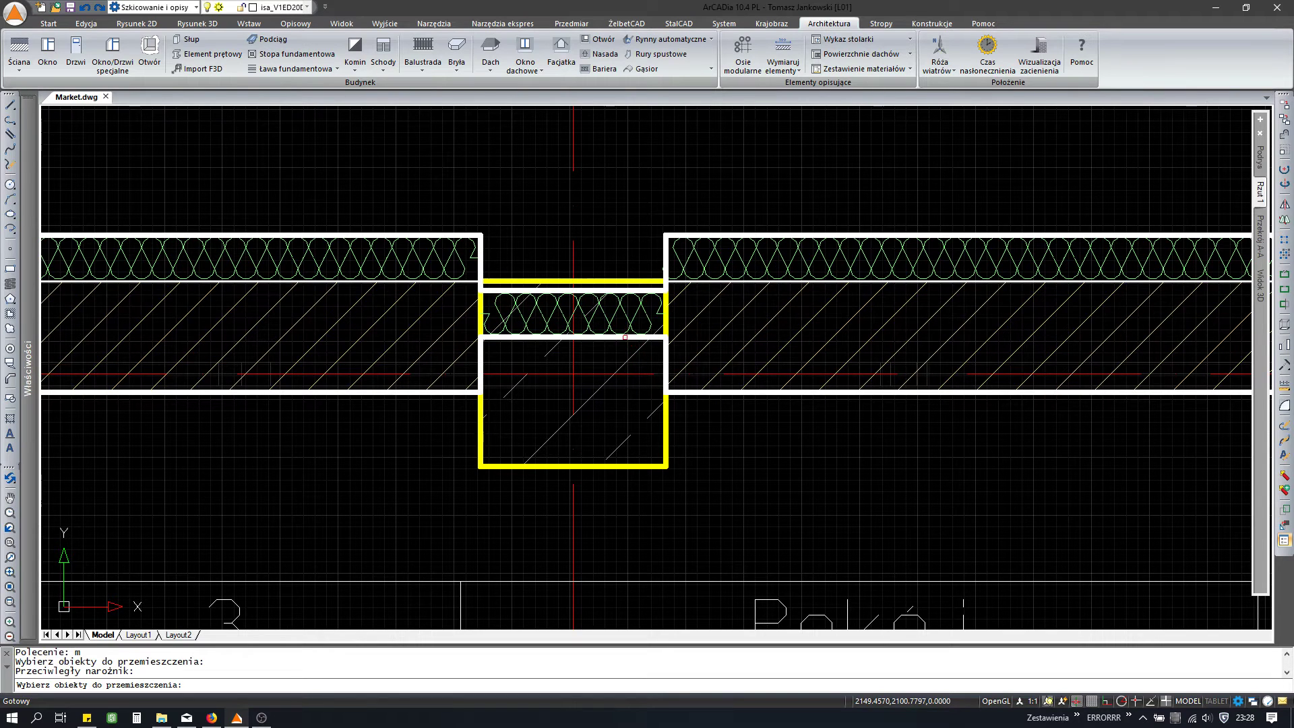
click(627, 333)
key(Return)
click(665, 290)
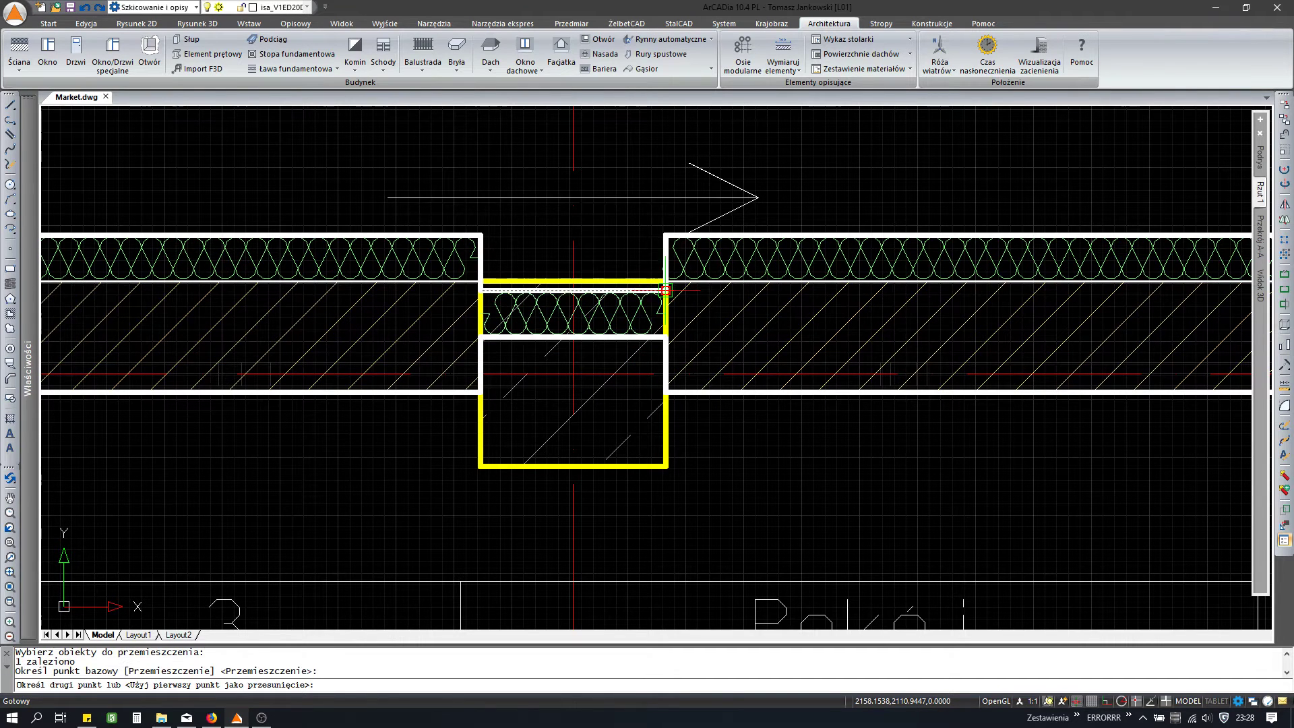
scroll(634, 301, down, 5)
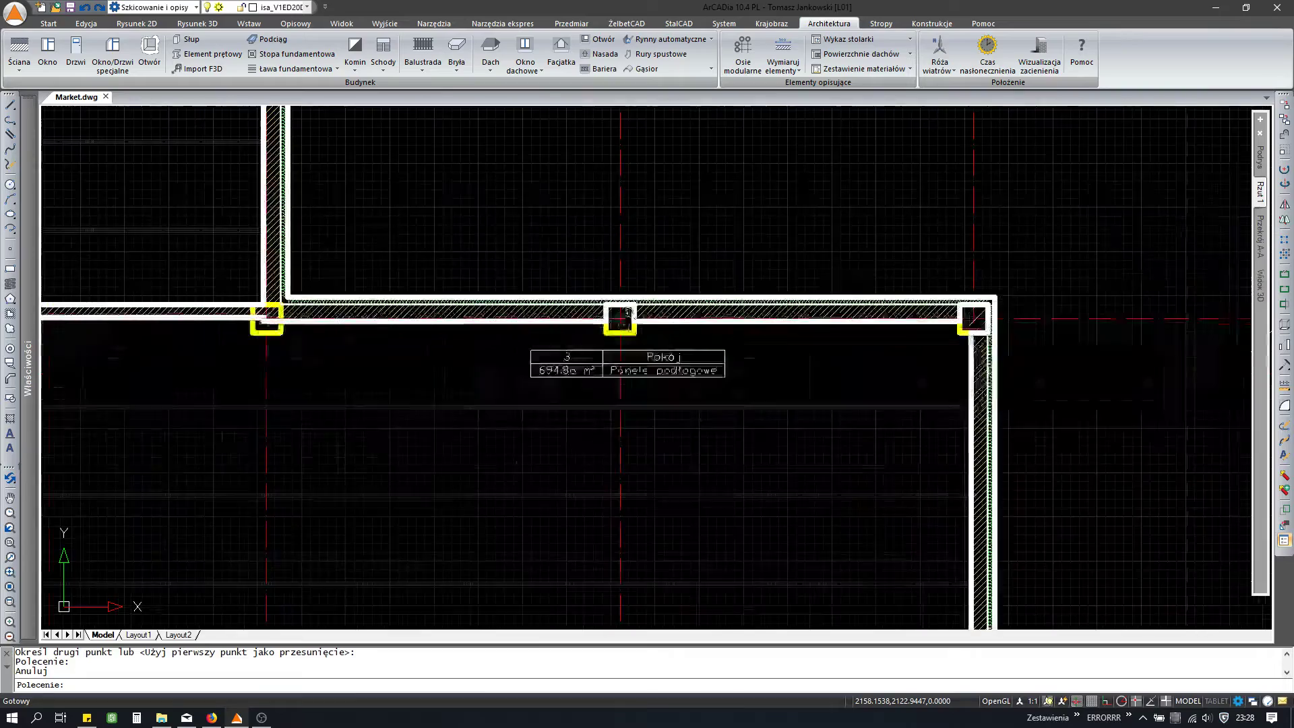
scroll(586, 386, up, 2)
Step: Move the Pokój room label beside the left wall
text(m)
key(Return)
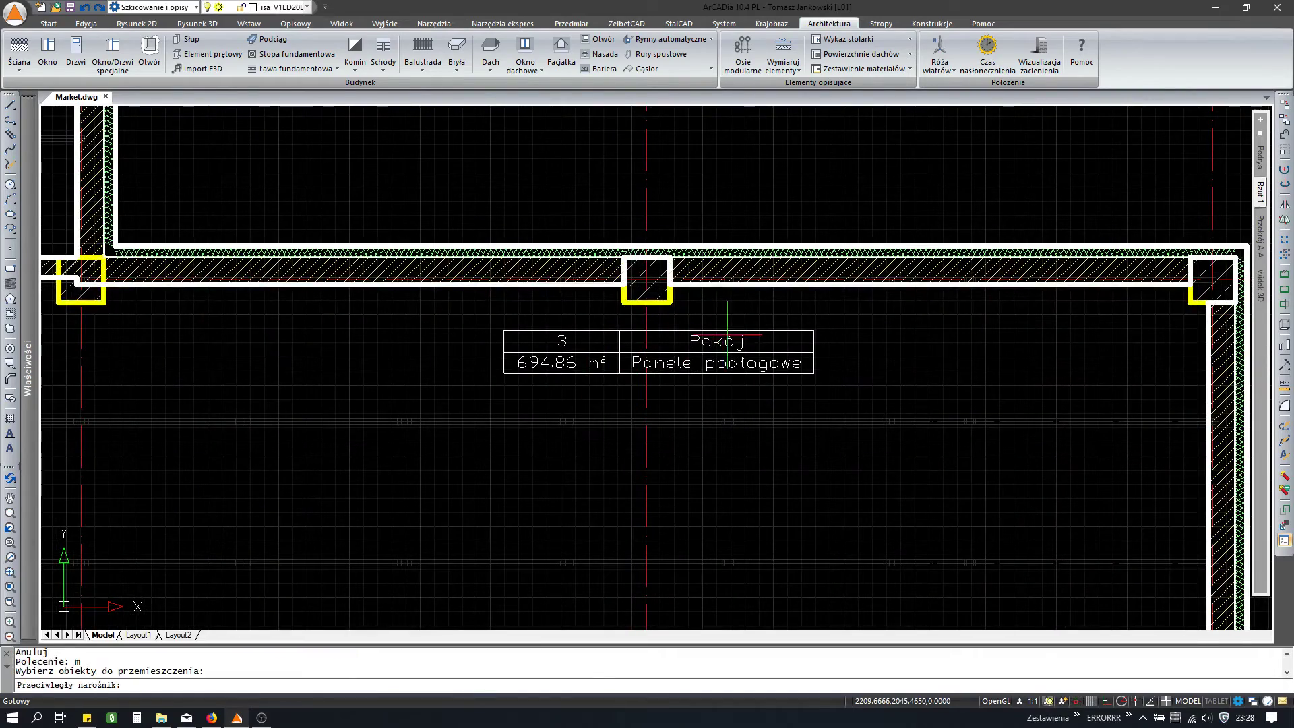
click(593, 364)
key(Return)
scroll(616, 385, down, 3)
scroll(640, 418, up, 3)
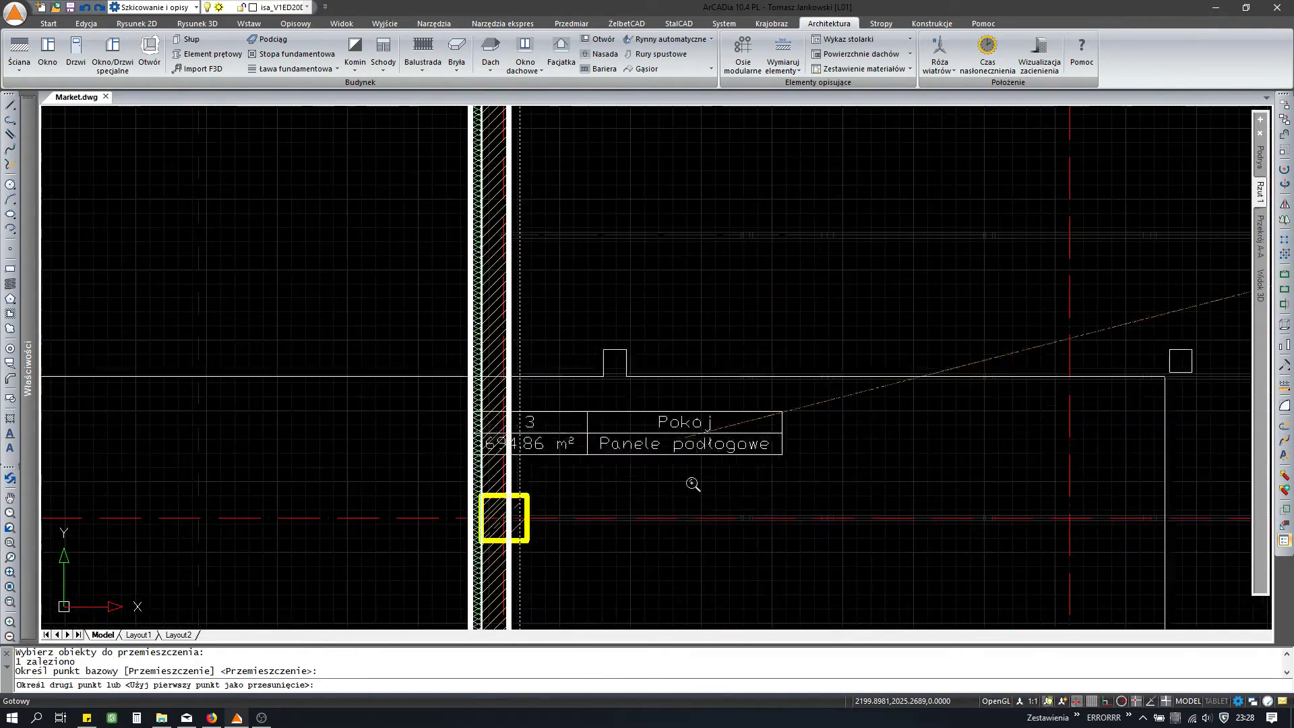
click(536, 532)
scroll(536, 533, up, 3)
middle_drag(536, 532, 678, 465)
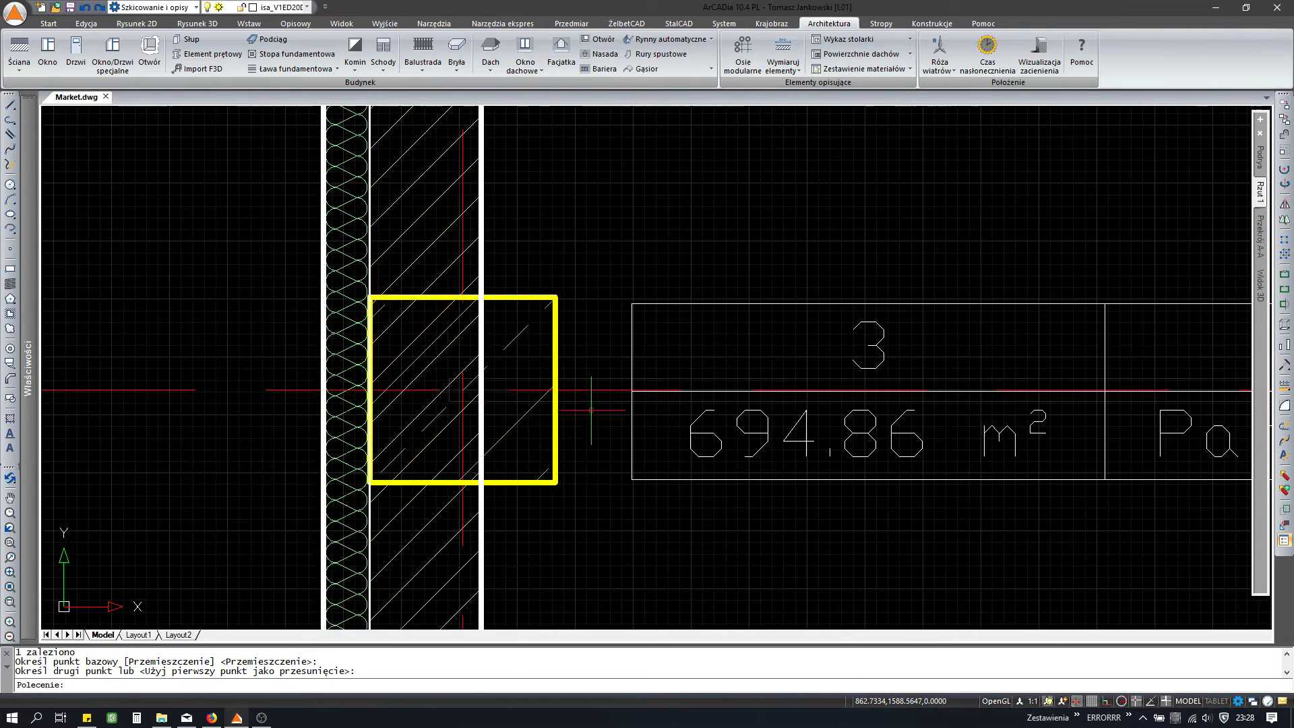
click(216, 171)
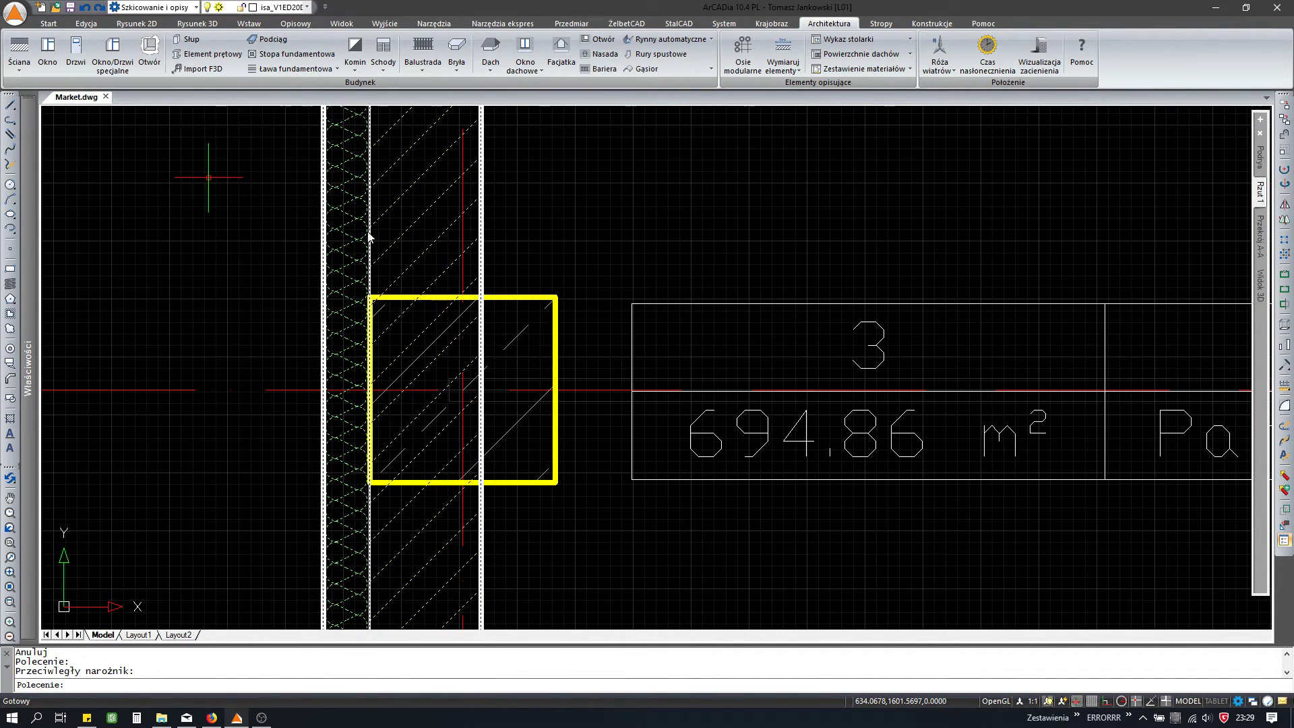
Step: Split the left wall at its column edge and leave only insulation on the piece over the column
click(417, 294)
click(485, 327)
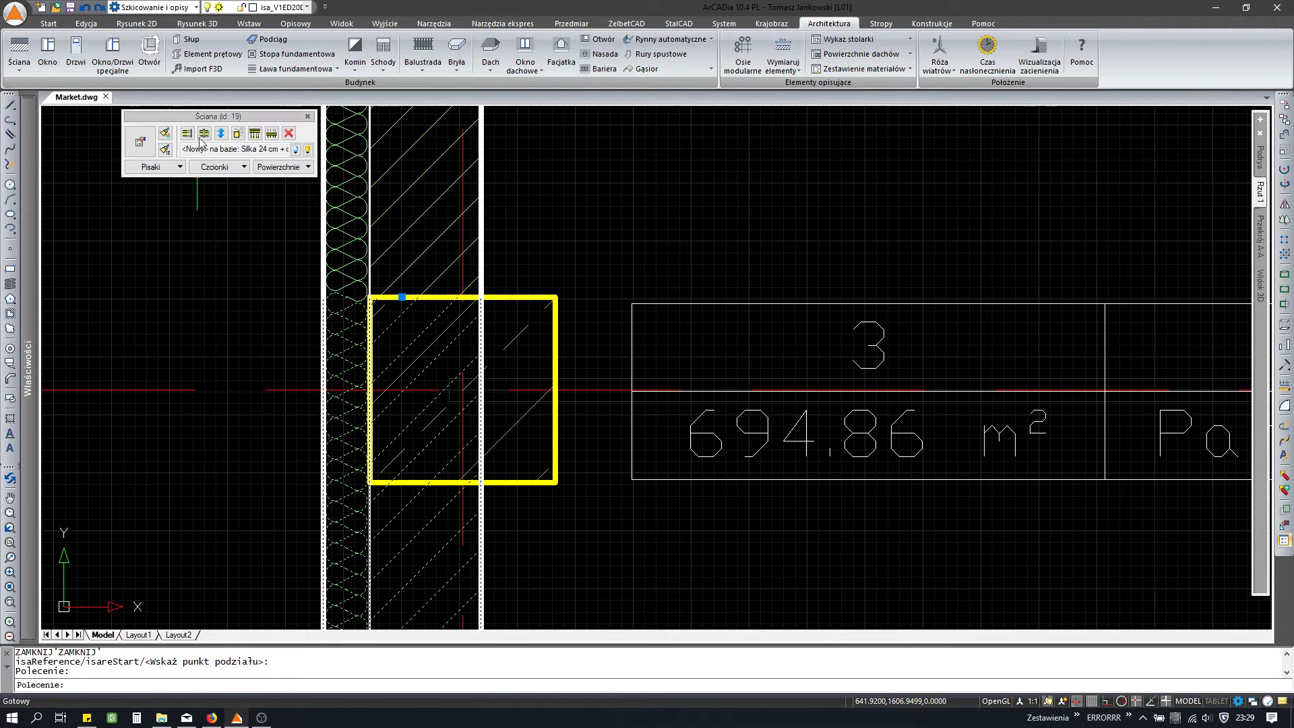
click(202, 139)
click(426, 481)
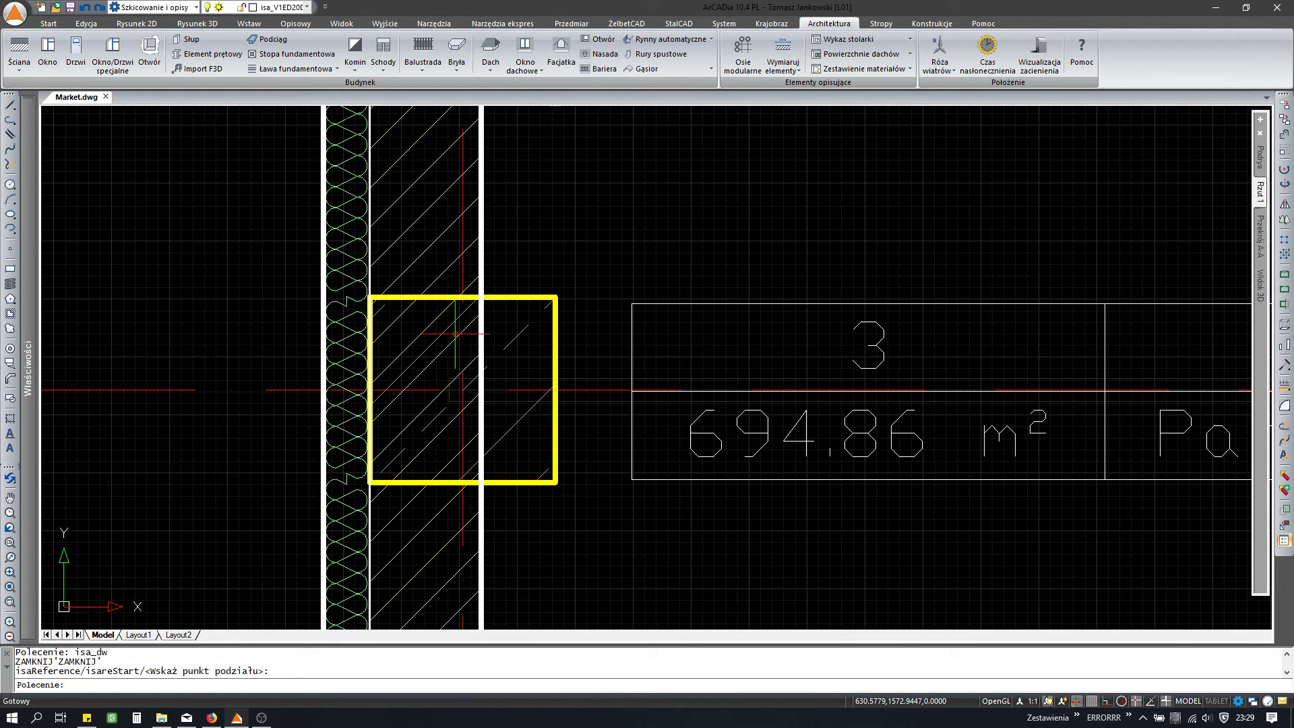
click(457, 342)
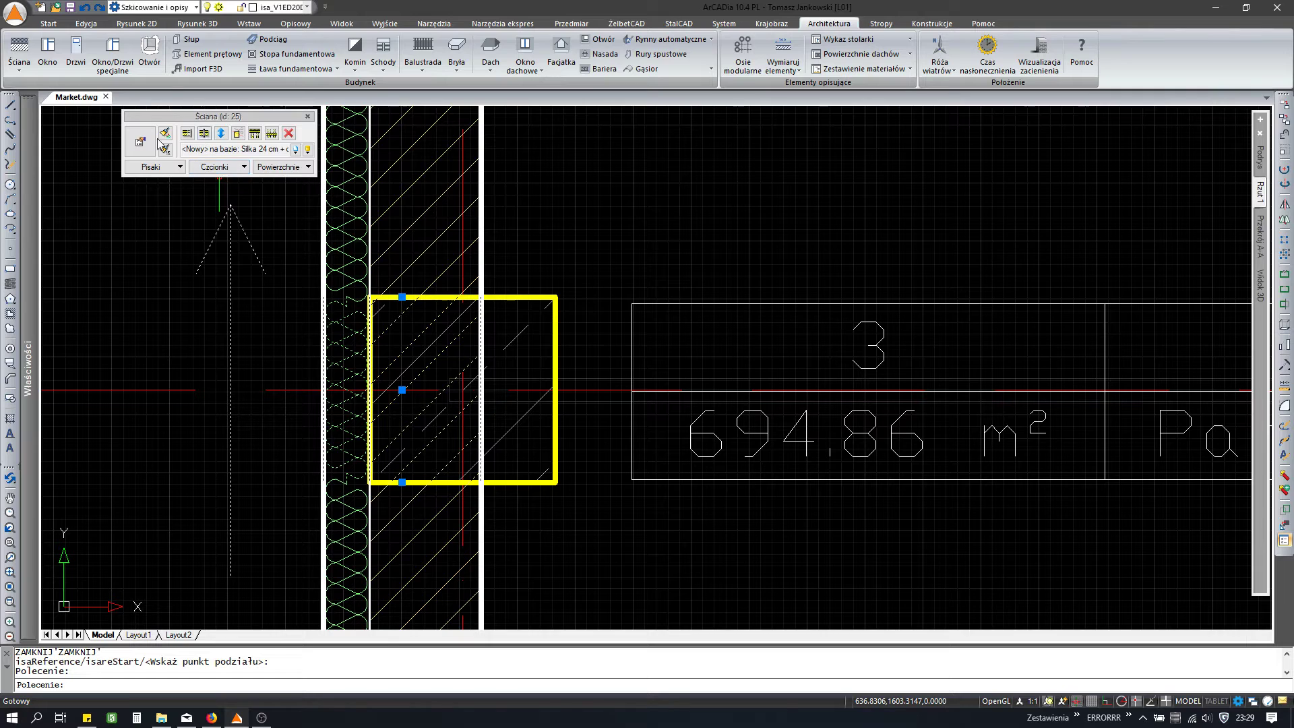
click(161, 141)
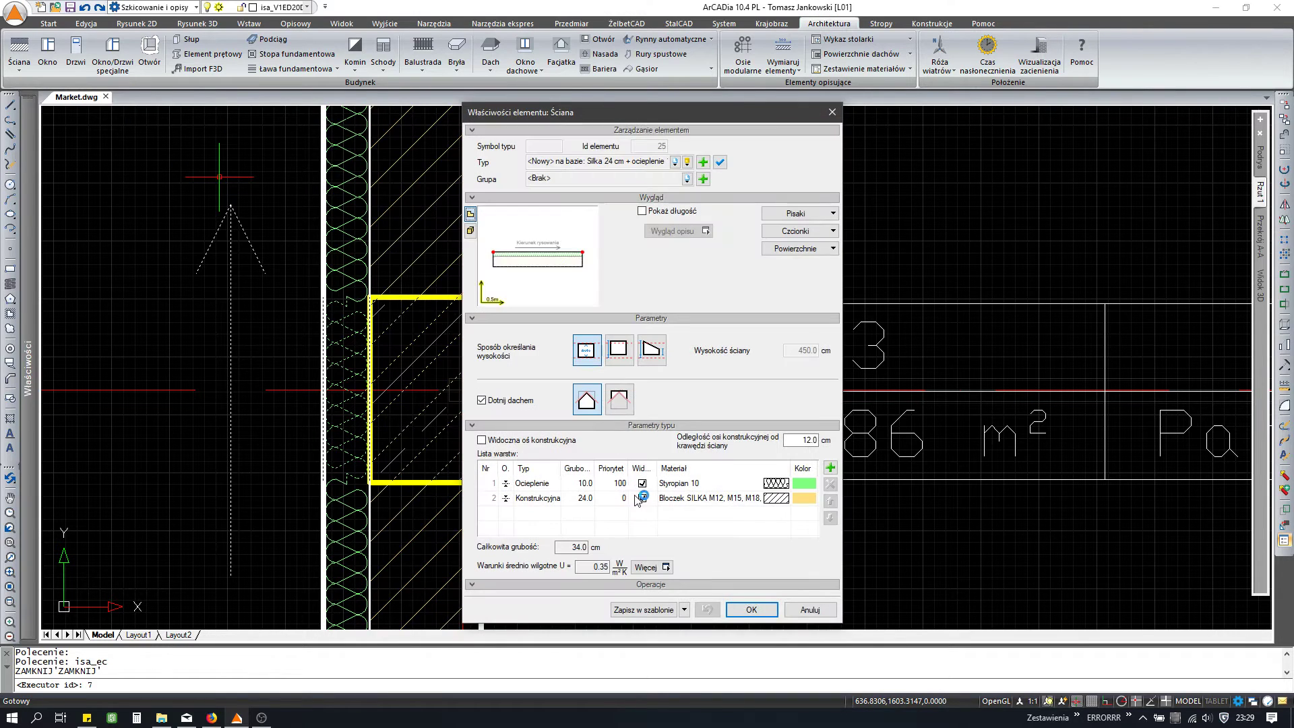
click(742, 608)
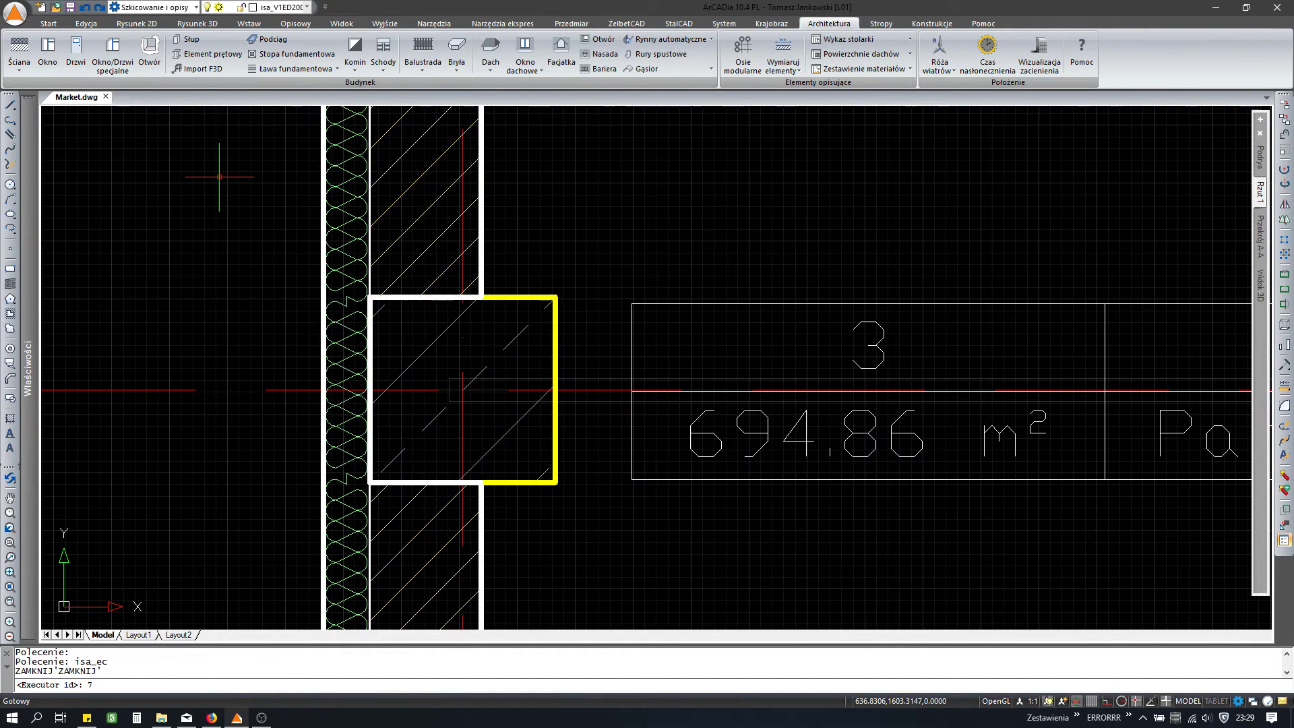
key(Escape)
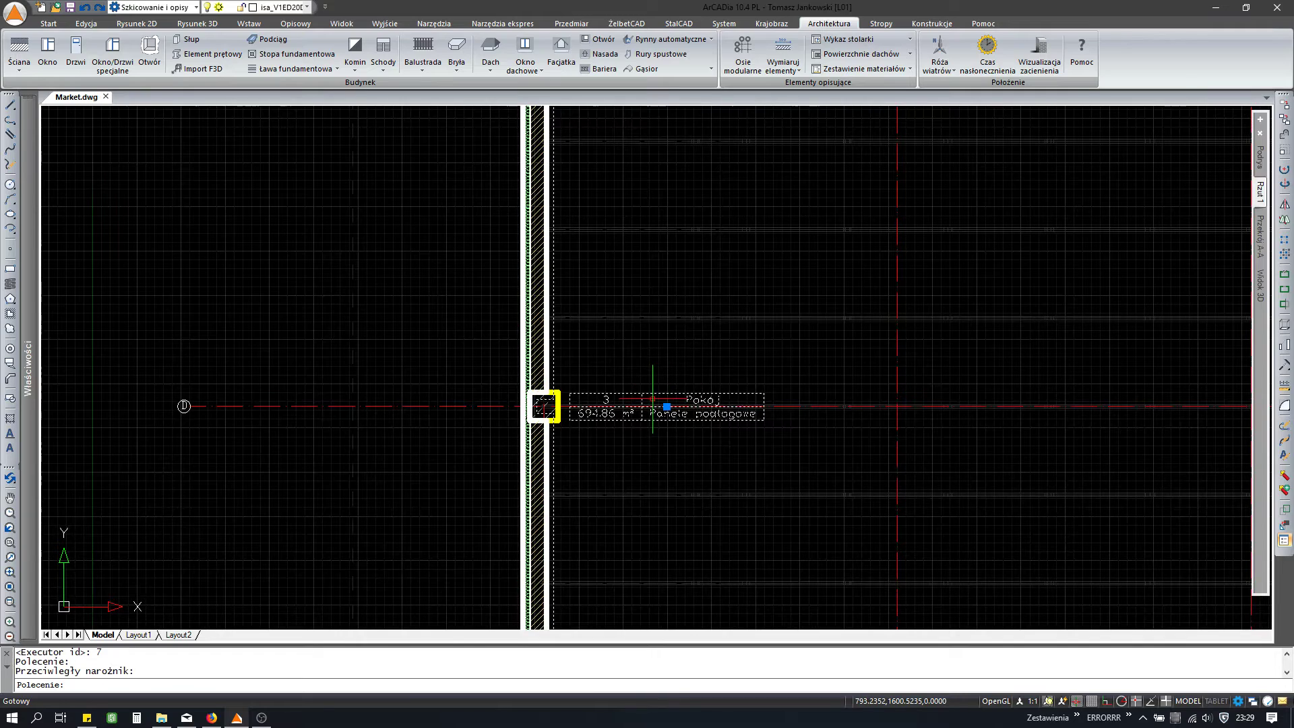
Step: Move the room 3 label up to sit beneath the top wall's column
text(m)
key(Return)
click(545, 406)
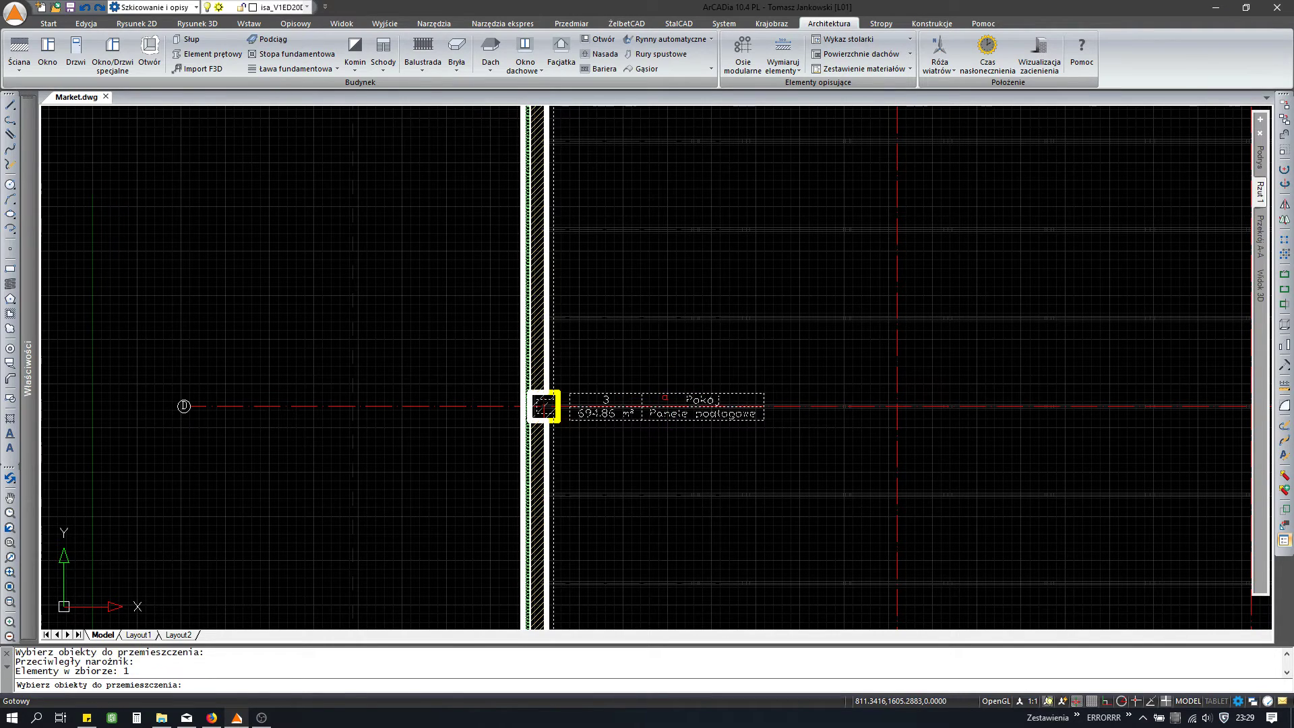
scroll(580, 470, down, 4)
scroll(764, 322, up, 4)
scroll(783, 347, up, 2)
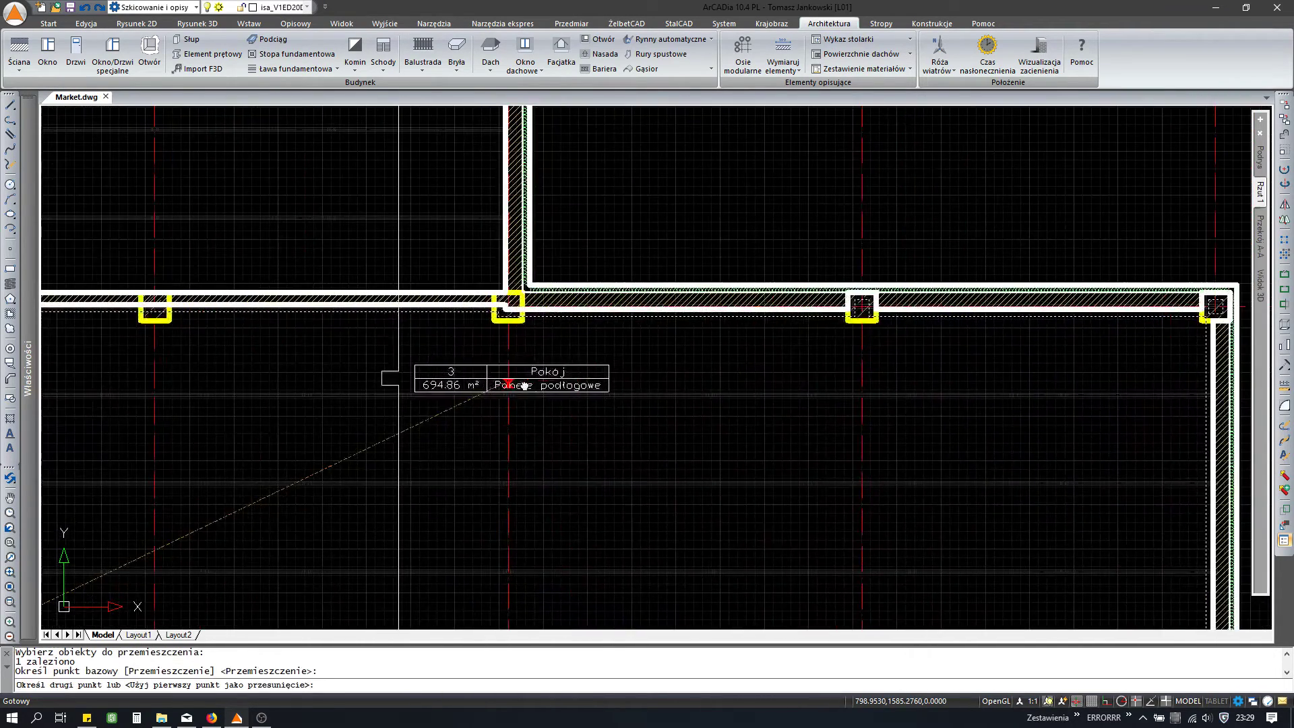
scroll(505, 384, up, 2)
key(Escape)
Step: Pan to the corner column and select the right-hand wall
scroll(497, 266, up, 2)
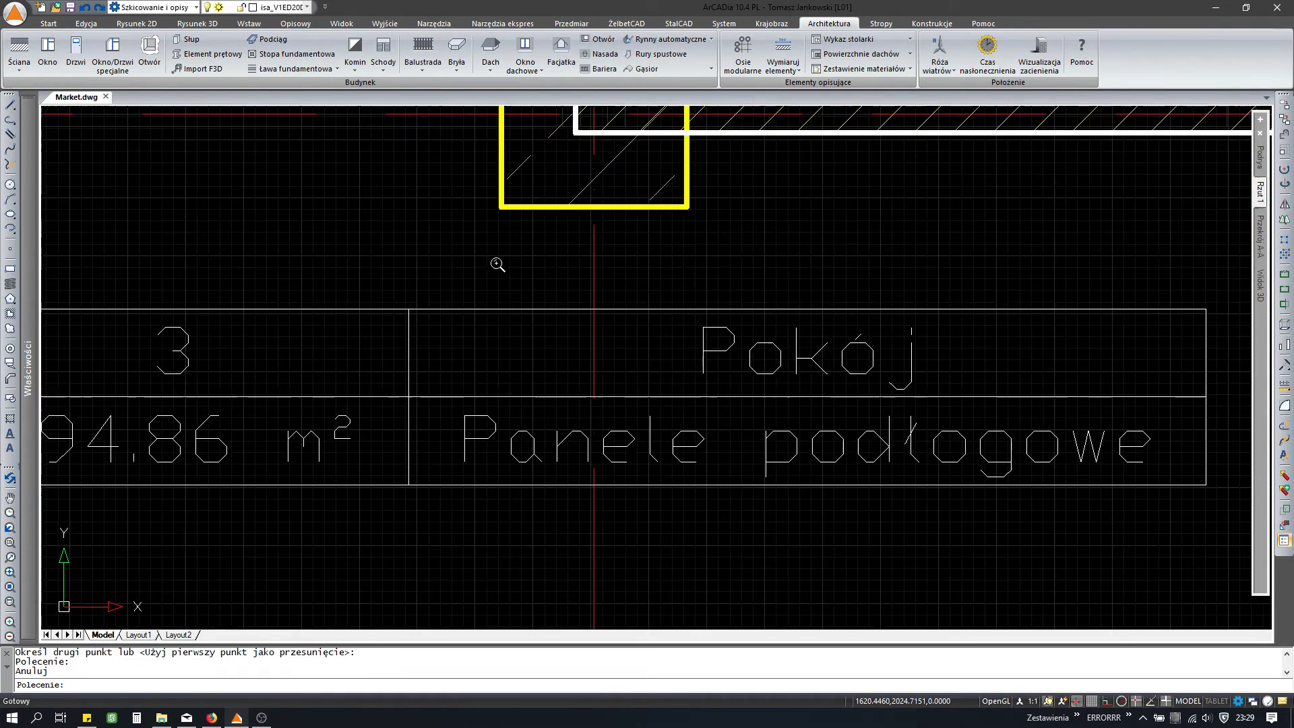
middle_drag(557, 277, 531, 391)
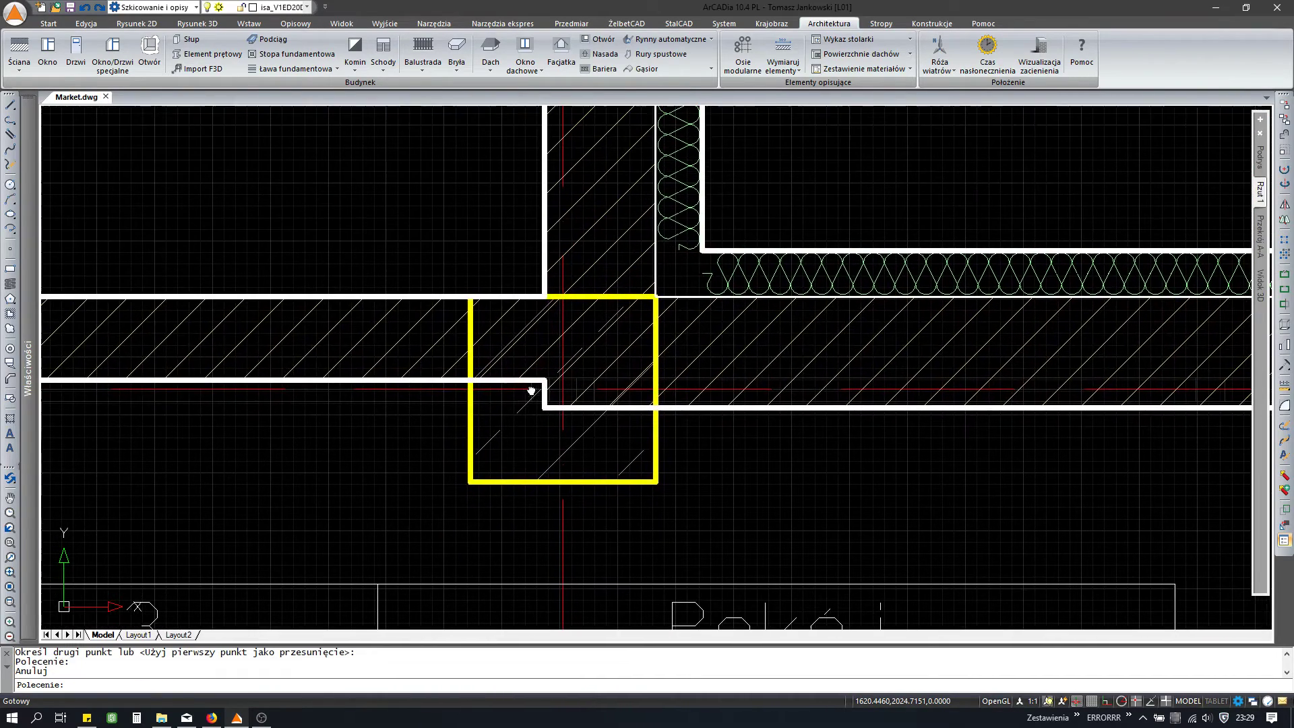
click(732, 268)
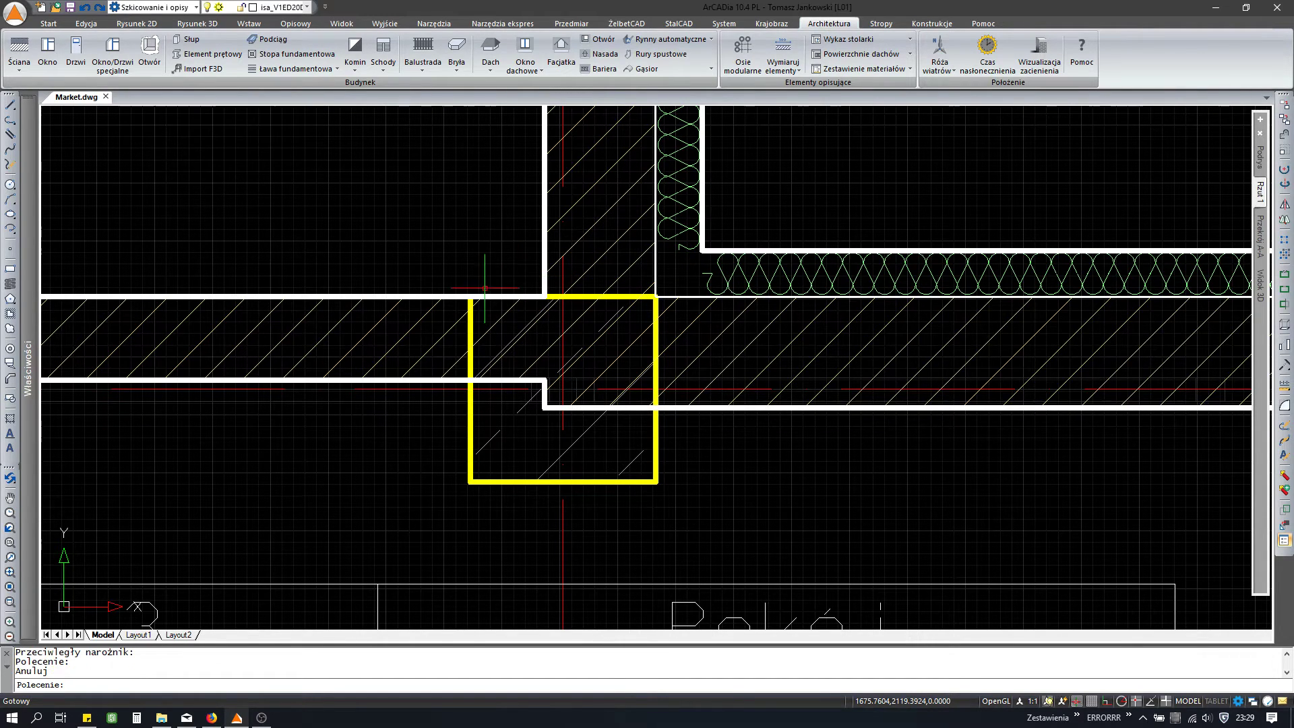
Step: Extend the left wall's end to the corner column with side-modify
click(428, 310)
scroll(428, 313, down, 3)
scroll(425, 327, down, 3)
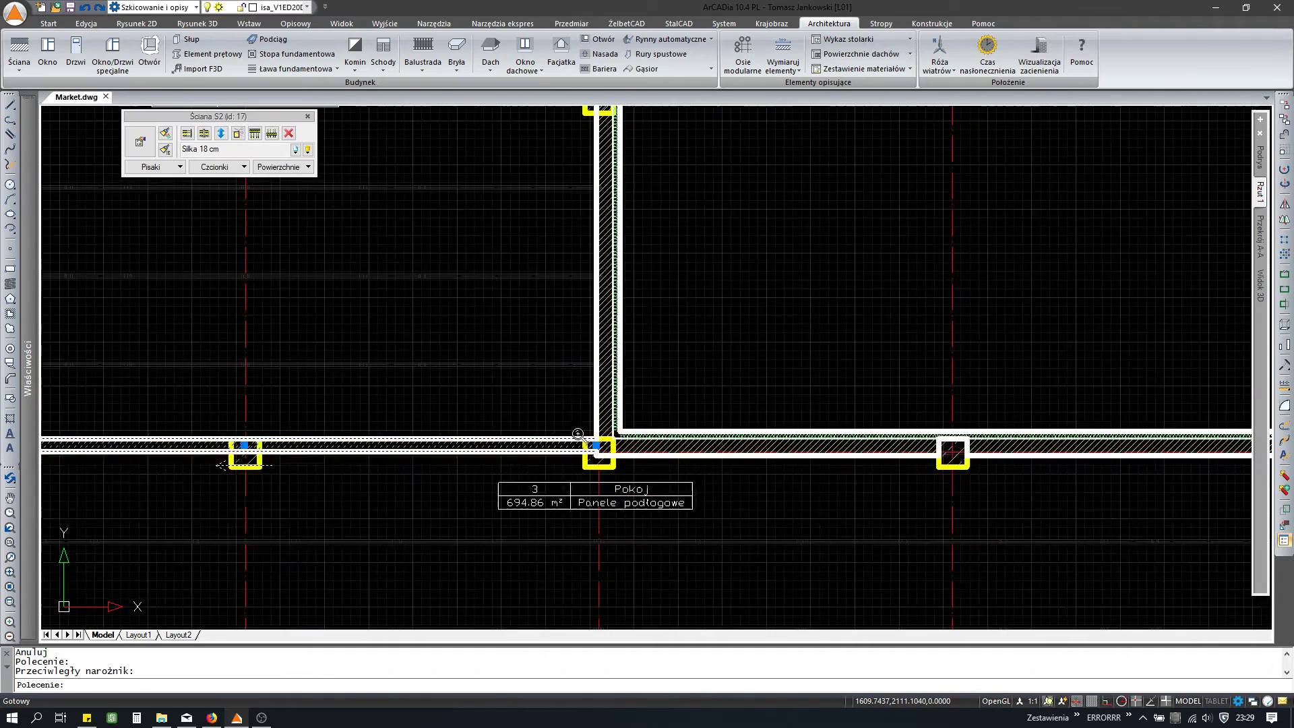
scroll(405, 304, up, 4)
scroll(394, 288, up, 1)
click(197, 133)
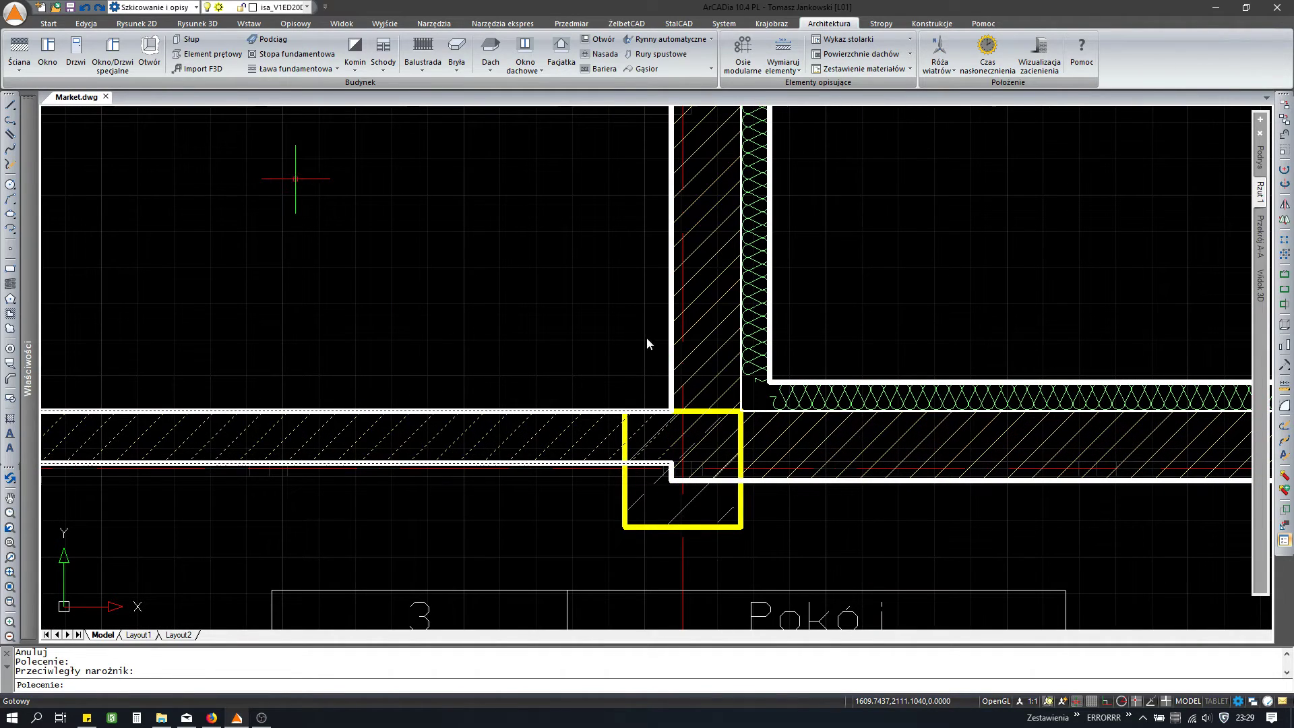
click(625, 410)
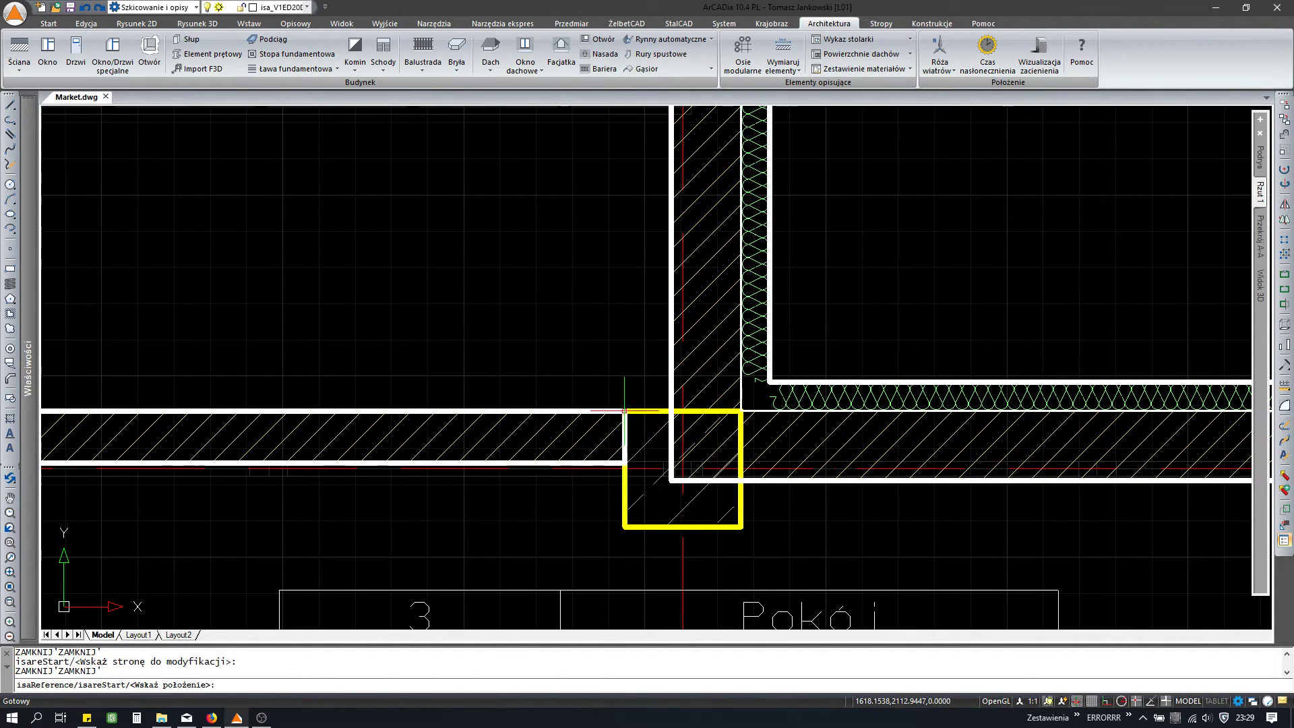
middle_drag(647, 454, 548, 341)
key(Escape)
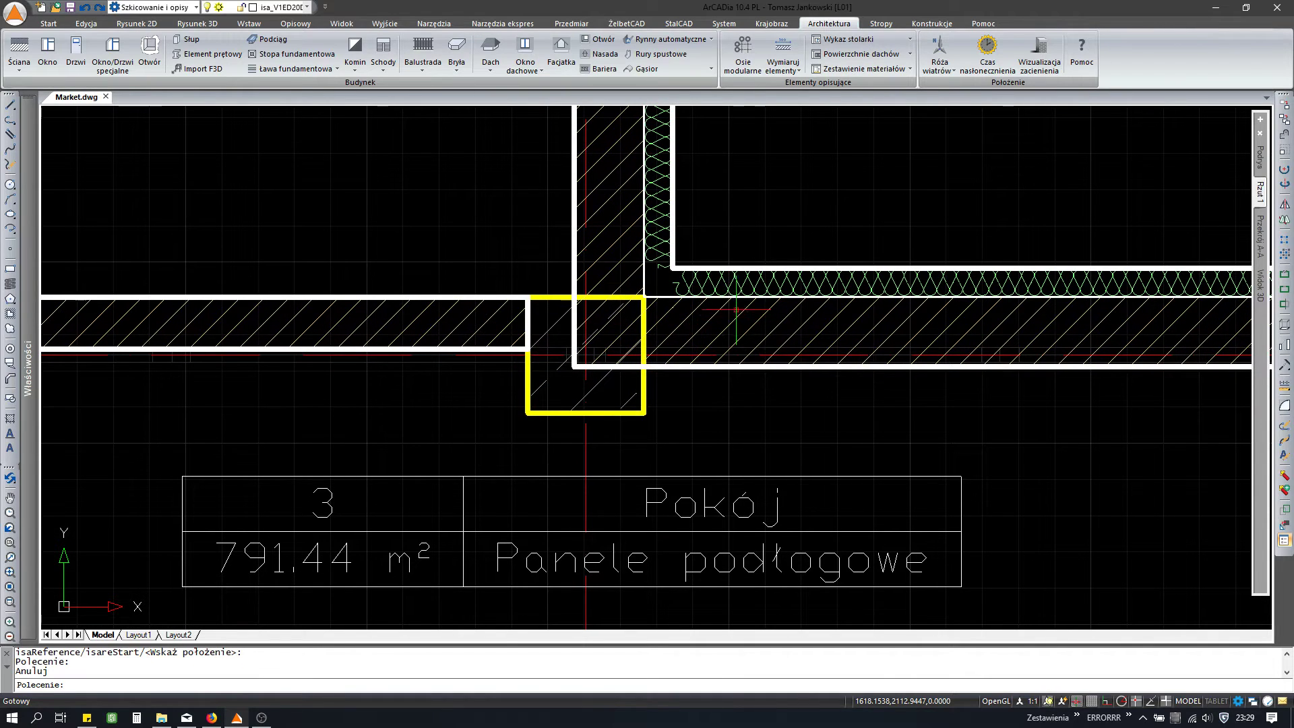
Step: Divide the right-hand wall at the column
click(736, 309)
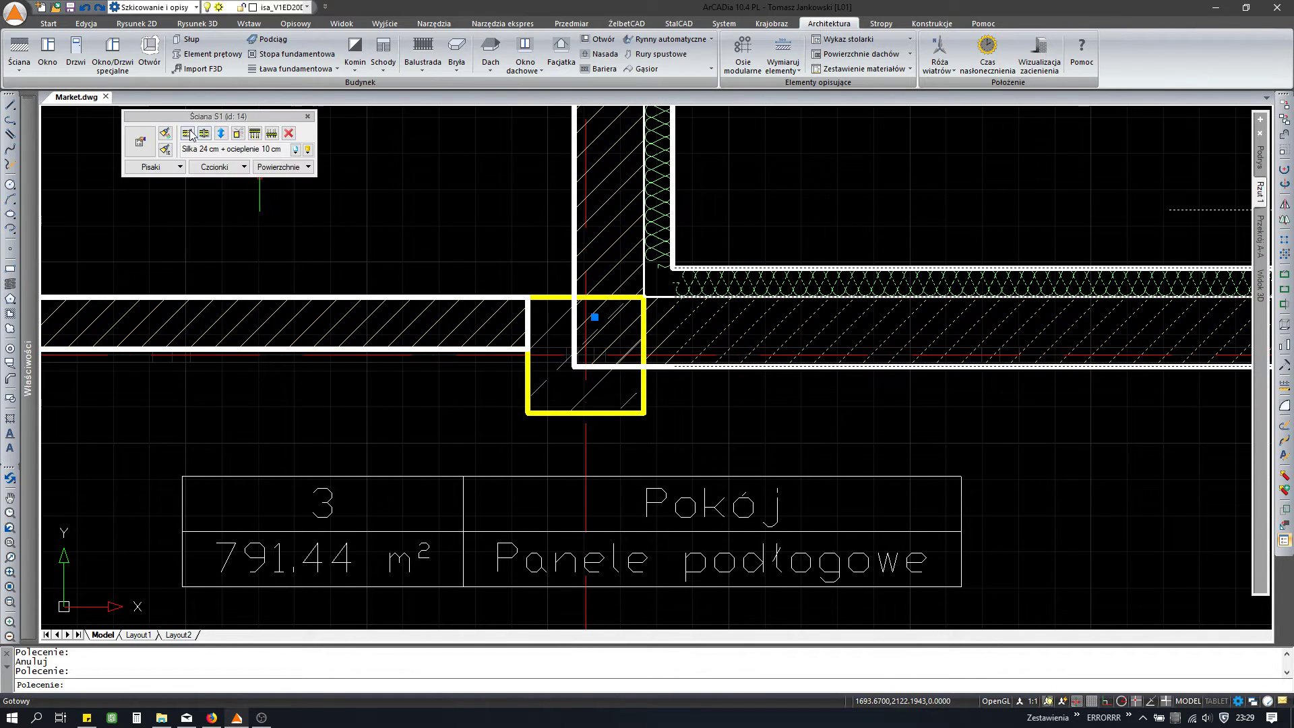
key(Escape)
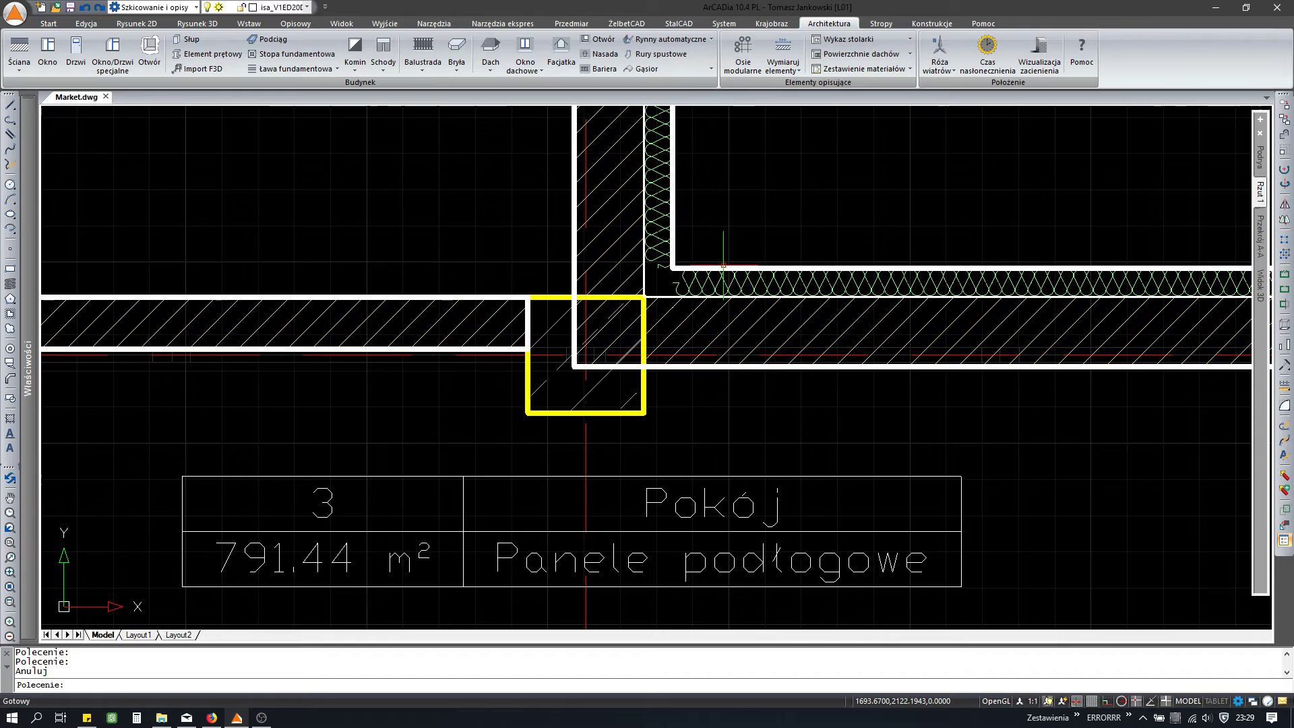
scroll(644, 297, down, 5)
scroll(573, 330, up, 4)
scroll(566, 323, up, 1)
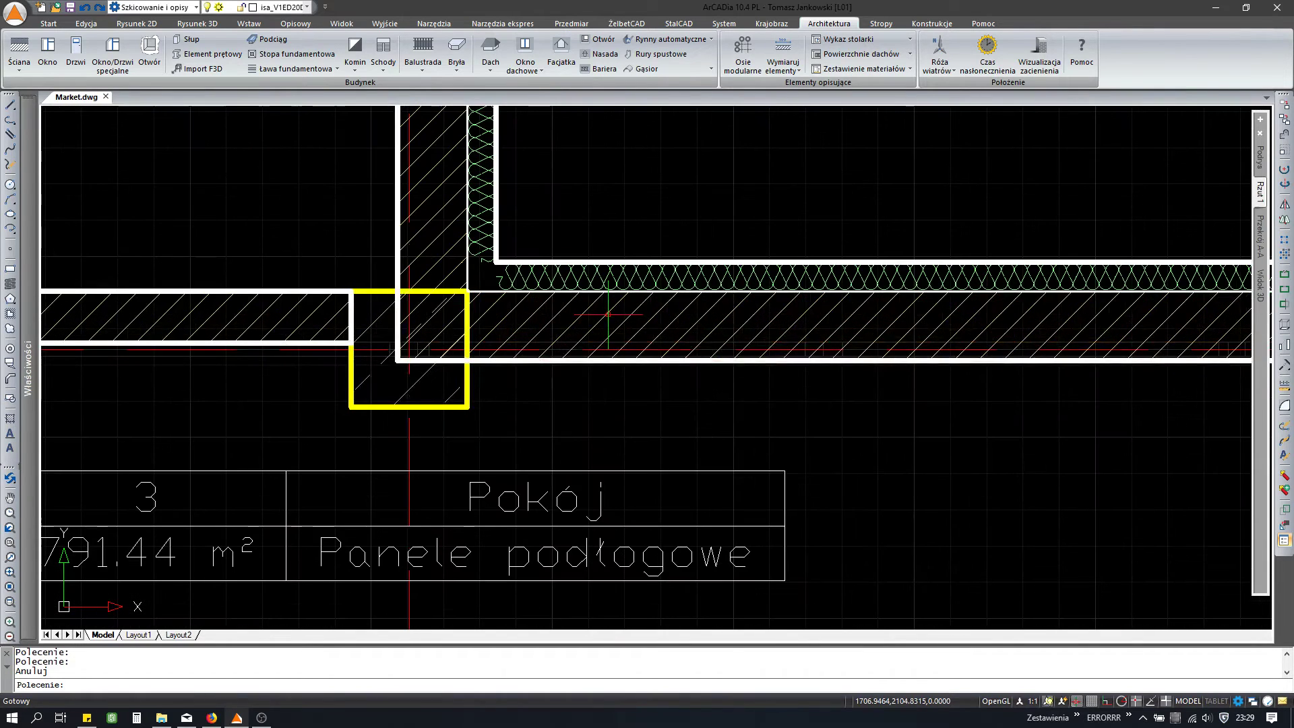
click(560, 322)
click(213, 134)
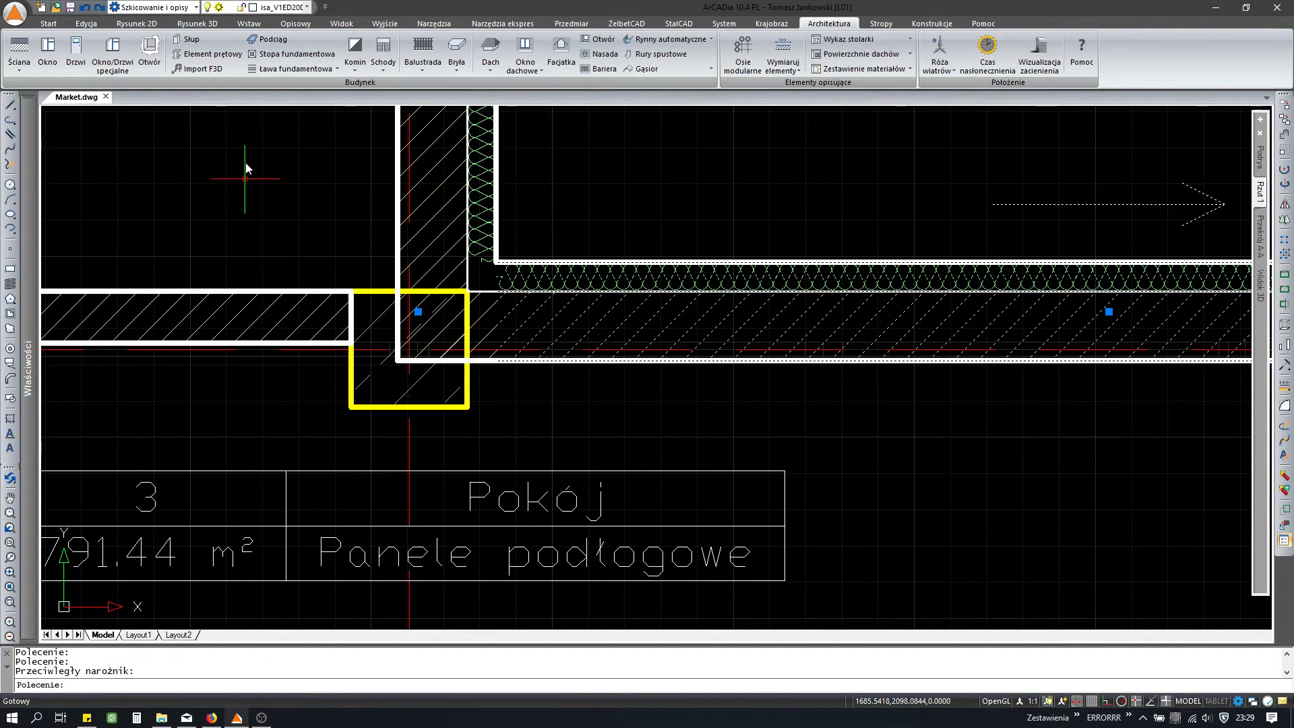
key(Escape)
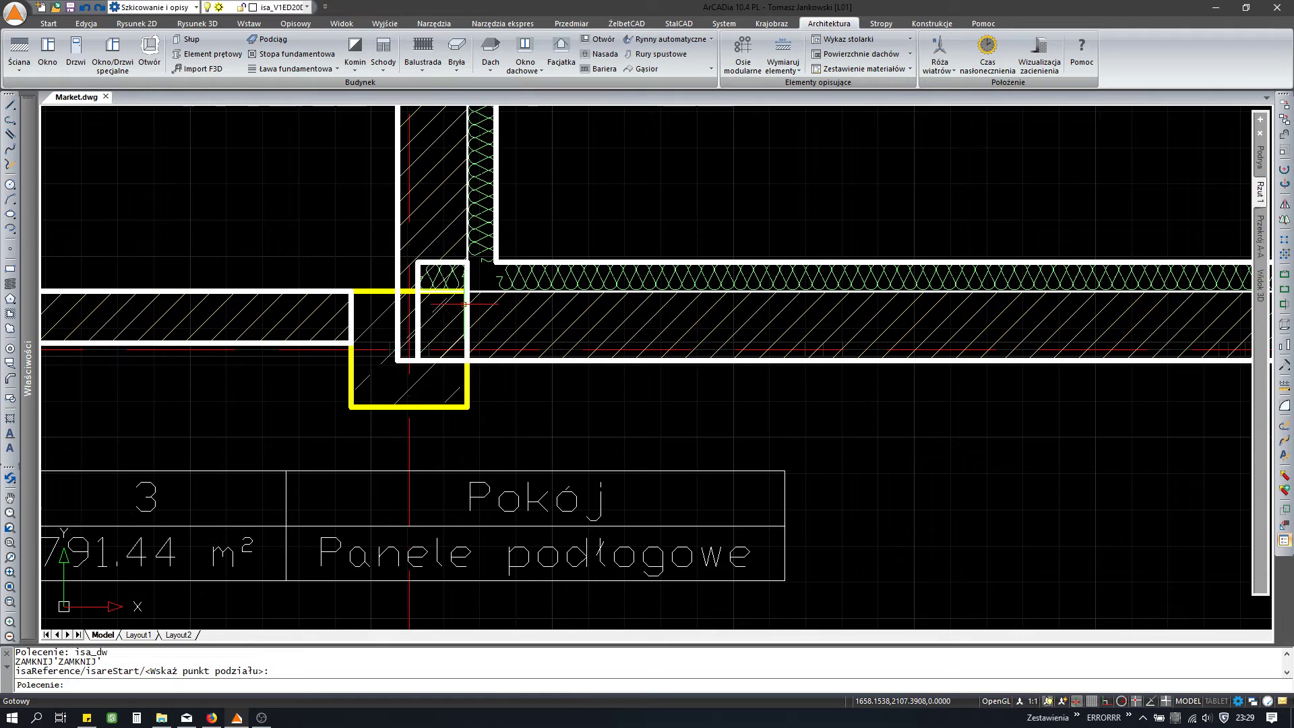
Step: Reduce the small wall piece over the column to its insulation layer only
click(434, 232)
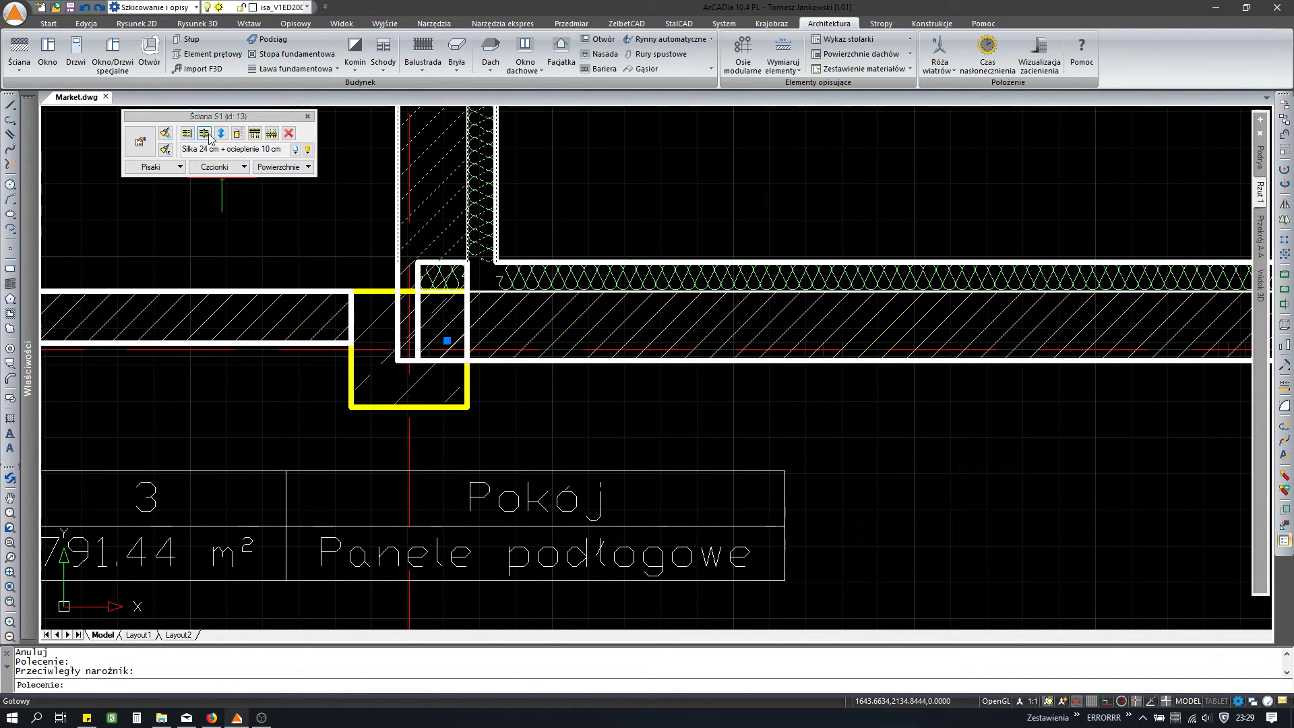
key(Escape)
click(442, 279)
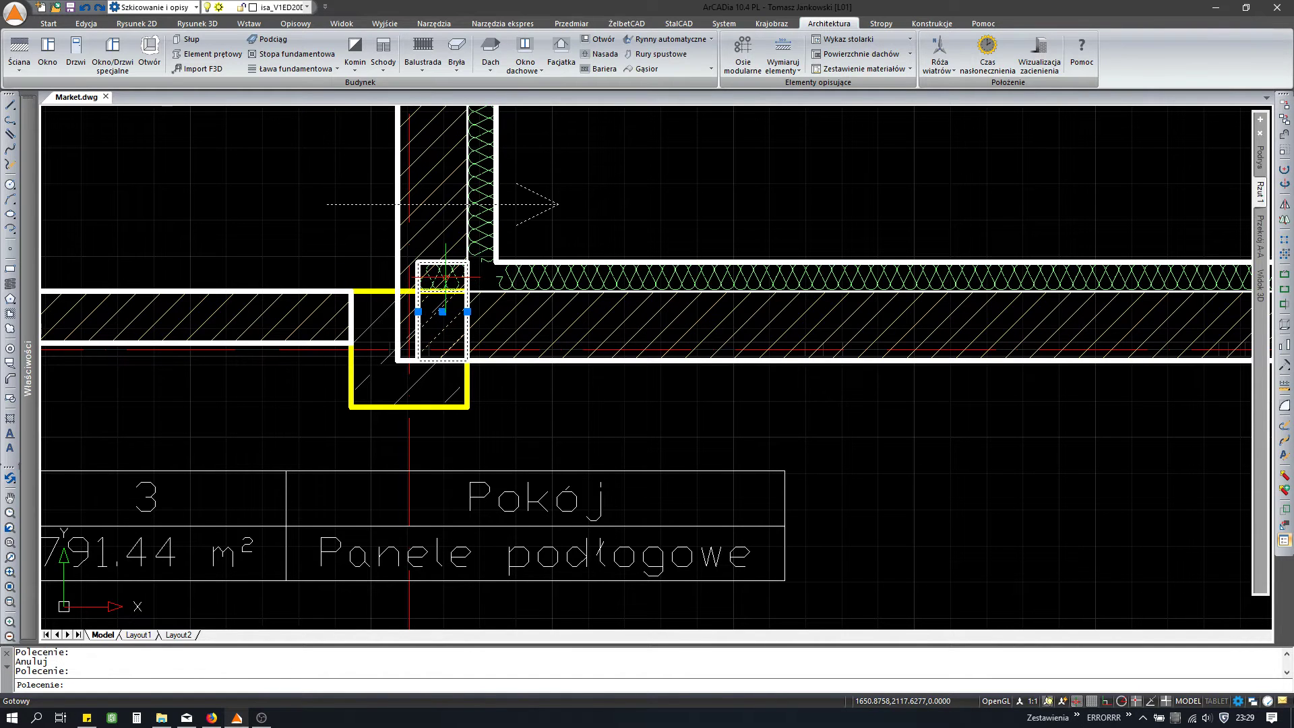
key(Escape)
click(630, 499)
click(752, 609)
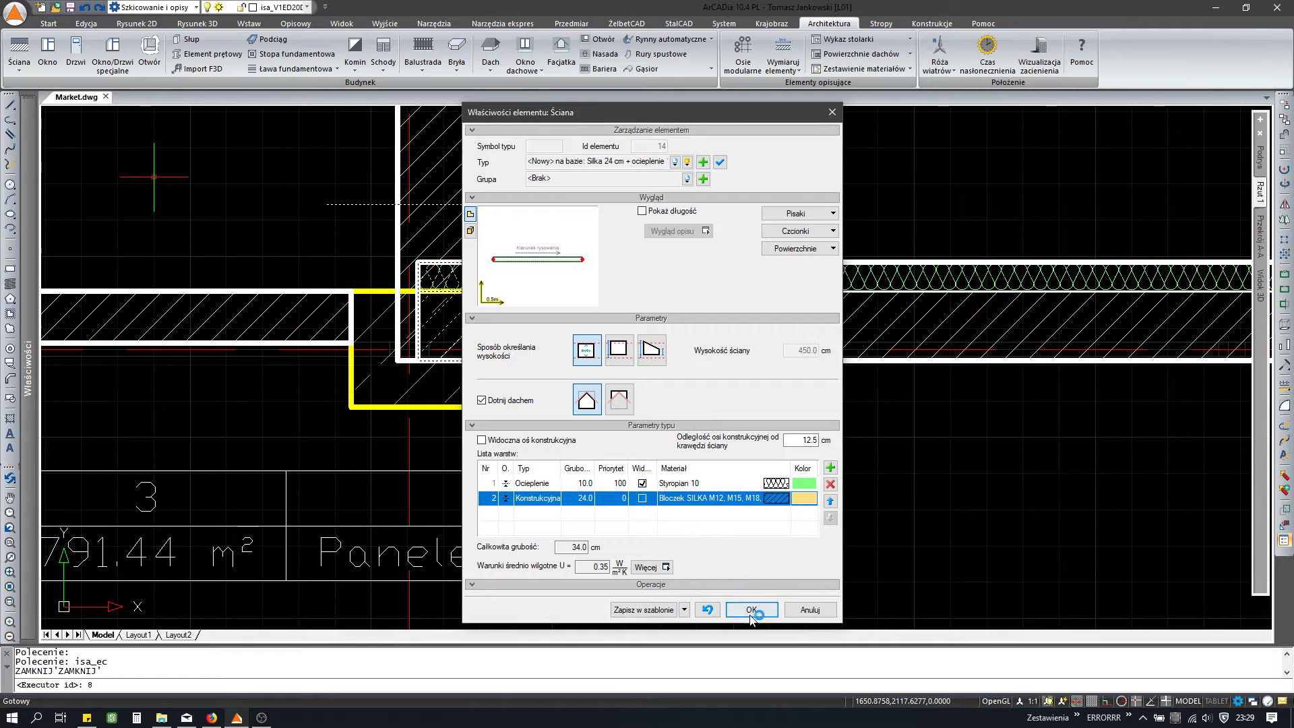
Step: Delete the small insulated wall piece over the column
scroll(432, 297, up, 3)
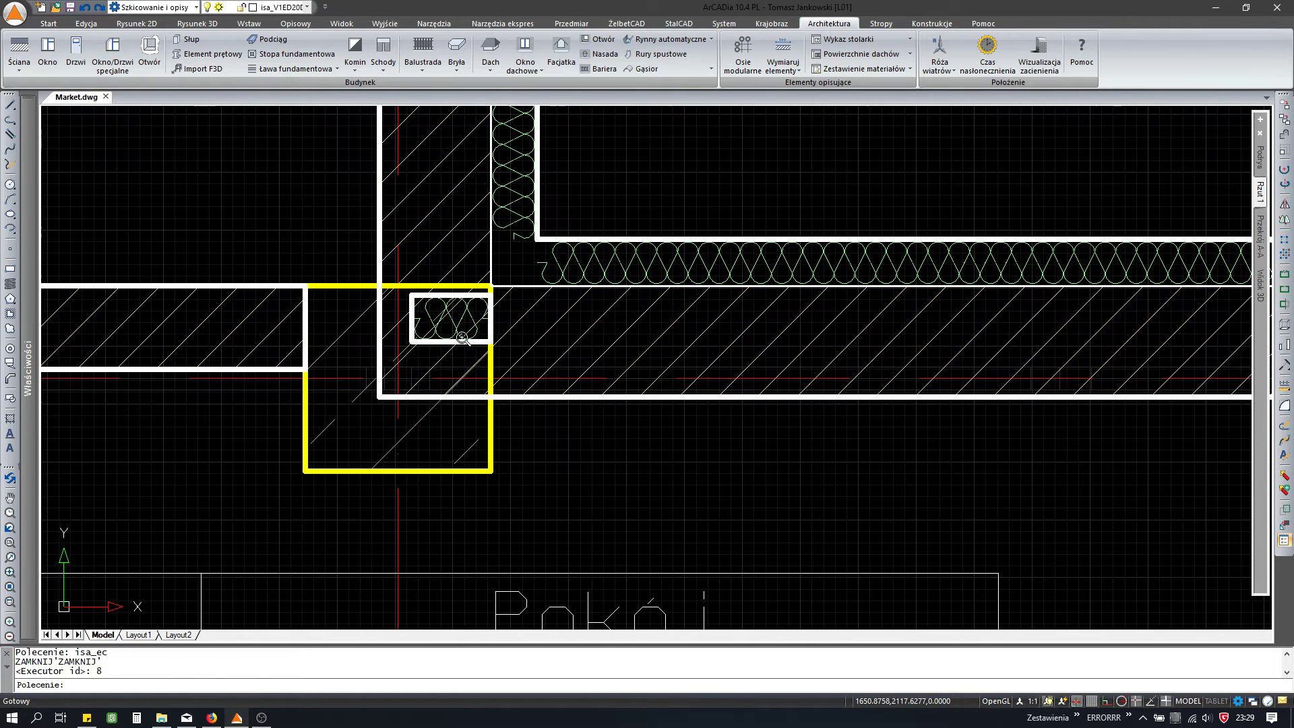
click(432, 296)
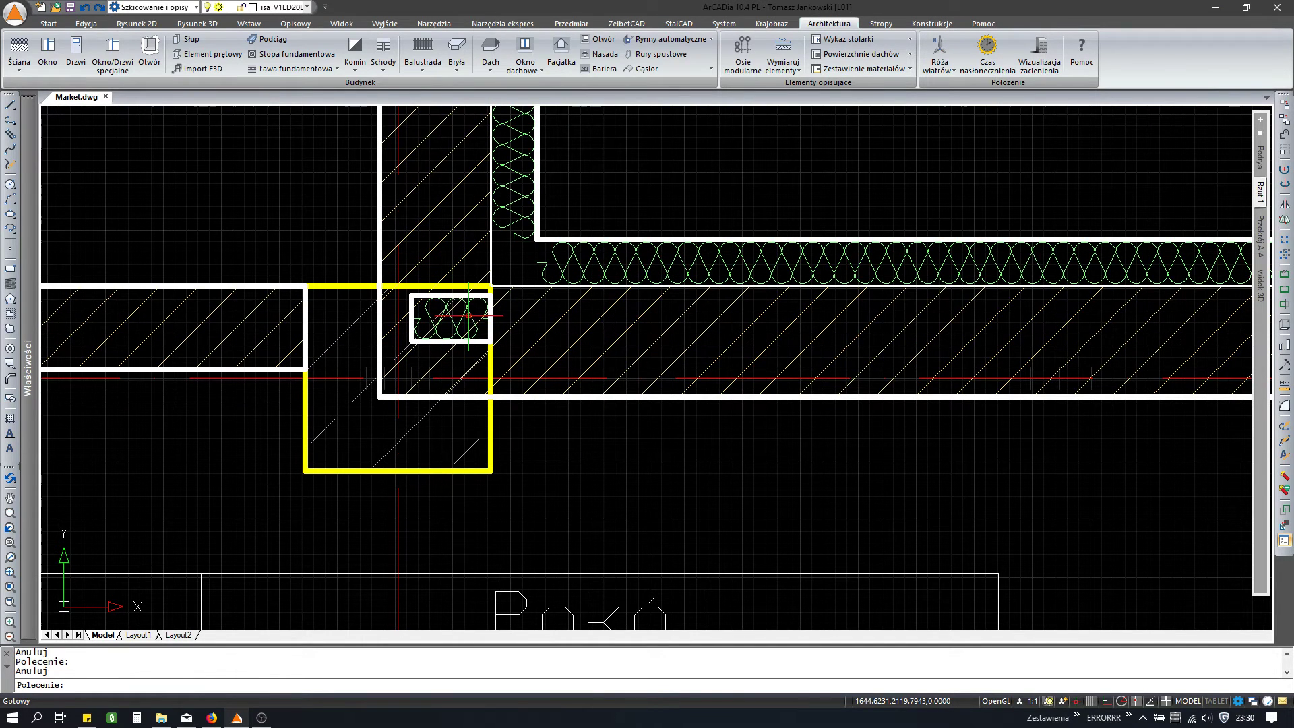
key(Delete)
Step: Reposition the vertical wall's side at the column using isa_pw
scroll(486, 328, down, 1)
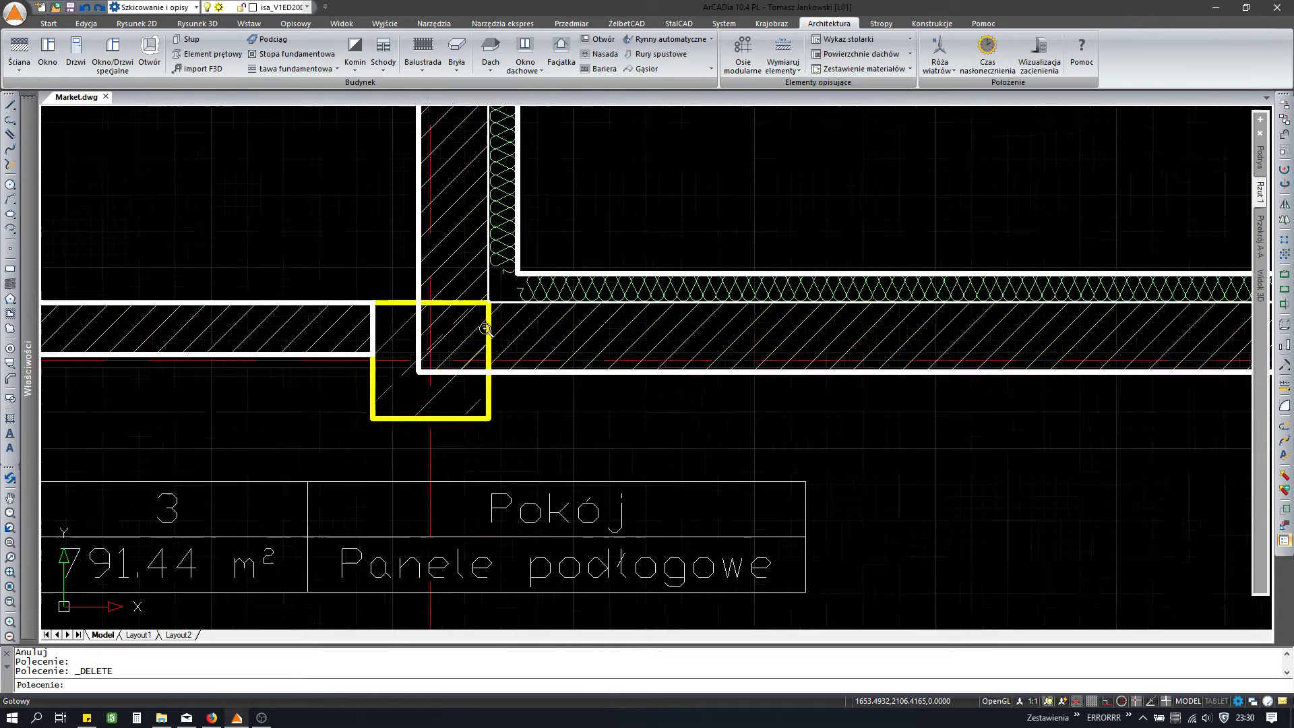
scroll(485, 329, down, 2)
scroll(492, 334, up, 4)
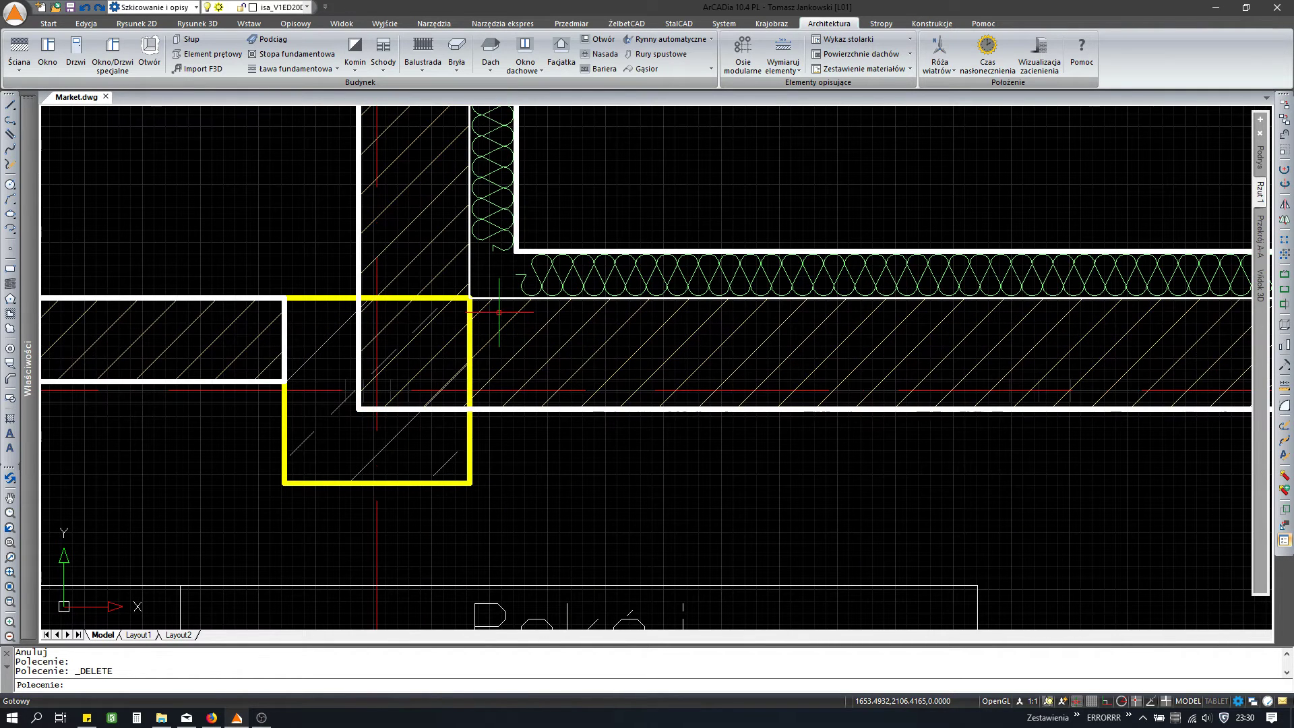
click(529, 375)
click(163, 128)
double_click(381, 263)
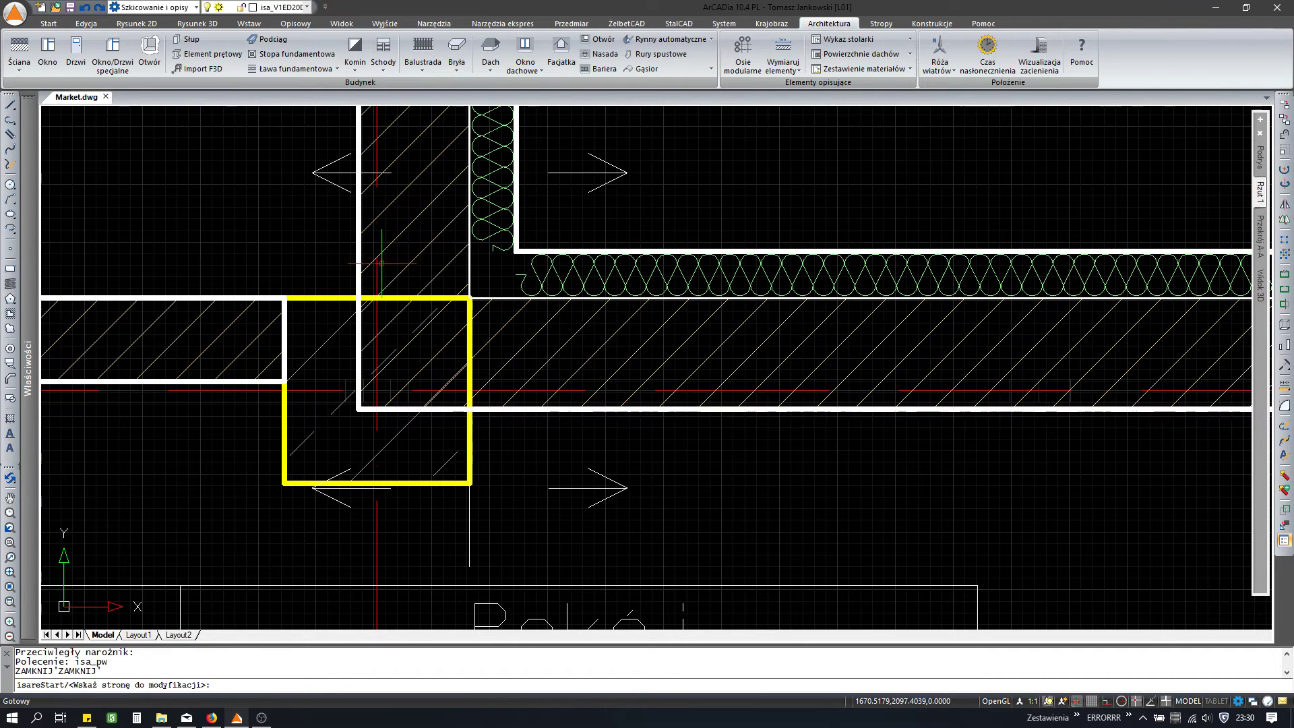
click(348, 272)
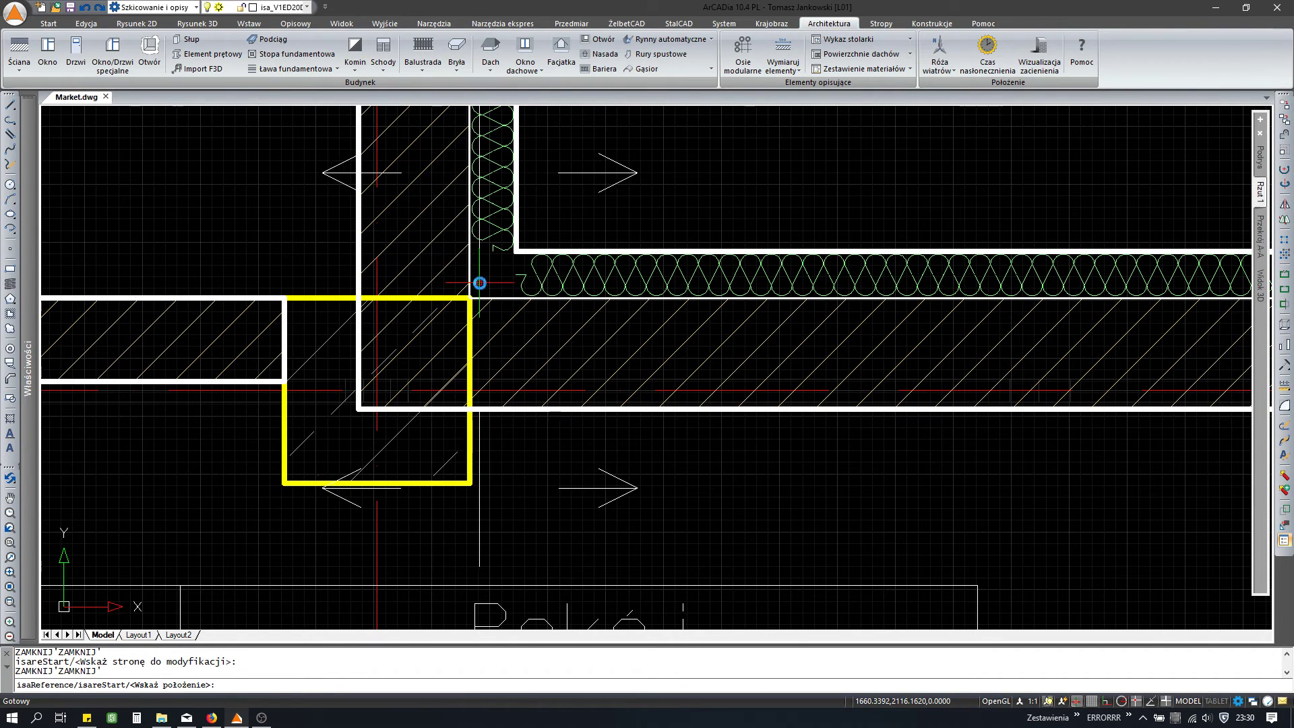
click(492, 278)
Step: Shorten the upper vertical wall so the horizontal wall meets it at the column
click(418, 201)
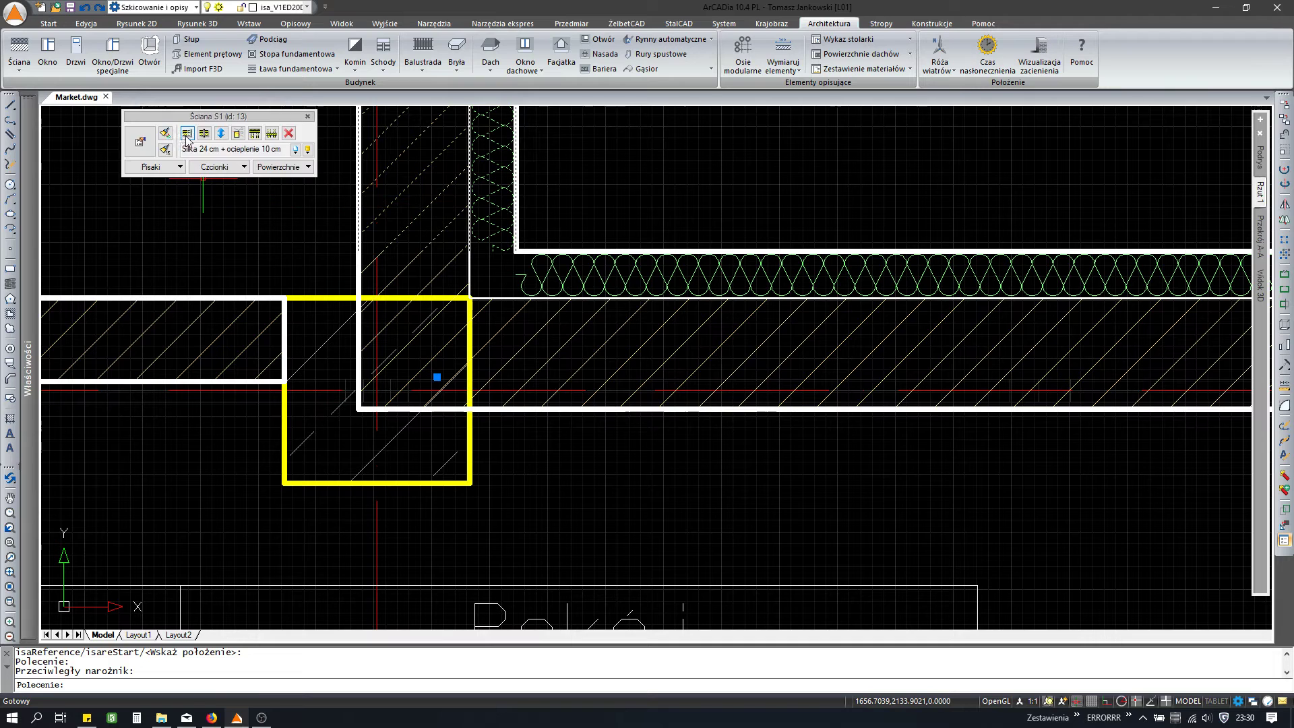
click(188, 135)
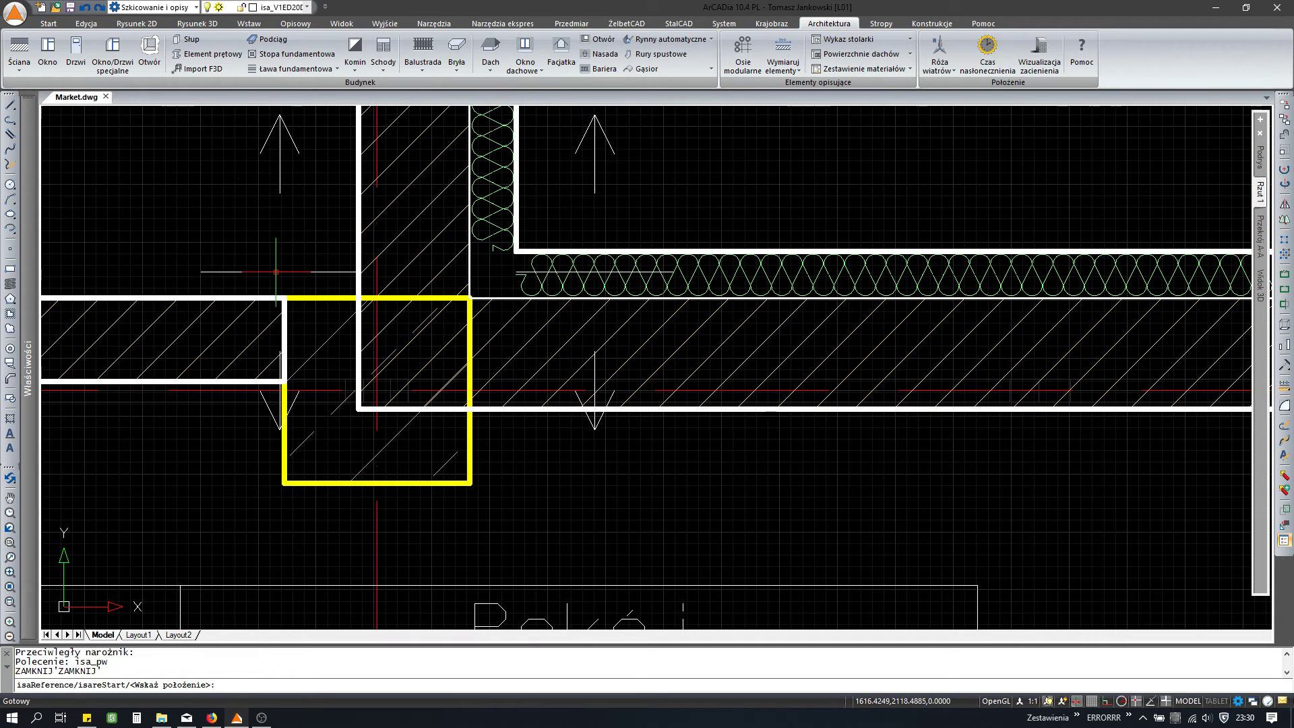
click(284, 272)
click(499, 208)
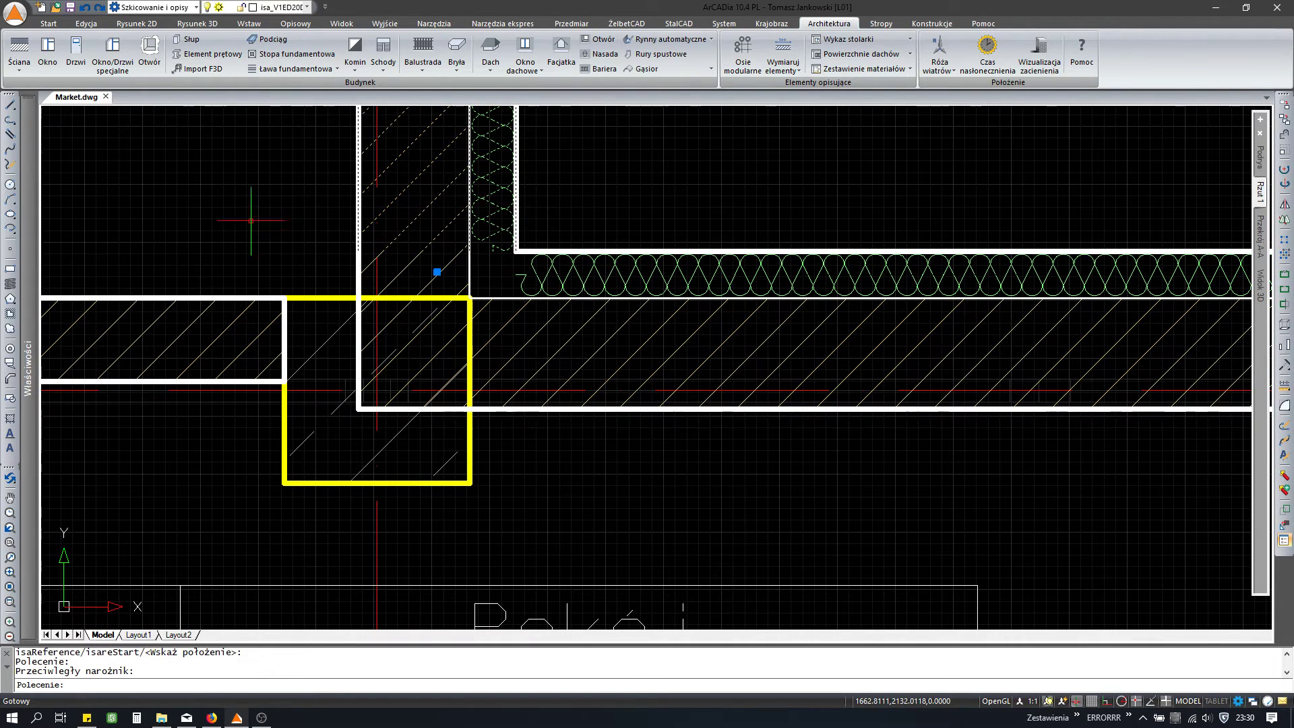
click(193, 140)
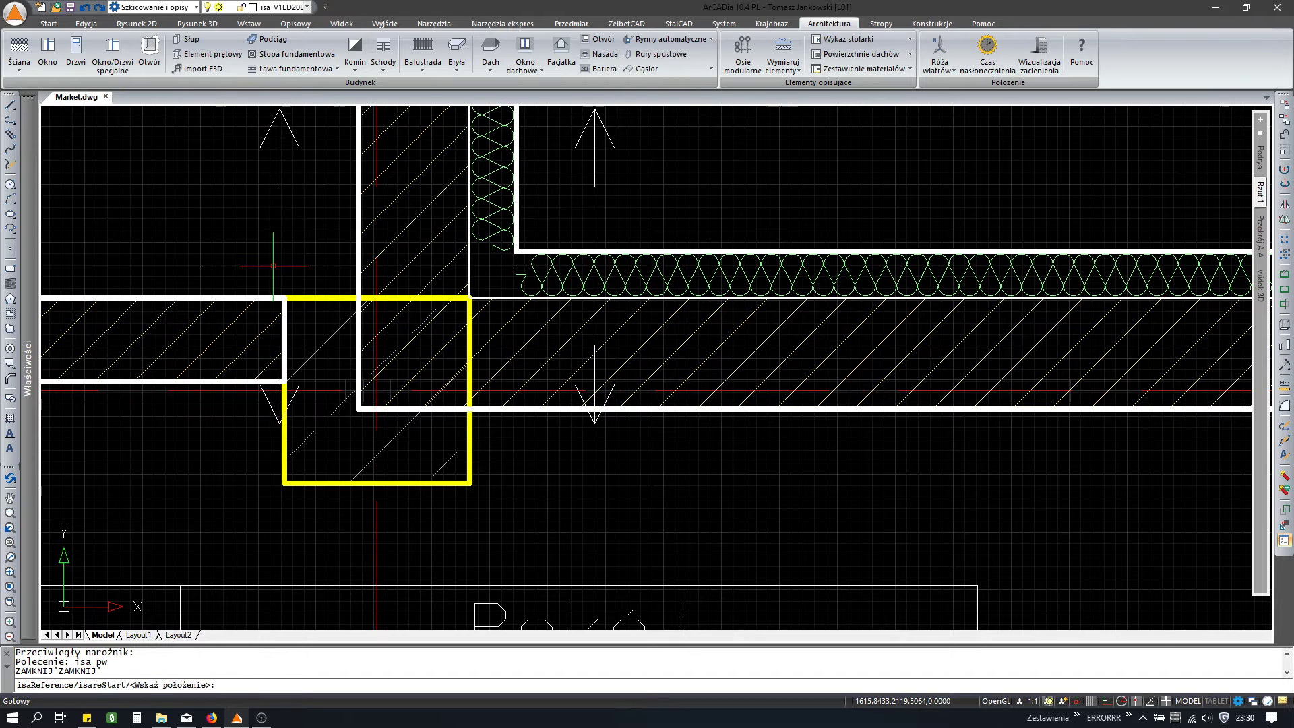
click(483, 267)
Step: Pull the right horizontal wall's left end back from the corner column
click(531, 264)
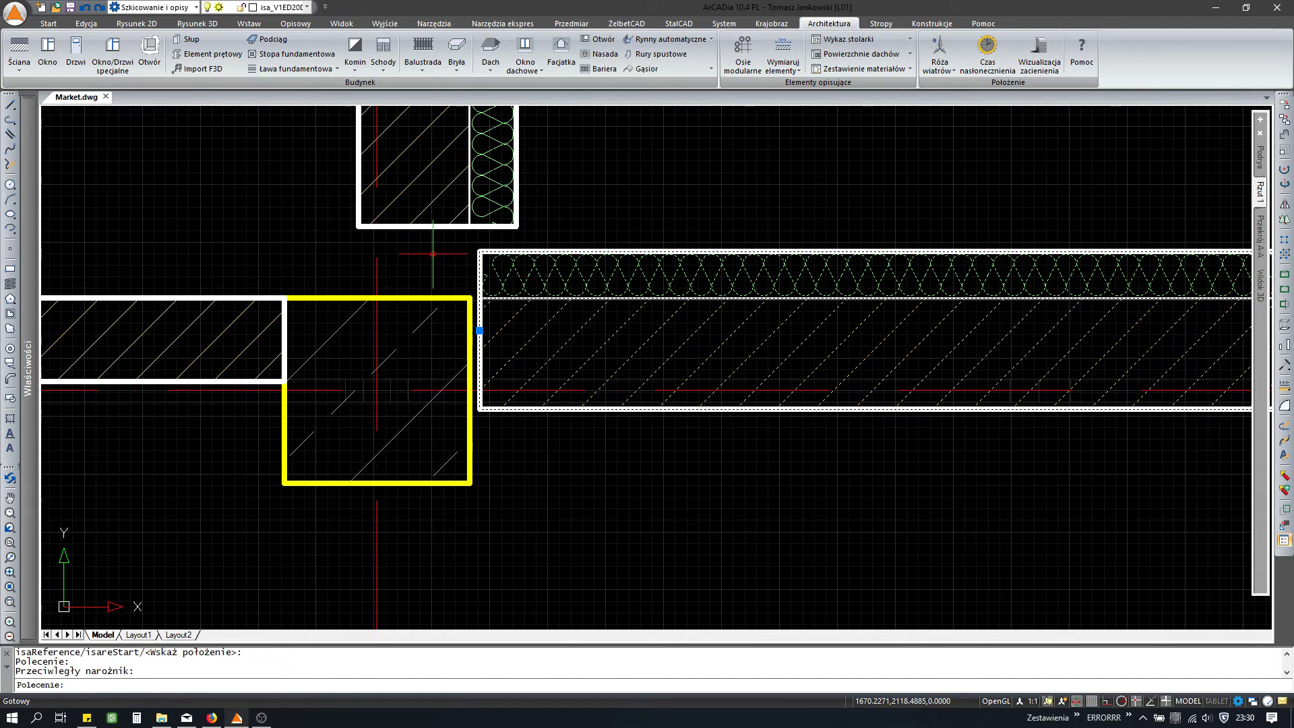
key(Escape)
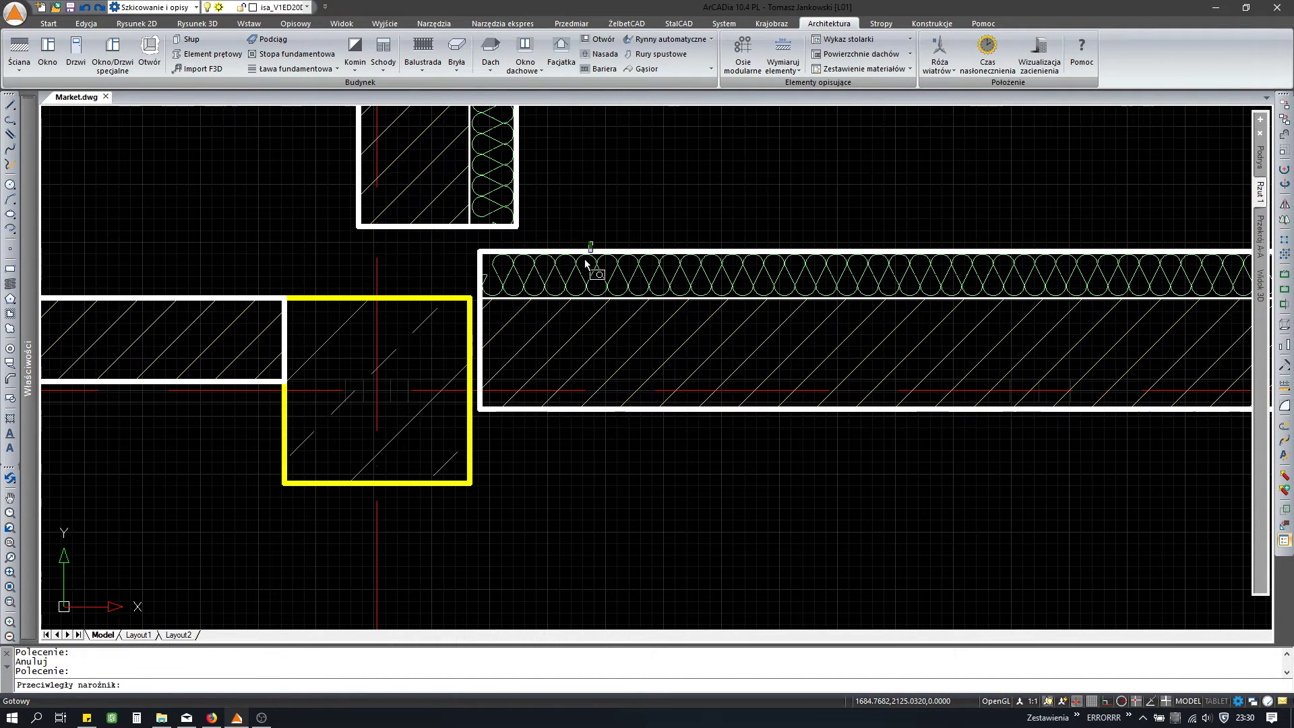
click(576, 280)
click(195, 151)
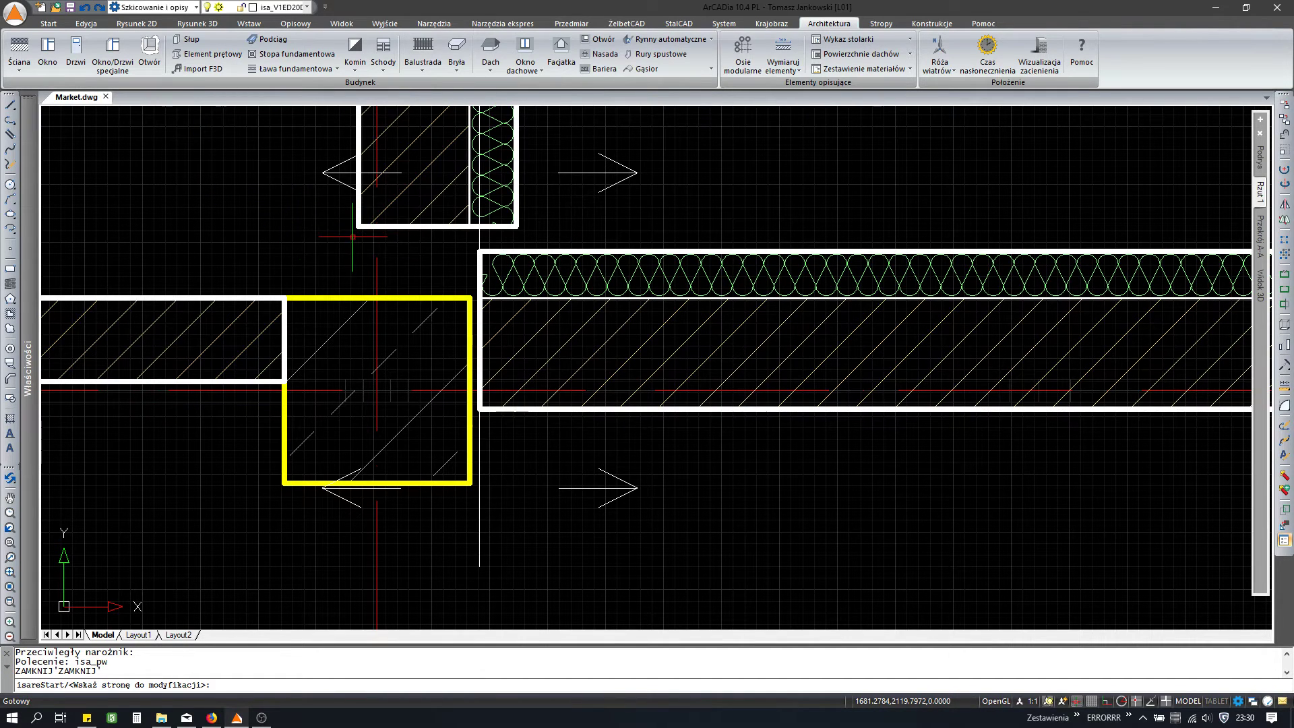
click(480, 253)
click(515, 226)
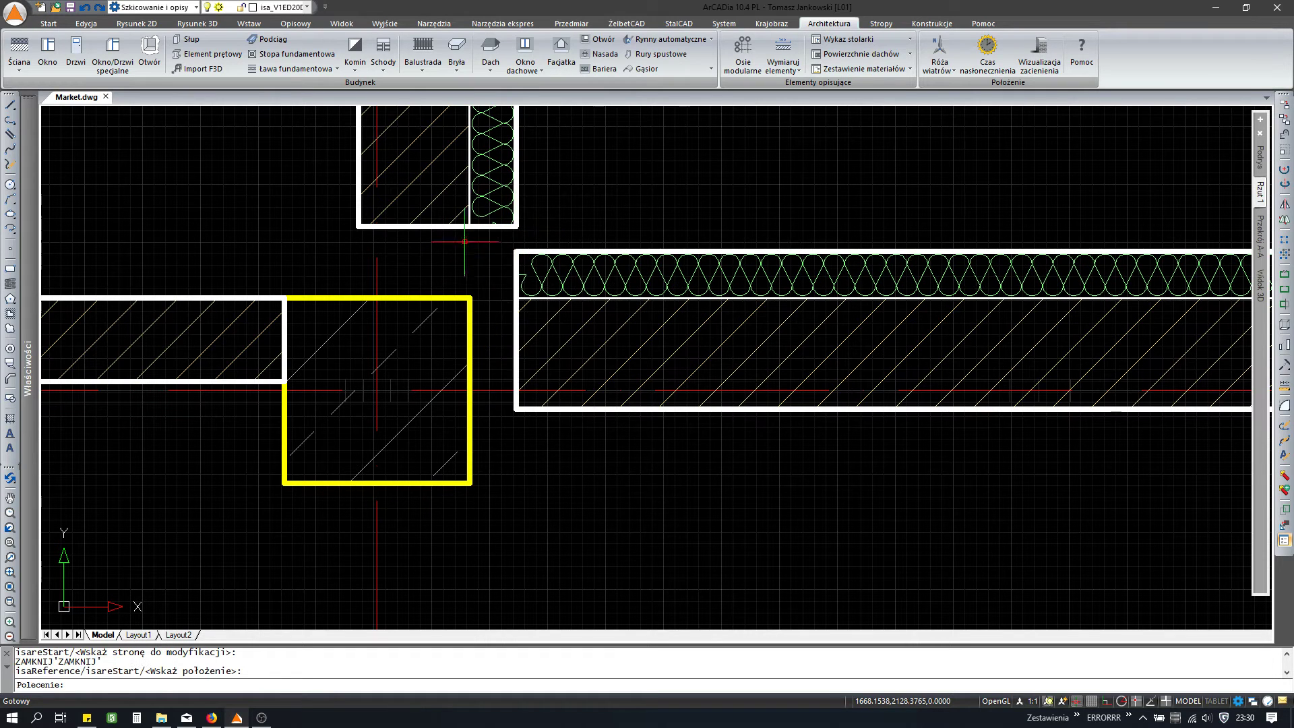
key(Escape)
key(Escape)
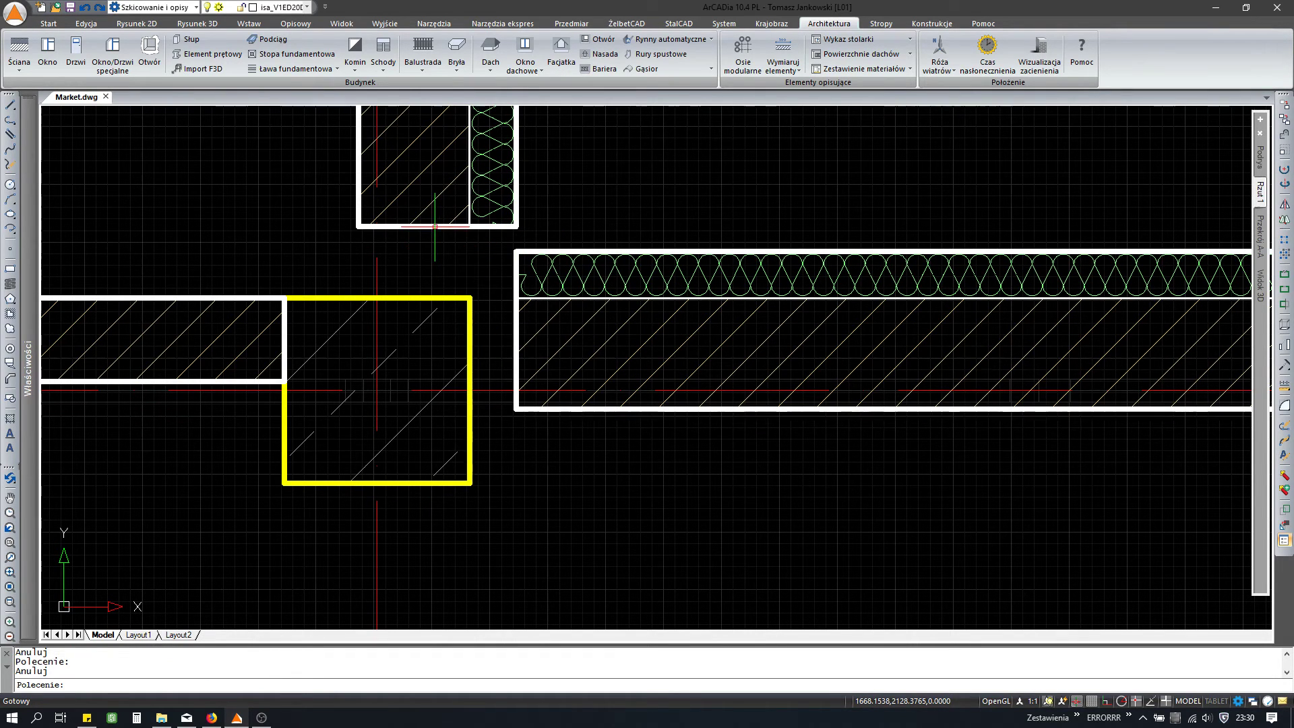
scroll(413, 245, down, 6)
Step: Copy the two corner insulation pieces inward along the right wall
middle_drag(716, 277, 491, 285)
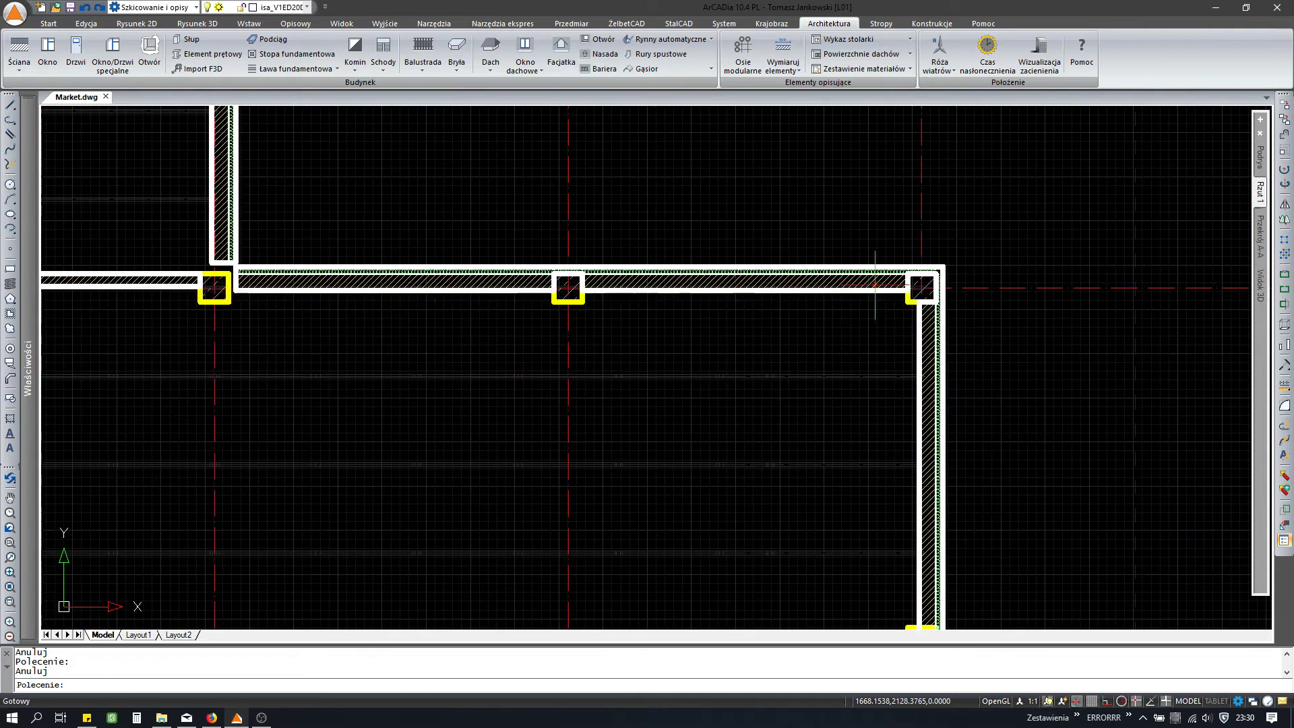
scroll(911, 297, up, 5)
text(co)
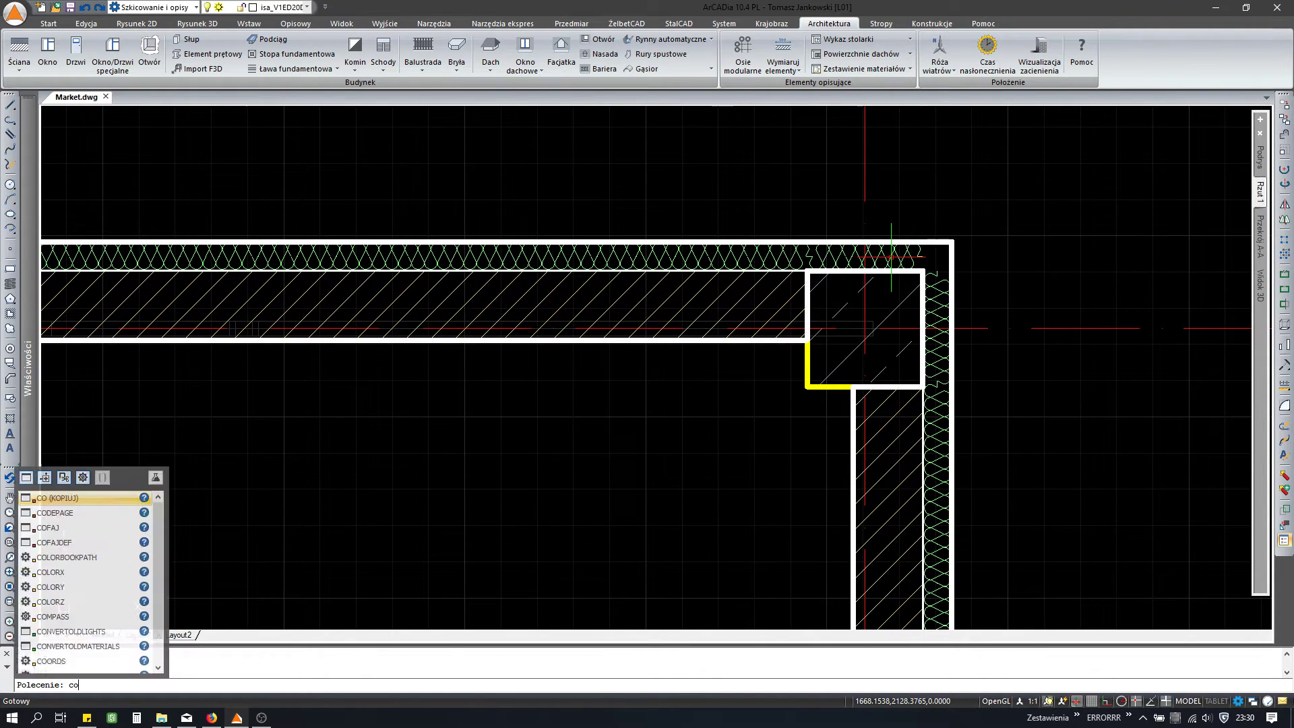
key(Return)
click(893, 255)
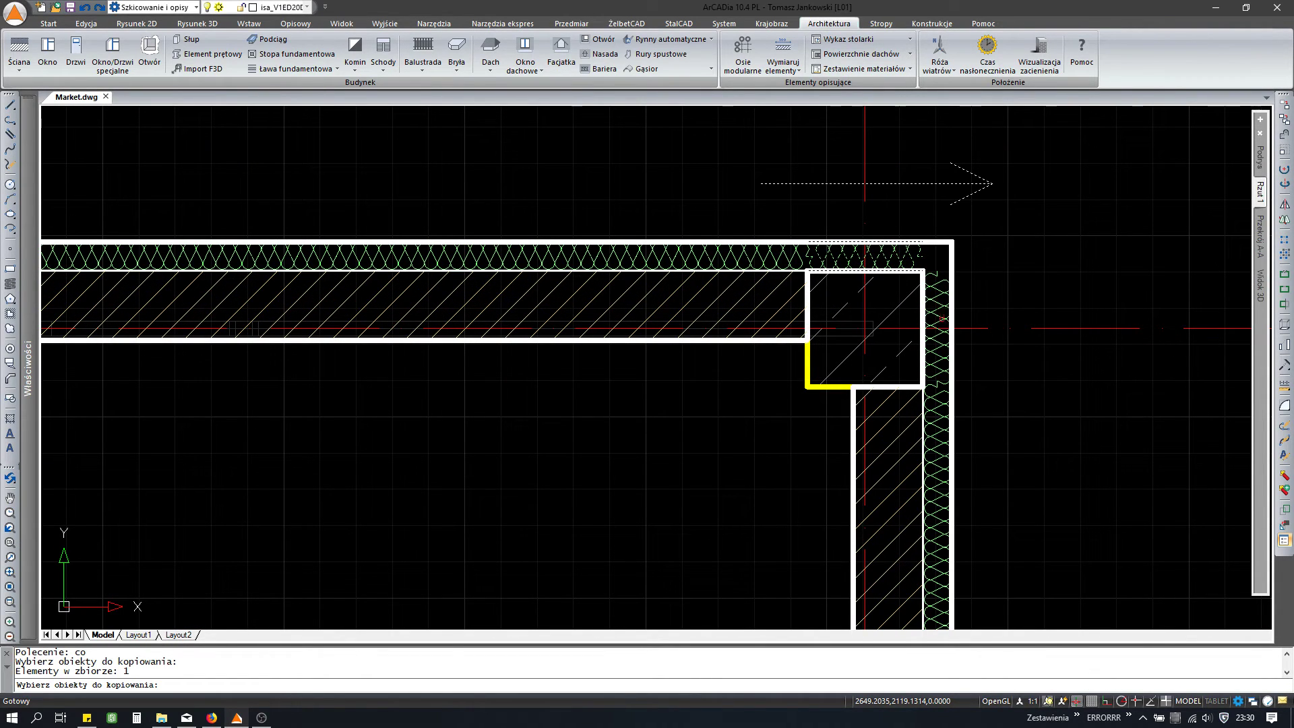
click(941, 362)
key(Return)
scroll(890, 269, down, 3)
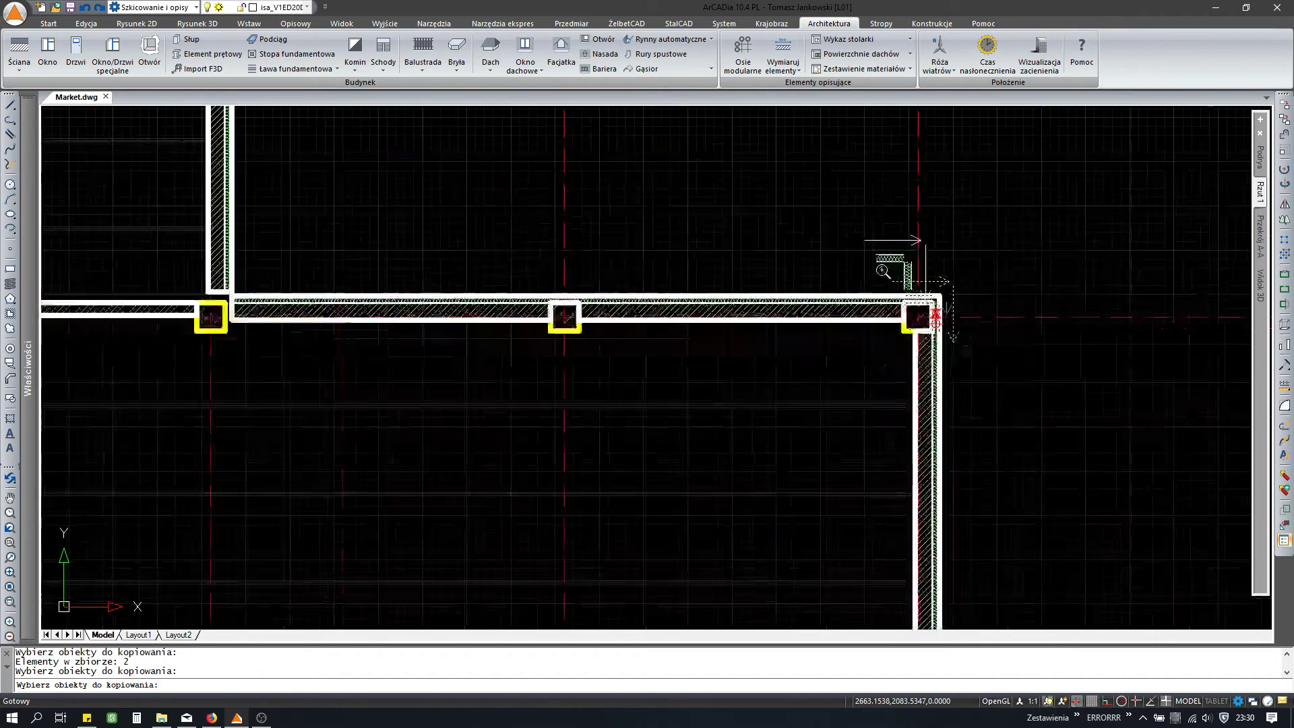
scroll(629, 237, down, 2)
scroll(598, 286, up, 4)
click(598, 285)
scroll(586, 288, up, 2)
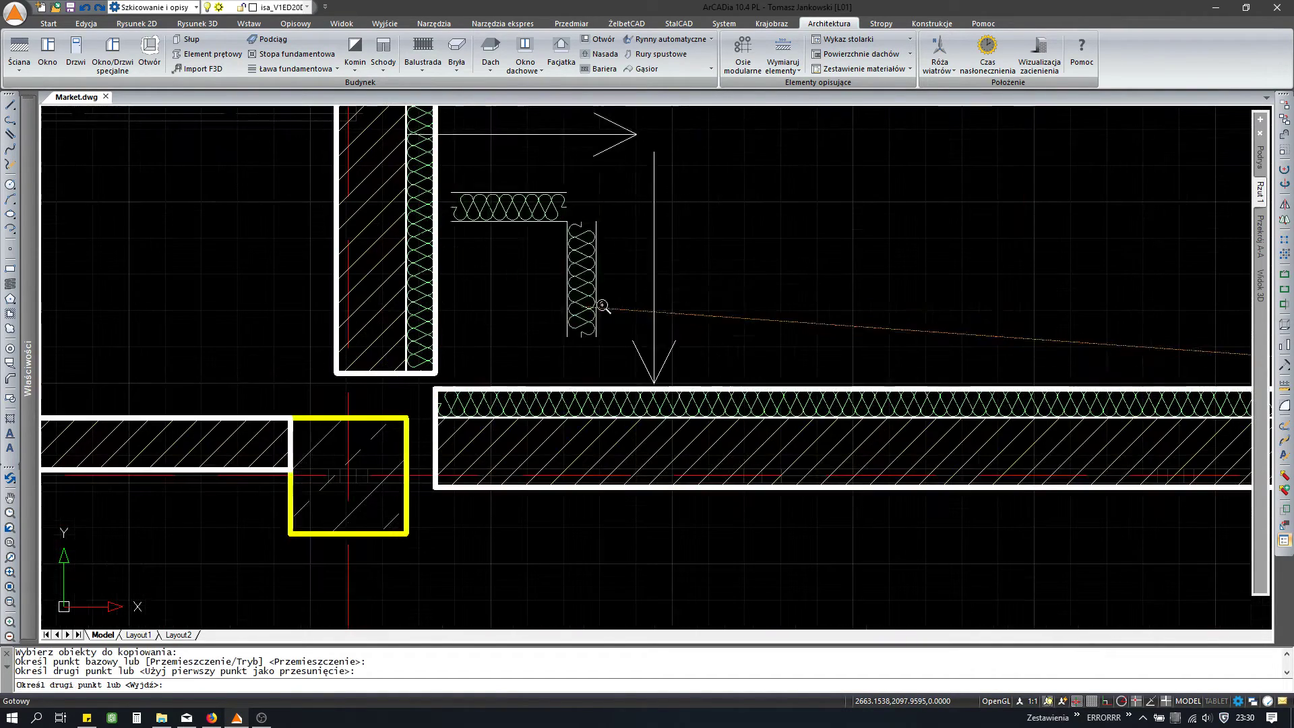
click(663, 277)
scroll(664, 277, up, 1)
scroll(671, 275, up, 1)
key(Escape)
key(Escape)
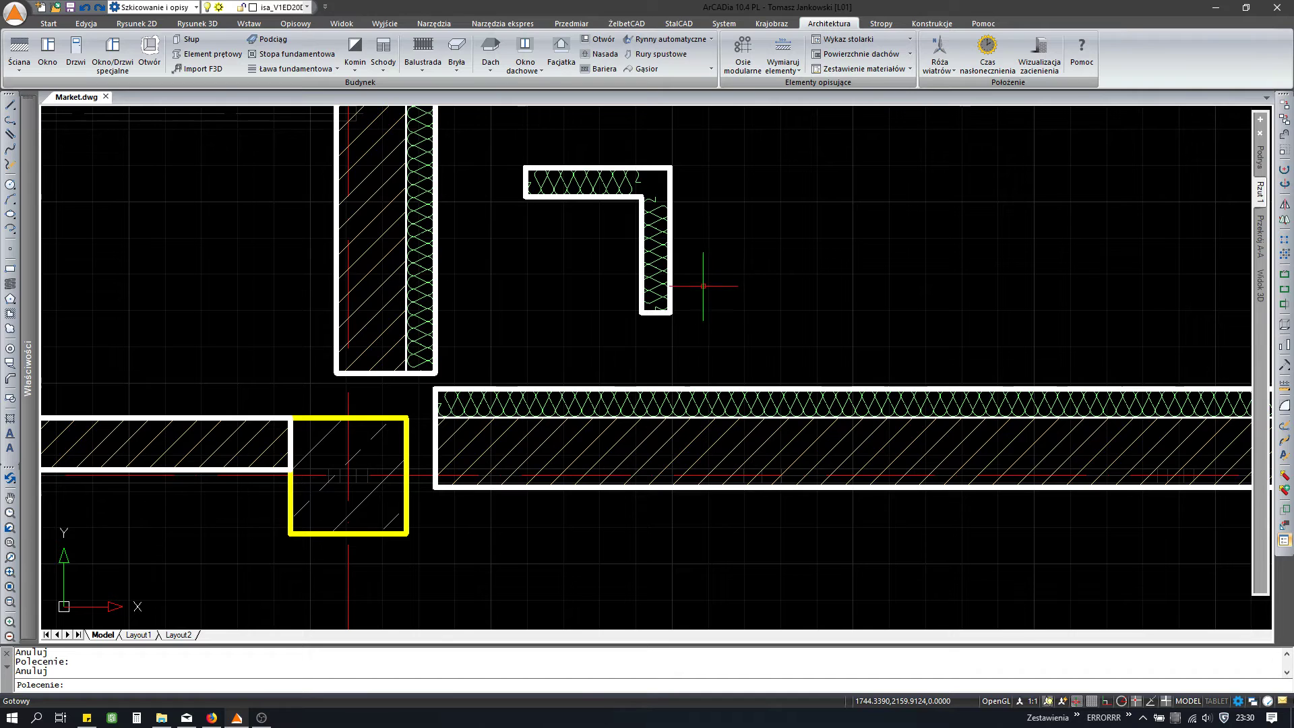
Step: Move the horizontal insulation hatch onto the top wall above the column
text(m)
key(Return)
drag(593, 150, 563, 180)
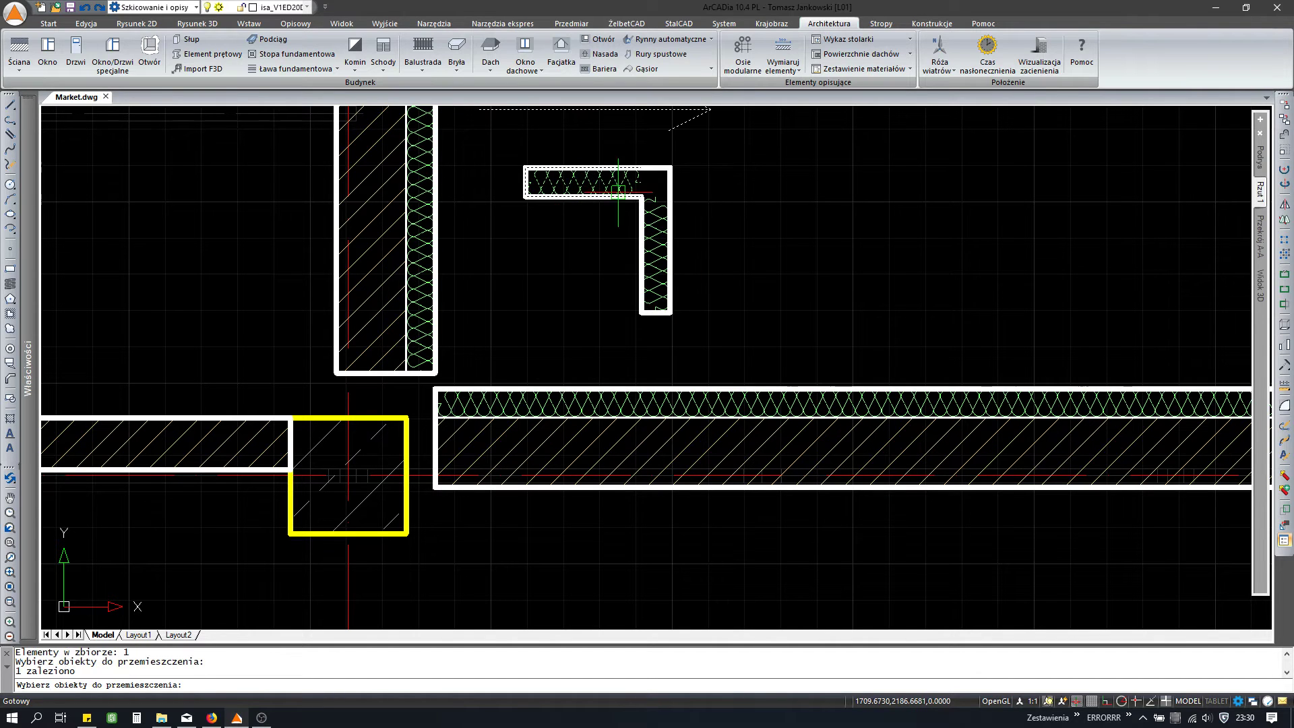
key(Return)
click(669, 168)
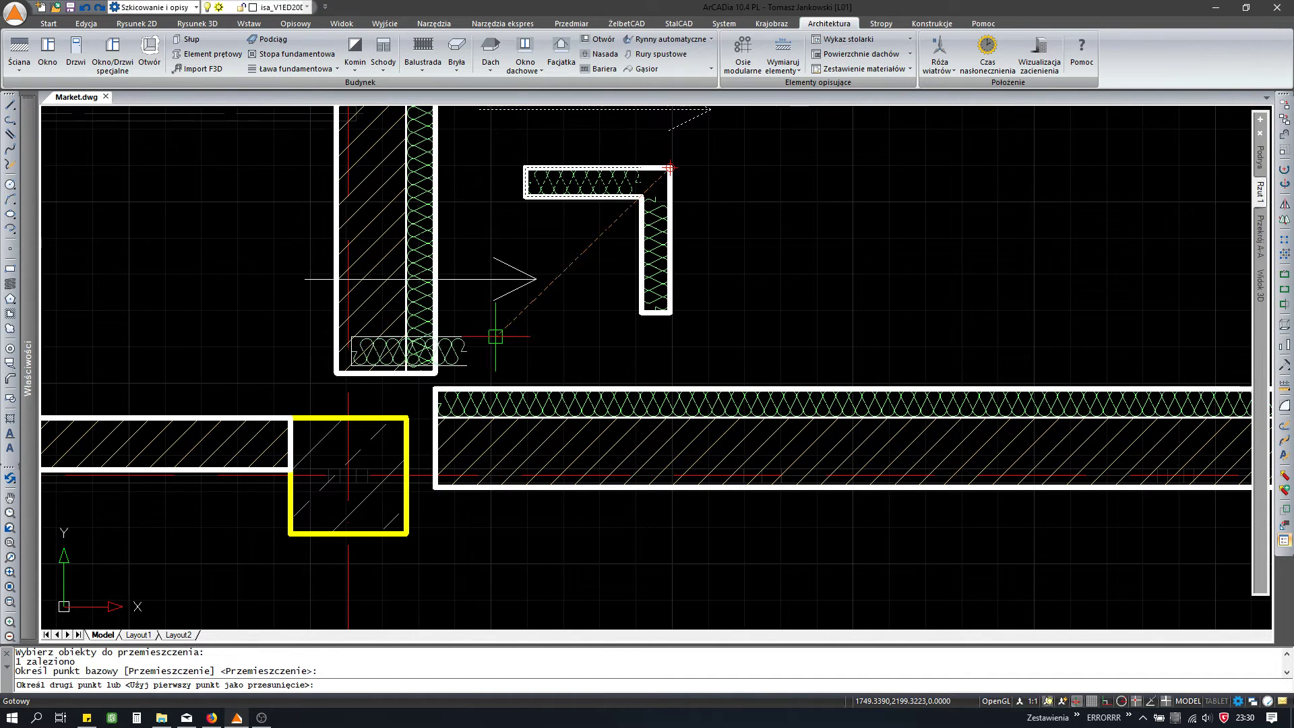
click(511, 389)
key(Escape)
scroll(409, 403, up, 4)
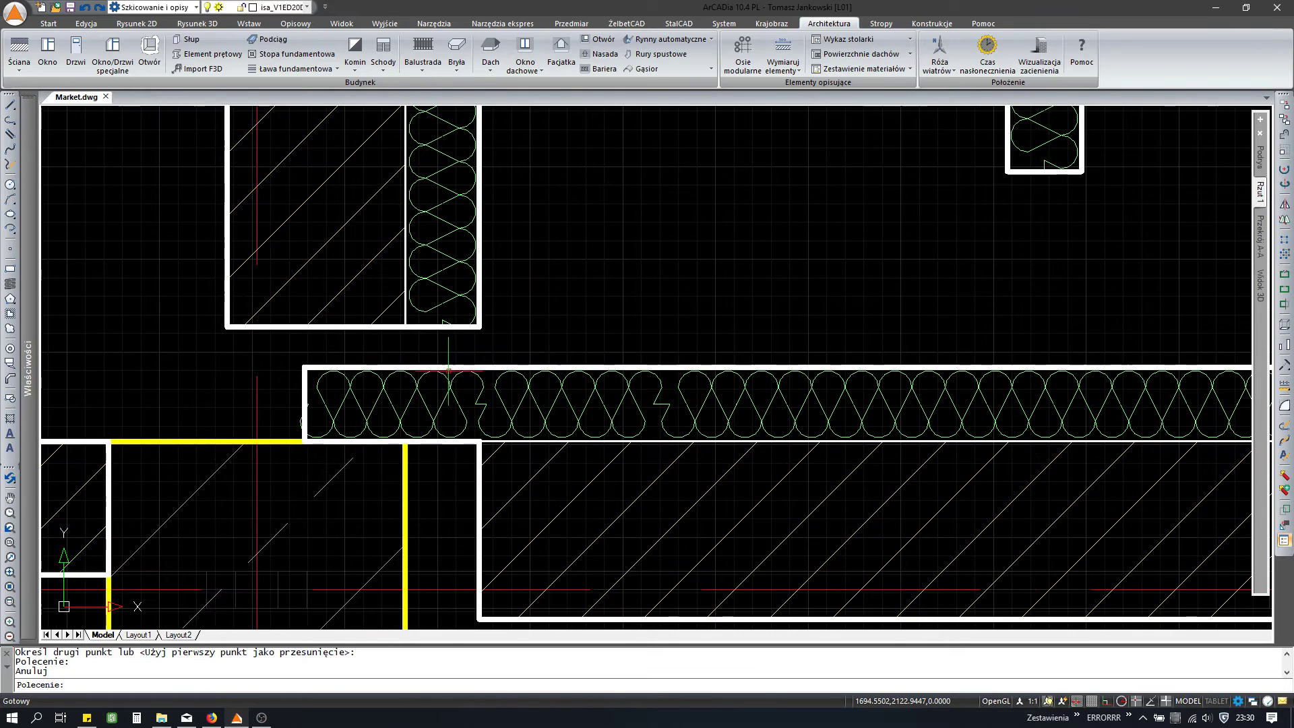
scroll(869, 217, down, 4)
scroll(806, 211, up, 1)
scroll(760, 269, up, 1)
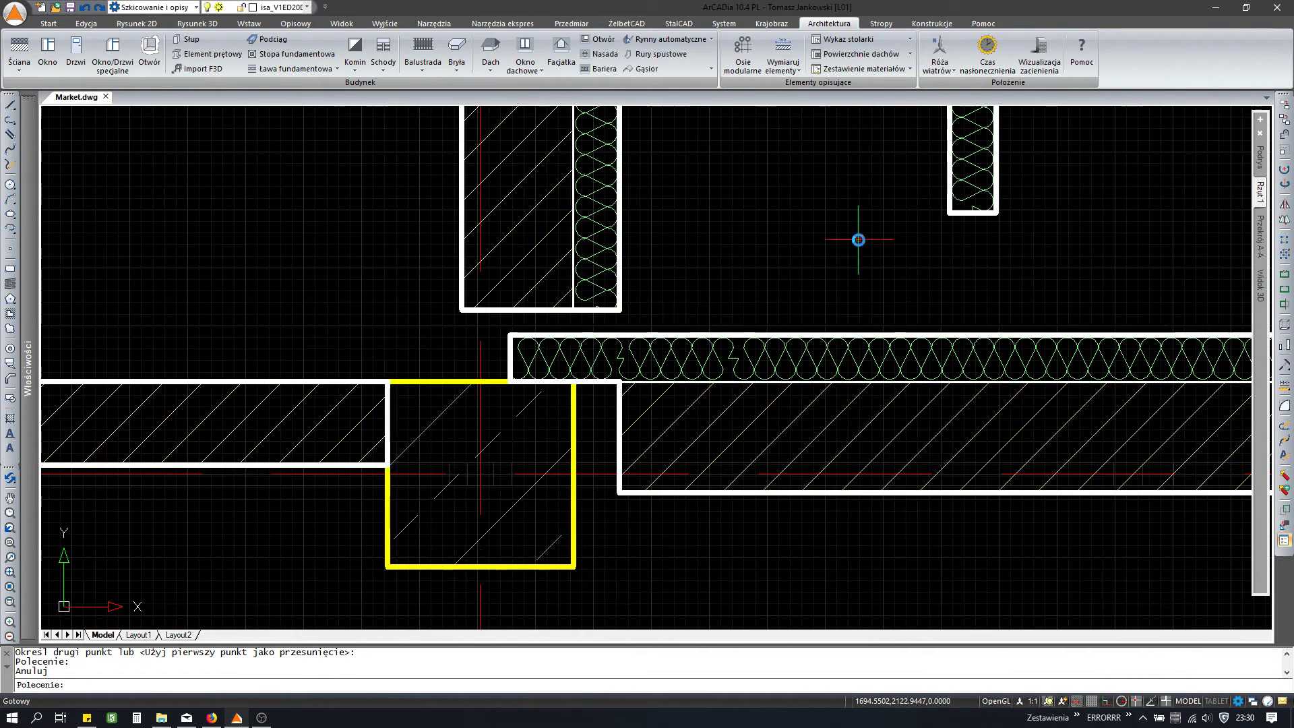
middle_drag(858, 240, 855, 283)
click(906, 251)
scroll(919, 251, down, 2)
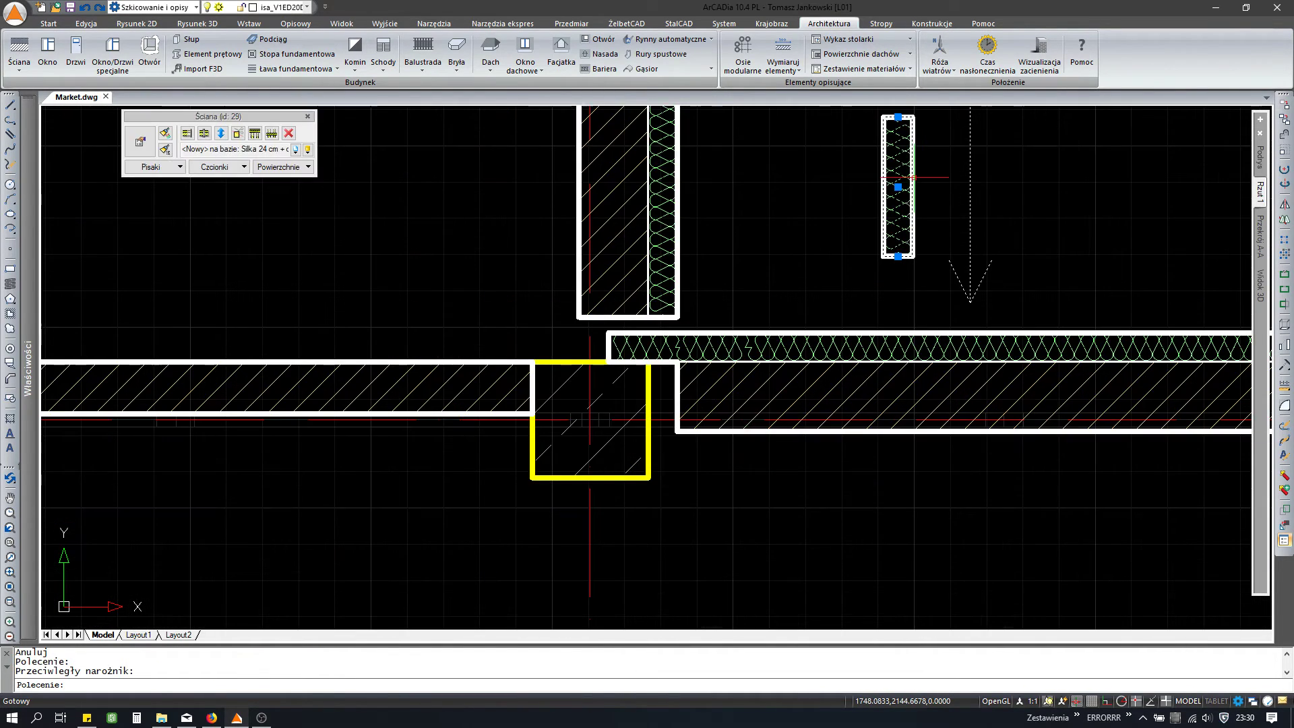
text(m)
key(Return)
click(898, 118)
scroll(685, 288, up, 2)
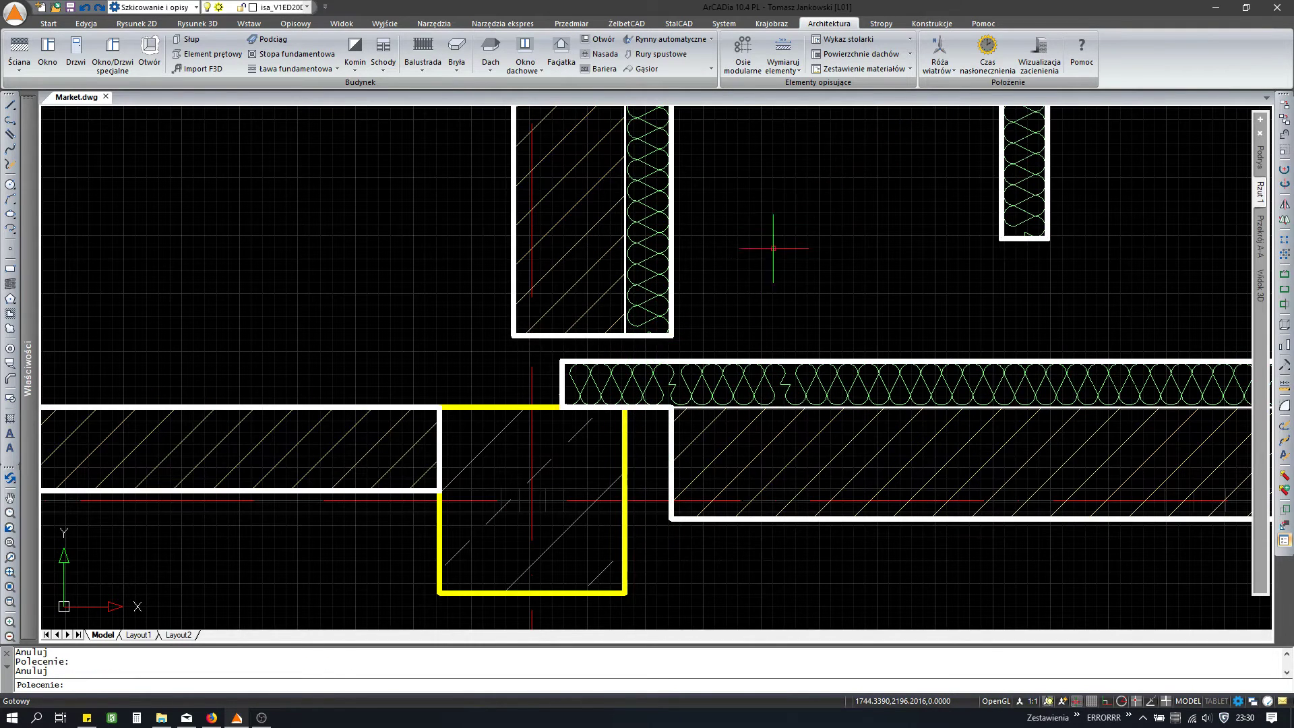
key(Escape)
key(Escape)
scroll(765, 245, down, 3)
scroll(858, 290, up, 1)
scroll(593, 390, up, 1)
Step: Pull the insulated horizontal wall's left end back from the column
click(592, 388)
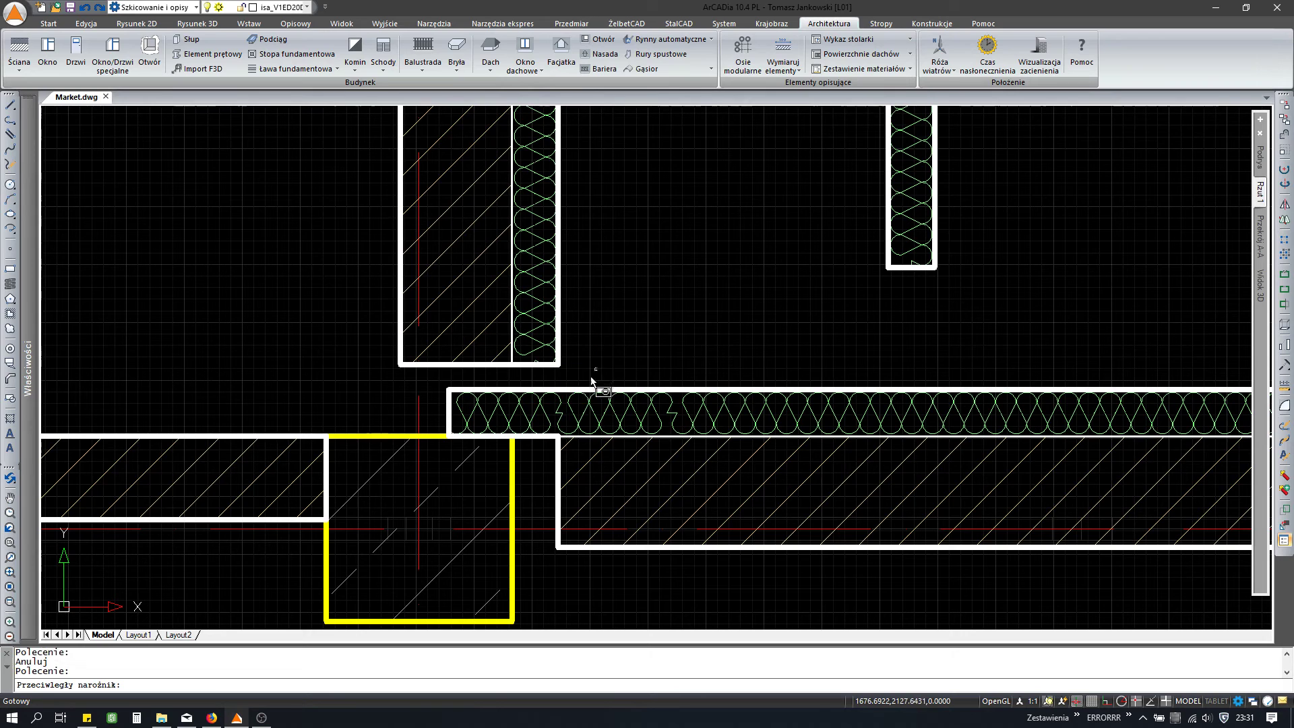
click(557, 445)
key(Escape)
click(479, 400)
click(465, 421)
click(188, 137)
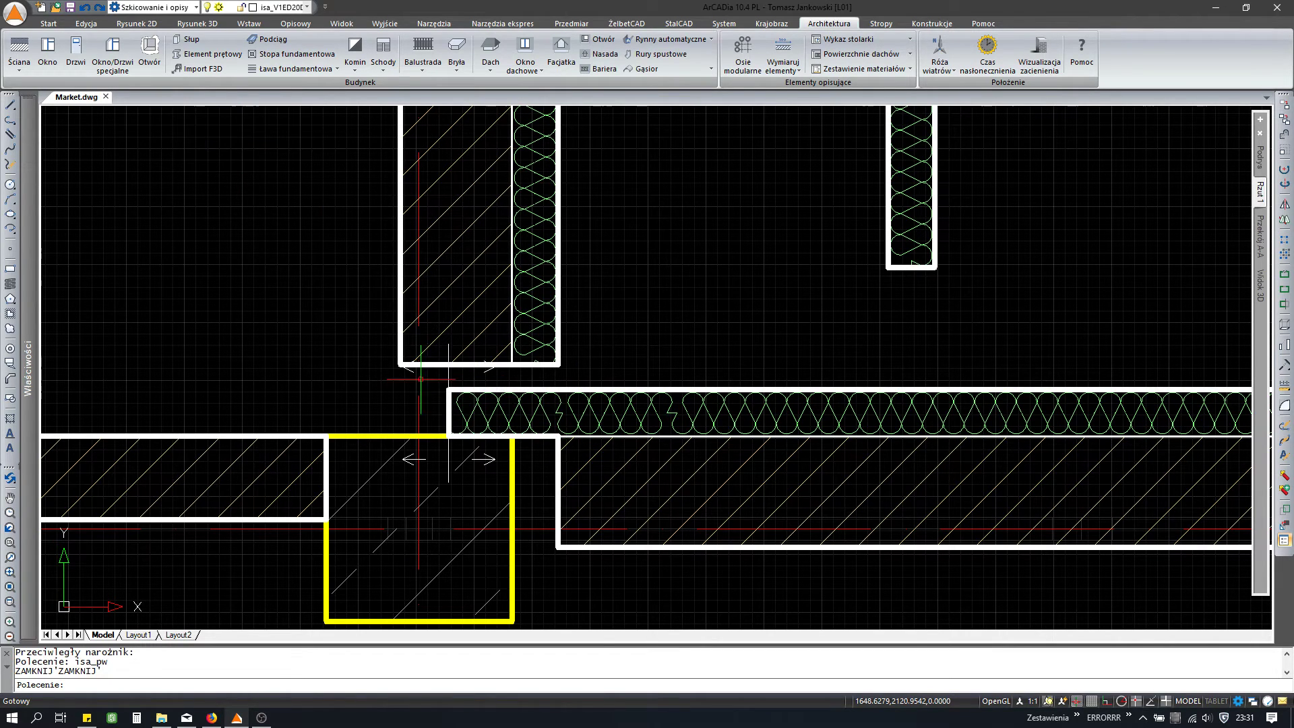
click(442, 447)
click(512, 436)
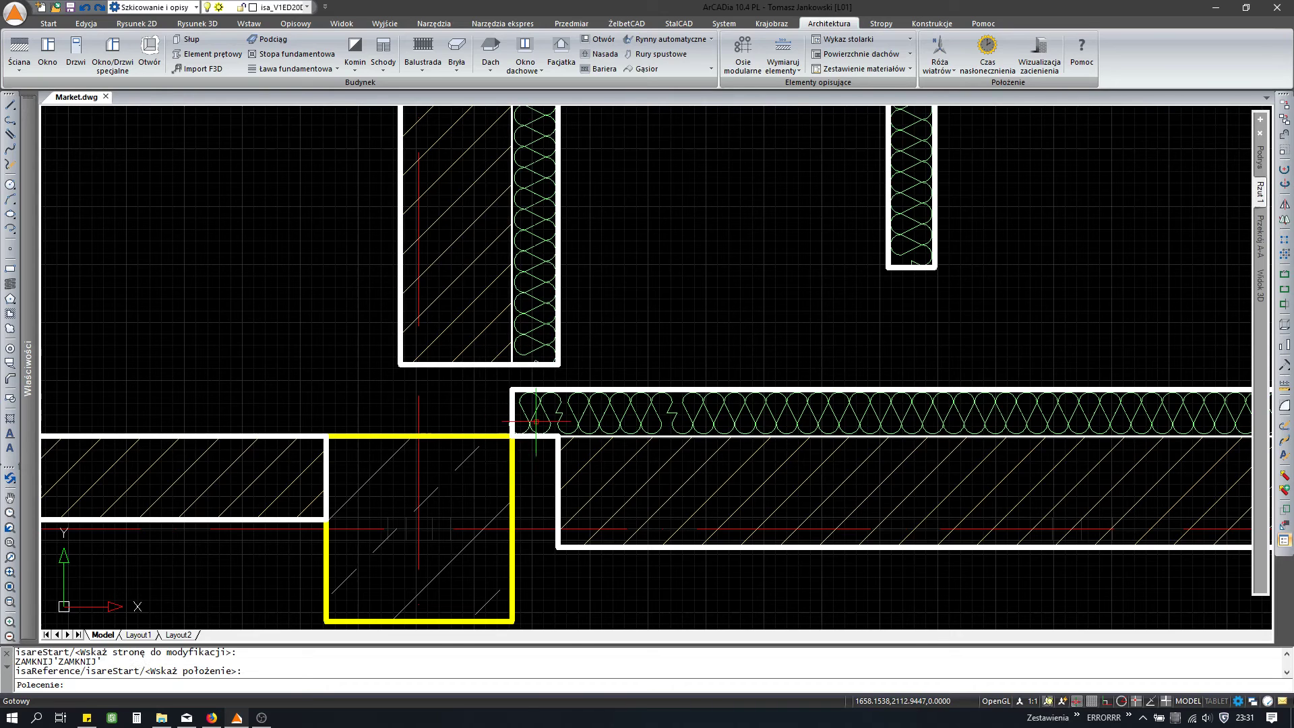
Step: Extend the upper vertical wall down to the horizontal wall at the column
click(589, 481)
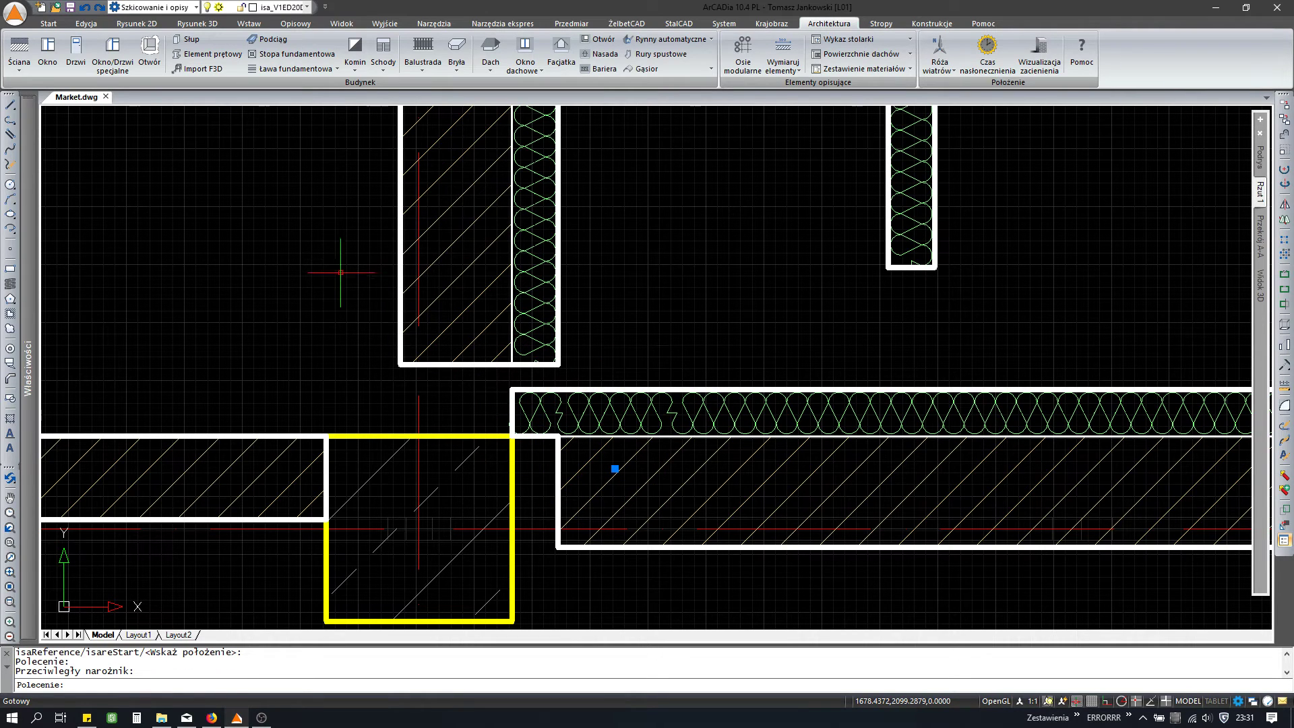
scroll(514, 426, up, 2)
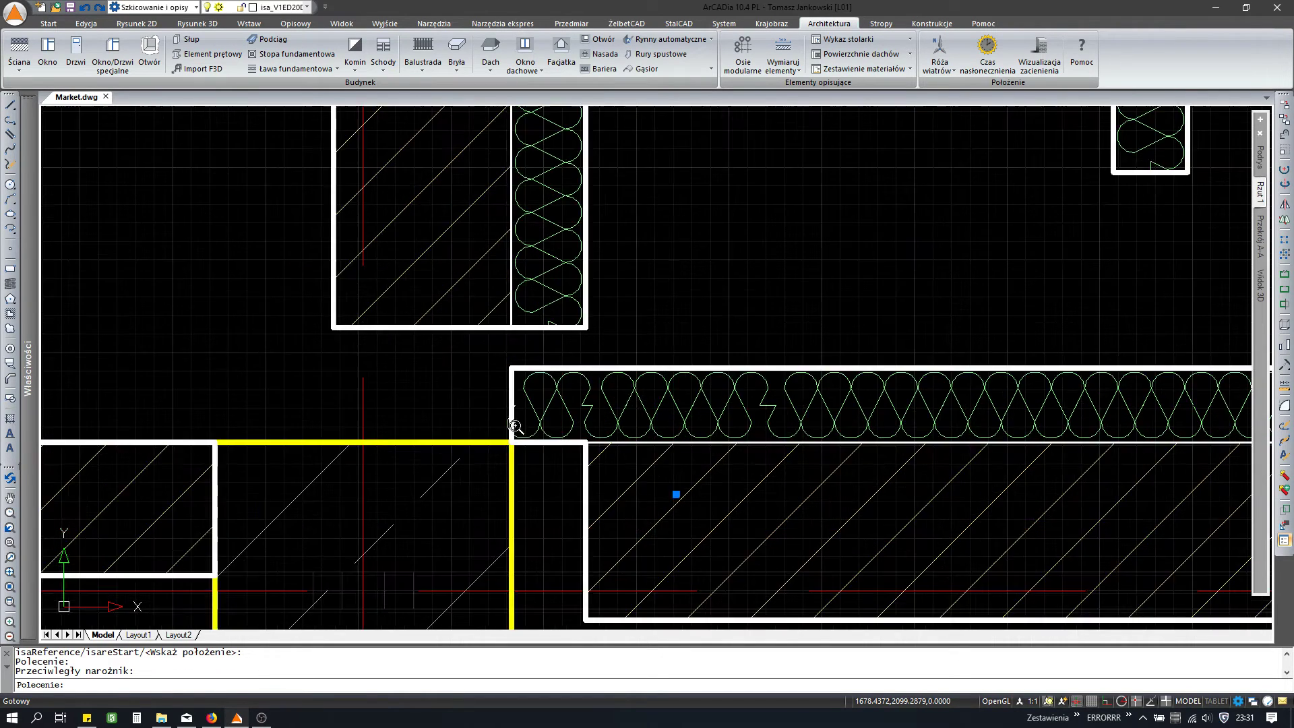
key(Escape)
scroll(583, 328, down, 2)
click(505, 329)
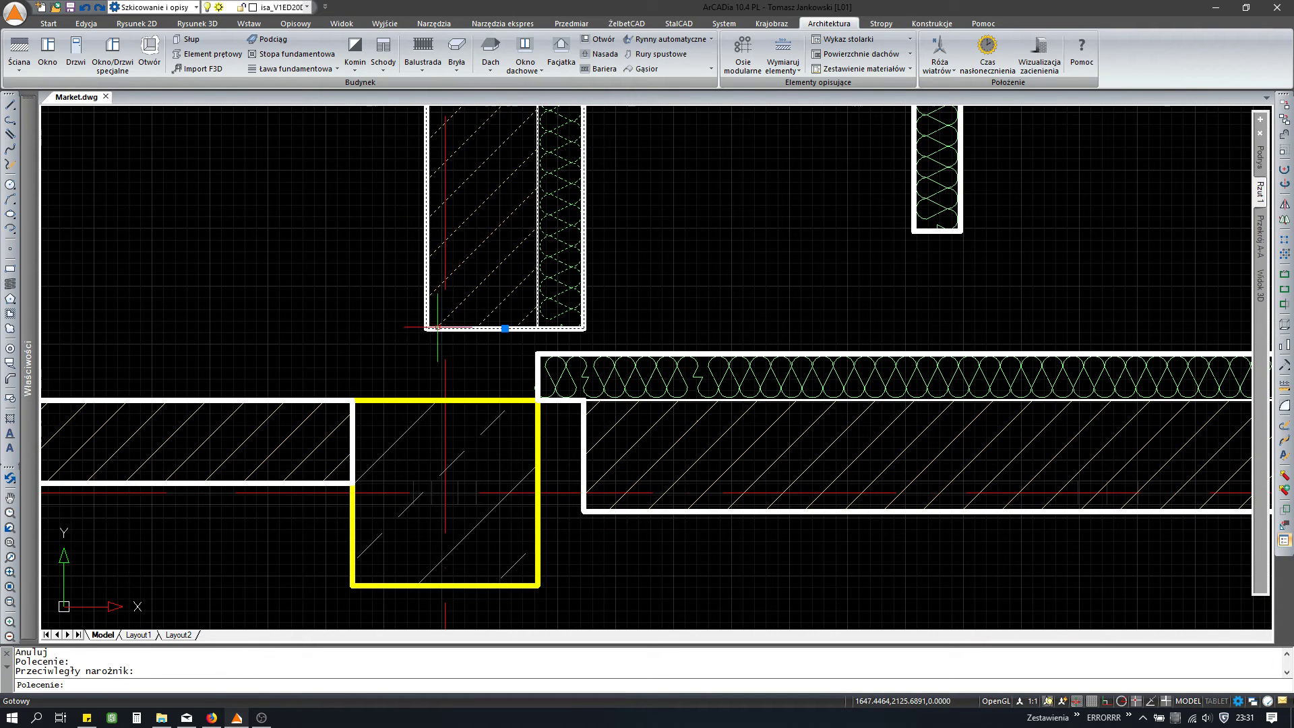
click(188, 137)
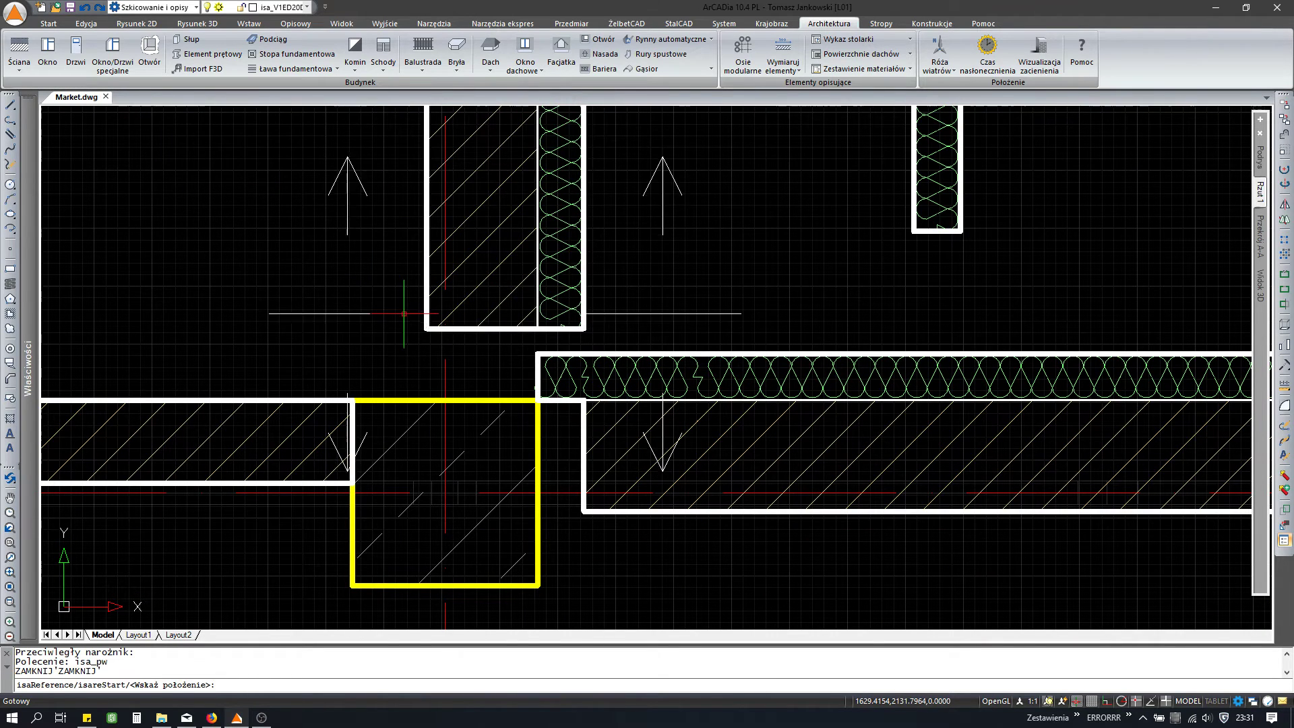
click(381, 370)
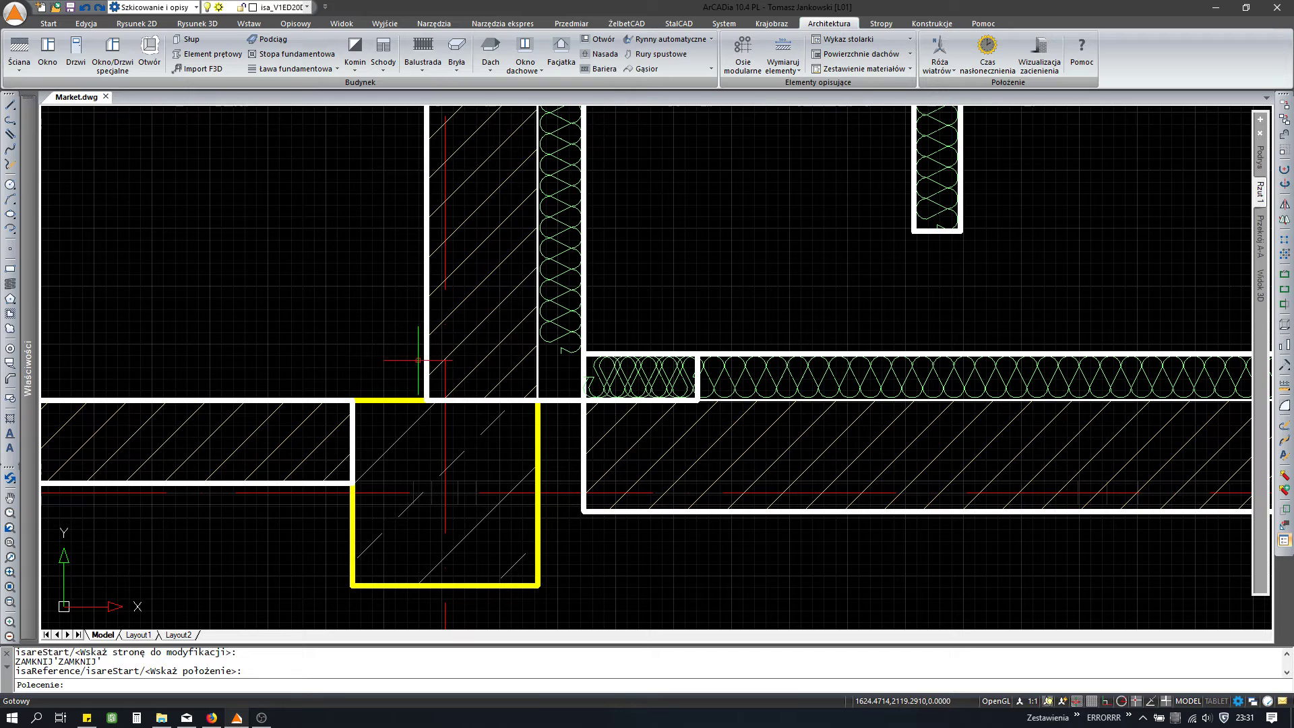
key(Escape)
drag(646, 412, 640, 341)
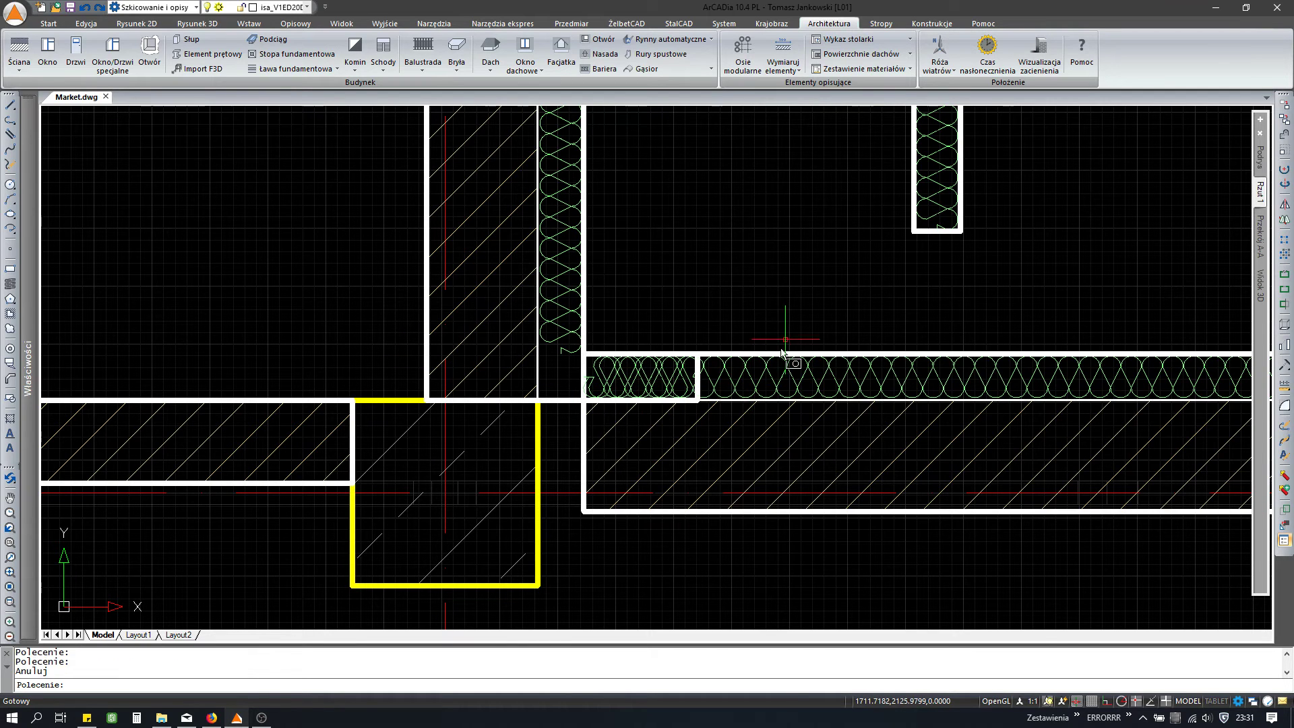
Step: Move the right wall's end to the corner with side-modify
click(191, 139)
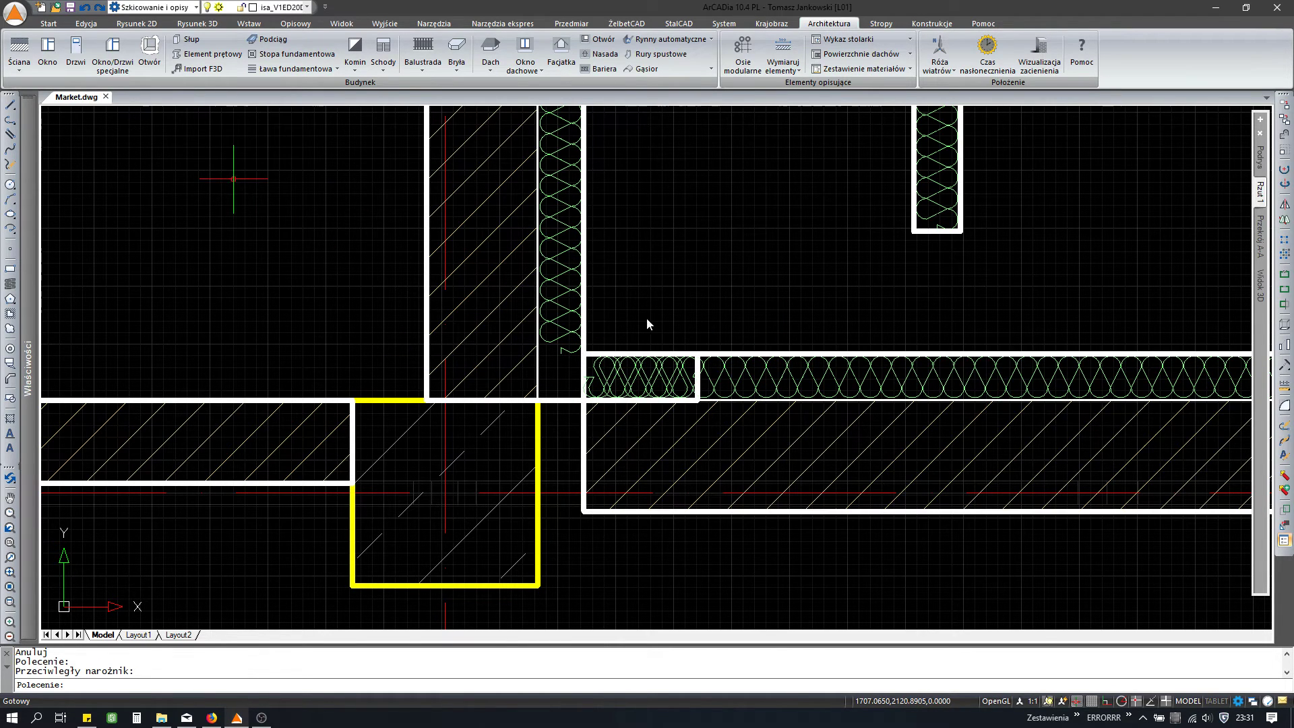
click(537, 396)
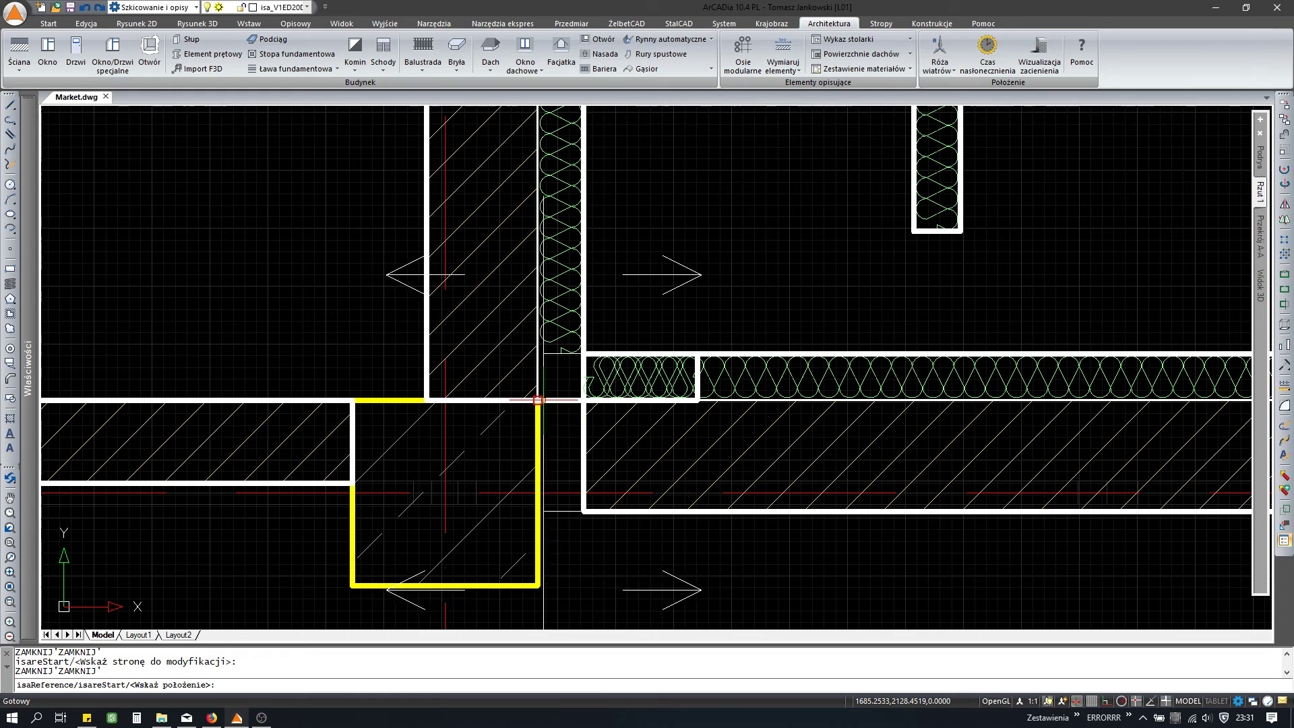
scroll(532, 386, up, 5)
scroll(532, 387, up, 3)
scroll(486, 298, up, 2)
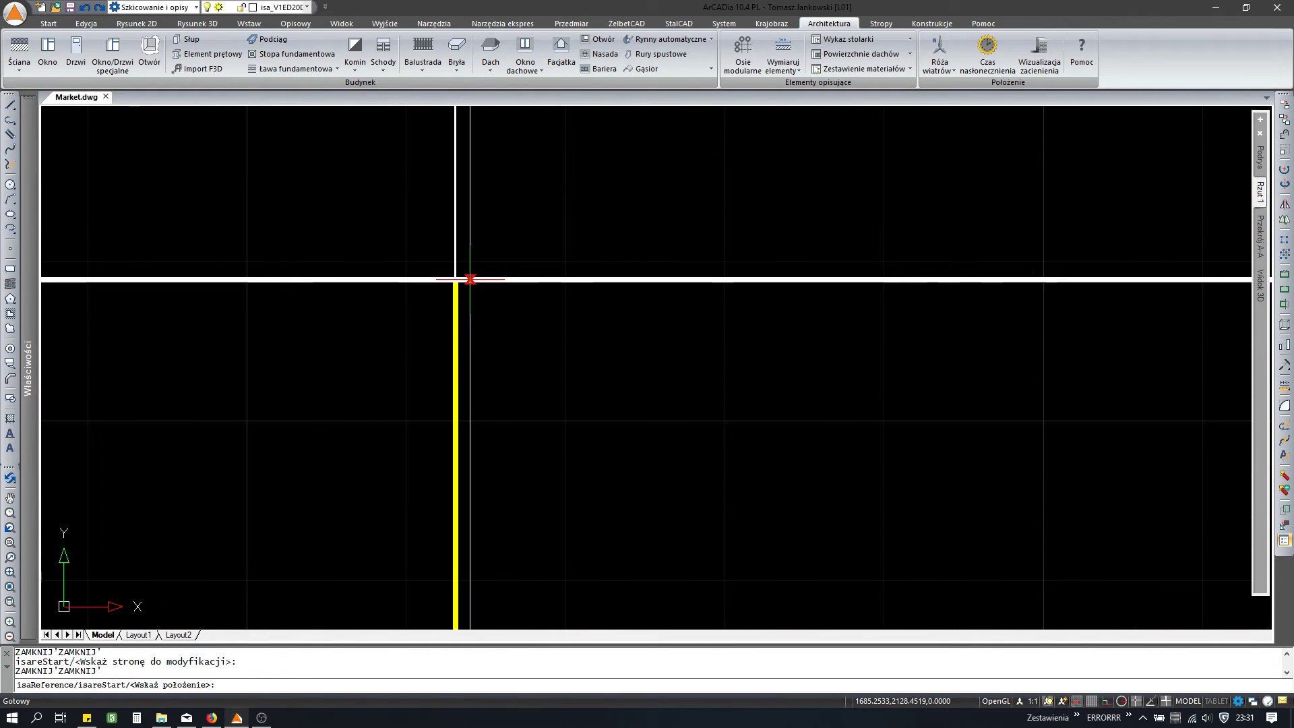
click(470, 279)
scroll(539, 337, down, 2)
scroll(626, 407, down, 2)
scroll(644, 401, down, 1)
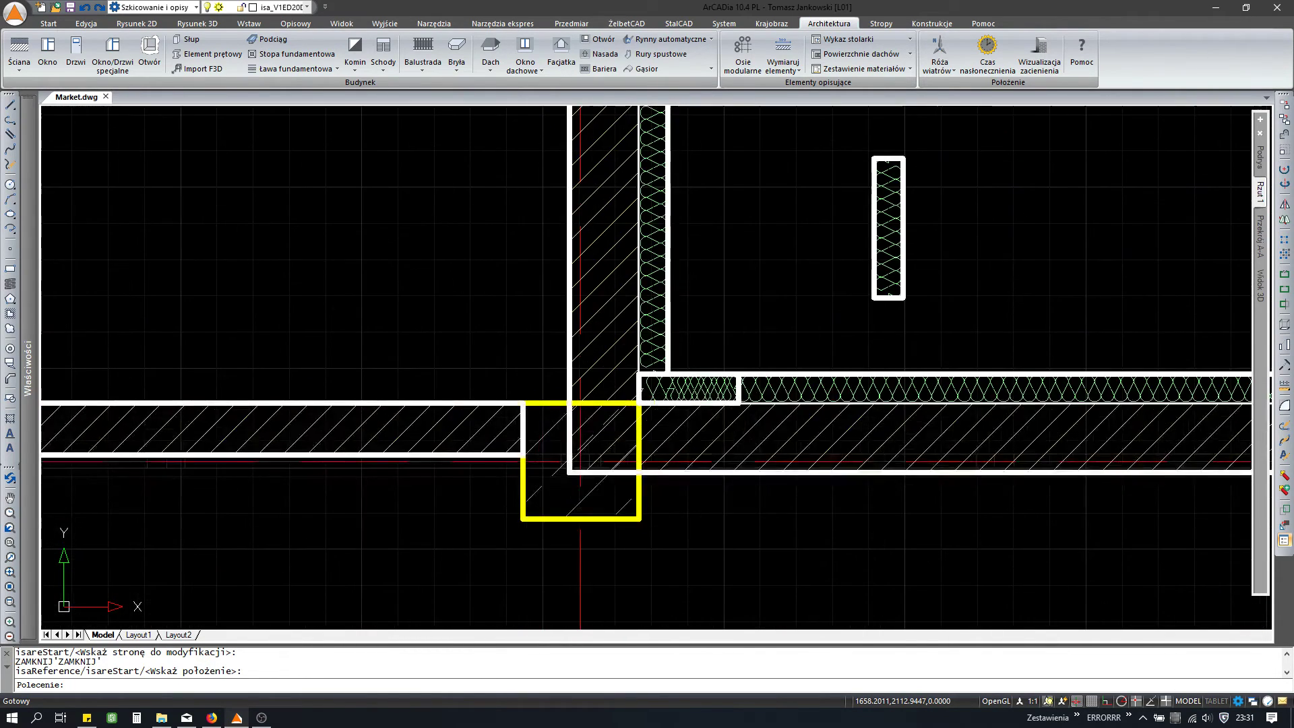
key(Escape)
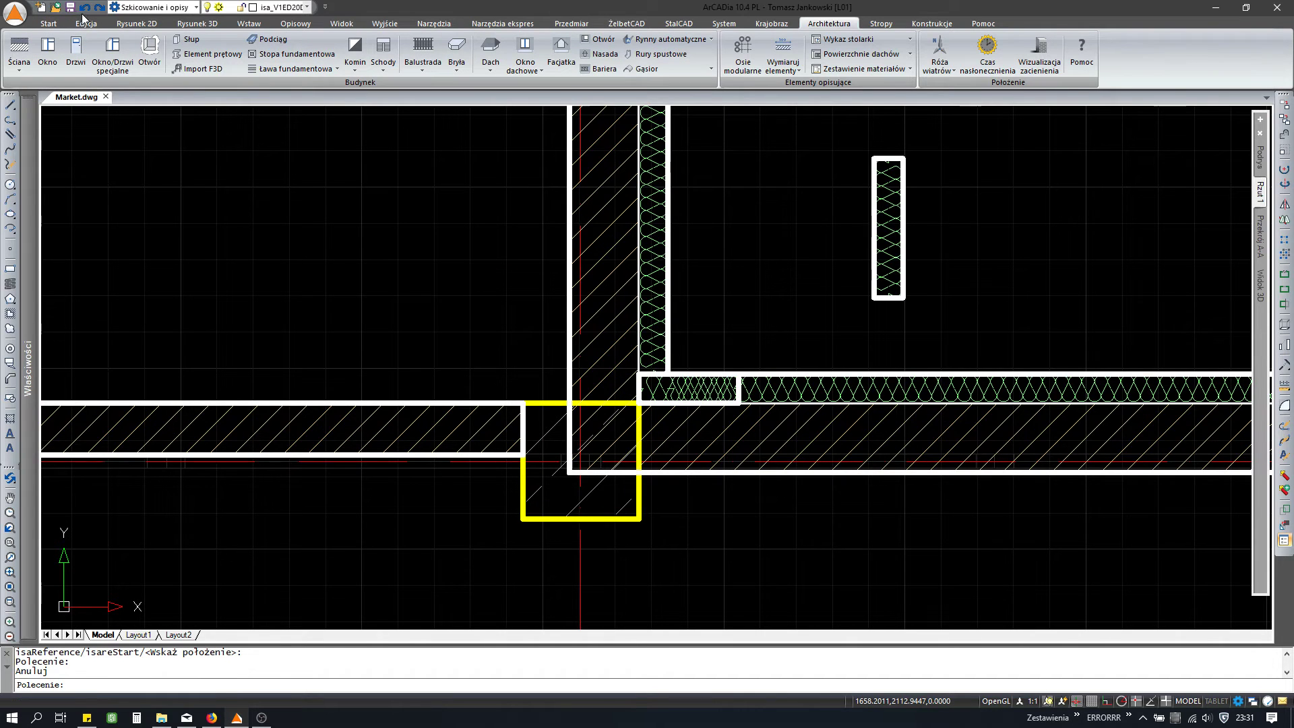
Step: Undo the recent wall edits and select the insulated wall stub beside the column
click(85, 8)
click(84, 8)
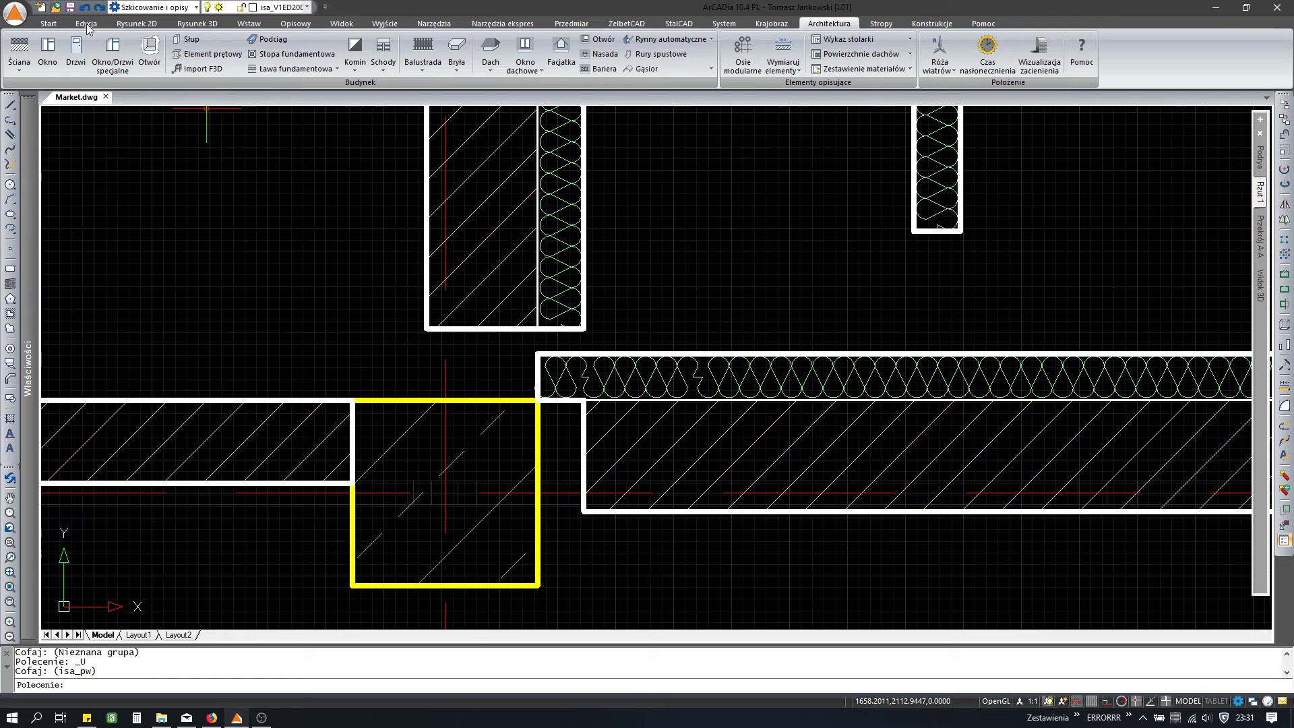
scroll(653, 384, up, 4)
click(404, 326)
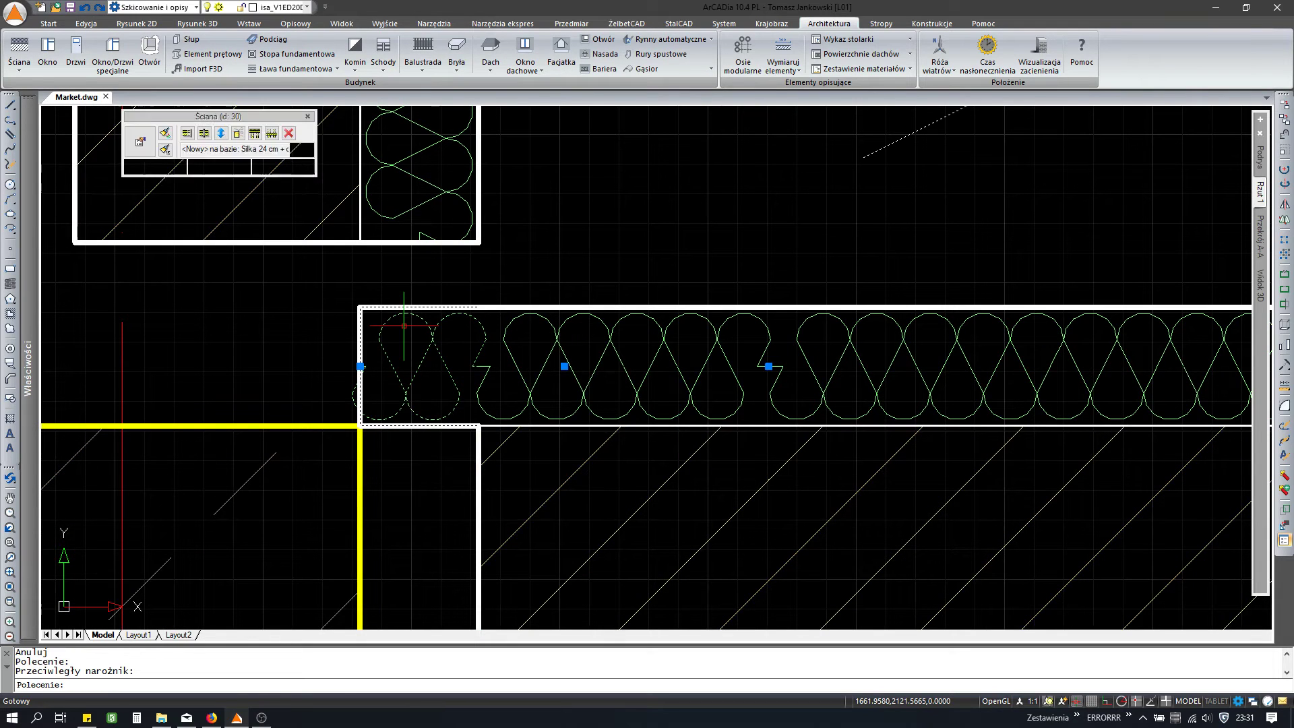
Step: Delete the insulated wall stub and trial-stretch the upper wall down to the lower wall
key(Delete)
scroll(404, 326, down, 1)
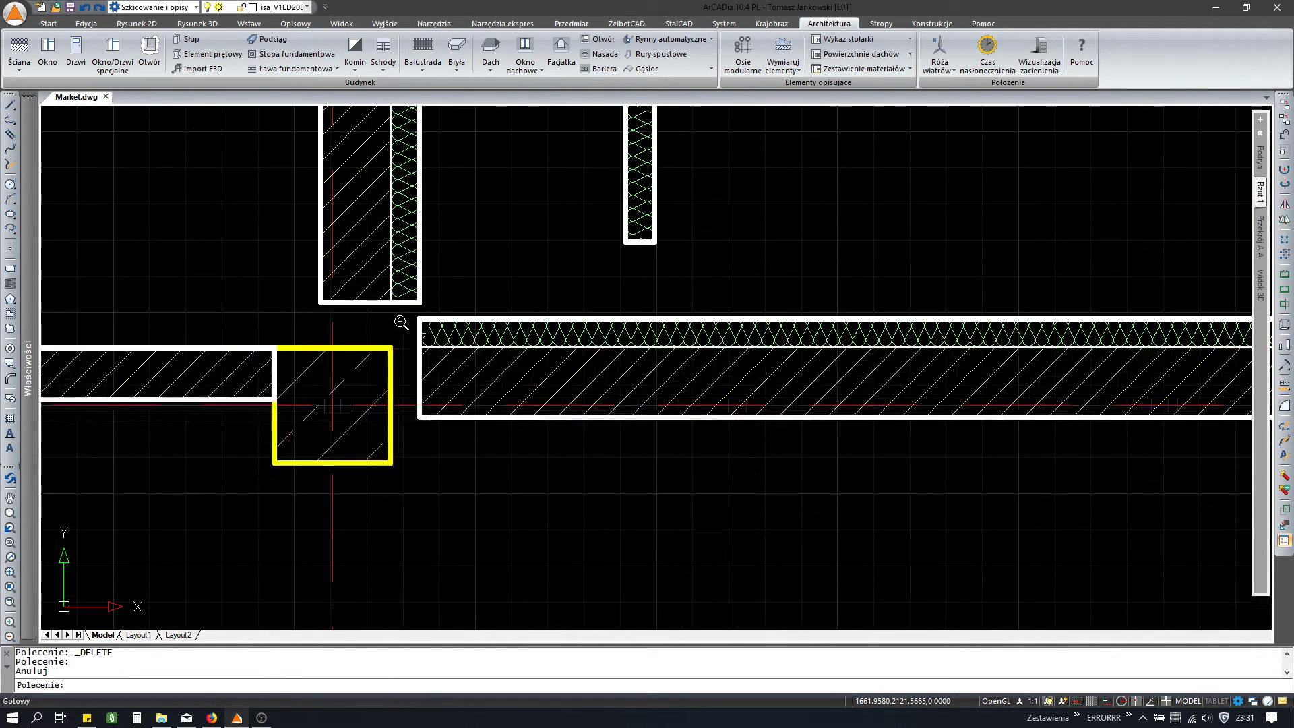
scroll(385, 317, down, 1)
click(370, 291)
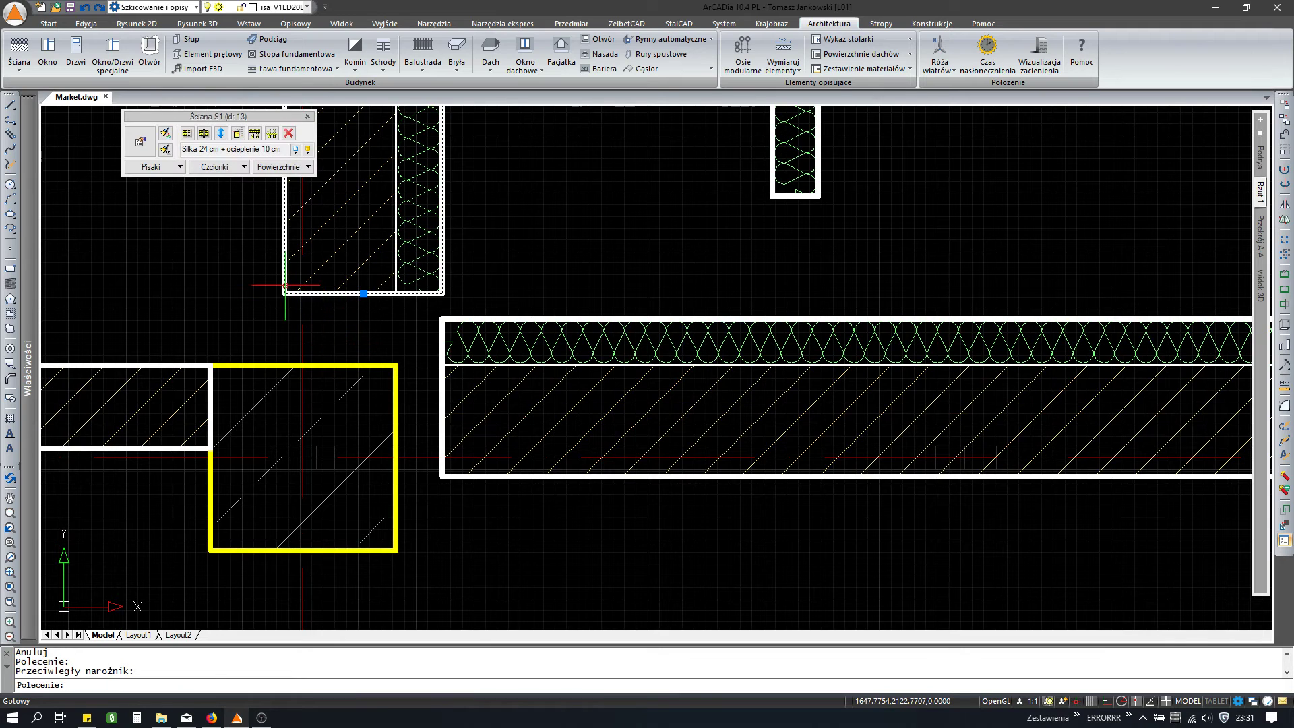
click(188, 137)
click(280, 295)
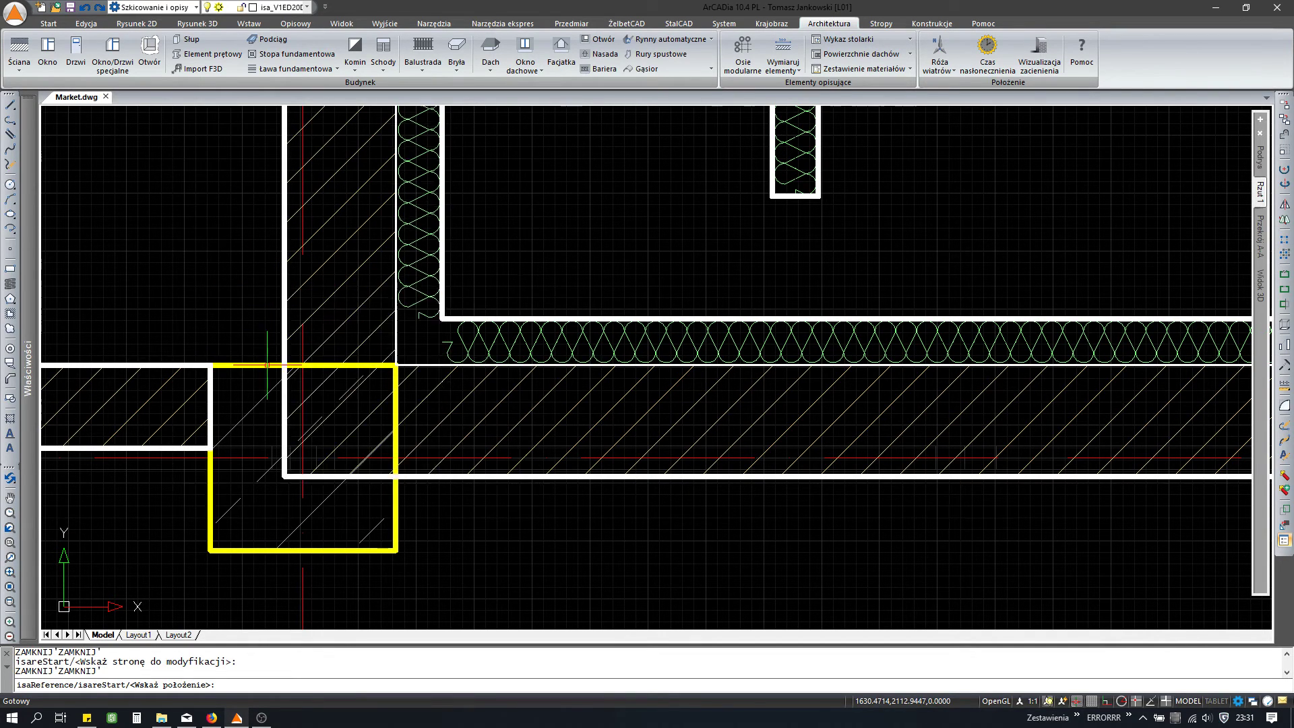
key(Escape)
Step: Undo the upper wall's stretch and select the left Silka 18 cm wall
click(507, 336)
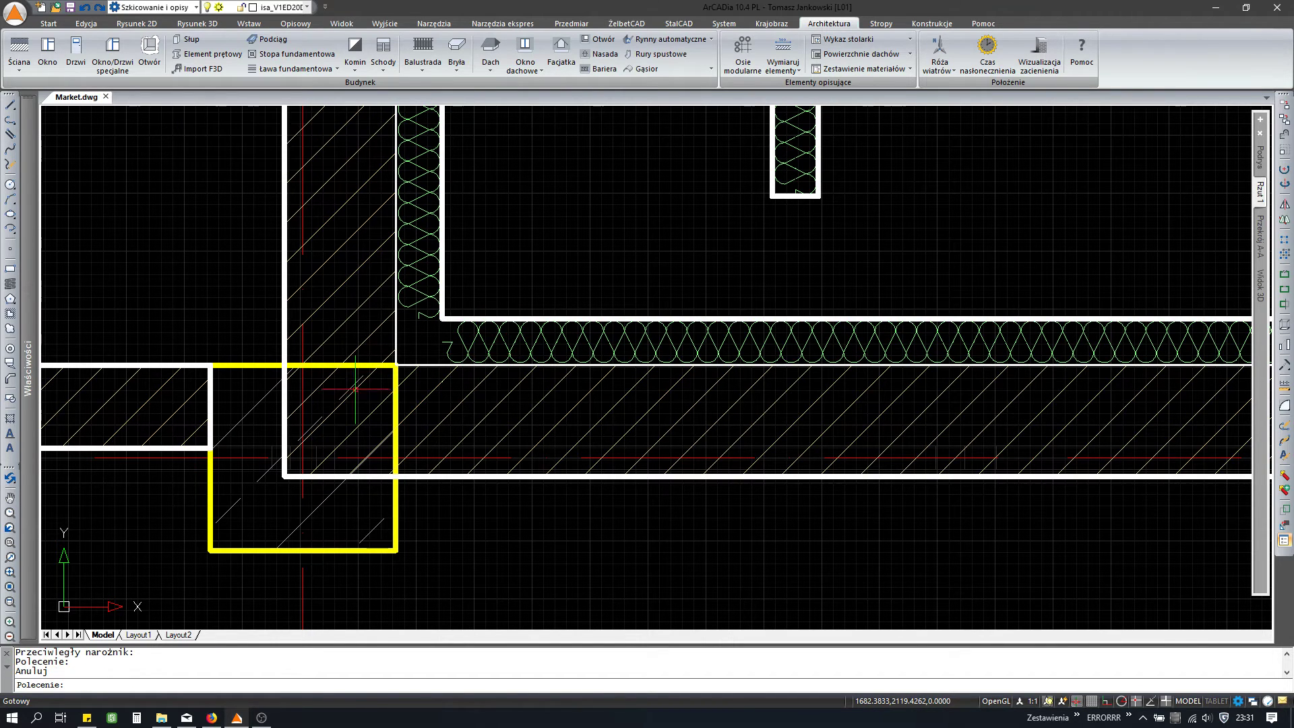
scroll(231, 409, up, 3)
key(Escape)
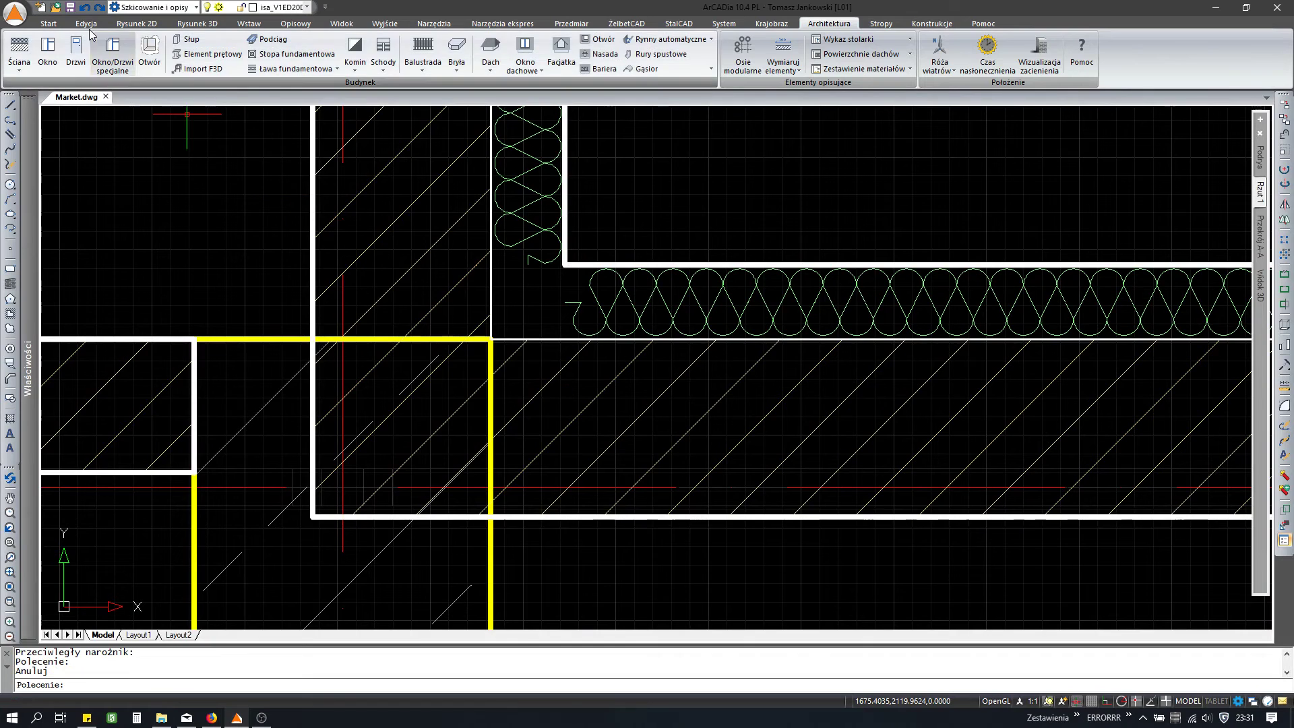
click(85, 8)
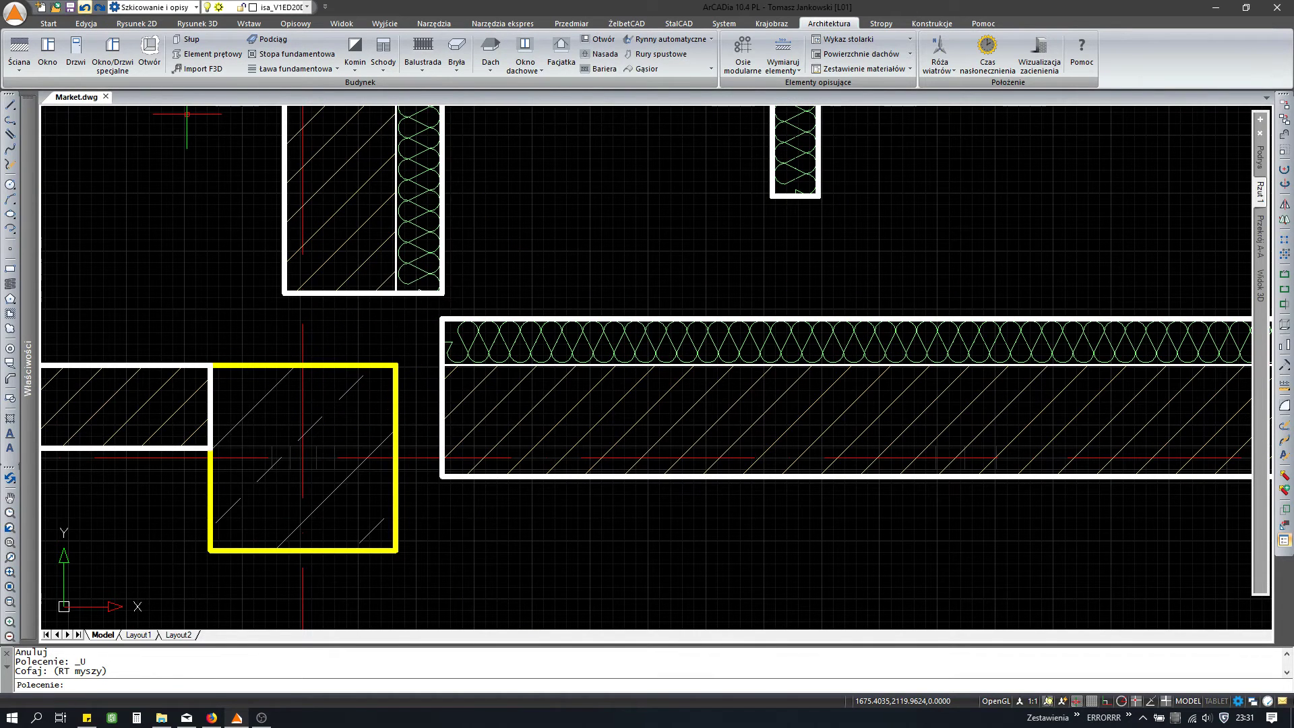
key(ctrl+z)
click(435, 357)
click(404, 390)
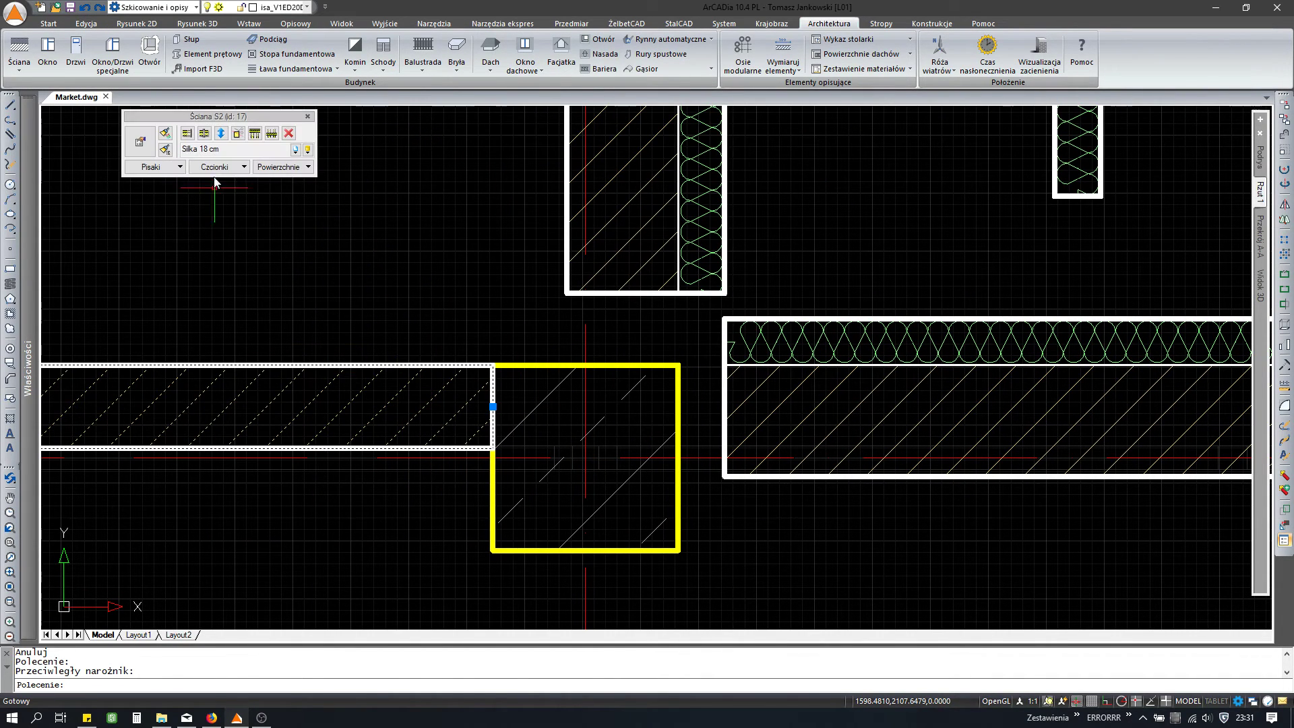
Step: Stretch the left Silka 18 cm wall to the column's far edge
click(187, 138)
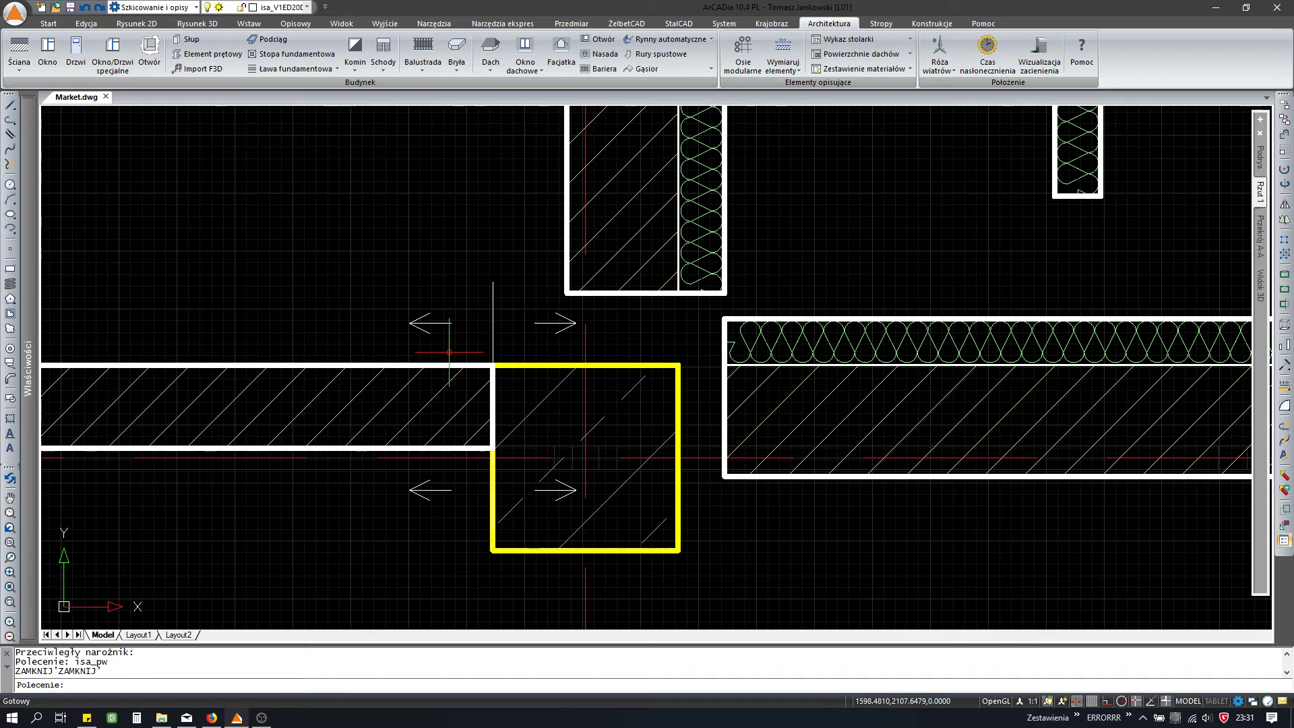
click(678, 364)
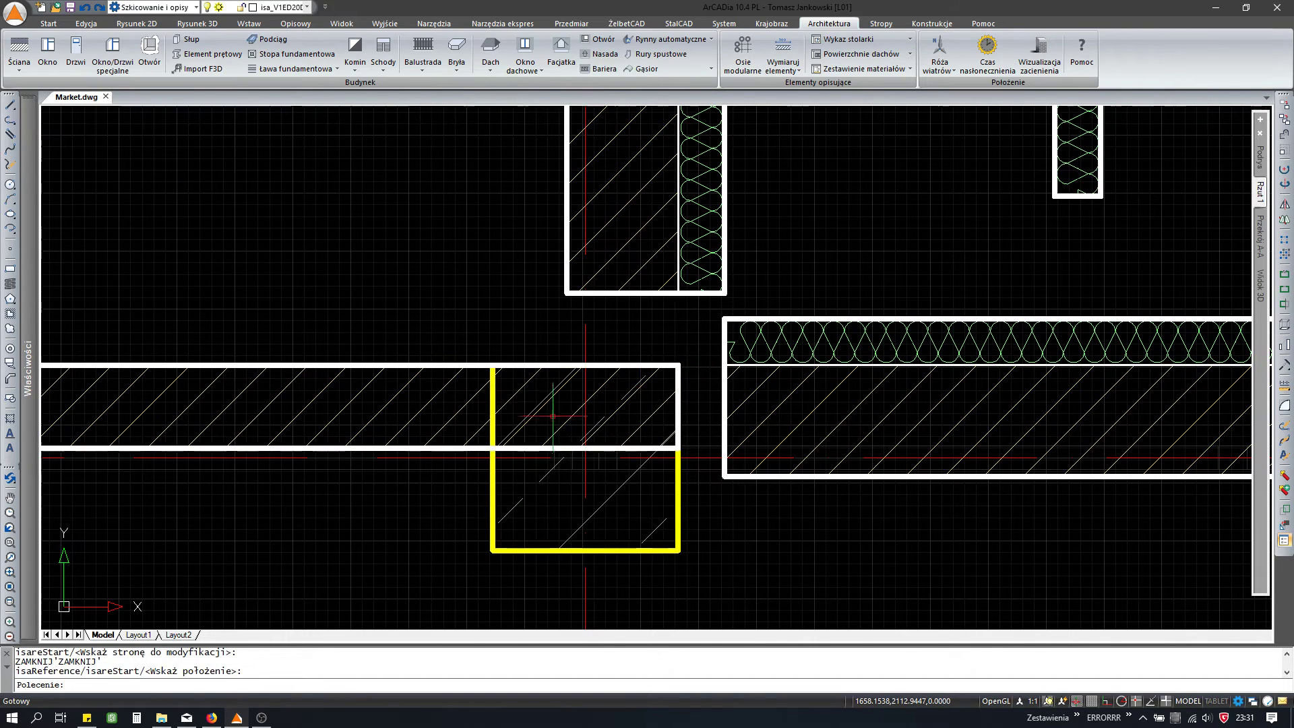
click(574, 449)
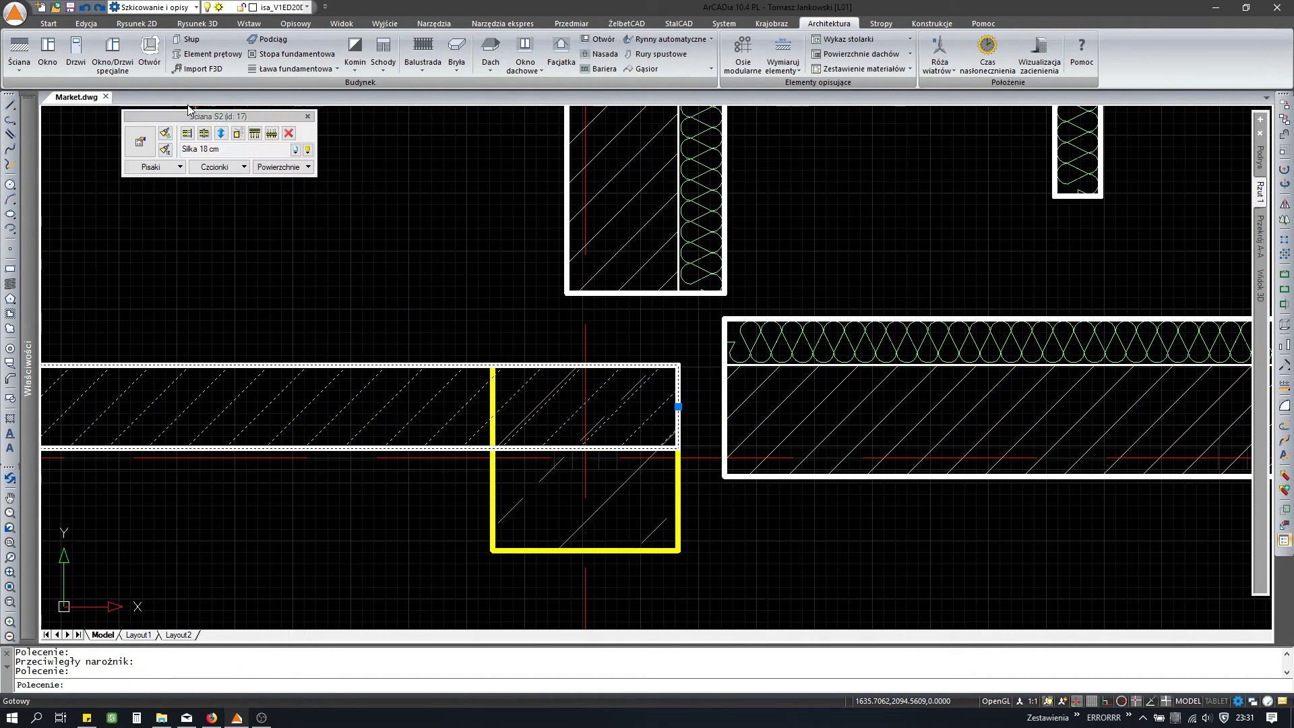
Step: Divide the left wall at the column's left face
click(205, 138)
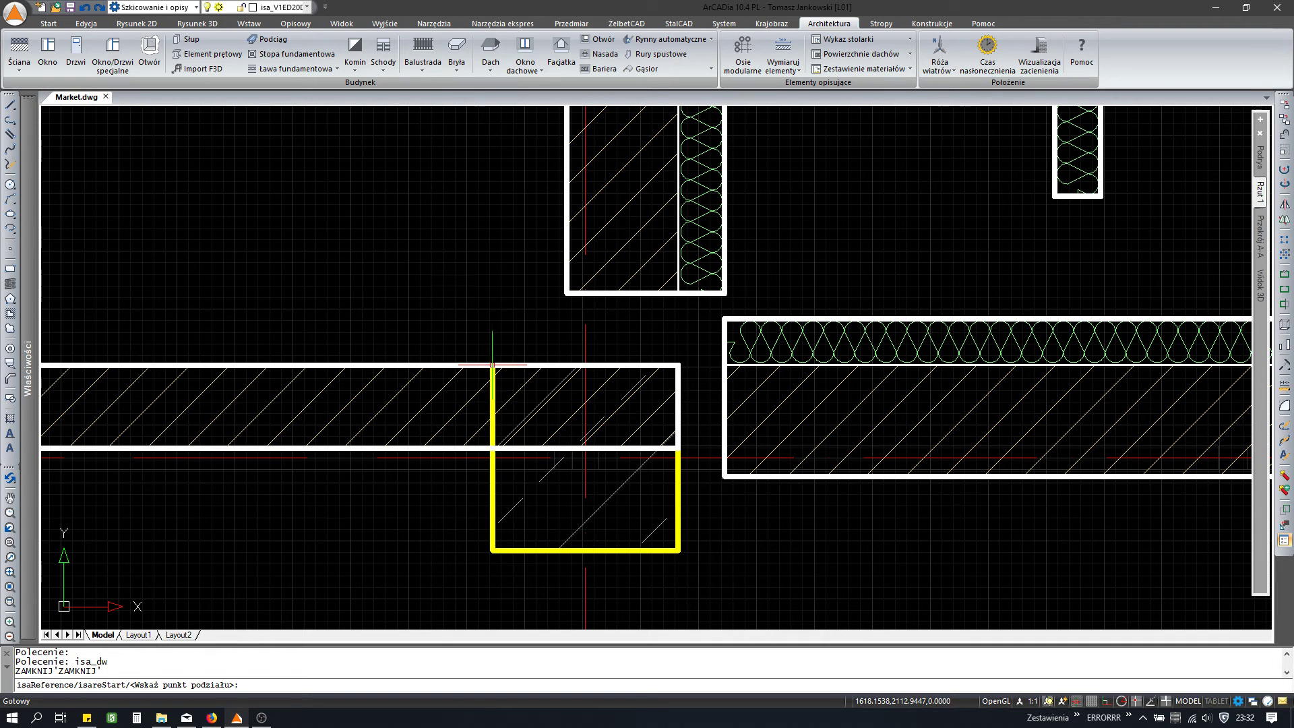
key(Escape)
click(529, 379)
click(196, 175)
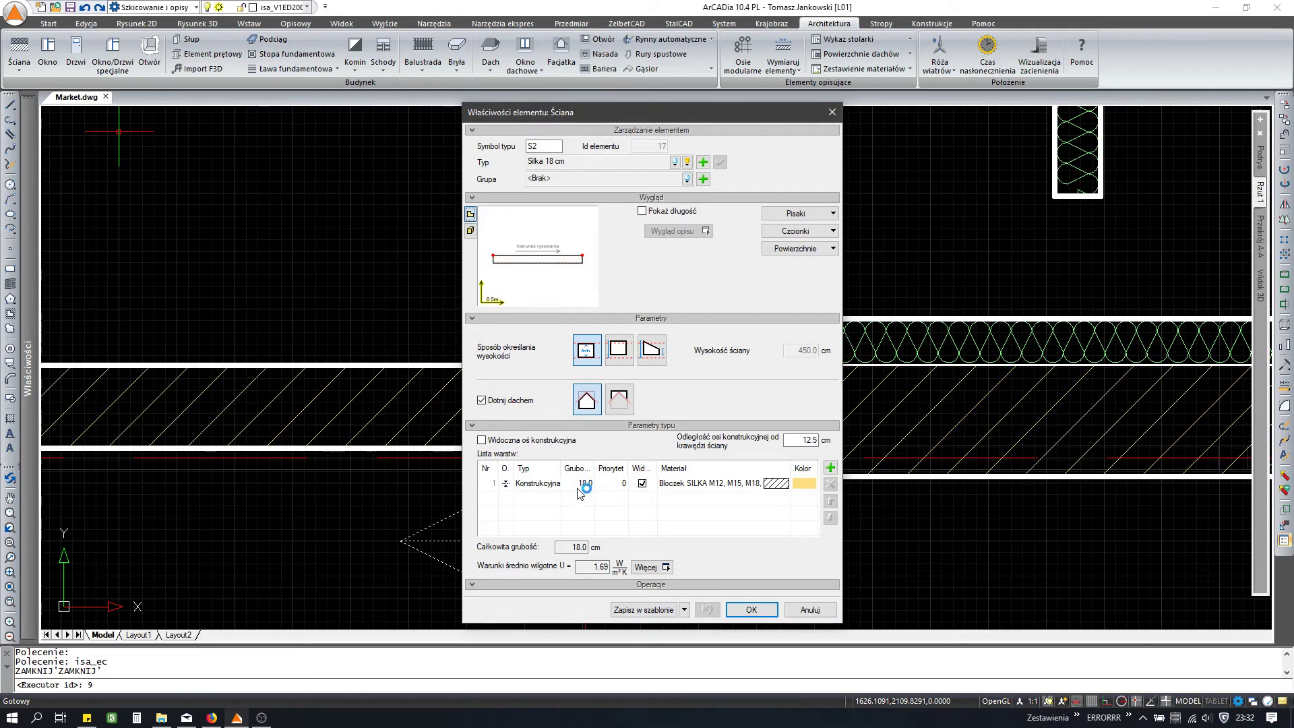
Step: Set the piece's Konstrukcyjna layer to 40 cm with a hatch pattern and apply
click(570, 485)
text(40)
click(782, 489)
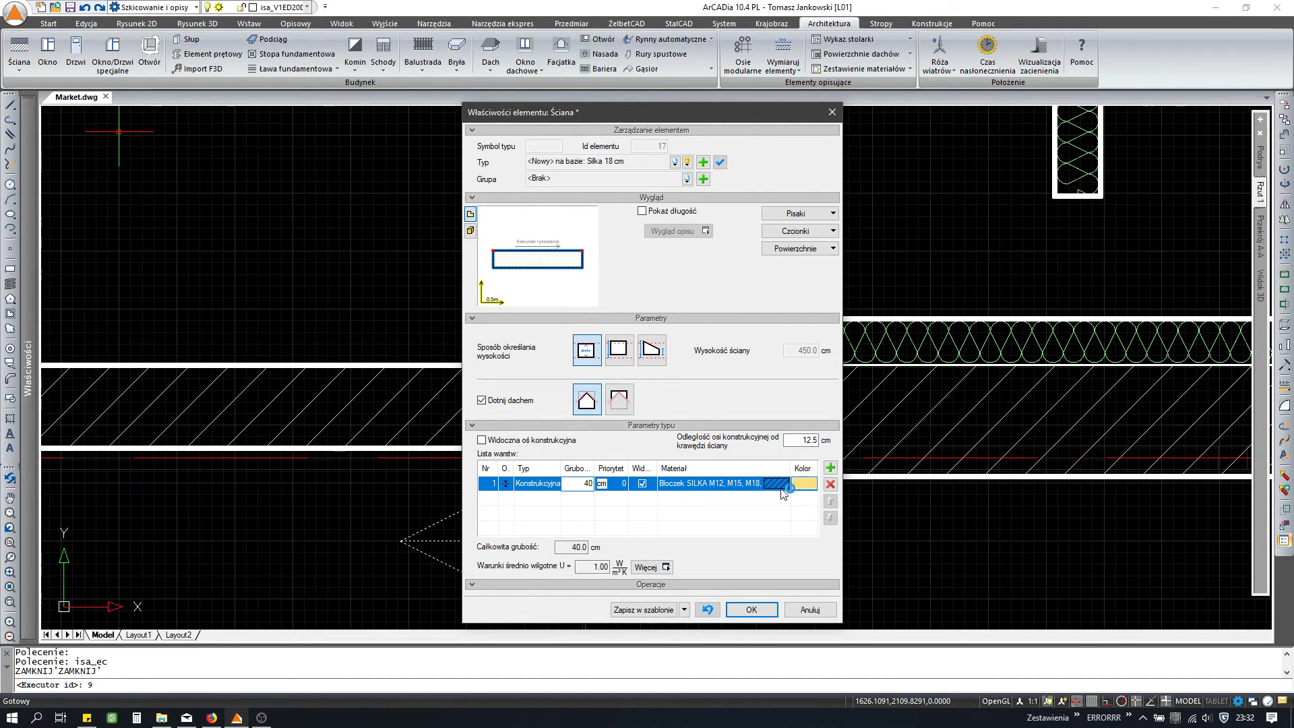
click(776, 485)
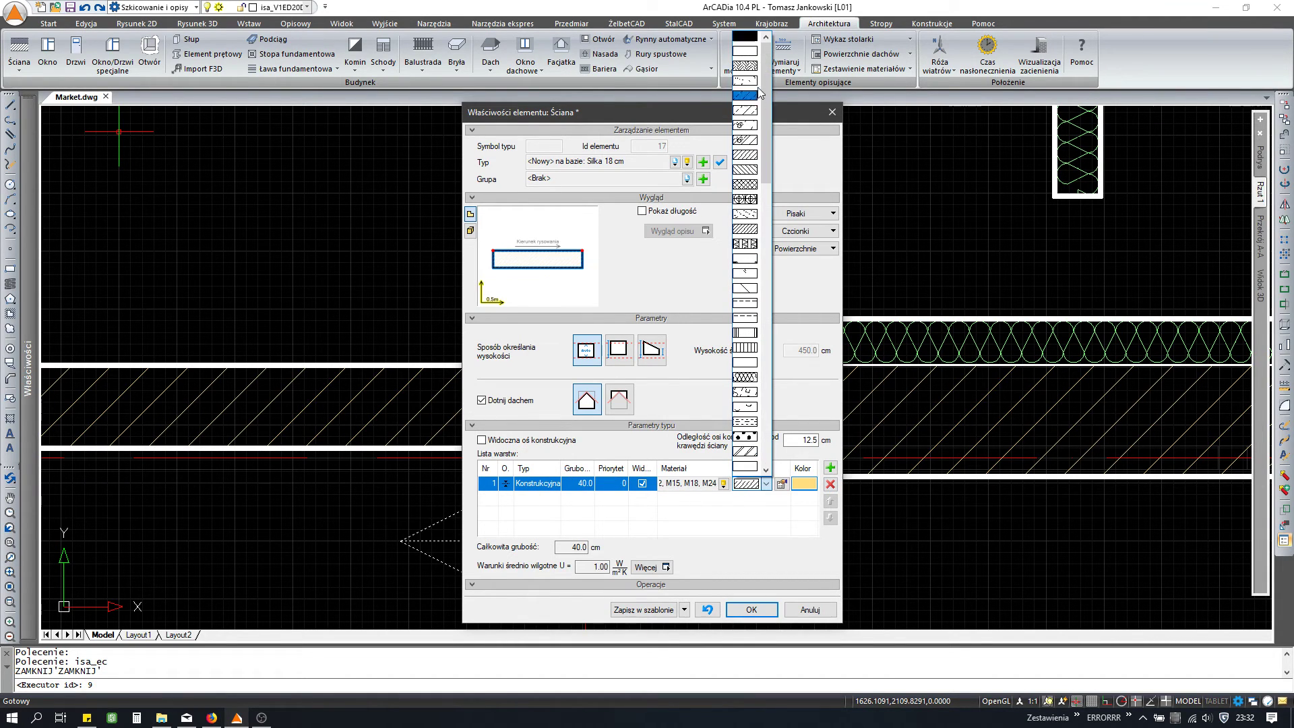
click(755, 62)
click(751, 610)
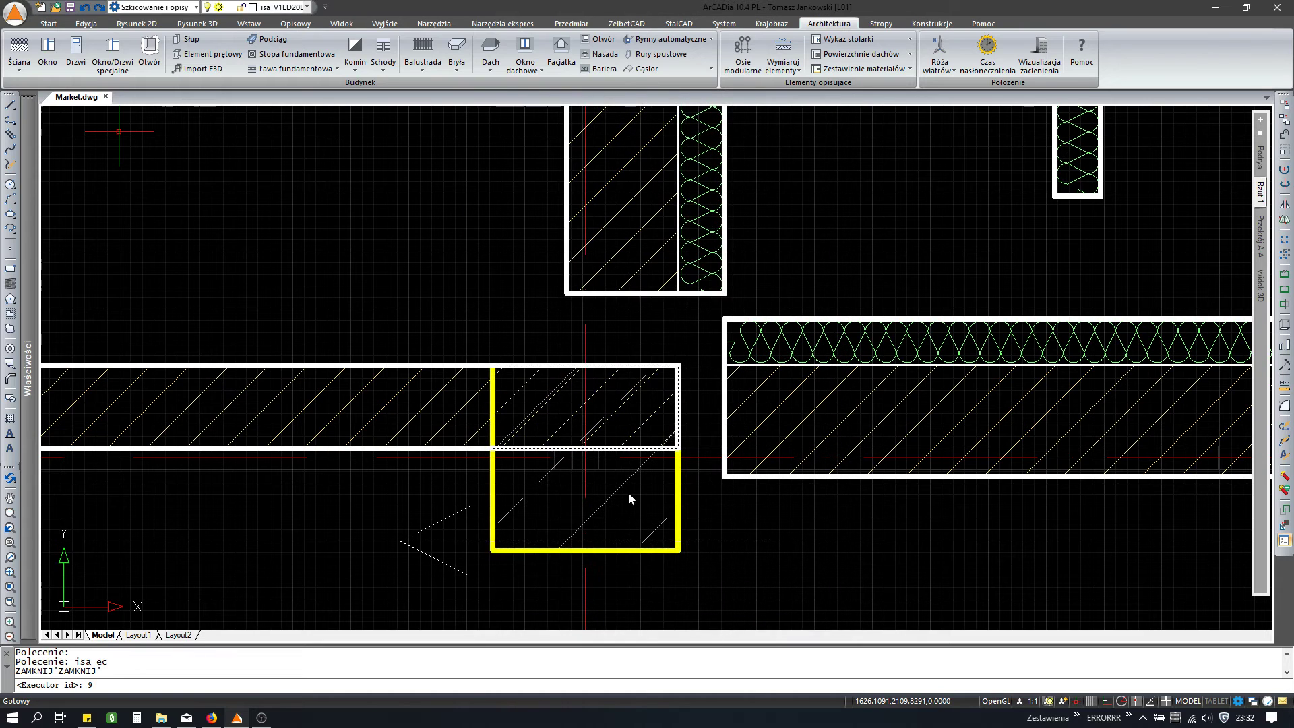
Step: Move the 40 cm wall piece so its corner sits on the column's corner
click(539, 540)
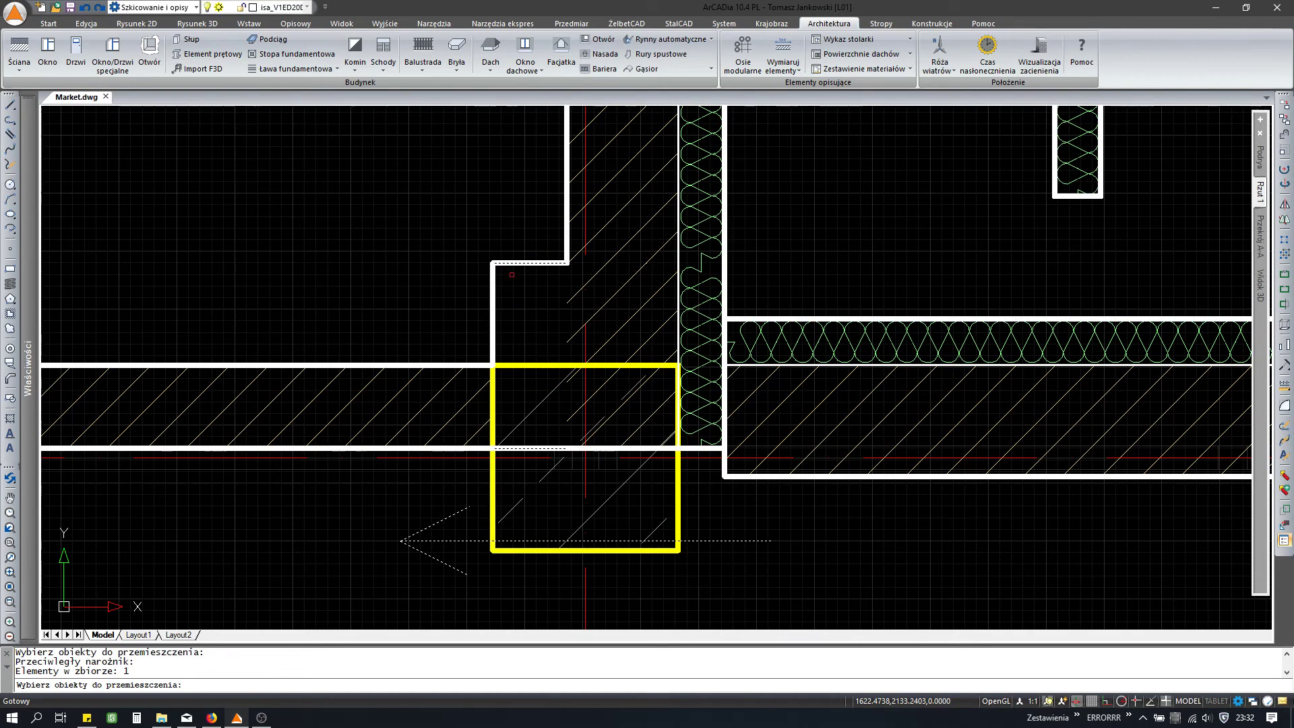
key(Return)
click(529, 262)
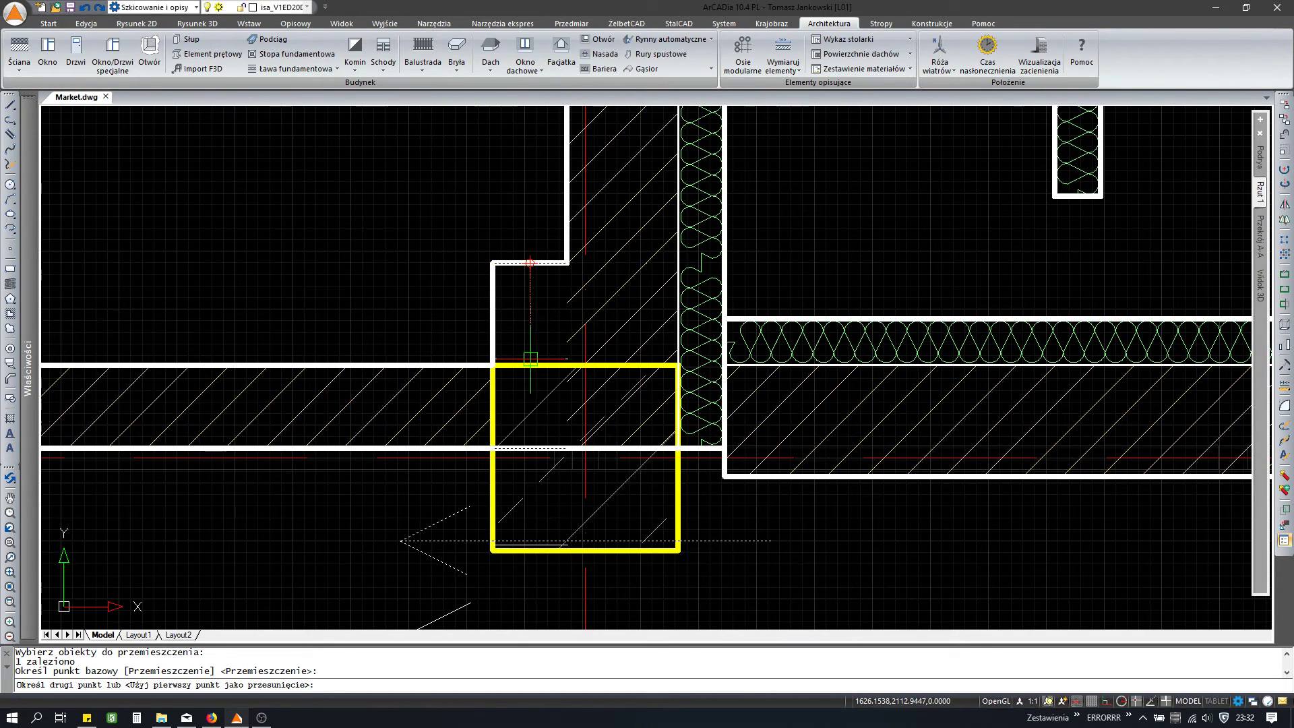
click(529, 358)
key(Escape)
Step: Extend the right insulated wall's end to the column's right face
click(829, 293)
click(708, 331)
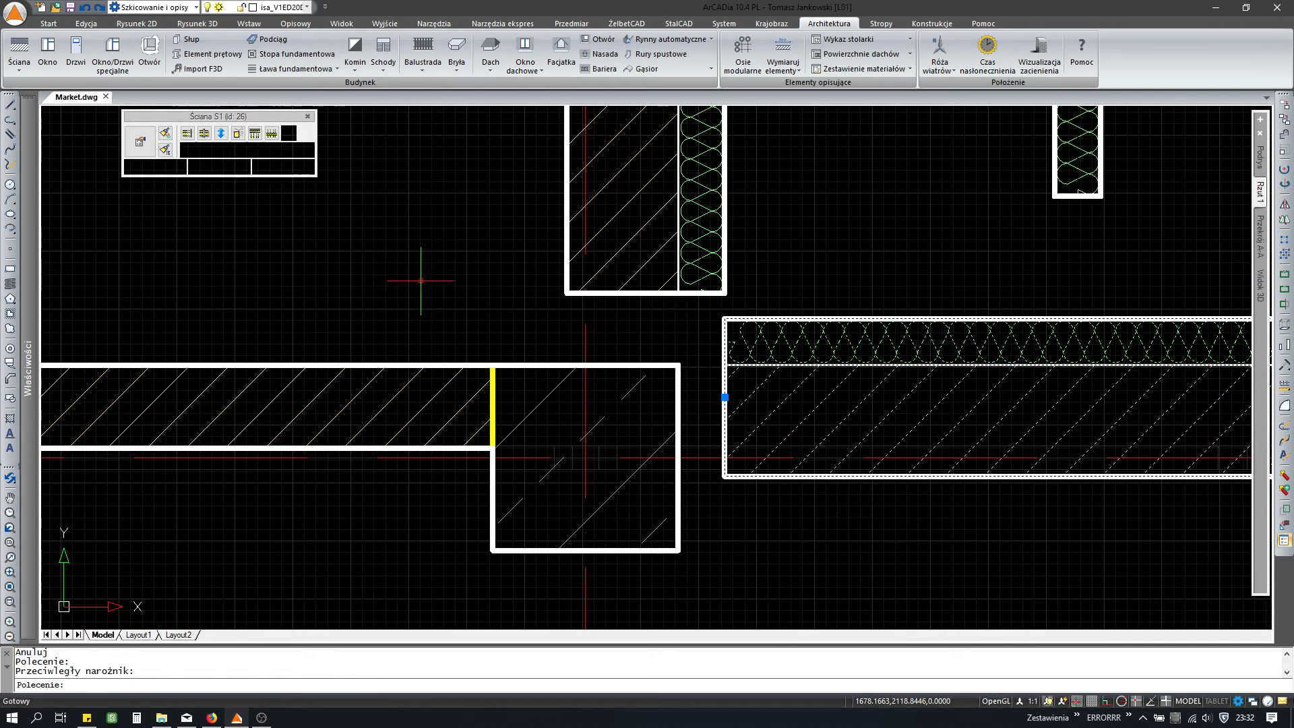
click(187, 134)
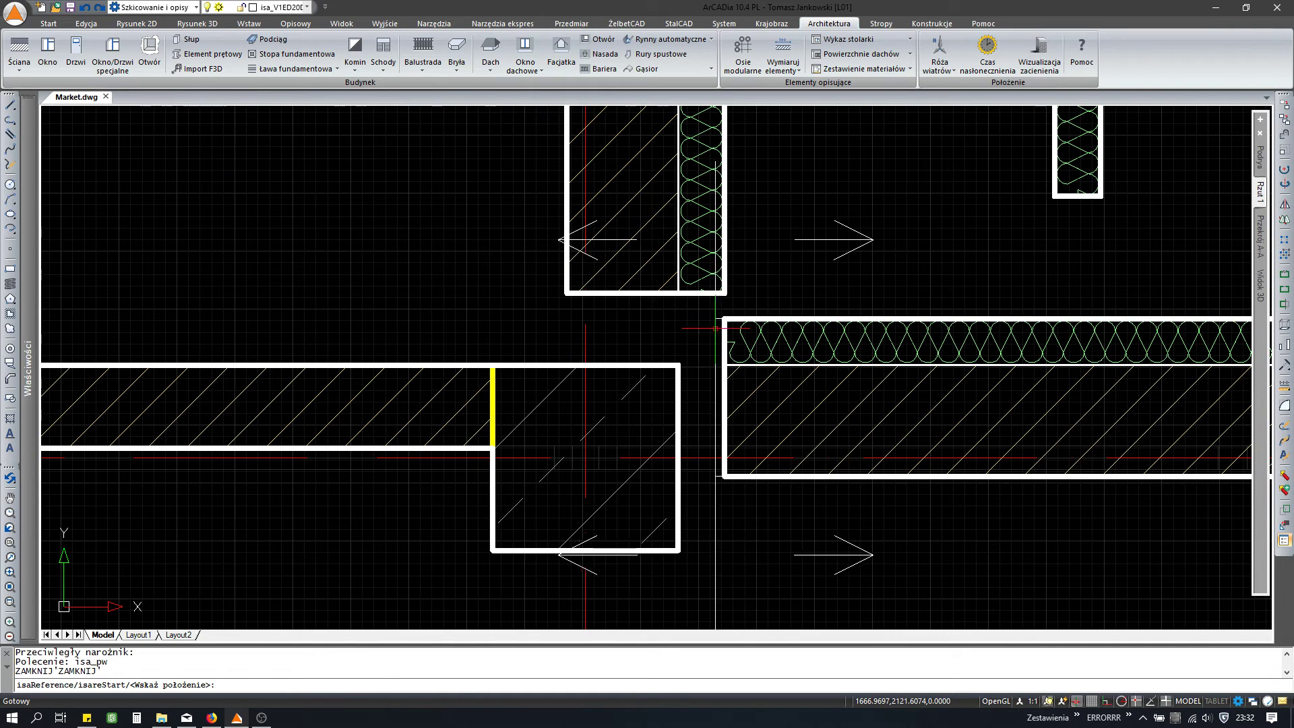
click(677, 365)
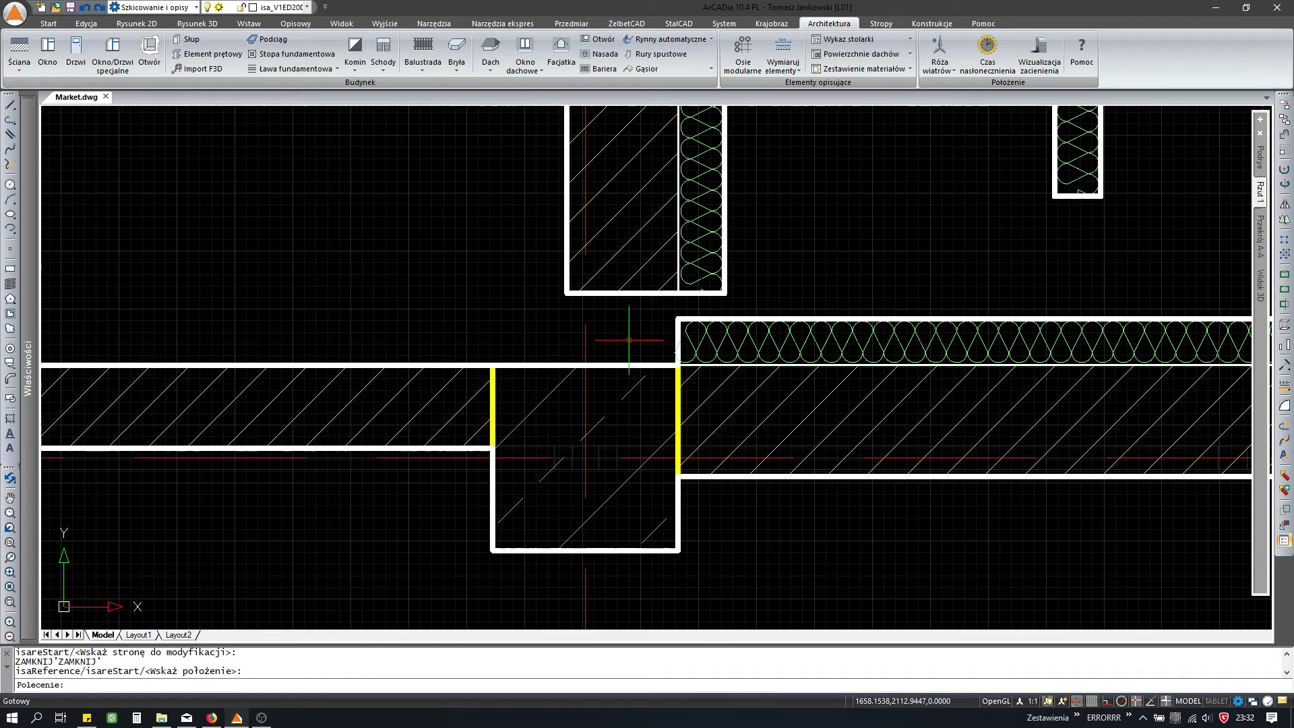
Step: Stretch the upper insulated wall down to meet the horizontal wall
click(641, 300)
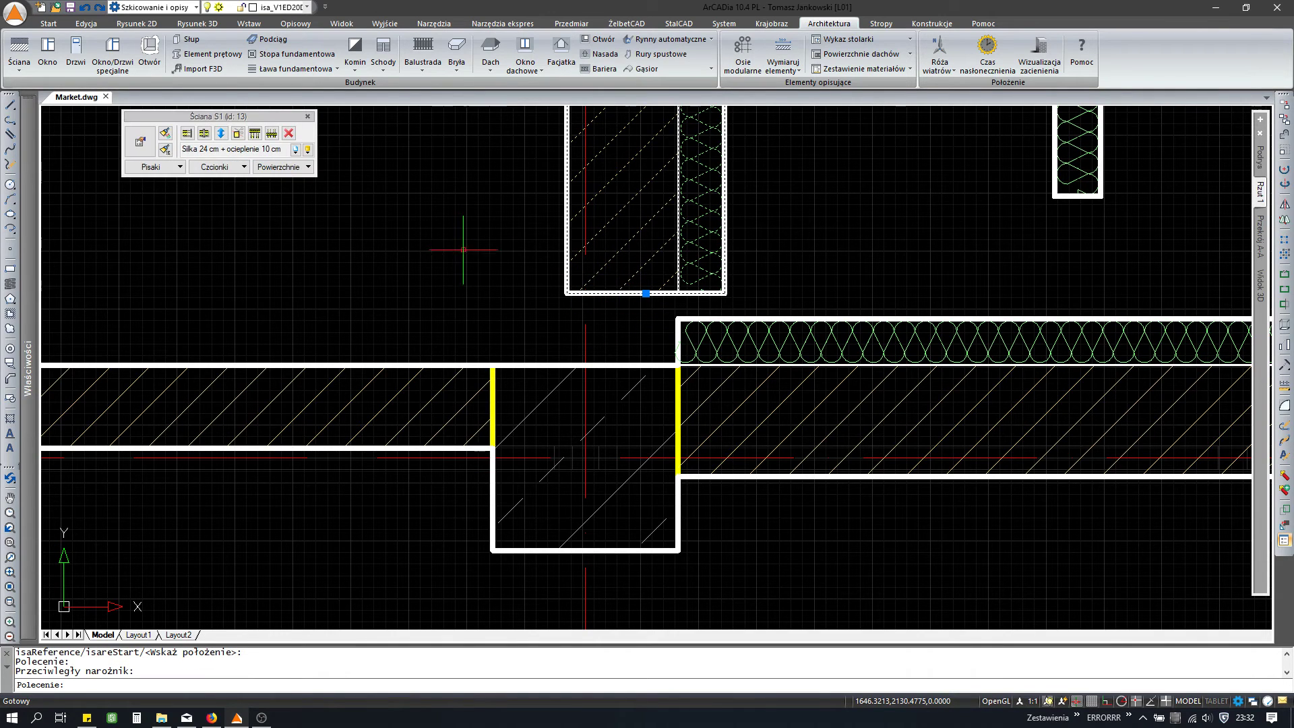
click(187, 134)
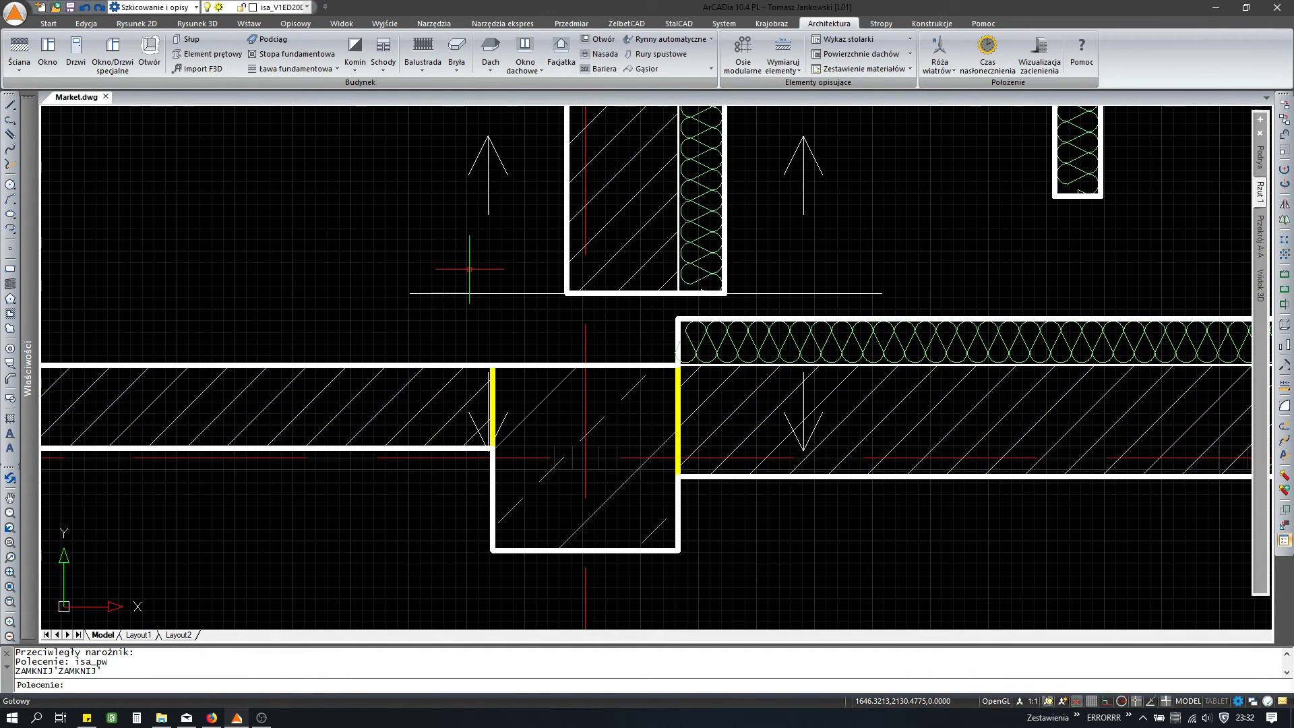
scroll(528, 364, up, 2)
scroll(519, 371, up, 1)
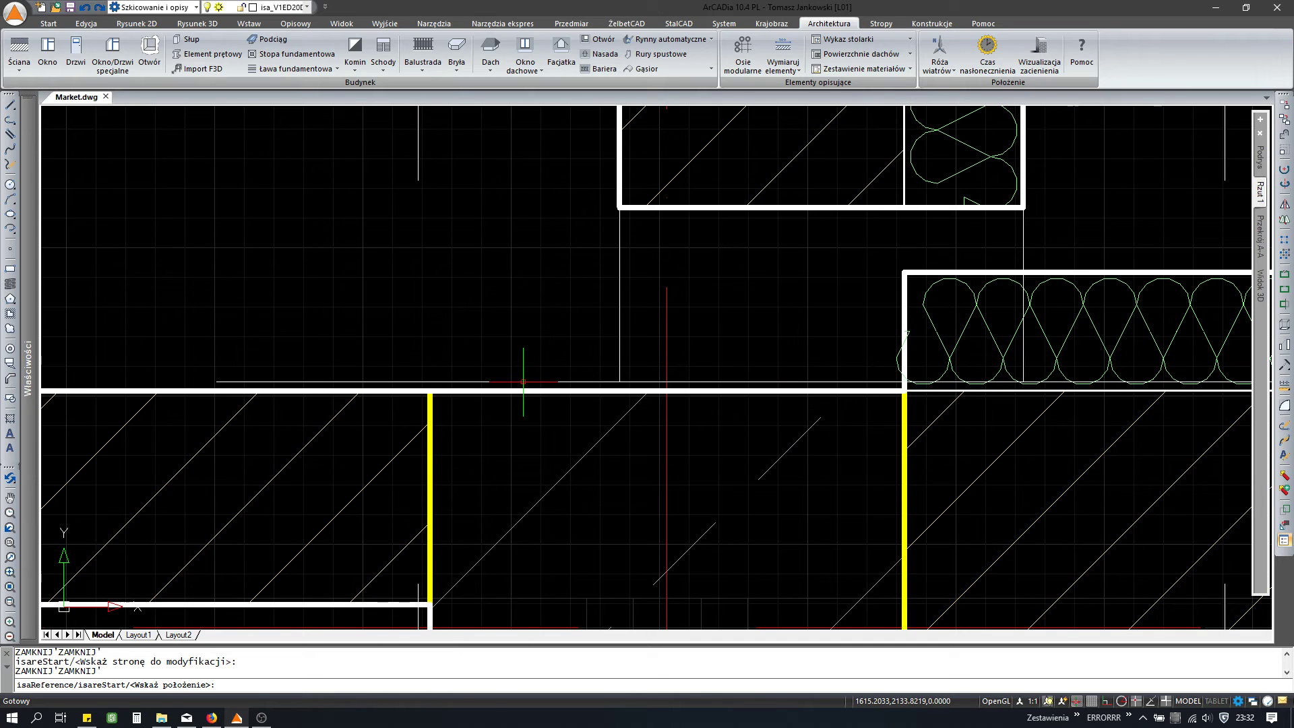
scroll(563, 388, up, 2)
click(601, 383)
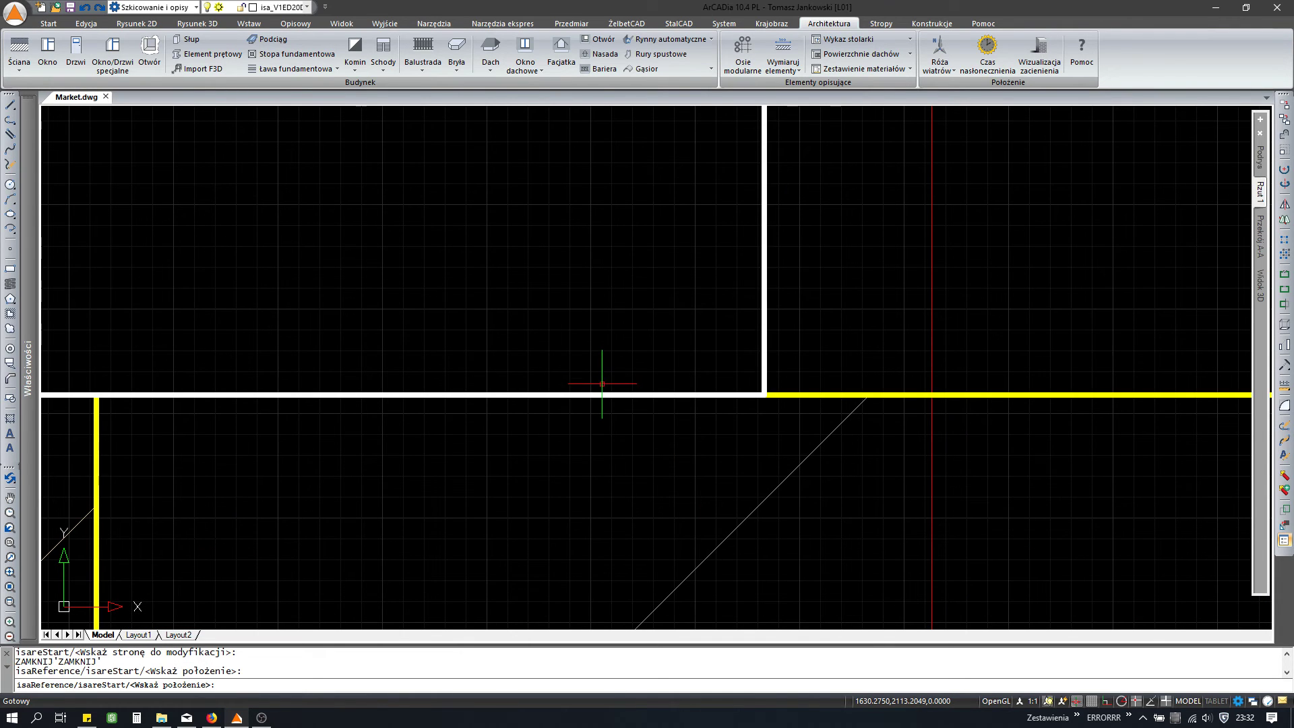
scroll(529, 352, down, 2)
scroll(546, 360, down, 2)
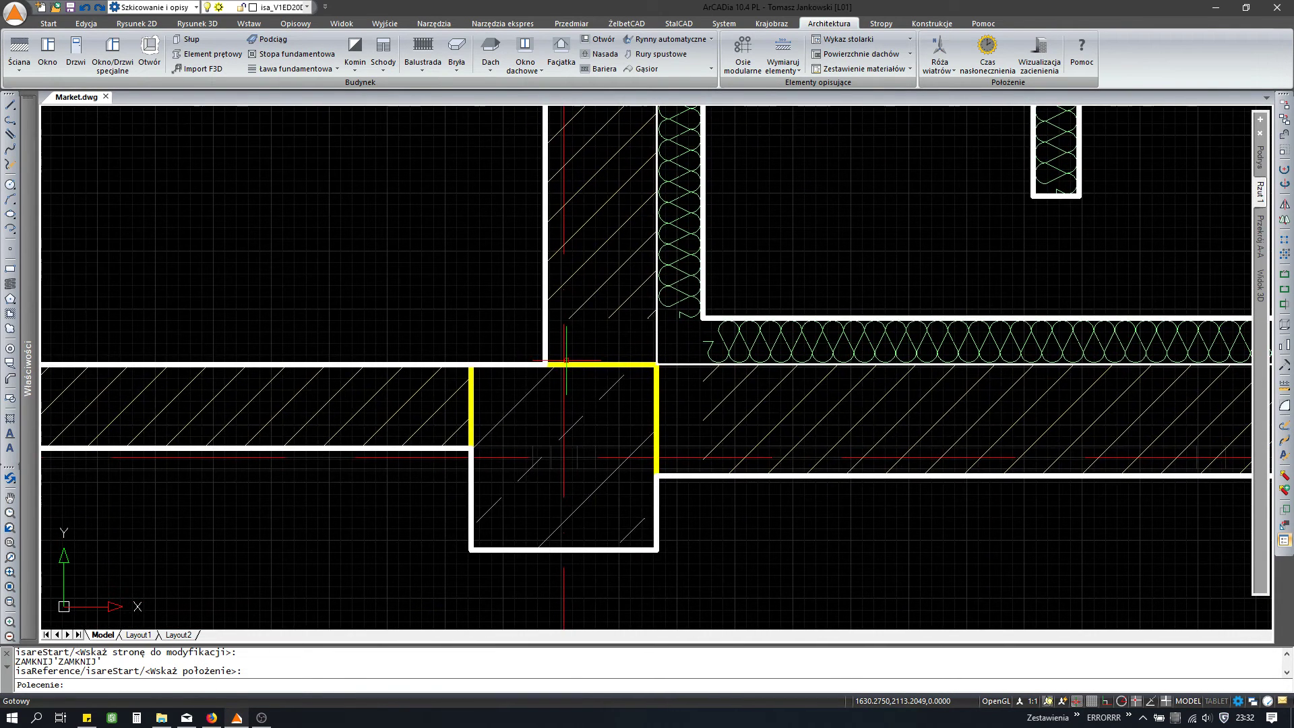
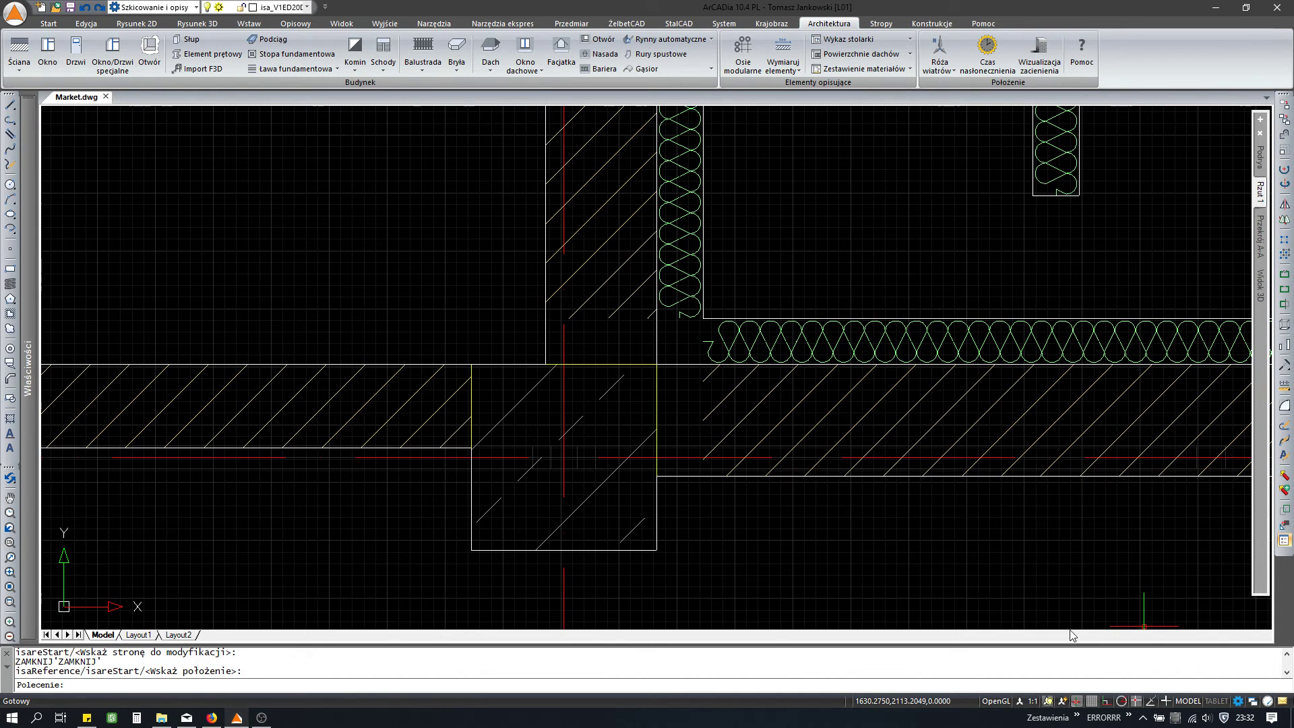
Step: Zoom and pan to the right-hand column junction with both columns and hatched walls visible
scroll(471, 364, up, 3)
scroll(708, 378, up, 3)
scroll(1044, 338, up, 3)
scroll(1045, 338, up, 4)
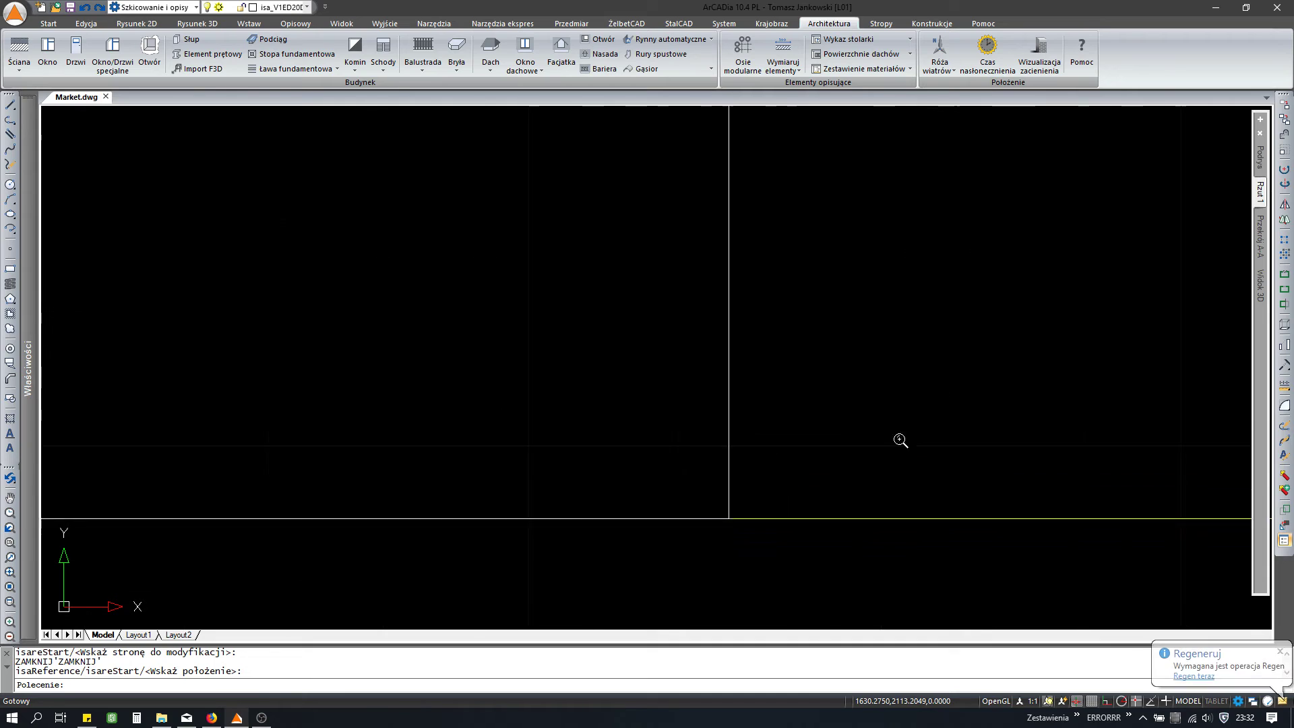
scroll(901, 439, up, 5)
scroll(681, 503, down, 8)
scroll(647, 539, up, 5)
scroll(652, 427, down, 2)
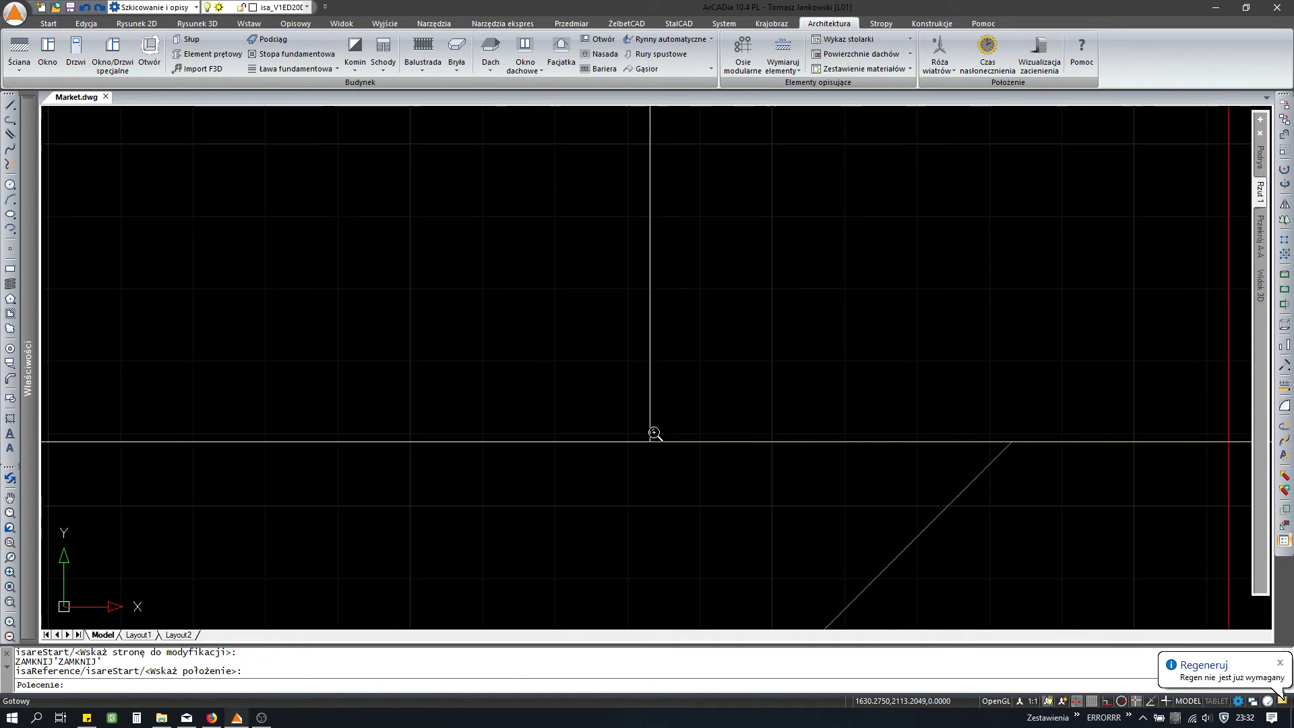
scroll(653, 427, down, 3)
scroll(652, 432, down, 3)
middle_drag(653, 465, 664, 407)
scroll(664, 404, up, 4)
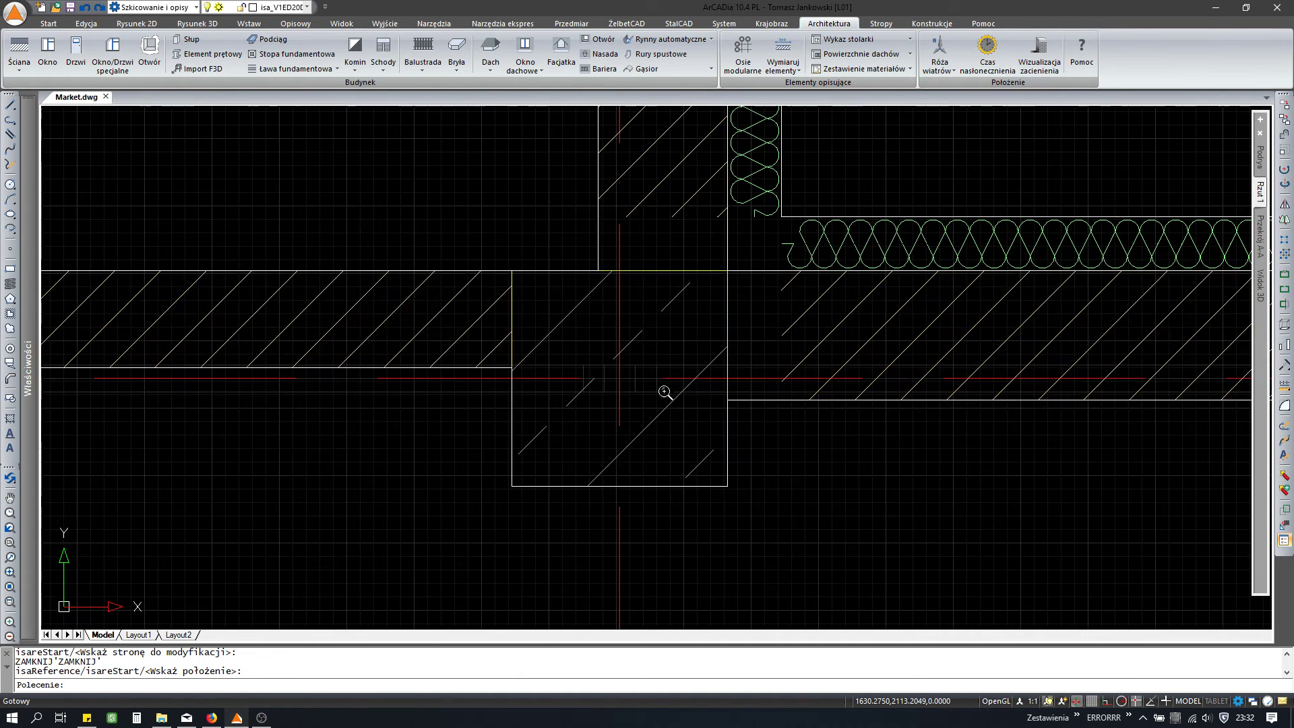
scroll(668, 378, down, 2)
middle_drag(682, 350, 674, 390)
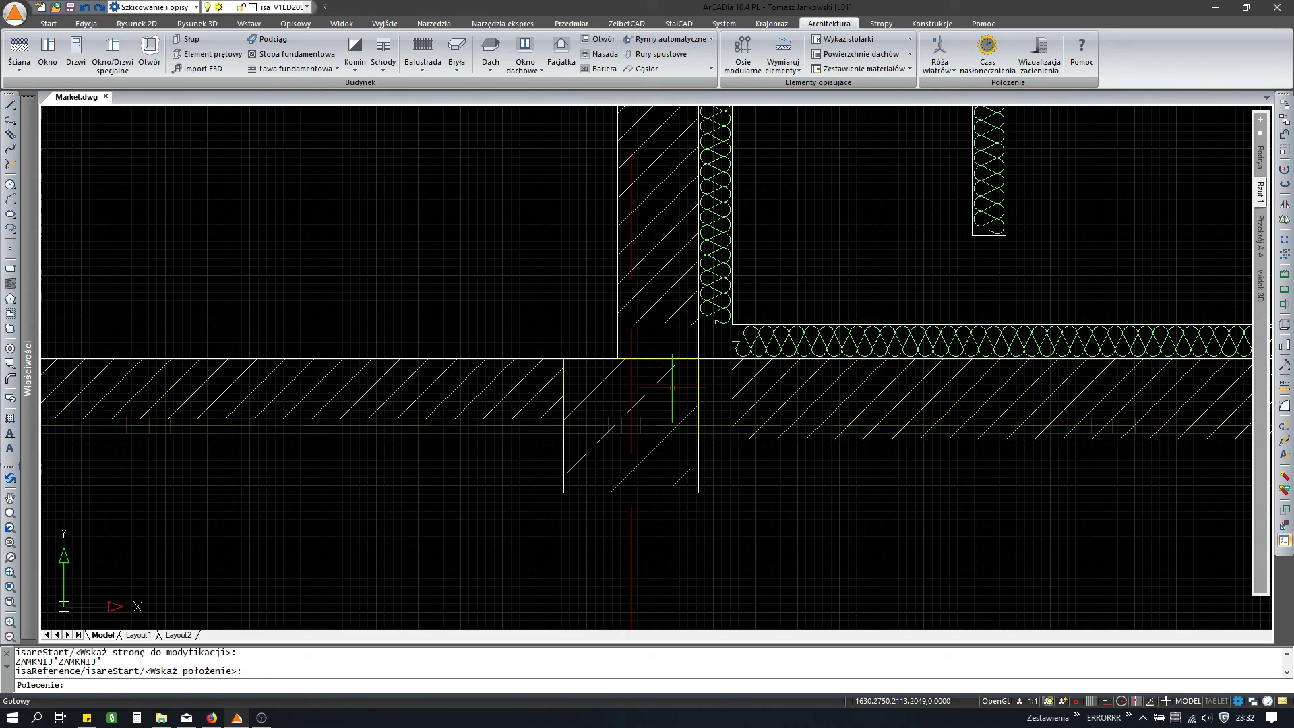
scroll(554, 398, down, 3)
middle_drag(554, 398, 779, 408)
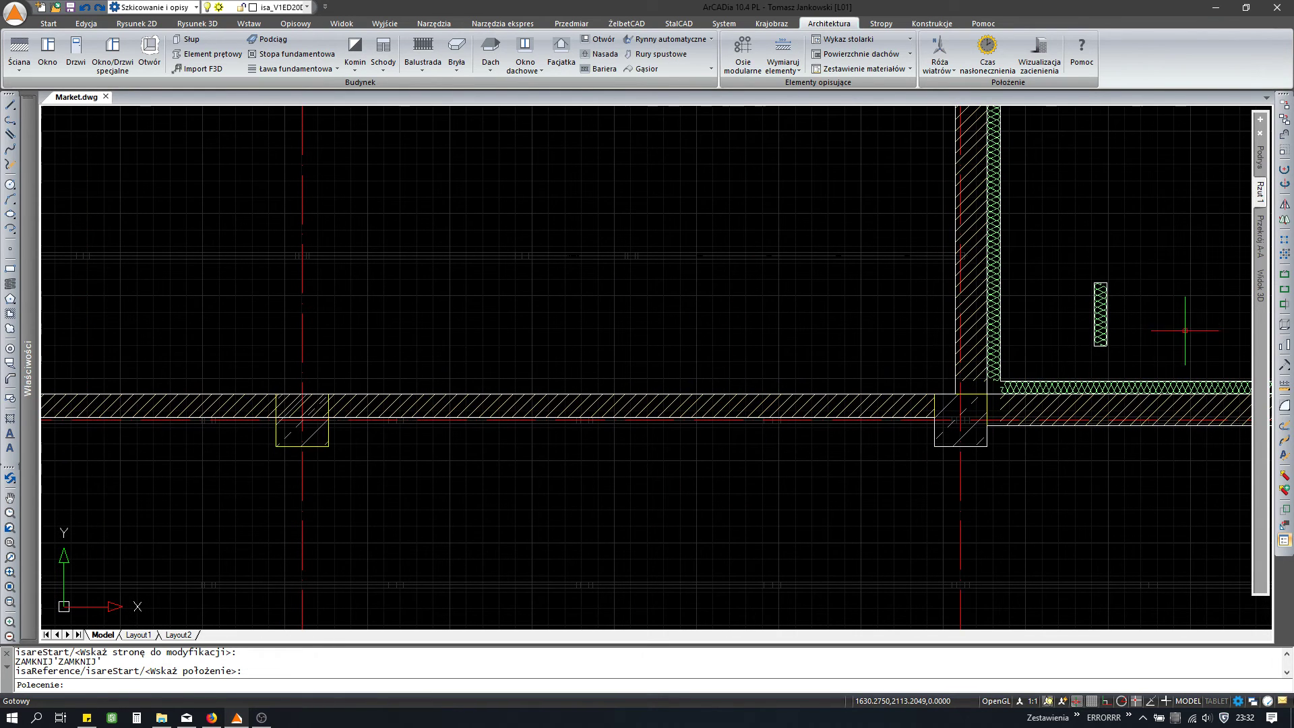
Step: Window-select the small cross-hatched fragment beside the right column and delete it
click(1152, 277)
click(1072, 349)
key(Delete)
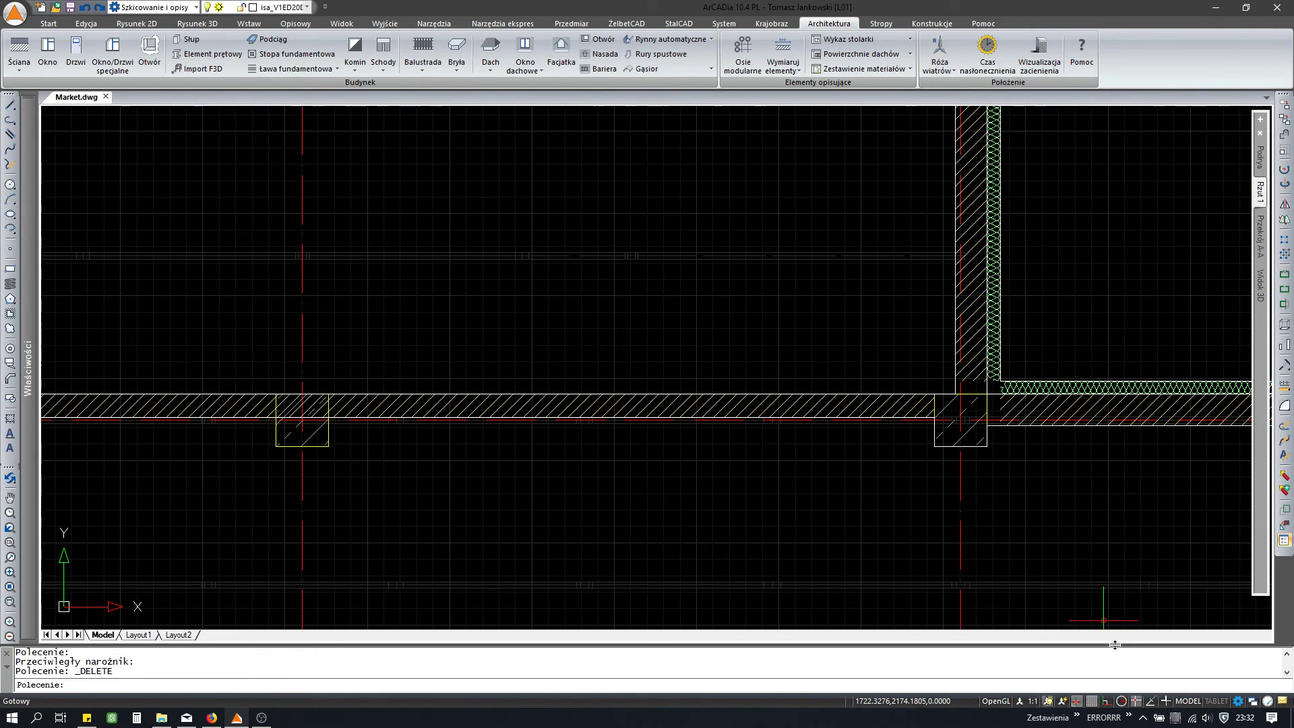
Step: Zoom in on the left column where the hatched wall runs through it
scroll(296, 397, up, 3)
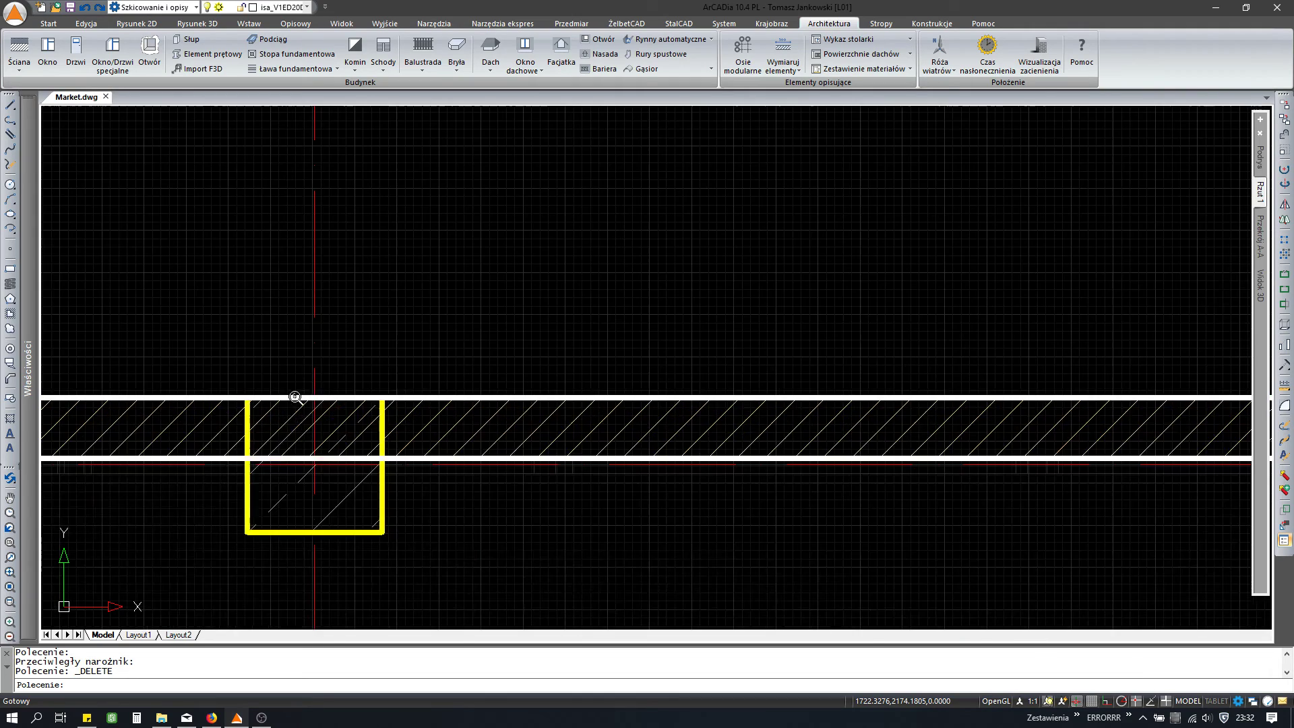
middle_drag(296, 397, 637, 314)
scroll(653, 366, up, 2)
scroll(680, 364, down, 2)
scroll(680, 364, down, 3)
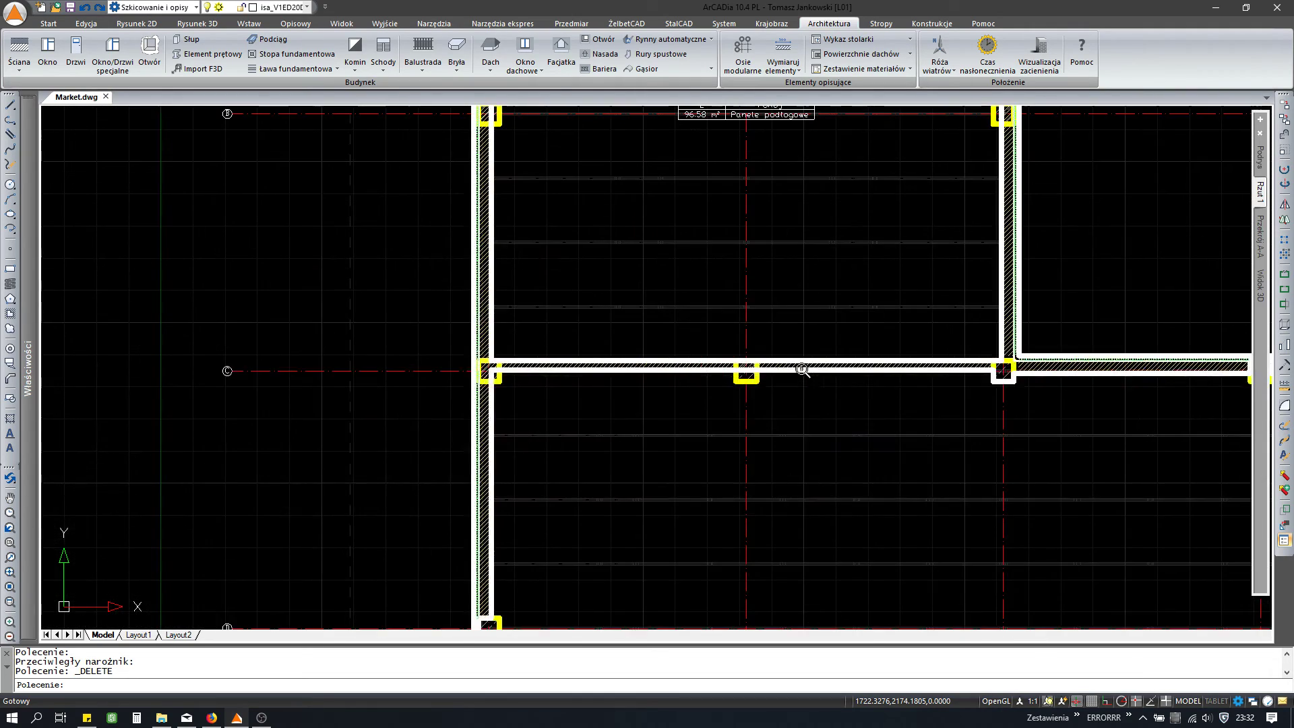
scroll(680, 364, up, 3)
scroll(680, 364, up, 2)
scroll(680, 364, up, 3)
Step: Split the wall at the left column's edge and try side-modifying the segment across it
click(617, 357)
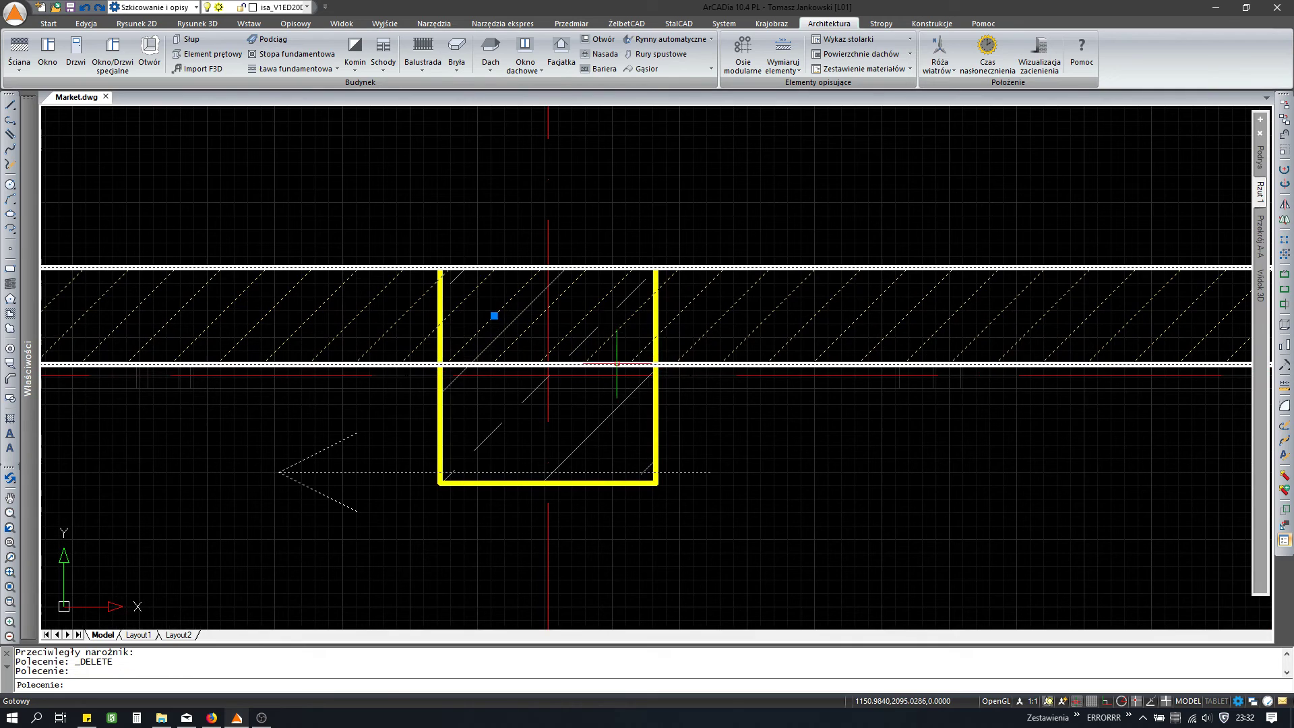
click(204, 135)
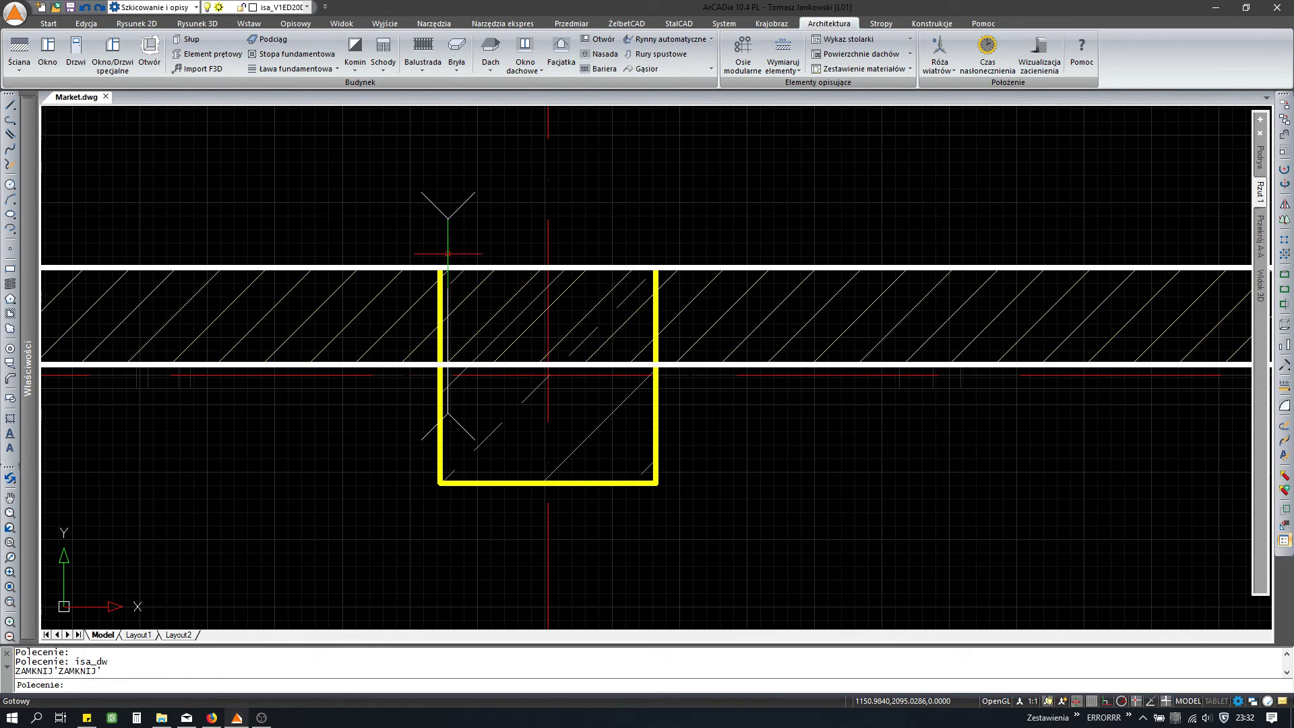
click(440, 266)
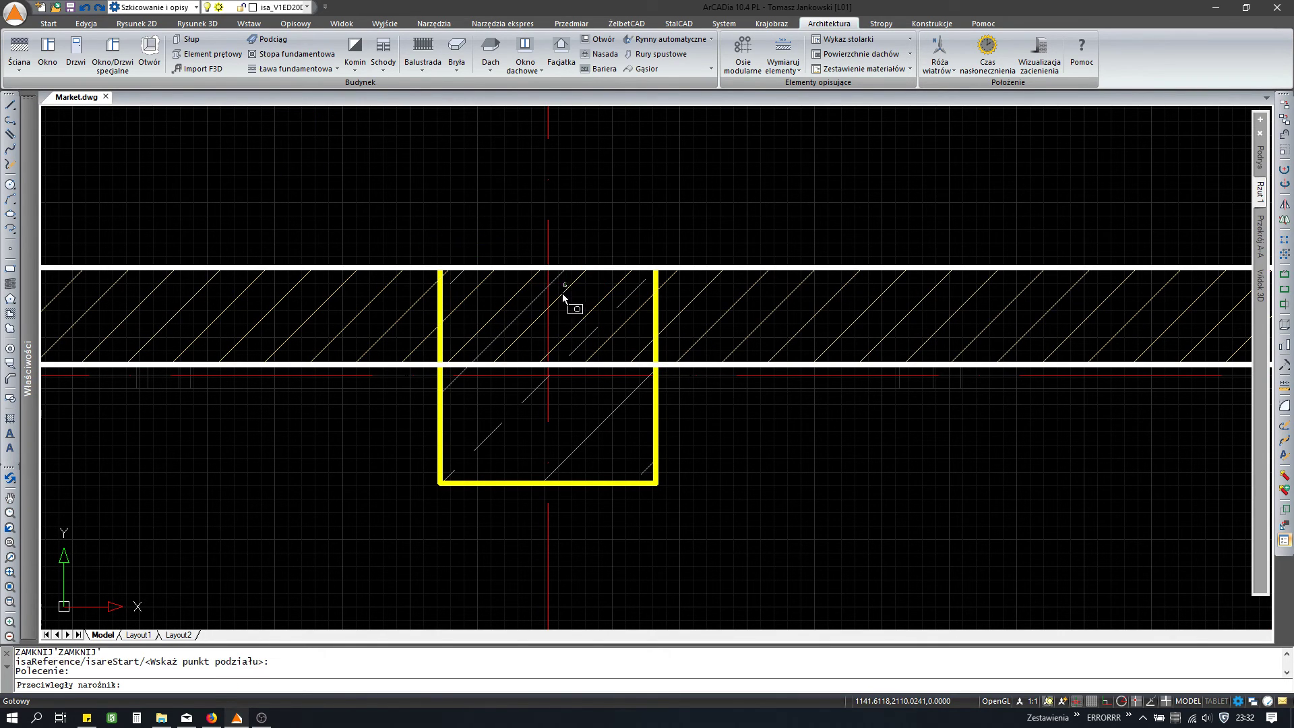
drag(562, 293, 506, 281)
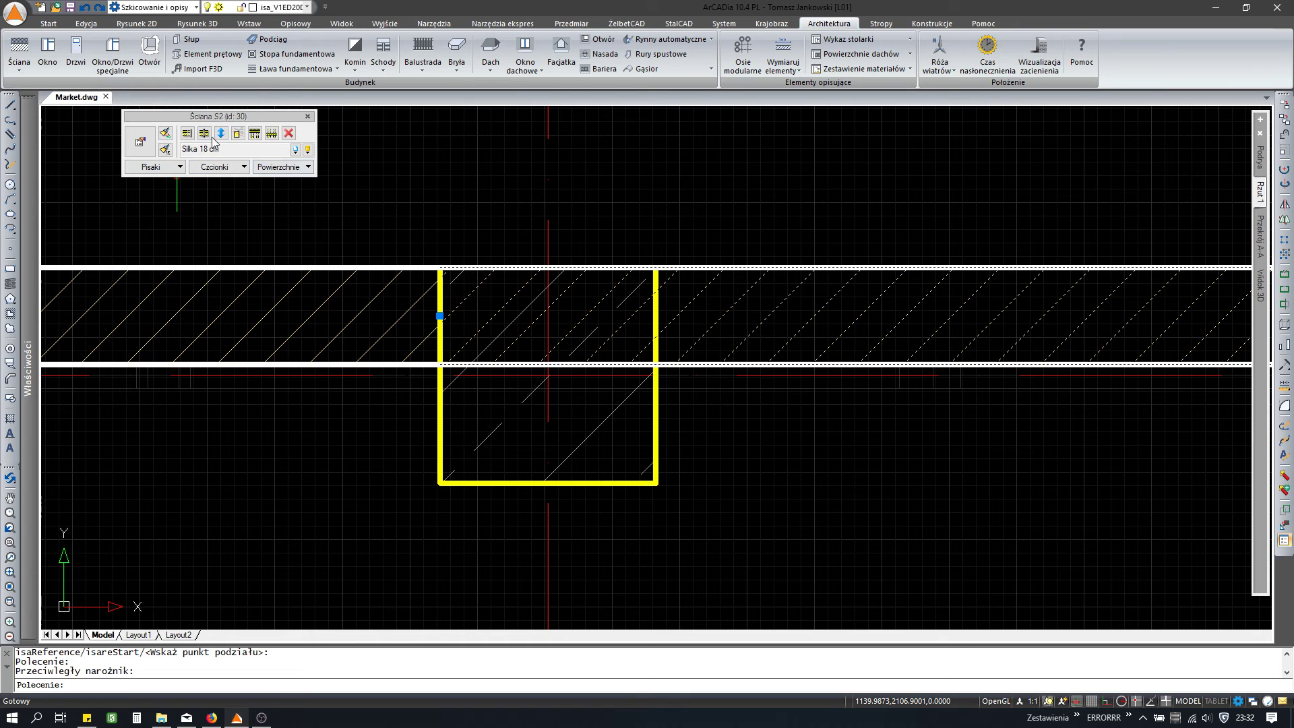
click(205, 134)
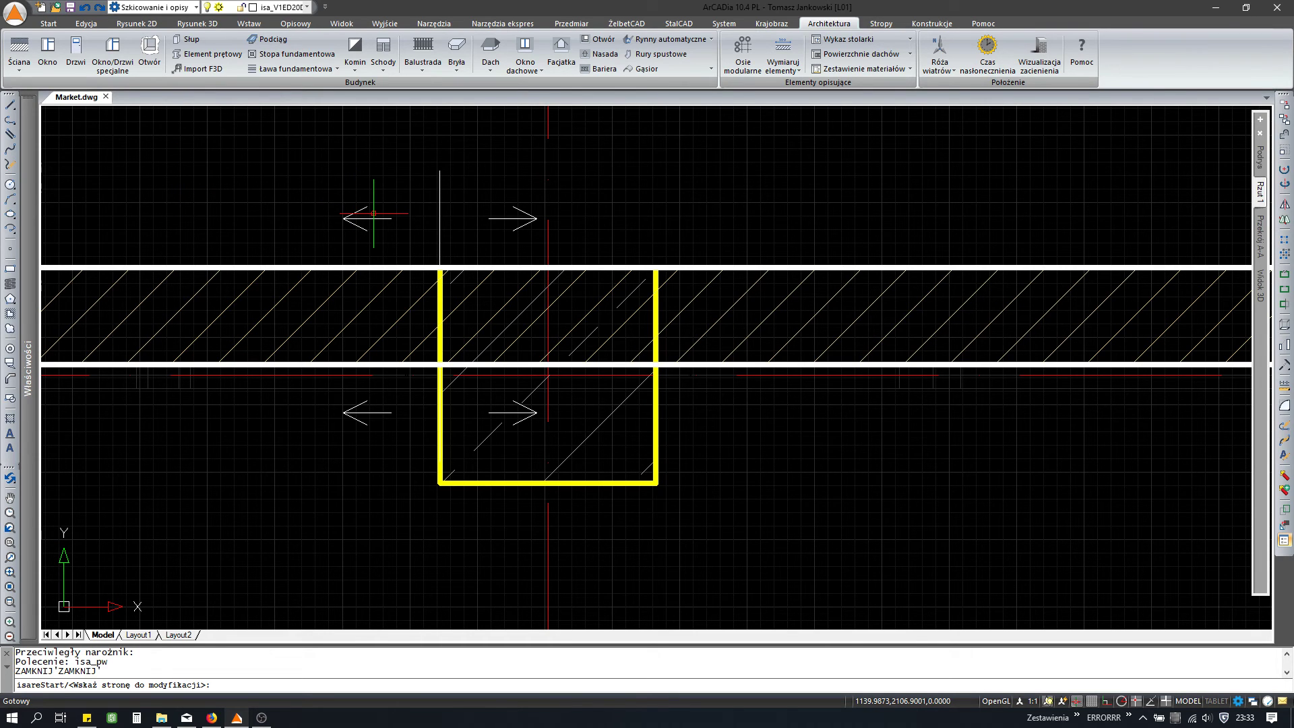
key(F1)
click(517, 24)
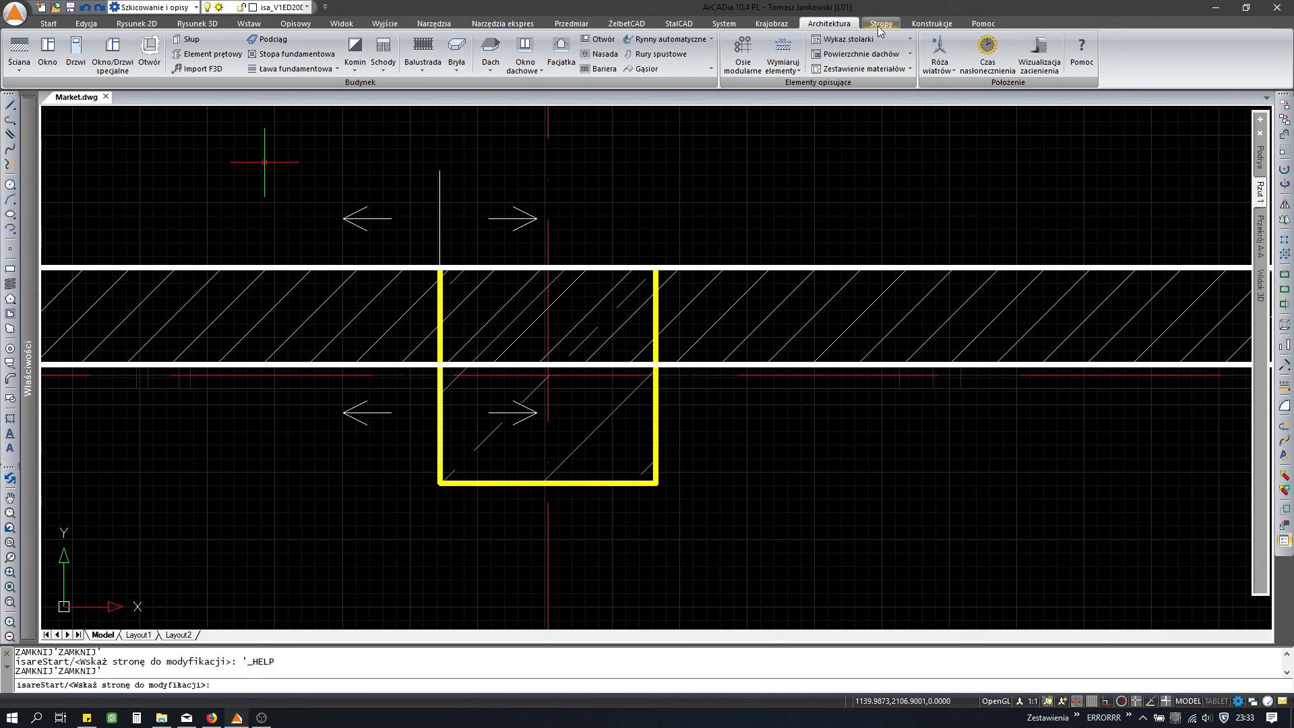
Step: Draw a virtual wall along the column edge to divide the hatched wall there
click(29, 74)
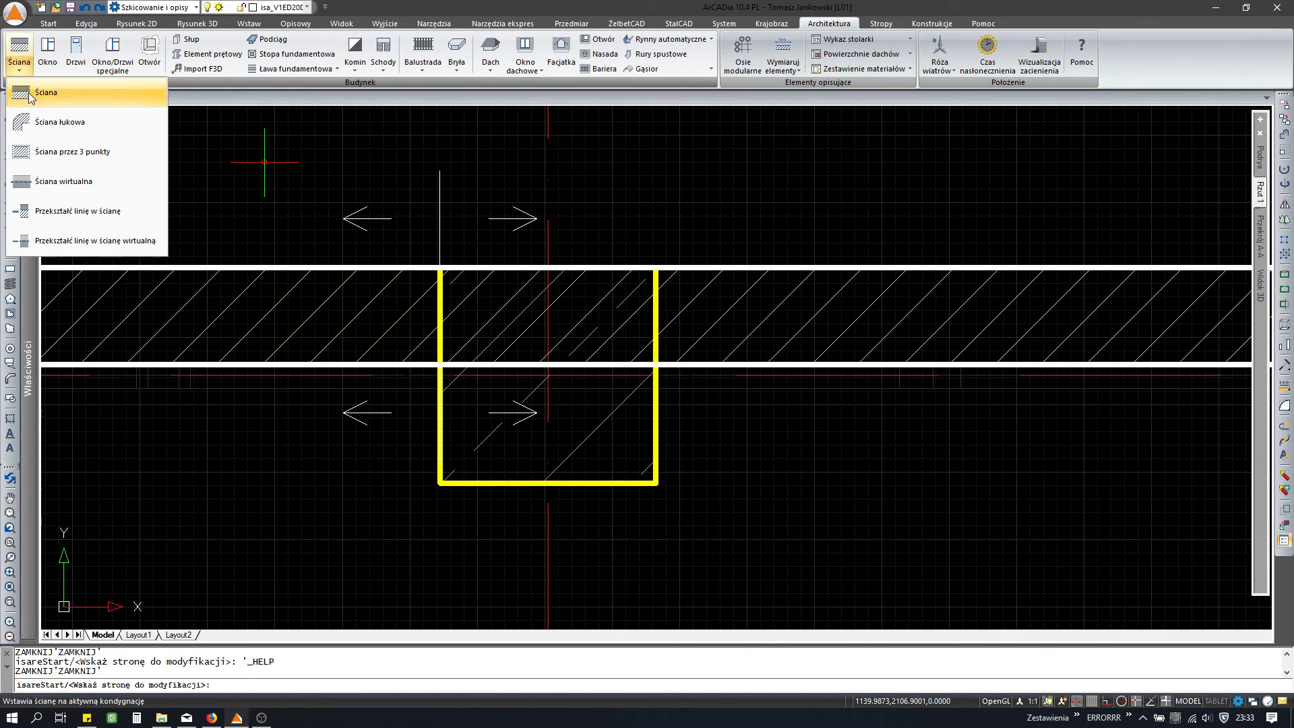
click(64, 188)
click(362, 267)
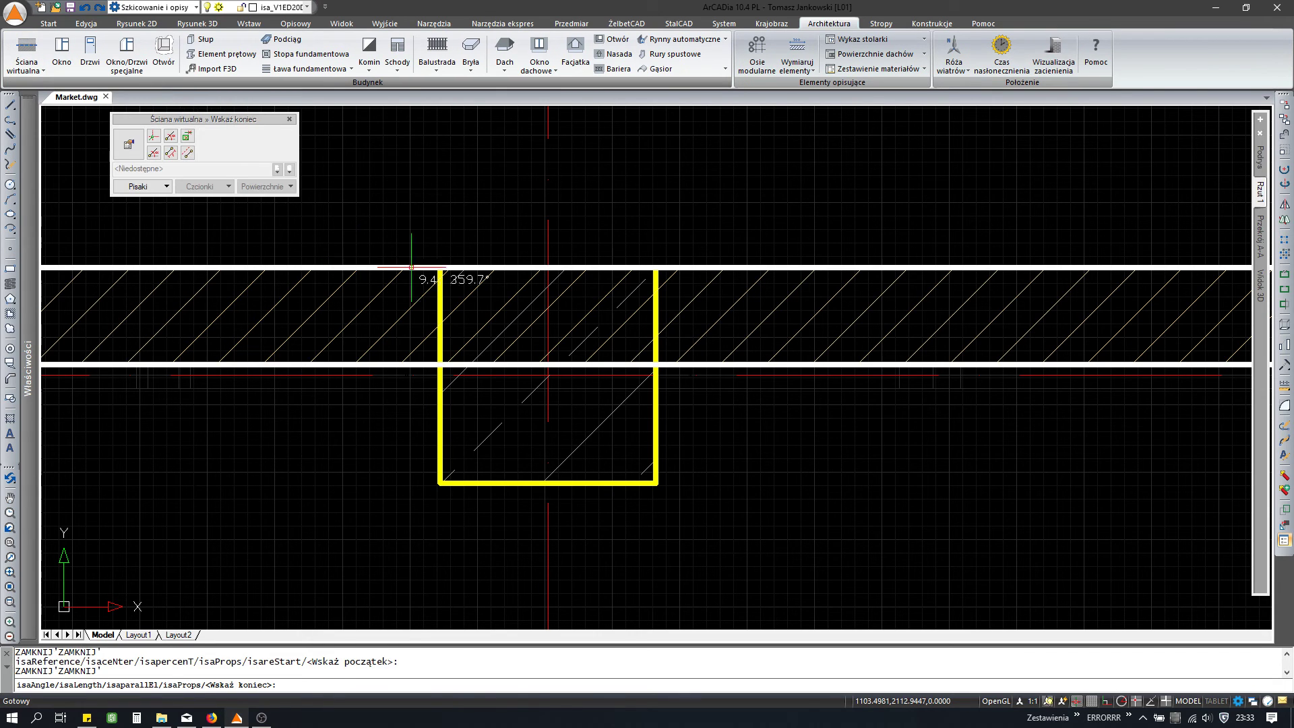
click(714, 267)
key(Escape)
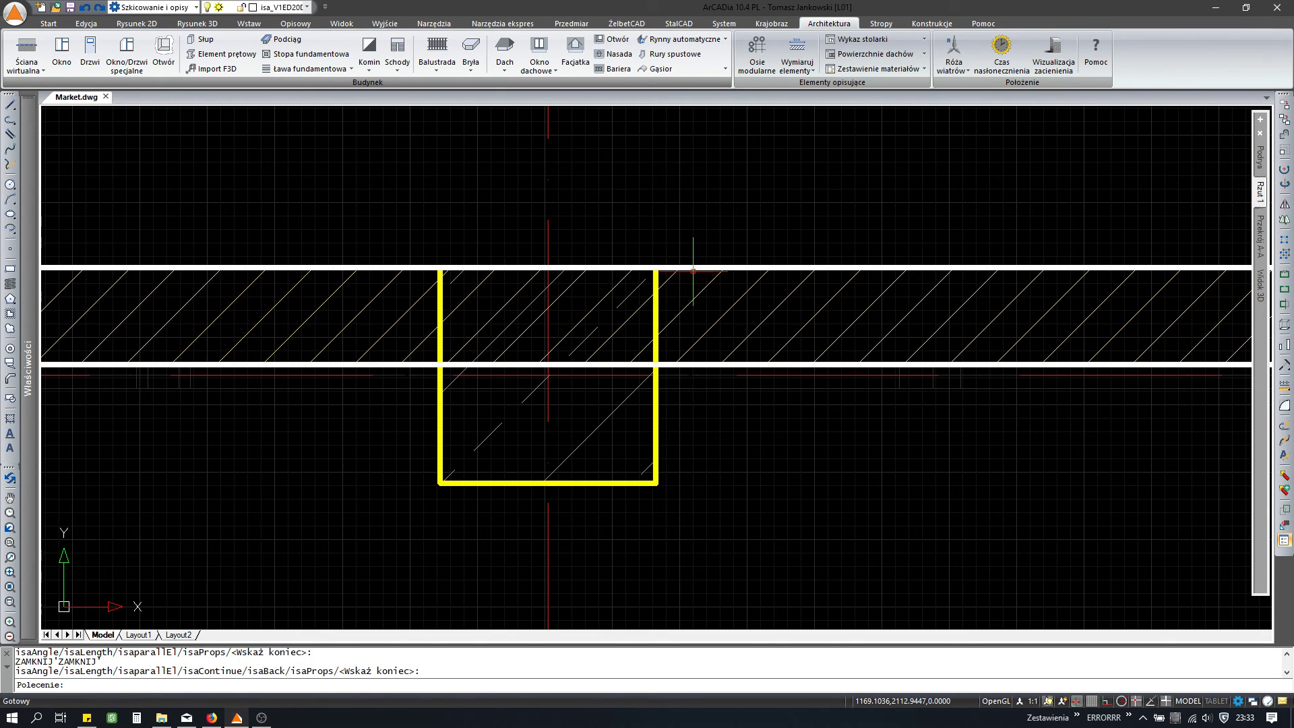
key(Escape)
Step: Pull the right-hand wall segment's side back to the column corner
click(708, 290)
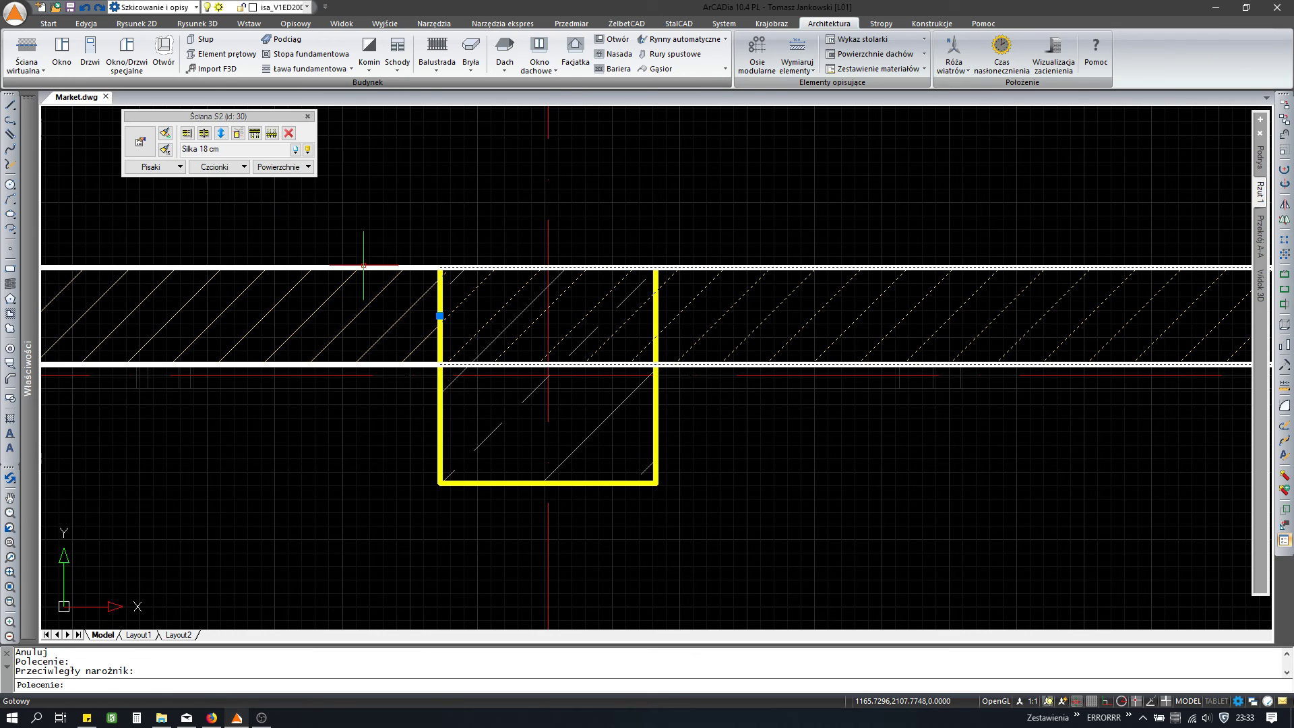
click(200, 138)
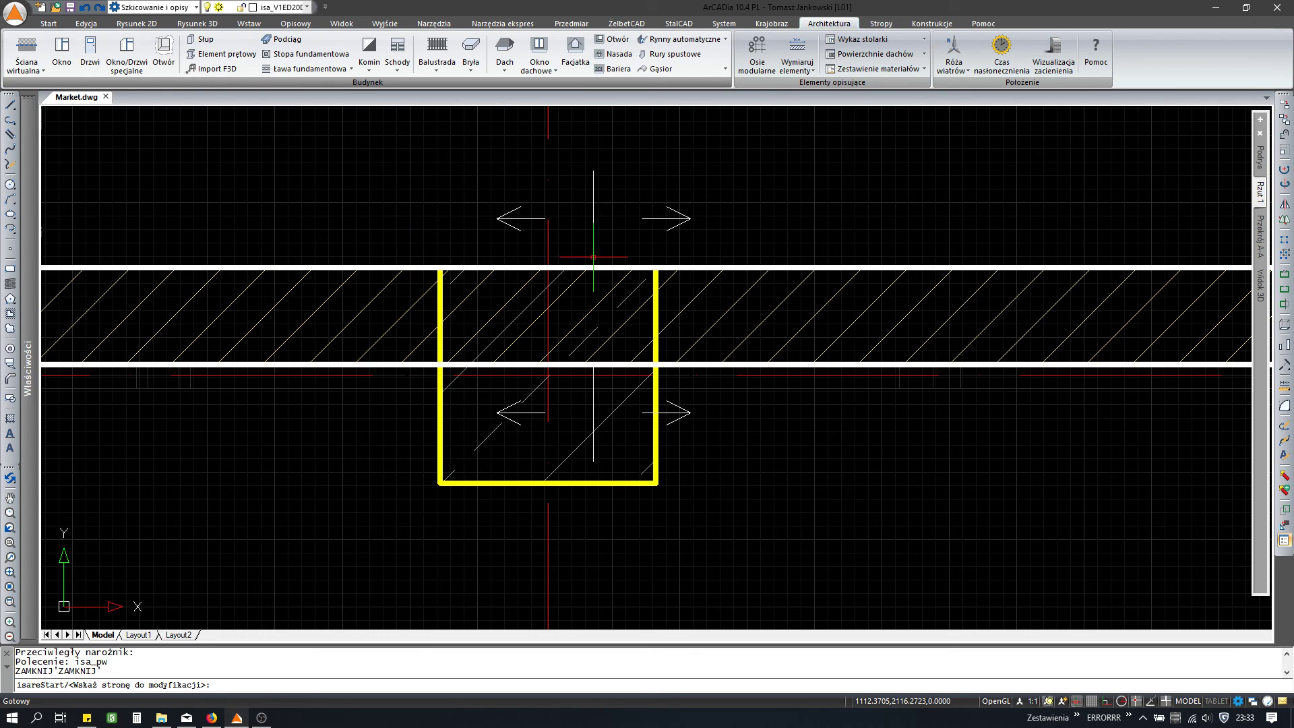
click(652, 267)
key(Escape)
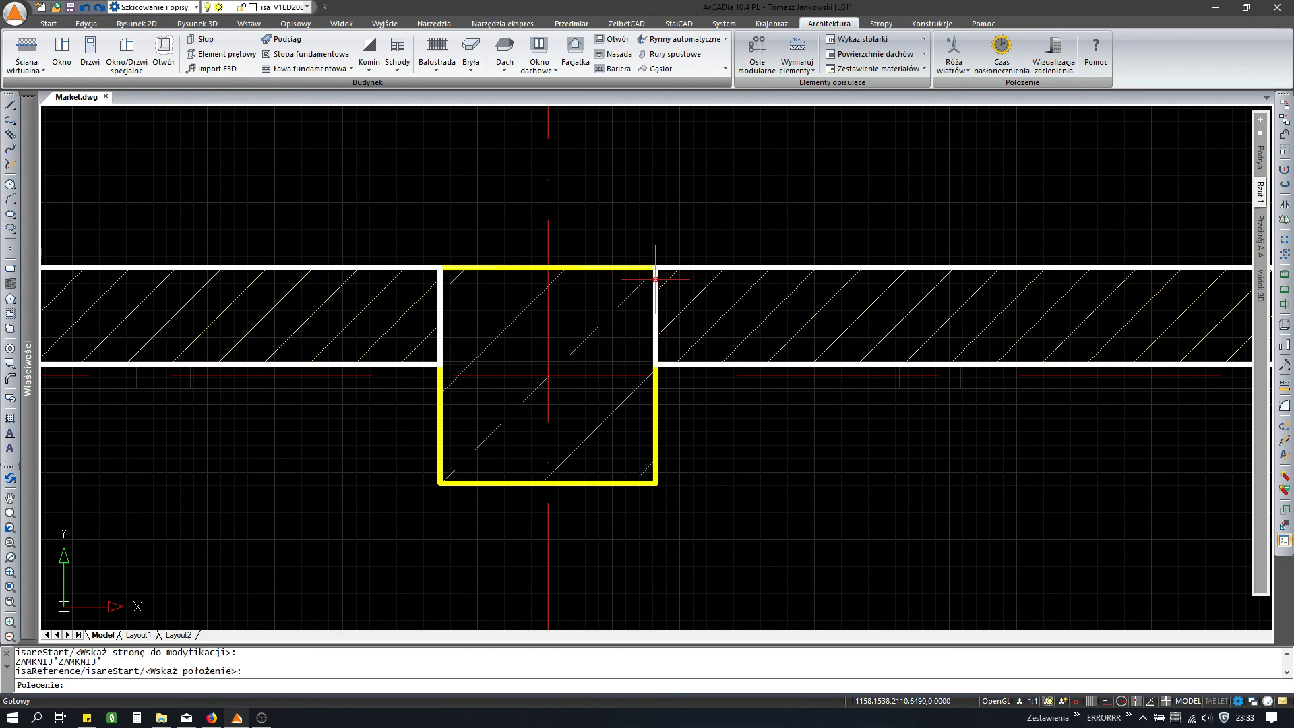
scroll(556, 280, down, 5)
Step: Move the 'Pokój' room label (694.86 m²) up to sit just below the wall between the columns
scroll(585, 355, down, 3)
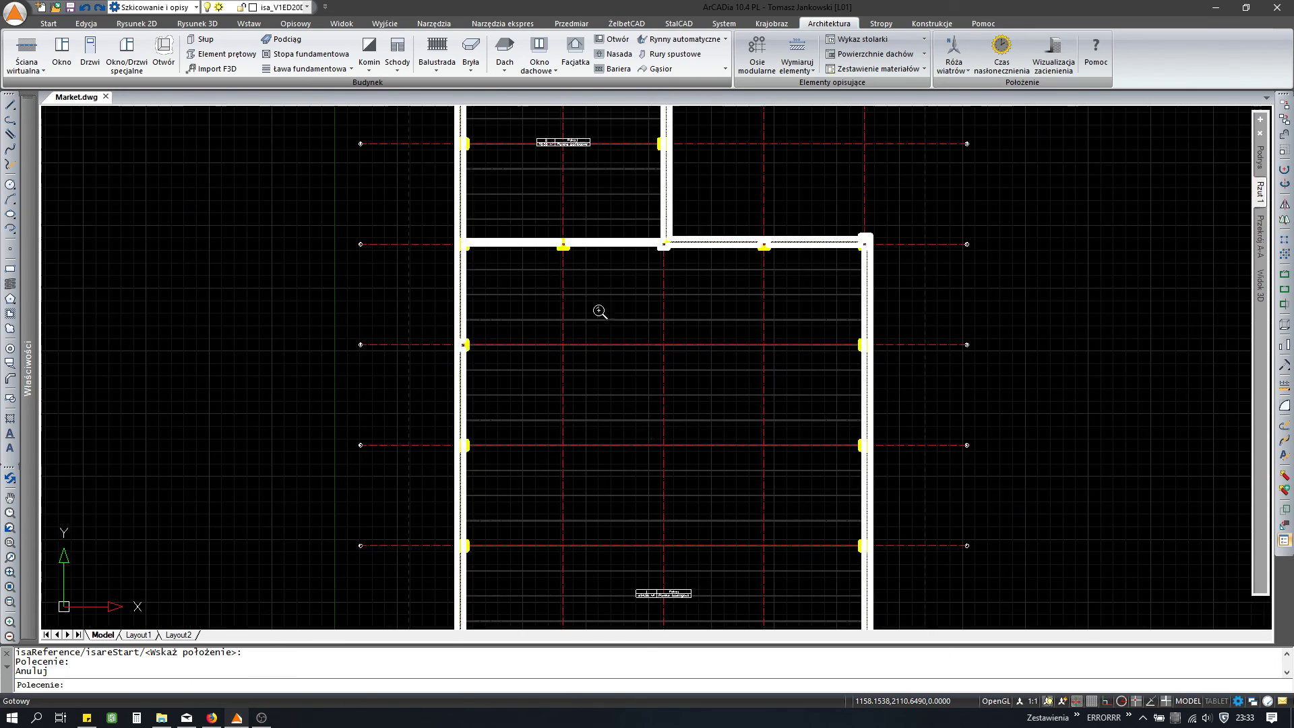
scroll(601, 309, up, 5)
scroll(662, 491, up, 3)
middle_drag(661, 491, 661, 432)
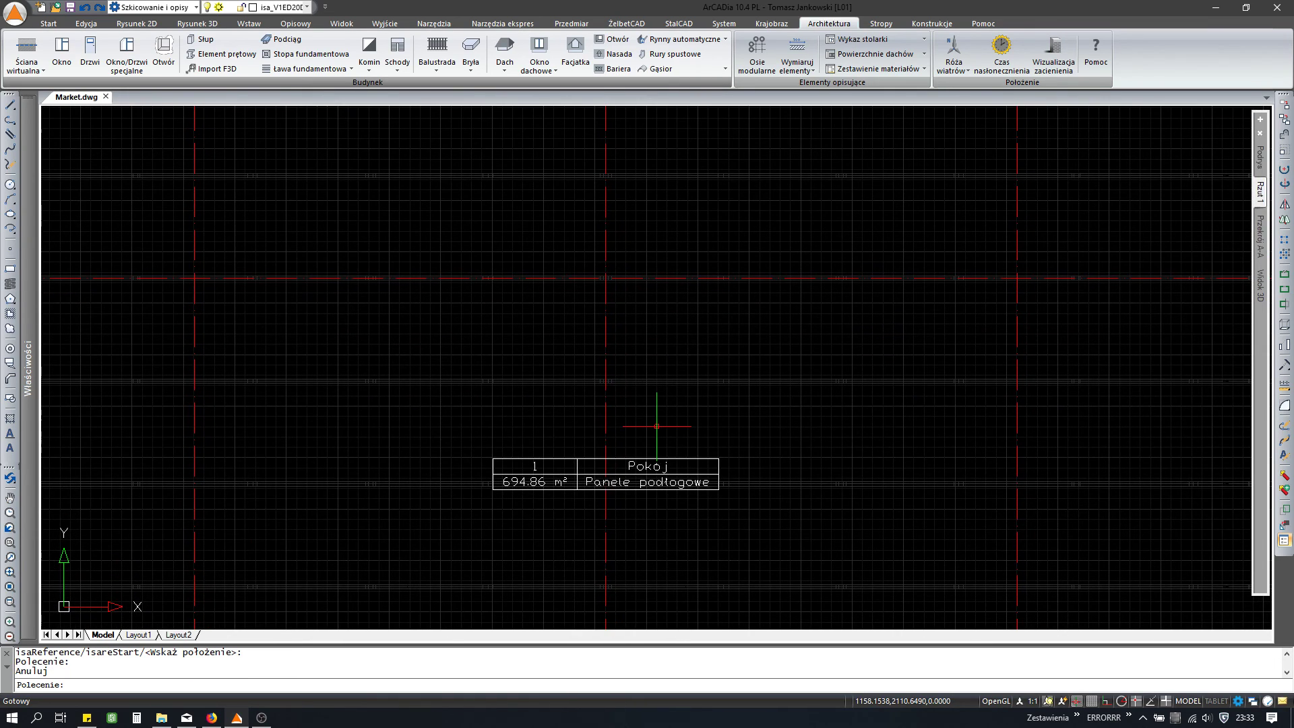
text(m)
key(Return)
drag(705, 424, 682, 472)
key(Return)
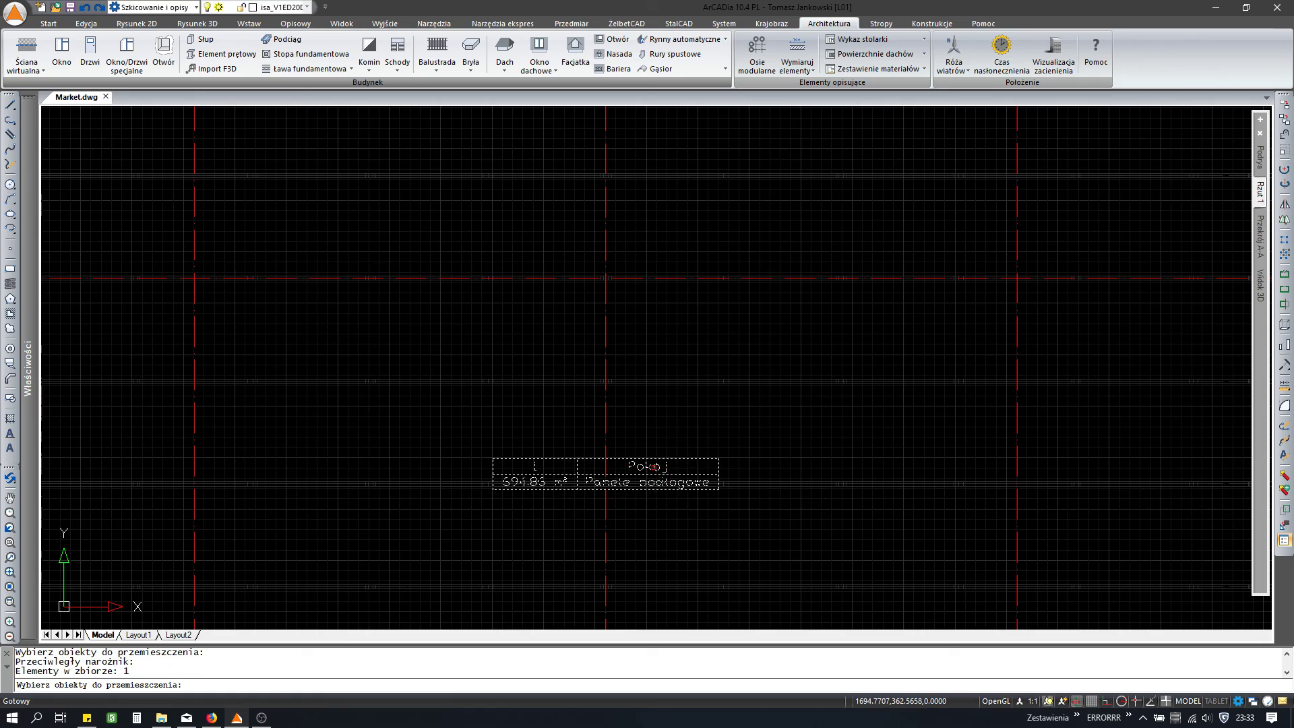
click(661, 490)
scroll(660, 490, down, 3)
scroll(667, 445, up, 3)
scroll(681, 421, up, 2)
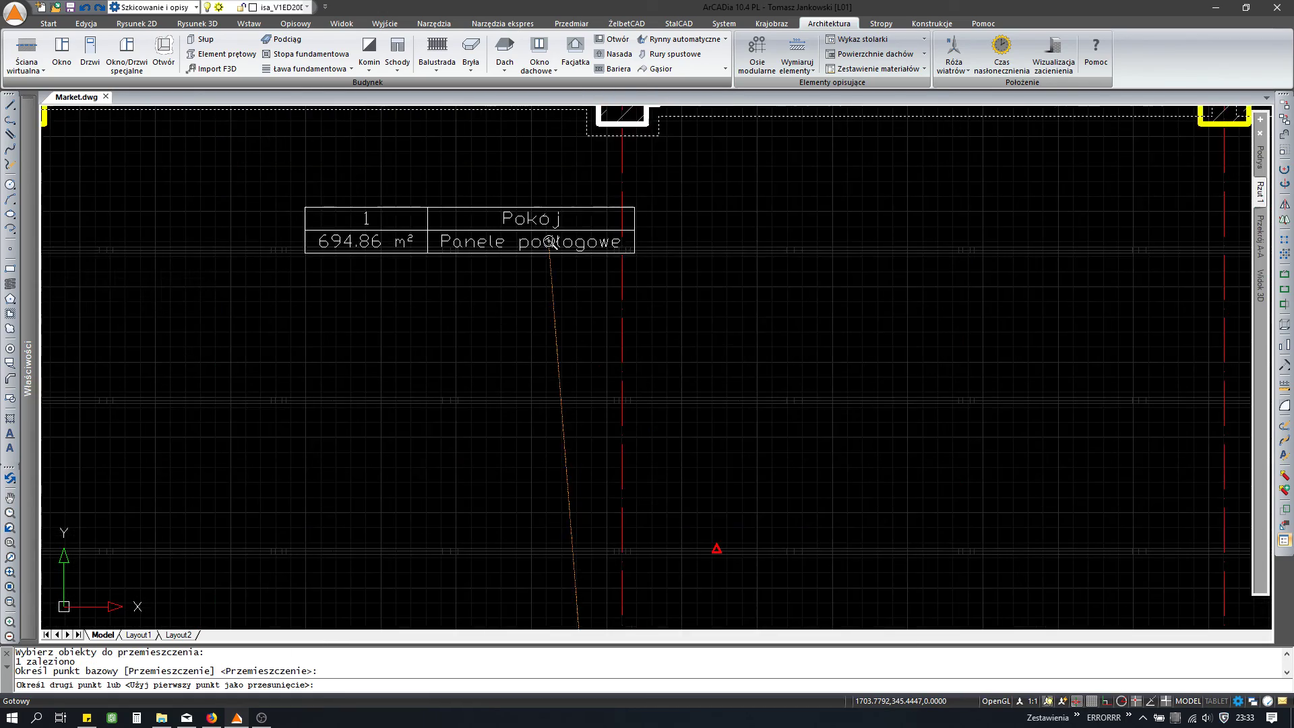
scroll(687, 412, up, 1)
scroll(687, 412, down, 1)
click(623, 411)
Step: Pan across the plan to the outer wall corner column
scroll(438, 324, down, 2)
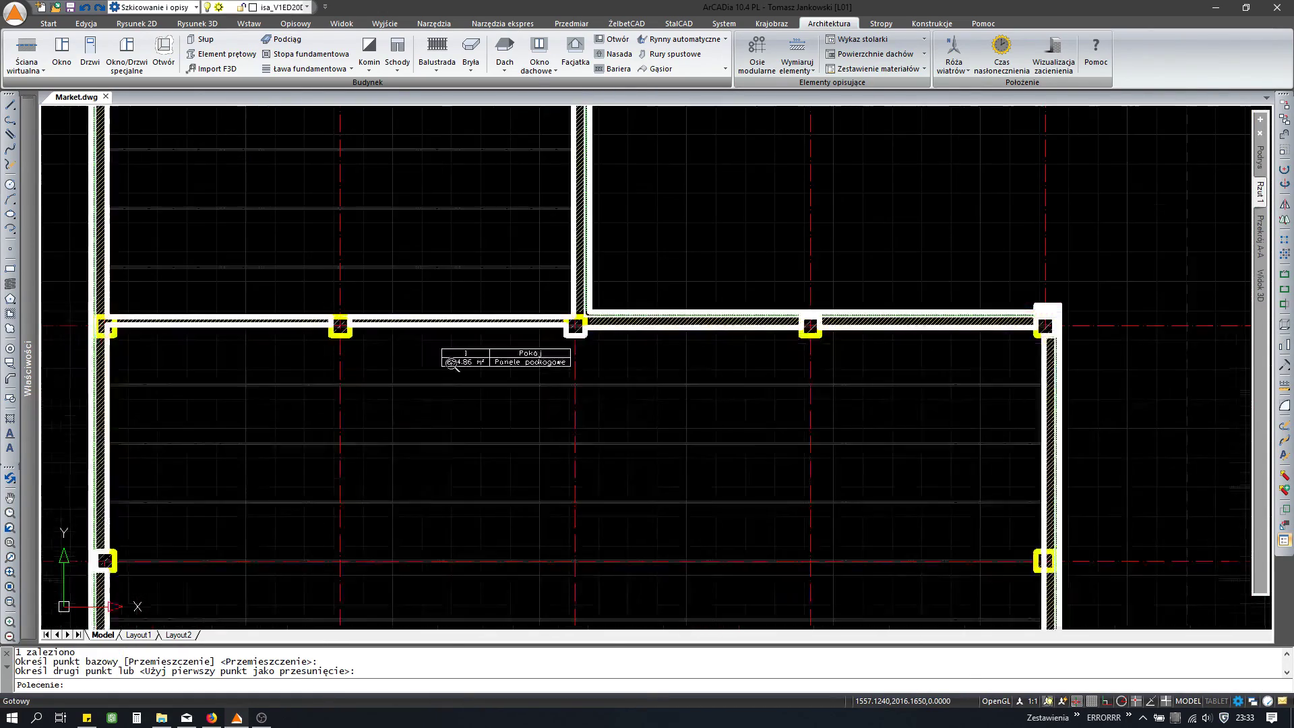
middle_drag(404, 351, 504, 368)
scroll(471, 354, up, 3)
scroll(472, 354, down, 2)
mouse_move(807, 397)
middle_down()
mouse_move(234, 353)
mouse_move(231, 374)
middle_up()
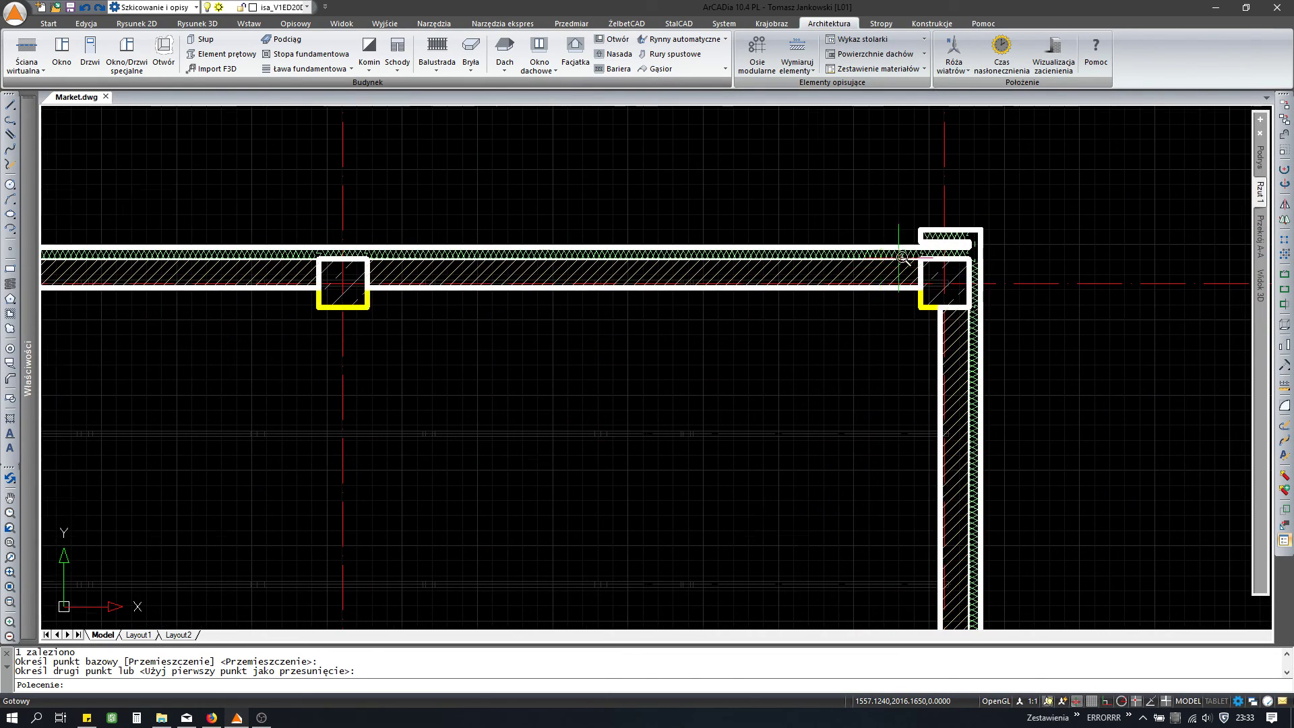
Step: Delete the stray short wall piece at the top-right corner column
scroll(901, 257, up, 3)
key(Escape)
click(974, 202)
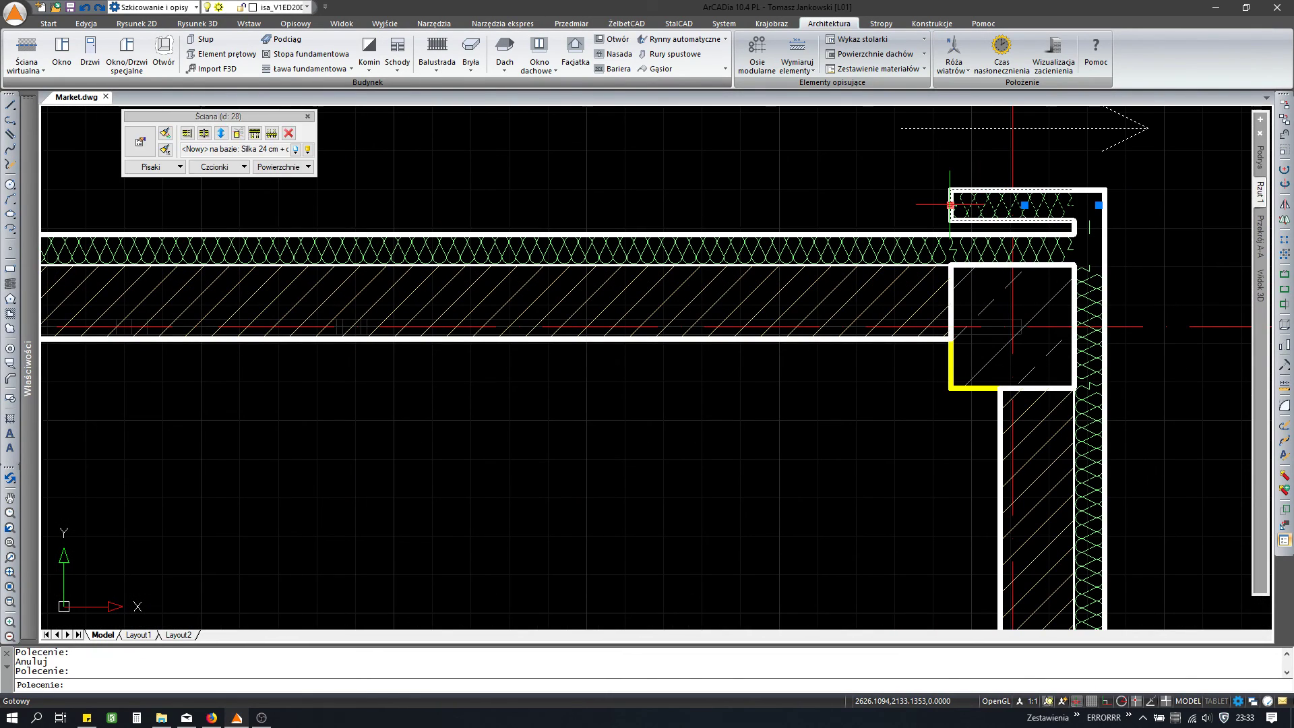
key(Delete)
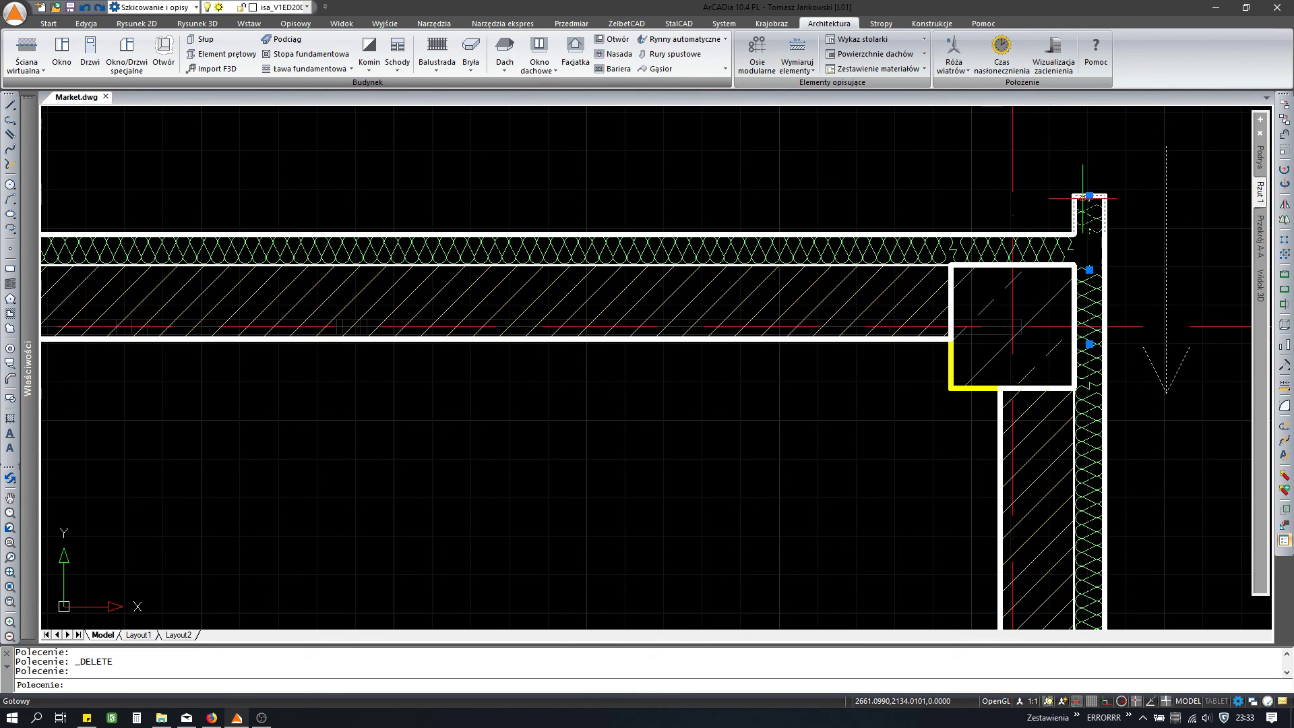
Step: Select the right-hand insulated wall and begin a side modification, then cancel it
scroll(981, 274, down, 3)
scroll(984, 303, up, 4)
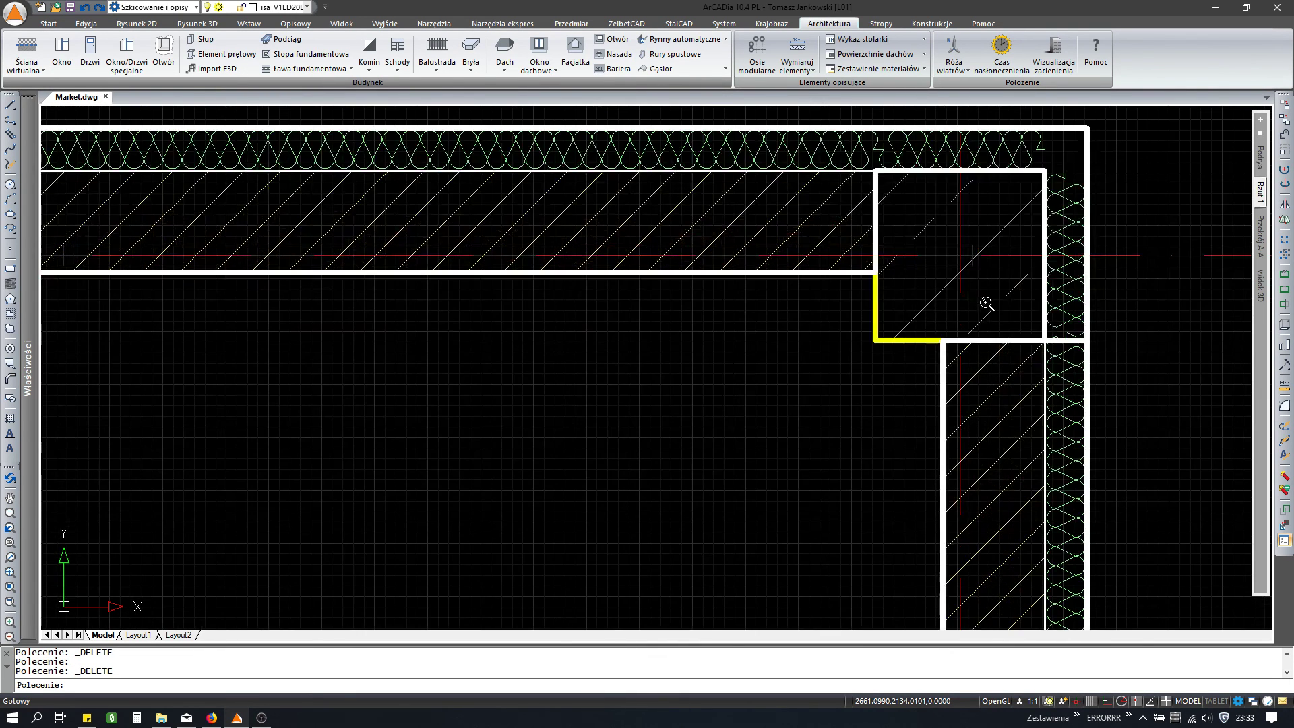
scroll(990, 292, up, 2)
scroll(1119, 393, up, 2)
scroll(998, 384, down, 2)
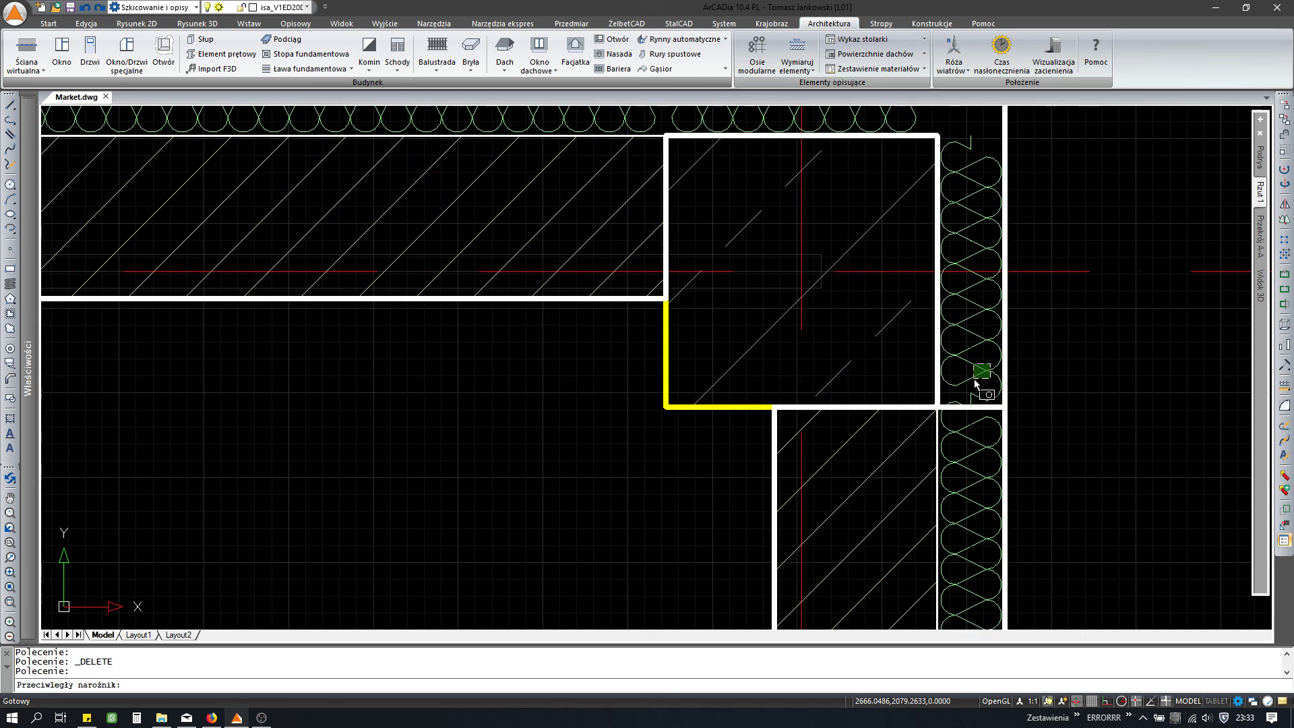
click(976, 385)
scroll(498, 235, down, 2)
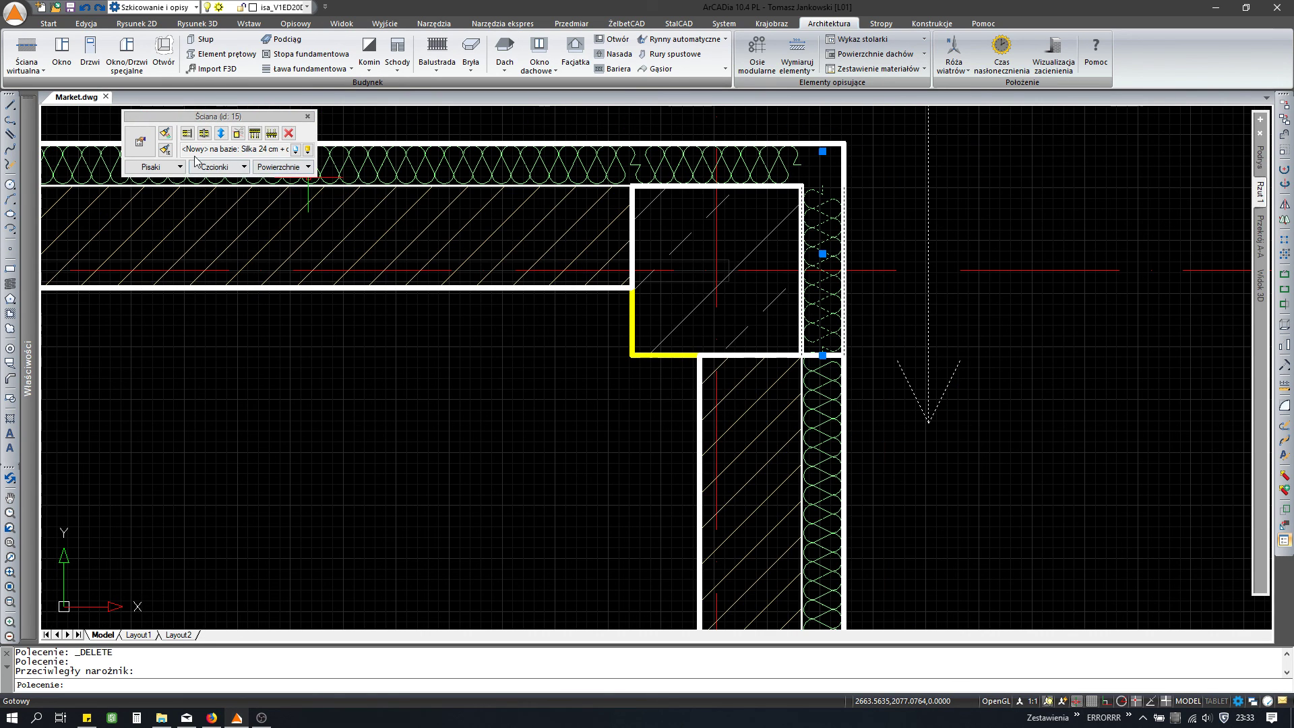
click(188, 134)
scroll(858, 350, up, 3)
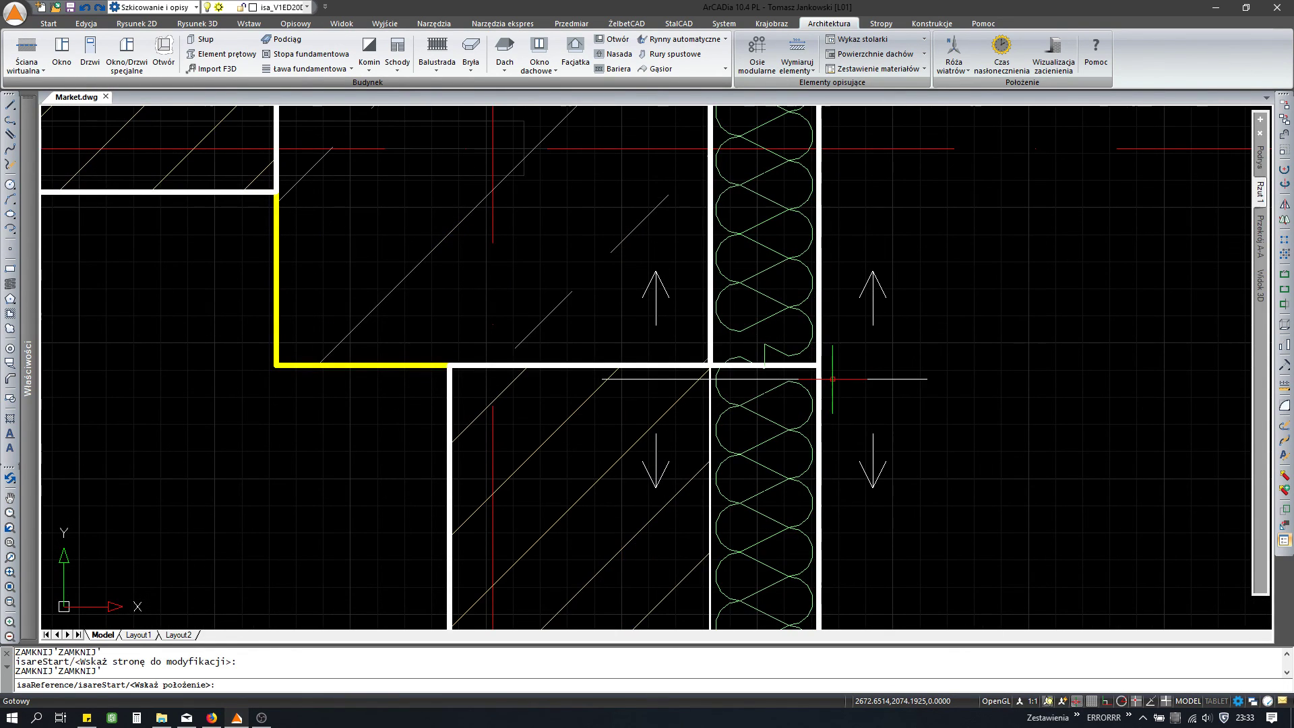
key(Escape)
Step: Inspect the corner walls and columns, then show the hidden system tray icons
scroll(890, 370, down, 3)
scroll(943, 378, down, 2)
scroll(1040, 386, down, 2)
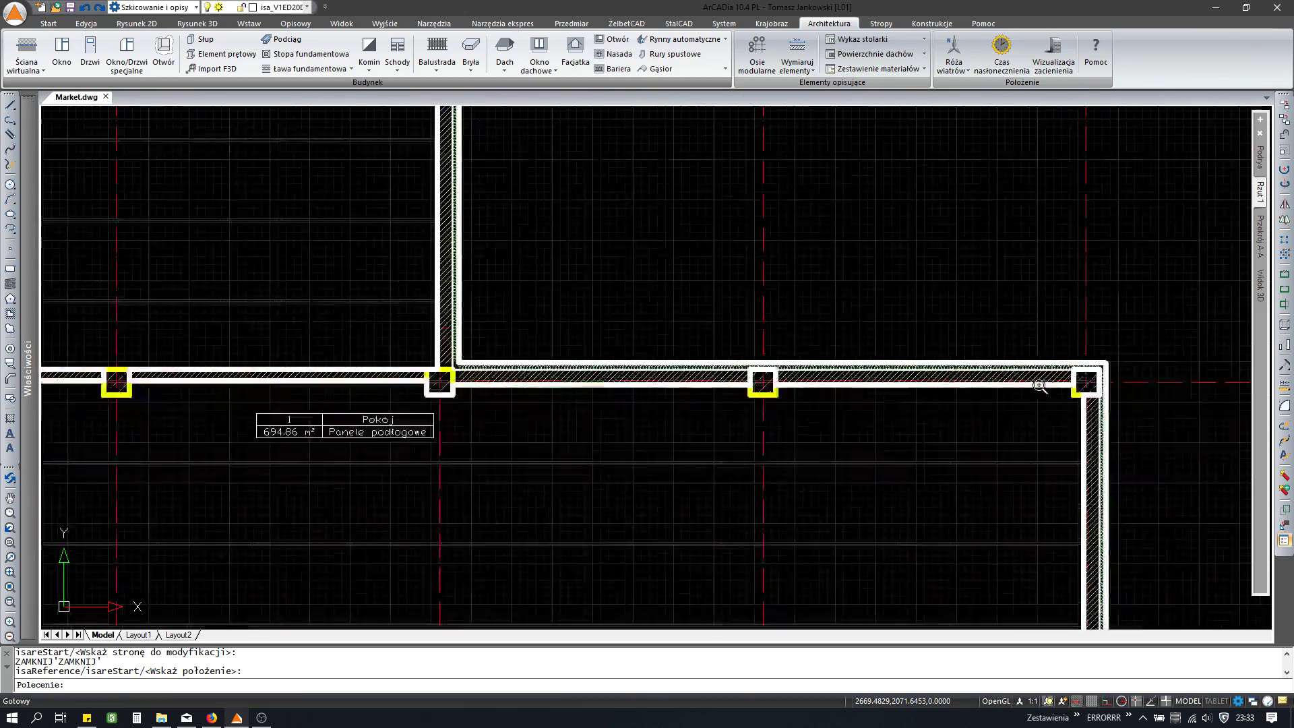
scroll(816, 381, up, 2)
scroll(816, 381, up, 3)
scroll(815, 380, down, 3)
mouse_move(672, 378)
middle_down()
mouse_move(522, 364)
mouse_move(664, 363)
middle_up()
scroll(829, 361, down, 4)
scroll(612, 370, up, 5)
scroll(665, 371, down, 2)
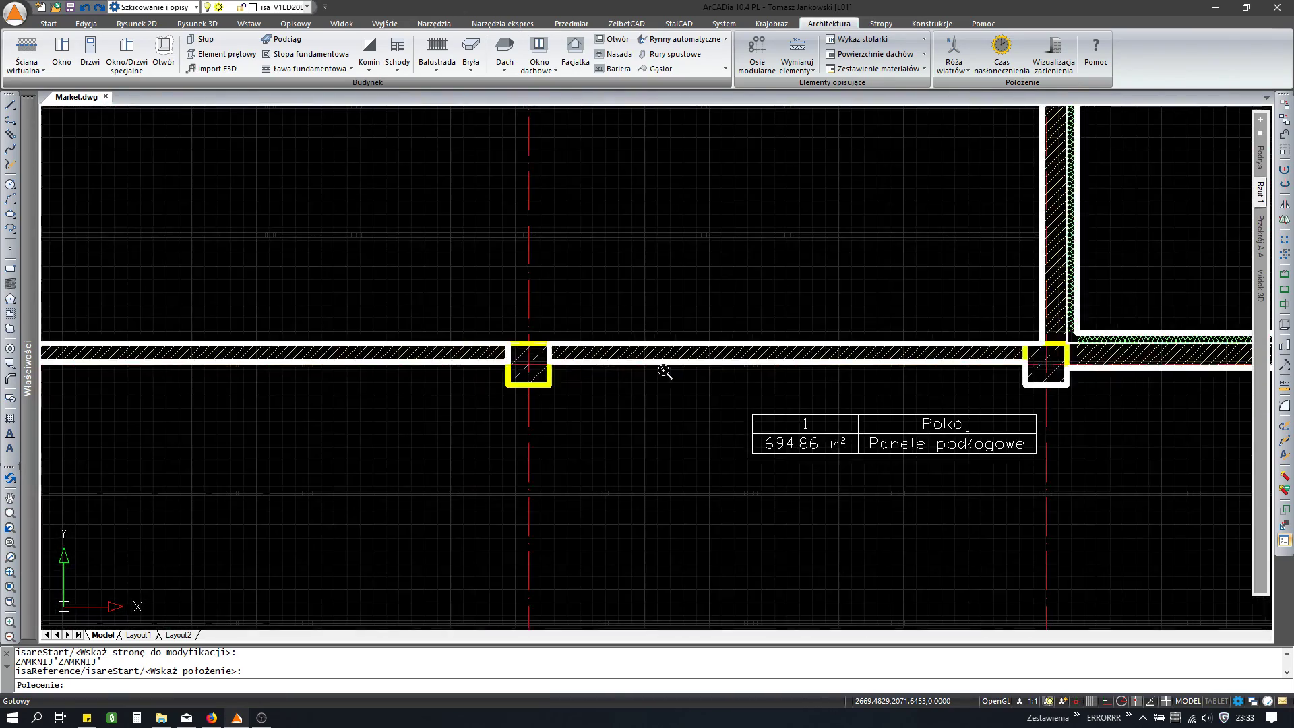
scroll(664, 371, down, 2)
scroll(580, 411, down, 2)
scroll(581, 409, up, 2)
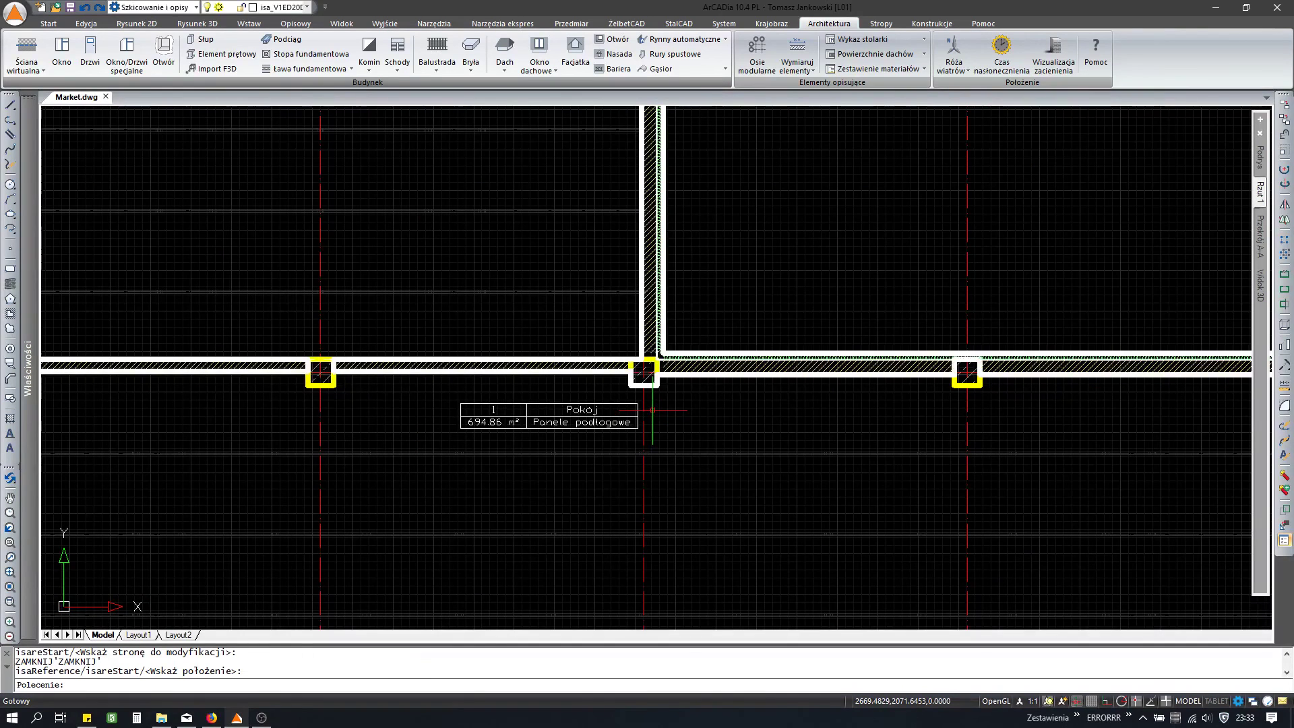
click(1142, 718)
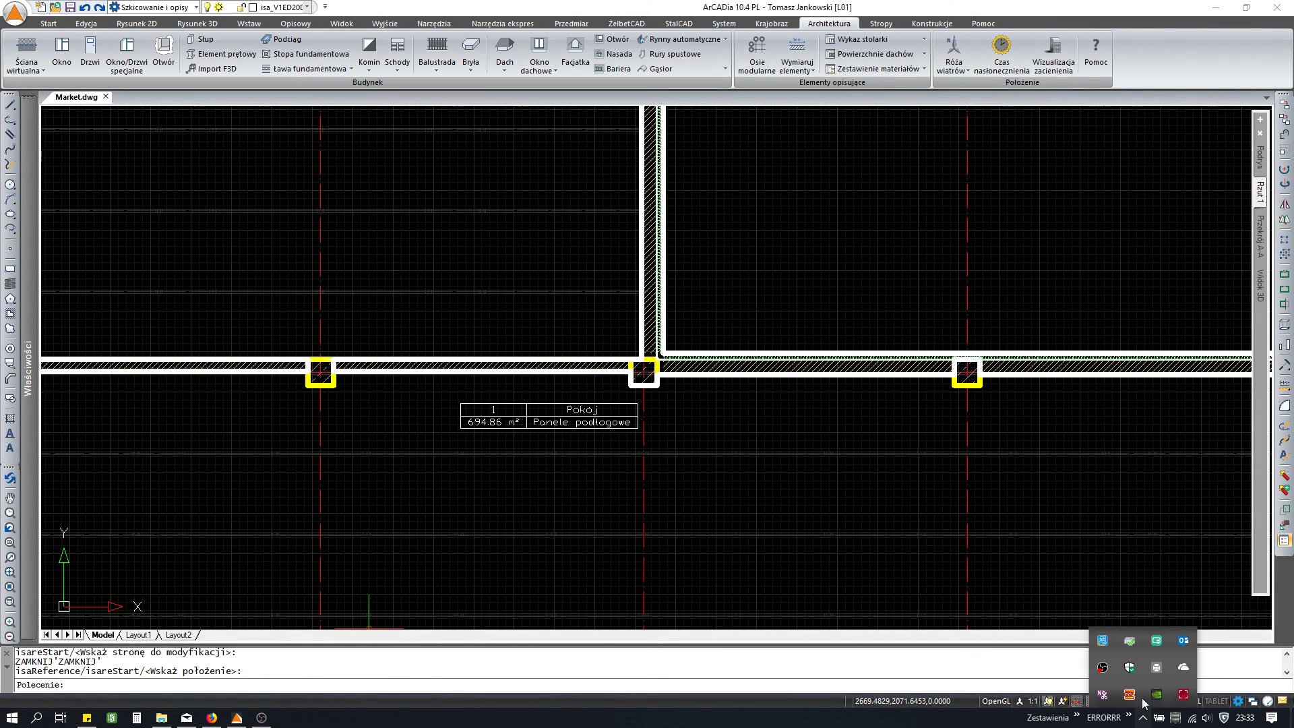